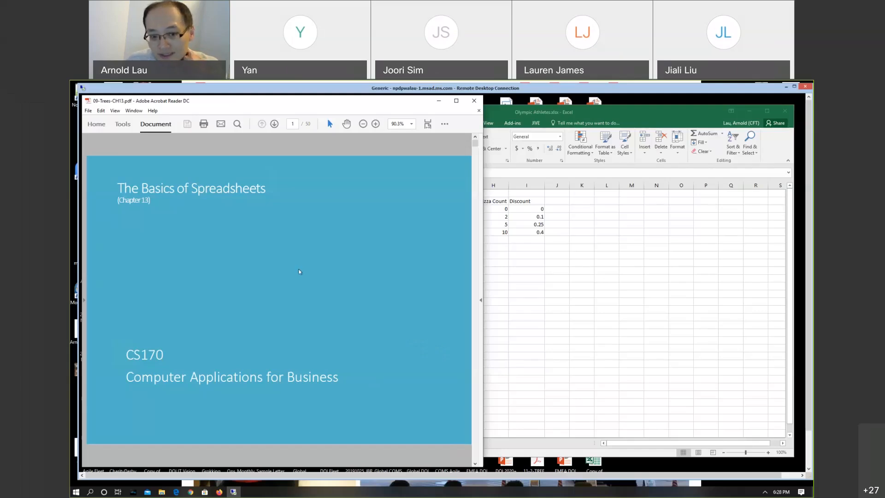
Step: Read through the spreadsheet lecture slides up to the sample item-price spreadsheet, and return to the first Topics slide
{"action": "scroll", "coordinate": [298, 272], "scroll_direction": "down", "scroll_amount": 1}
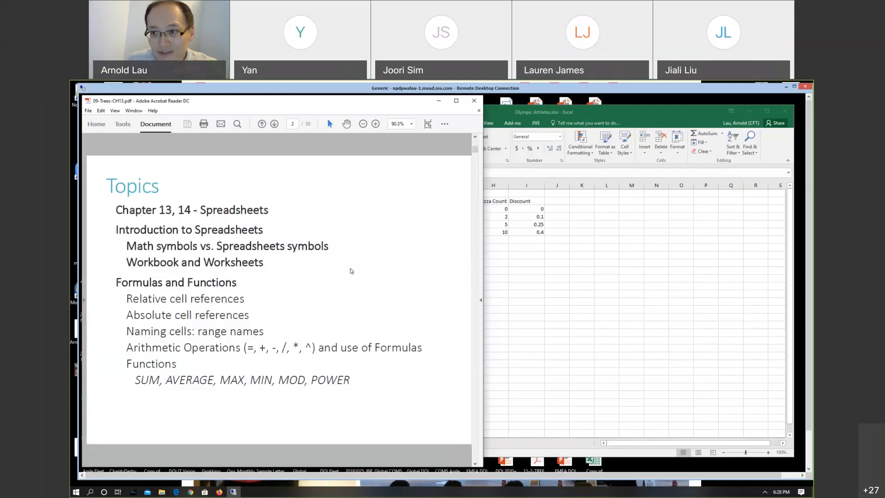
{"action": "left_click_drag", "start_coordinate": [748, 123], "coordinate": [738, 128]}
{"action": "left_click", "coordinate": [541, 290]}
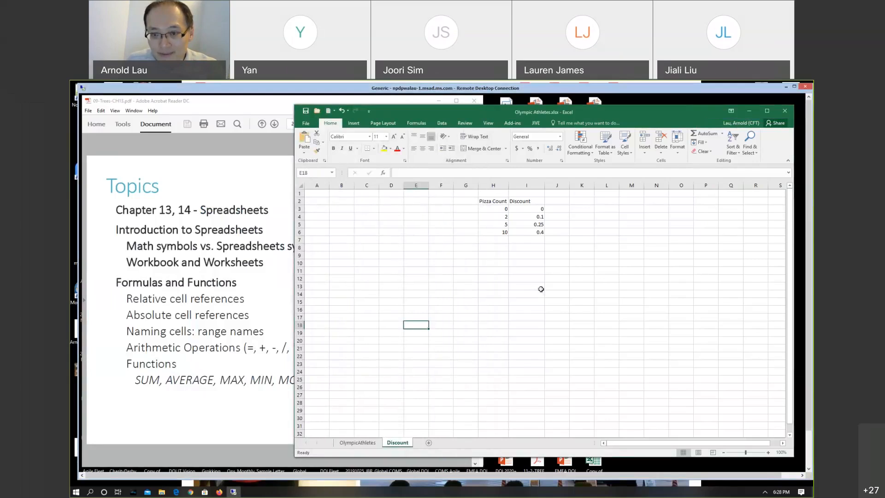
{"action": "left_click", "coordinate": [239, 269]}
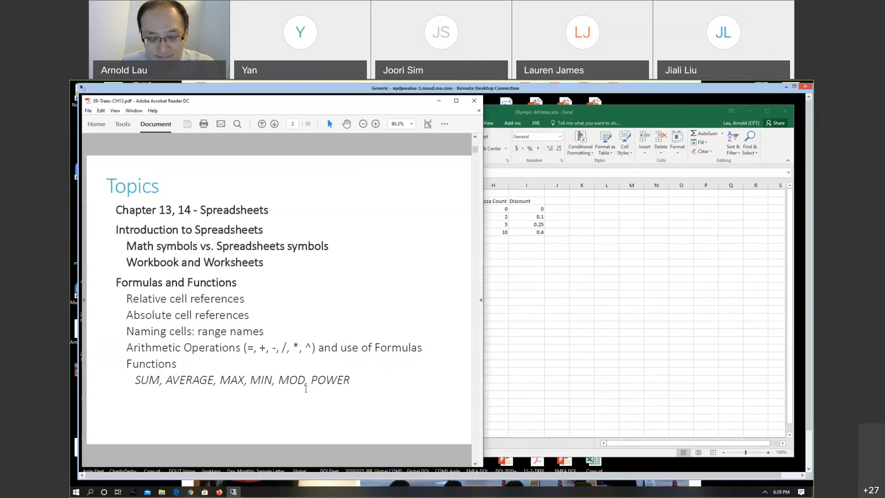
{"action": "scroll", "coordinate": [306, 390], "scroll_direction": "down", "scroll_amount": 1}
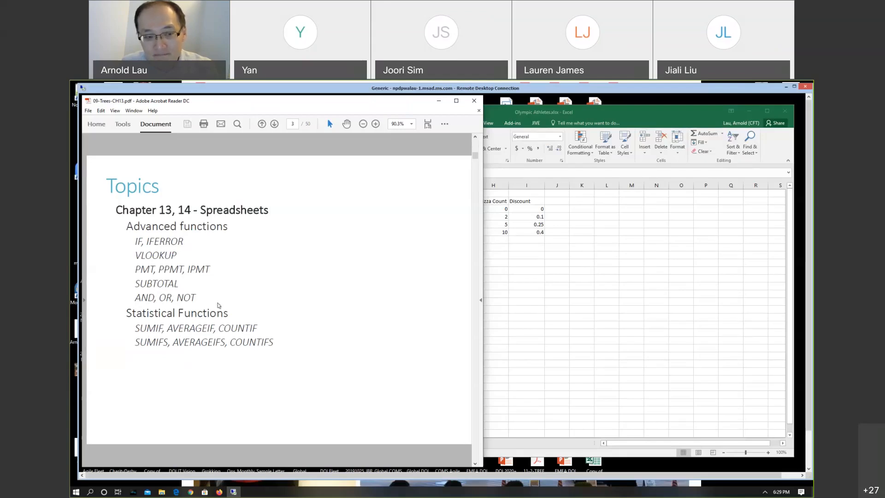
{"action": "scroll", "coordinate": [219, 305], "scroll_direction": "down", "scroll_amount": 1}
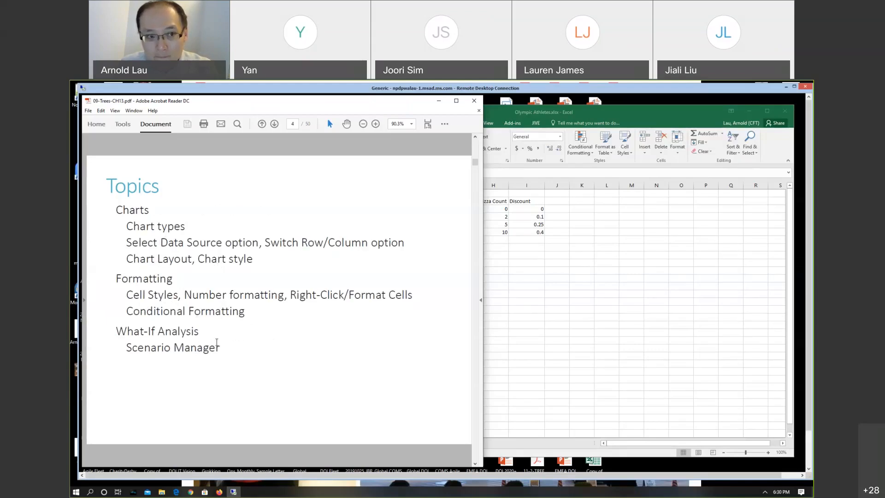
{"action": "scroll", "coordinate": [217, 345], "scroll_direction": "down", "scroll_amount": 1}
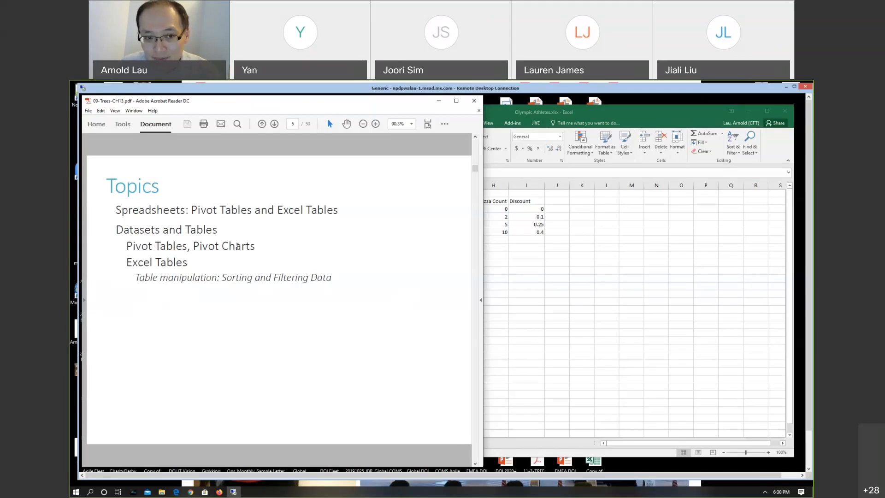
{"action": "scroll", "coordinate": [238, 246], "scroll_direction": "down", "scroll_amount": 1}
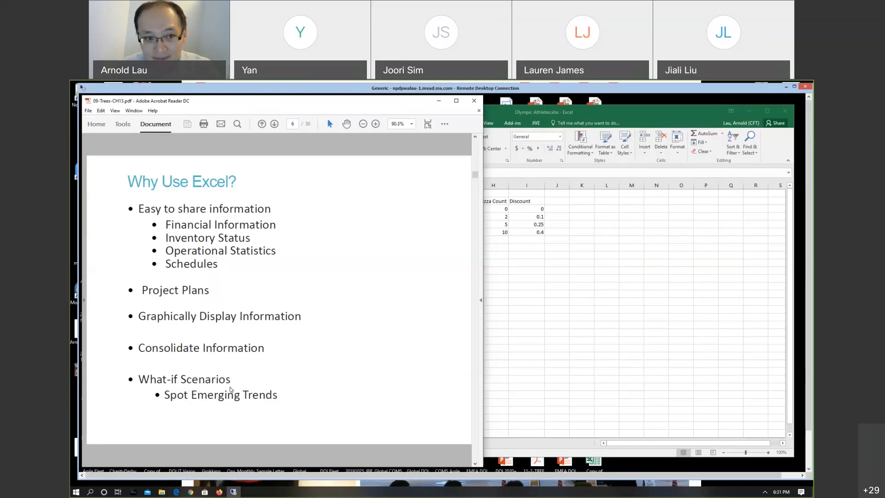
{"action": "scroll", "coordinate": [231, 389], "scroll_direction": "down", "scroll_amount": 1}
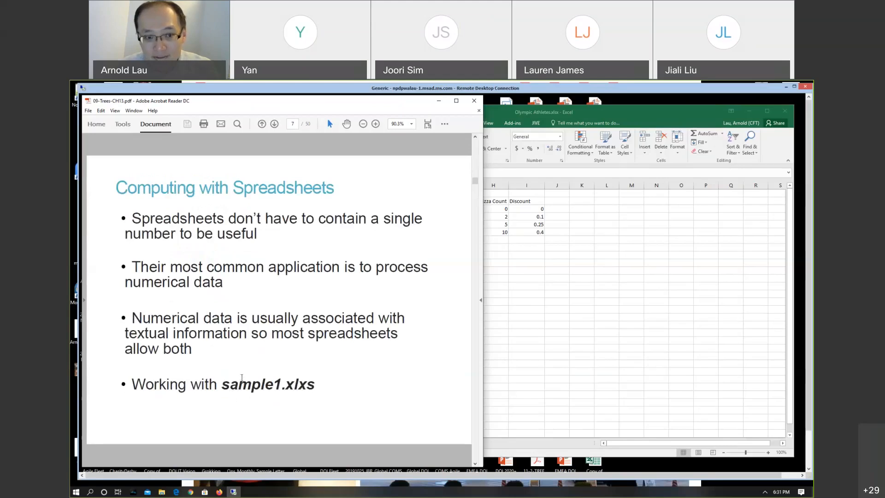
{"action": "scroll", "coordinate": [241, 378], "scroll_direction": "down", "scroll_amount": 1}
{"action": "scroll", "coordinate": [242, 378], "scroll_direction": "down", "scroll_amount": 4}
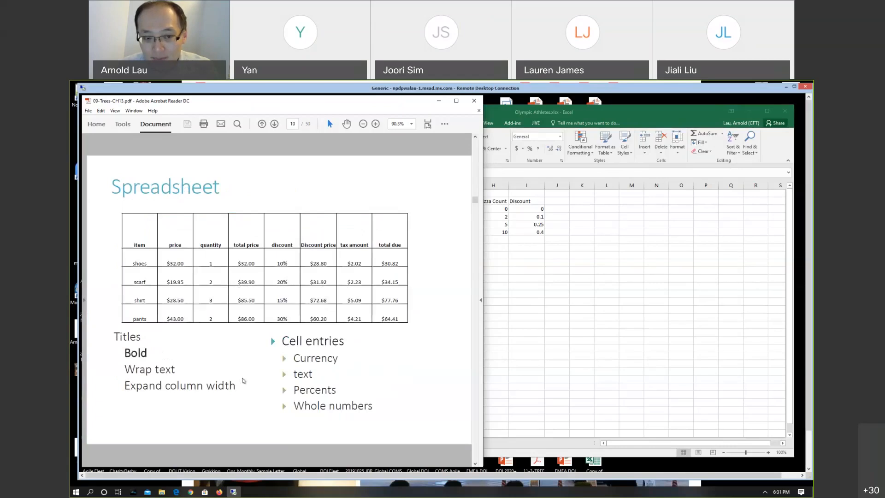
{"action": "scroll", "coordinate": [242, 378], "scroll_direction": "up", "scroll_amount": 9}
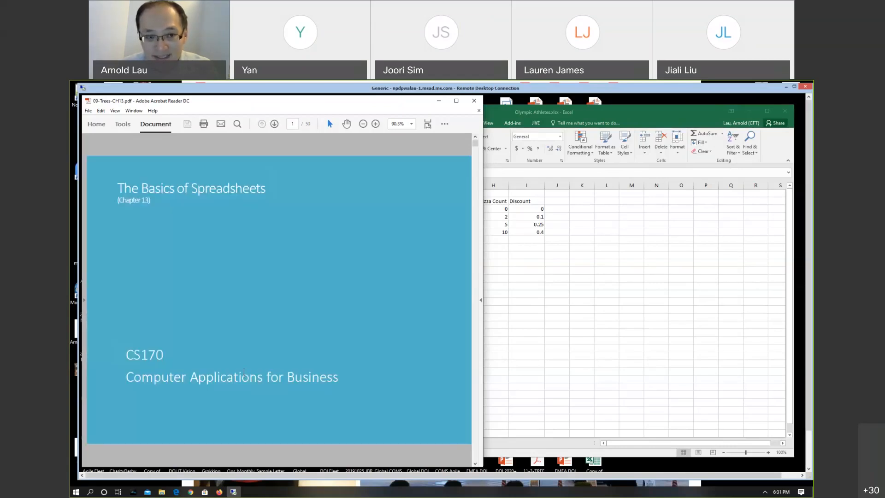
{"action": "scroll", "coordinate": [244, 373], "scroll_direction": "down", "scroll_amount": 2}
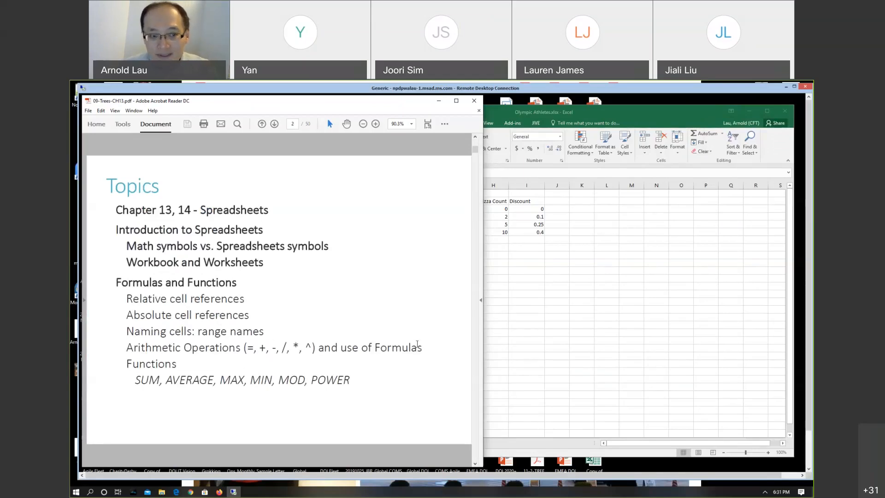
Step: Switch to the Excel workbook and enter 3, 4, 5, 3, 2 and 1 down cells C9 to C14 of the Discount sheet
{"action": "left_click", "coordinate": [516, 301]}
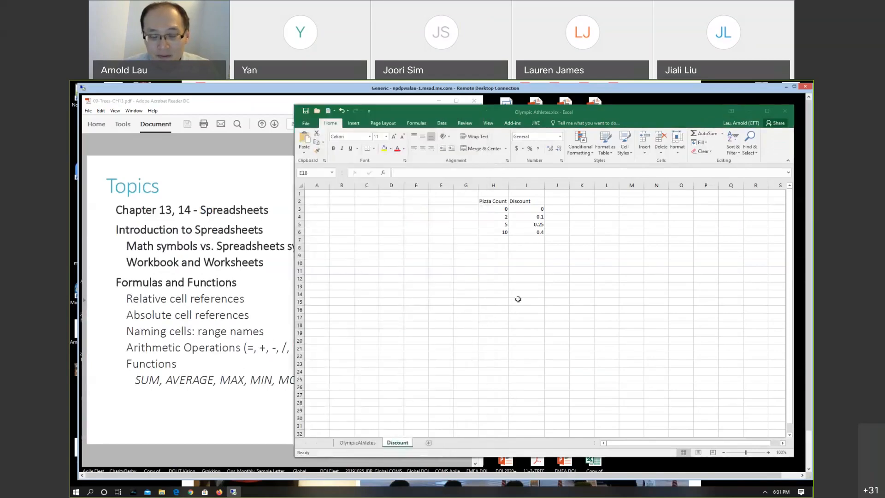
{"action": "left_click", "coordinate": [392, 263]}
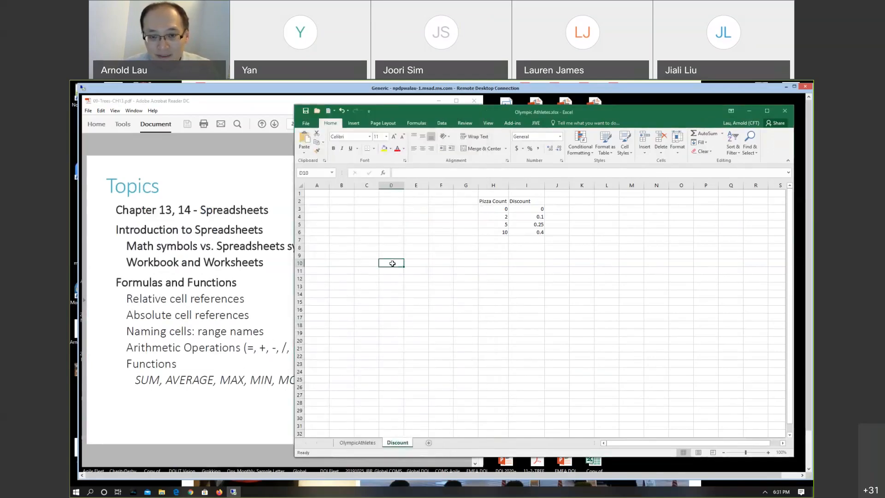
{"action": "mouse_move", "coordinate": [404, 268]}
{"action": "left_mouse_down"}
{"action": "mouse_move", "coordinate": [404, 295]}
{"action": "mouse_move", "coordinate": [405, 265]}
{"action": "left_mouse_up"}
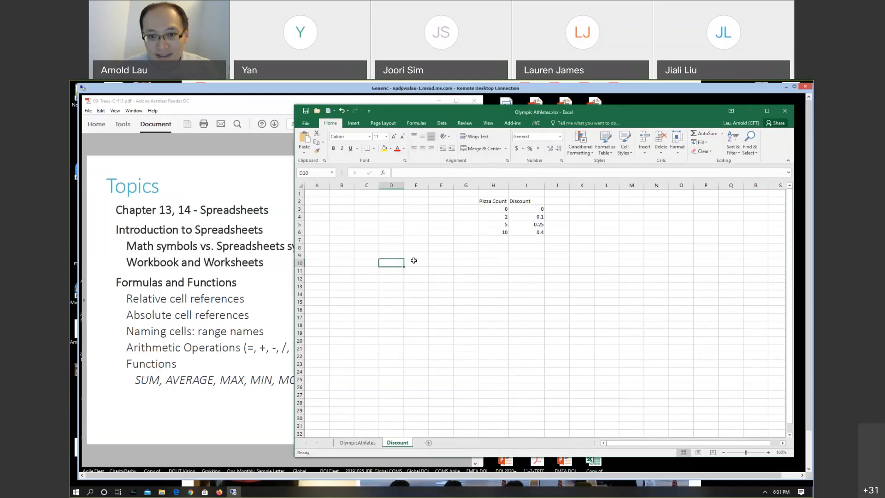
{"action": "left_click", "coordinate": [363, 254]}
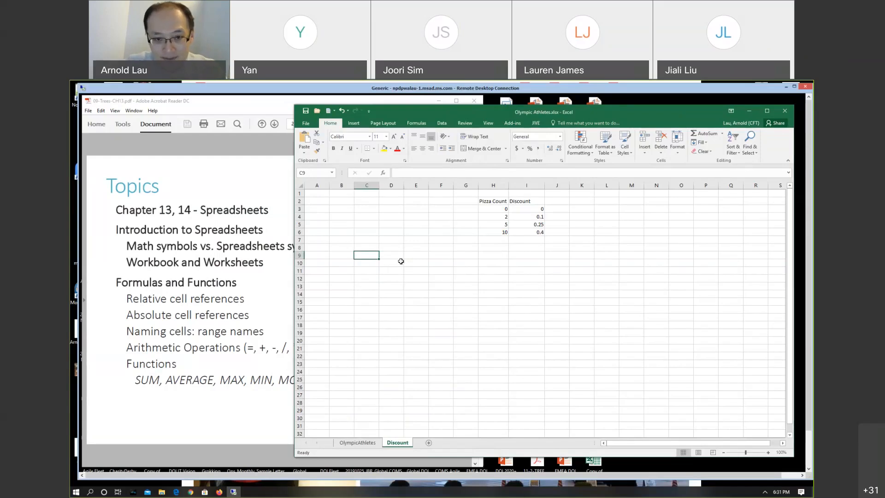
{"action": "type", "text": "3"}
{"action": "key", "text": "Return"}
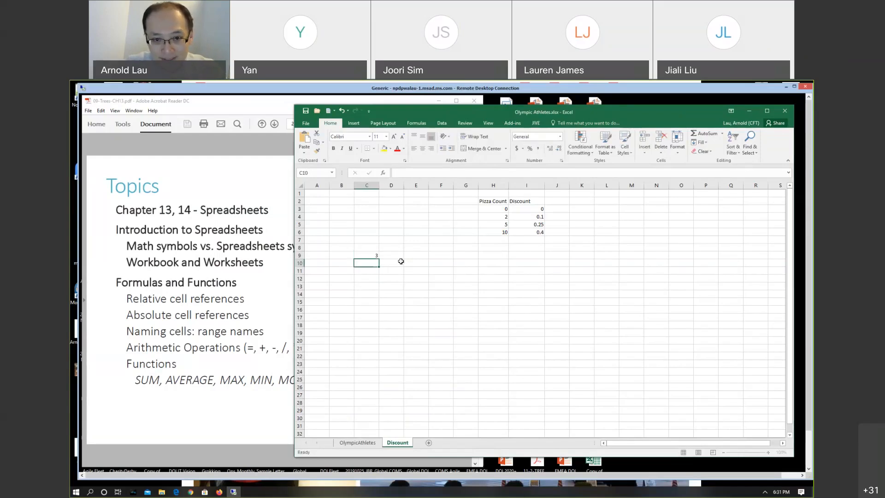
{"action": "type", "text": "4"}
{"action": "key", "text": "Return"}
{"action": "type", "text": "5"}
{"action": "key", "text": "Return"}
{"action": "type", "text": "3"}
{"action": "key", "text": "Return"}
{"action": "type", "text": "2"}
{"action": "key", "text": "Return"}
{"action": "type", "text": "1"}
{"action": "key", "text": "Return"}
Step: Add the column headings A in cell C8 and B in cell D8
{"action": "key", "text": "Up"}
{"action": "key", "text": "Up"}
{"action": "key", "text": "Up"}
{"action": "key", "text": "Down"}
{"action": "key", "text": "Right"}
{"action": "key", "text": "Left"}
{"action": "key", "text": "Up"}
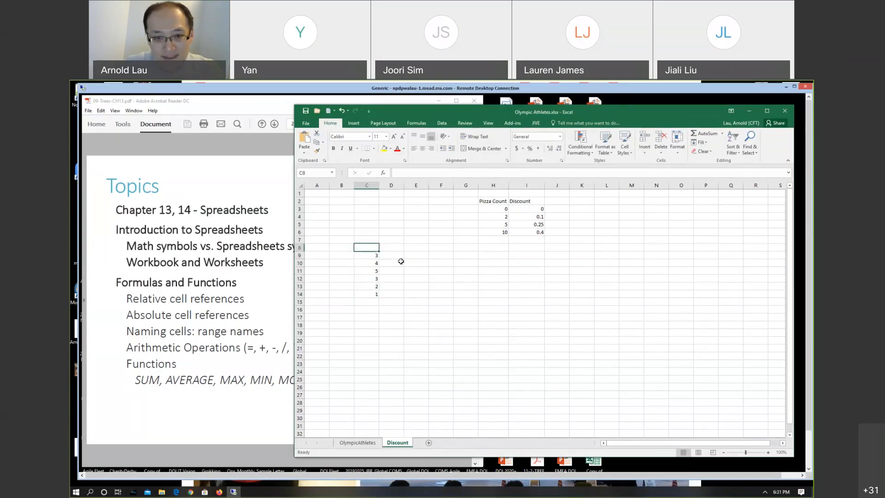
{"action": "type", "text": "A"}
{"action": "key", "text": "Right"}
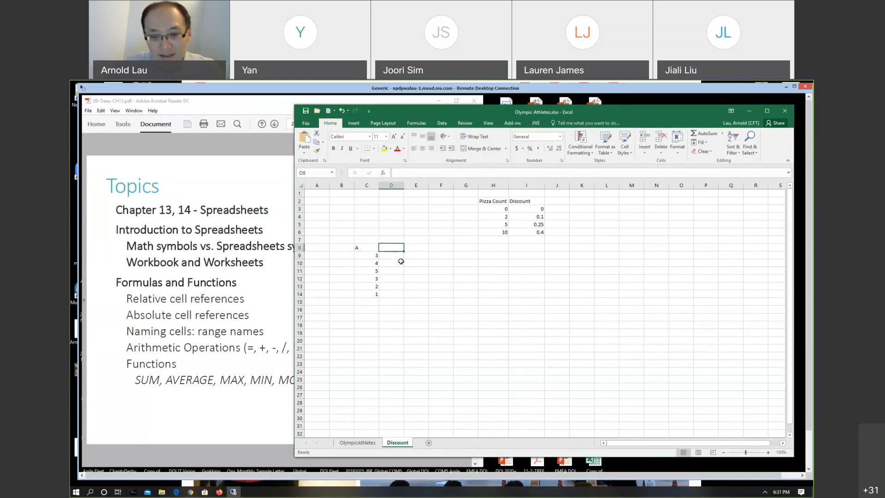
{"action": "type", "text": "B"}
{"action": "key", "text": "Return"}
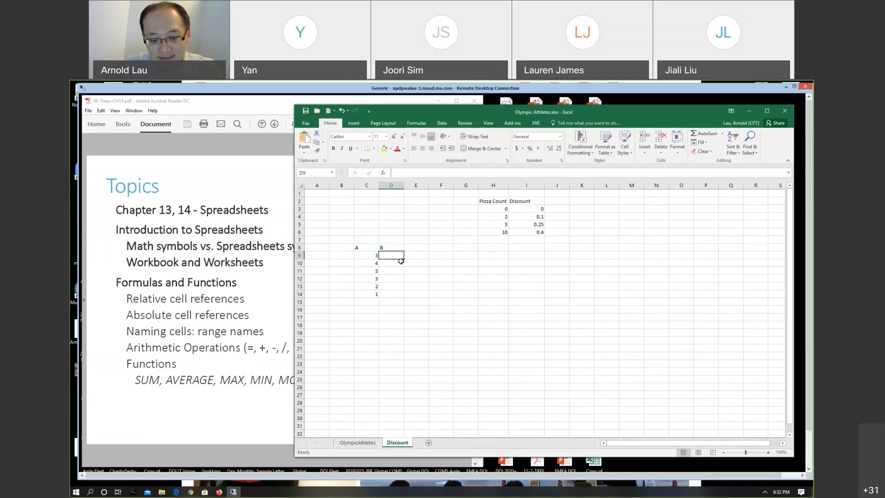
Step: Fill column B with 56, 34, 23, 23, 23 and 23 in cells D9 to D14
{"action": "type", "text": "56"}
{"action": "key", "text": "Return"}
{"action": "type", "text": "54"}
{"action": "key", "text": "Return"}
{"action": "type", "text": "23"}
{"action": "key", "text": "Return"}
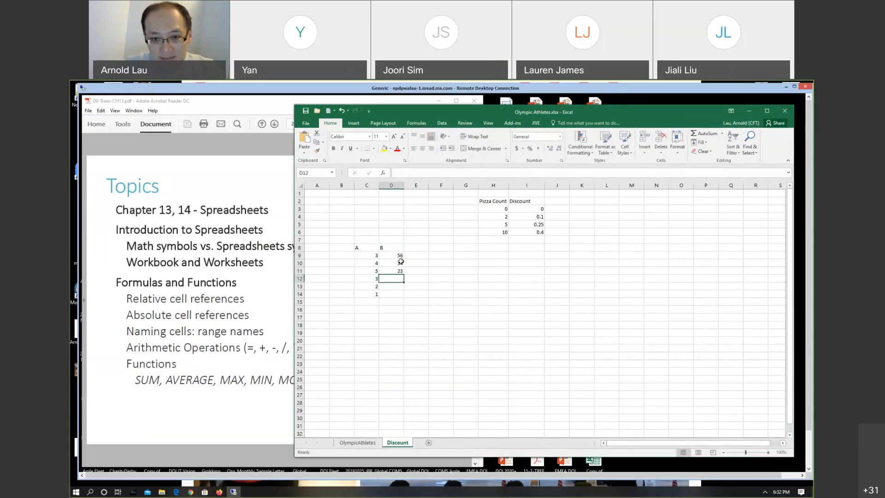
{"action": "type", "text": "23"}
{"action": "key", "text": "Return"}
{"action": "type", "text": "23"}
{"action": "key", "text": "Return"}
{"action": "type", "text": "23"}
{"action": "key", "text": "Return"}
Step: Enter the label Constant in cell F8 and its value 5 in cell G8
{"action": "key", "text": "Up"}
{"action": "key", "text": "Up"}
{"action": "key", "text": "Up"}
{"action": "key", "text": "Up"}
{"action": "key", "text": "Up"}
{"action": "key", "text": "Up"}
{"action": "key", "text": "Up"}
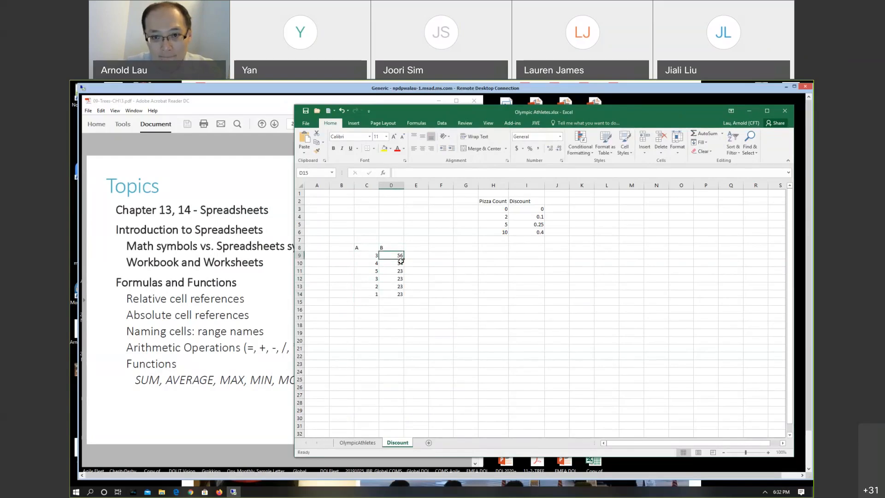
{"action": "key", "text": "Right"}
{"action": "key", "text": "Right"}
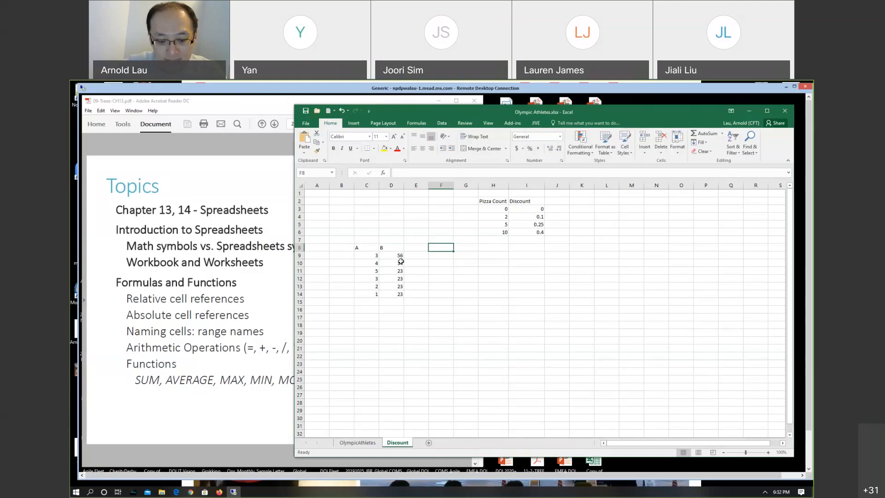
{"action": "type", "text": "Constant"}
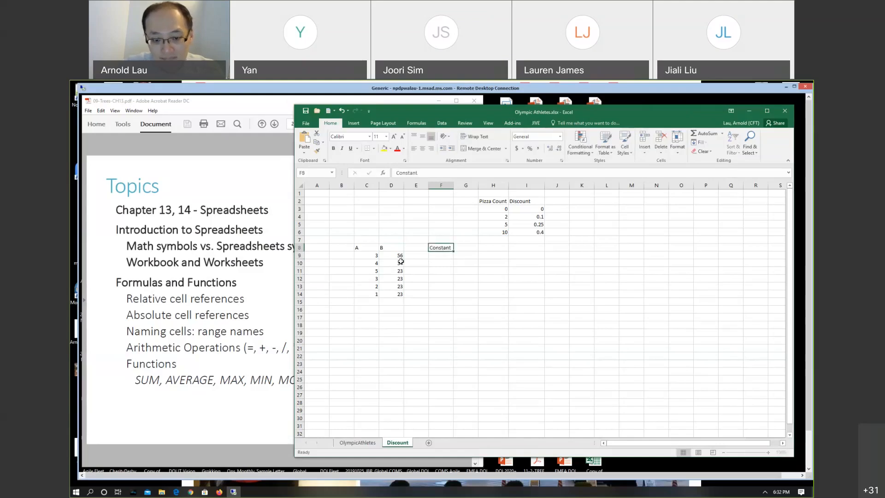
{"action": "key", "text": "Tab"}
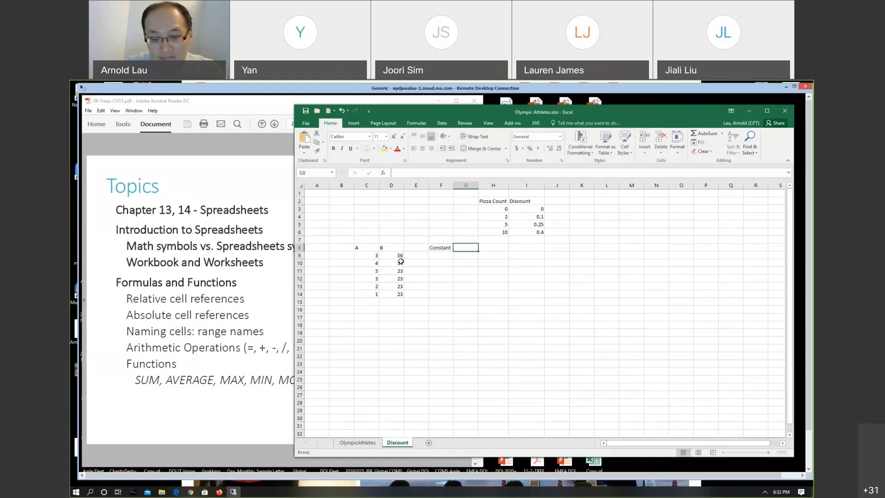
{"action": "type", "text": "5"}
{"action": "key", "text": "Return"}
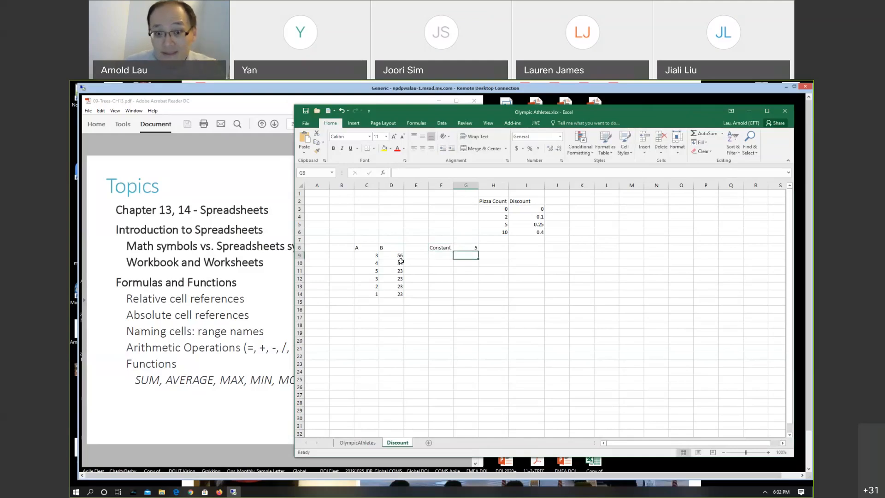
Step: Enter the formula =C9+D9 in cell E9 to add the first values of columns A and B
{"action": "left_click", "coordinate": [410, 256]}
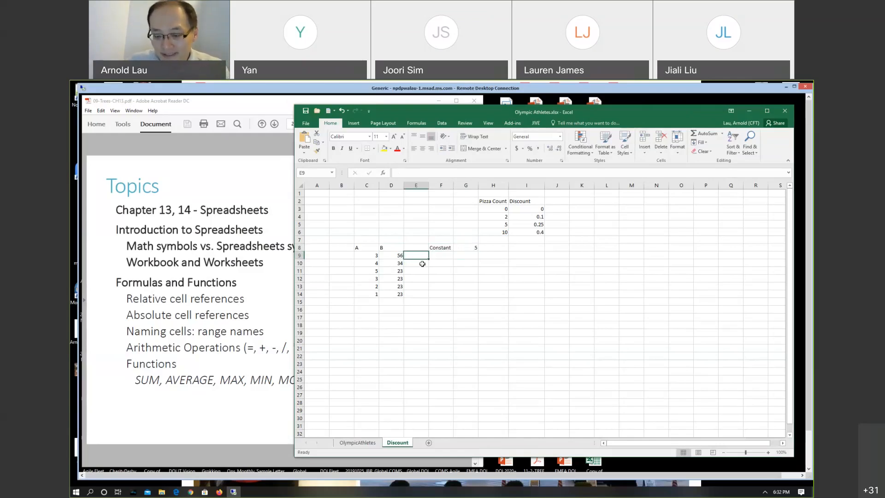
{"action": "type", "text": "="}
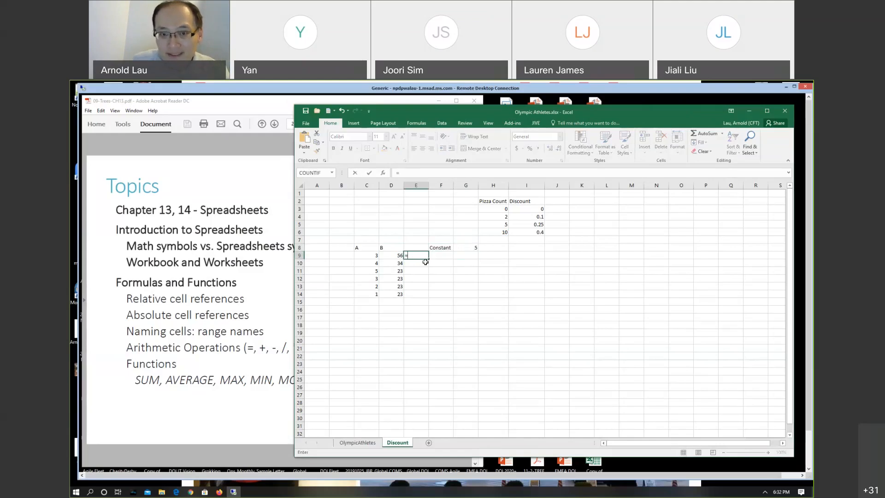
{"action": "left_click", "coordinate": [369, 254]}
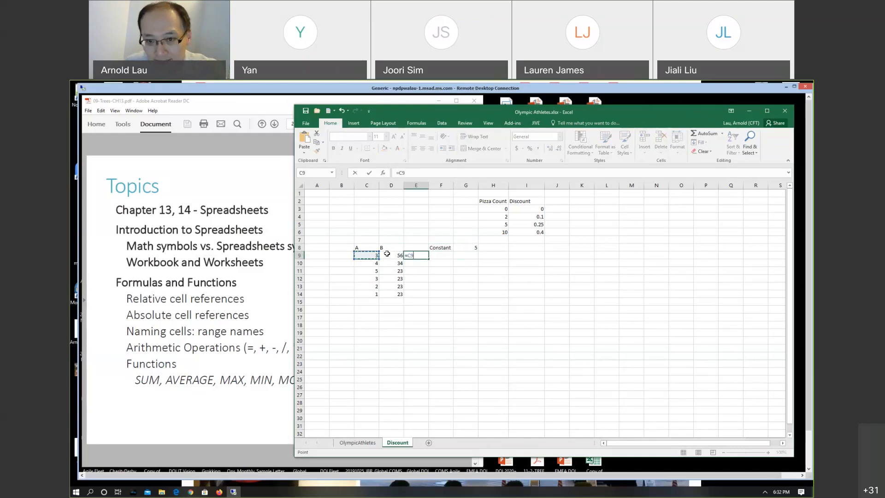
{"action": "type", "text": "+"}
{"action": "left_click", "coordinate": [396, 255]}
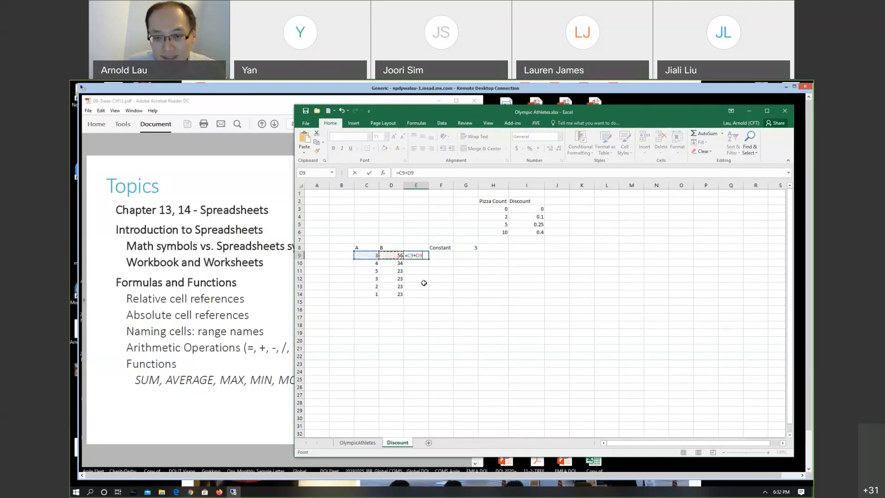
{"action": "key", "text": "Return"}
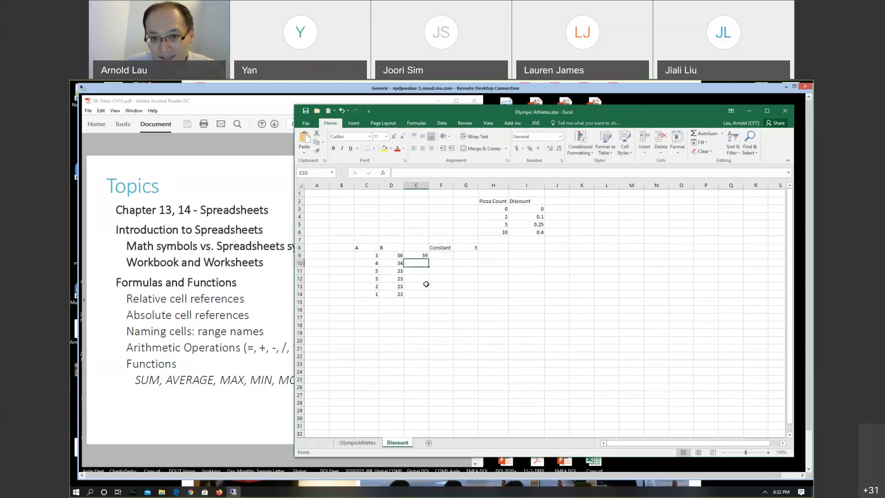
Step: Copy the addition formula from cell E9 down through cell E14
{"action": "left_click", "coordinate": [421, 255]}
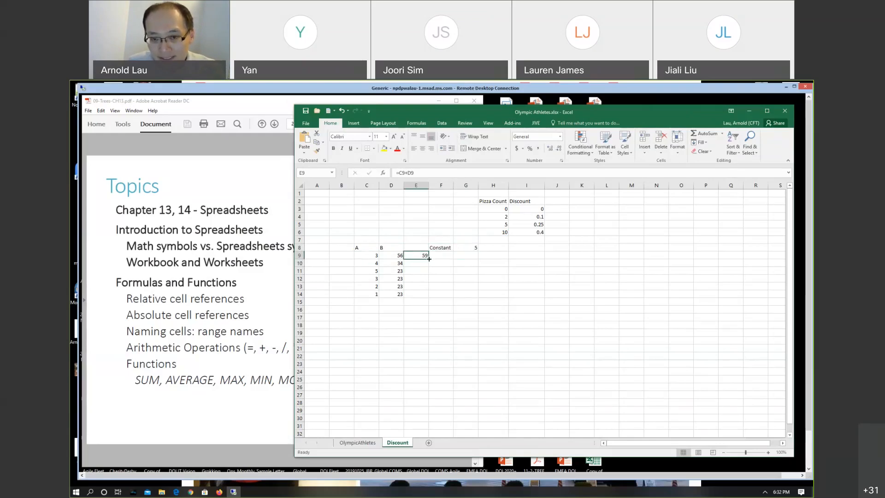
{"action": "left_click_drag", "start_coordinate": [428, 259], "coordinate": [425, 298]}
{"action": "left_click", "coordinate": [416, 332]}
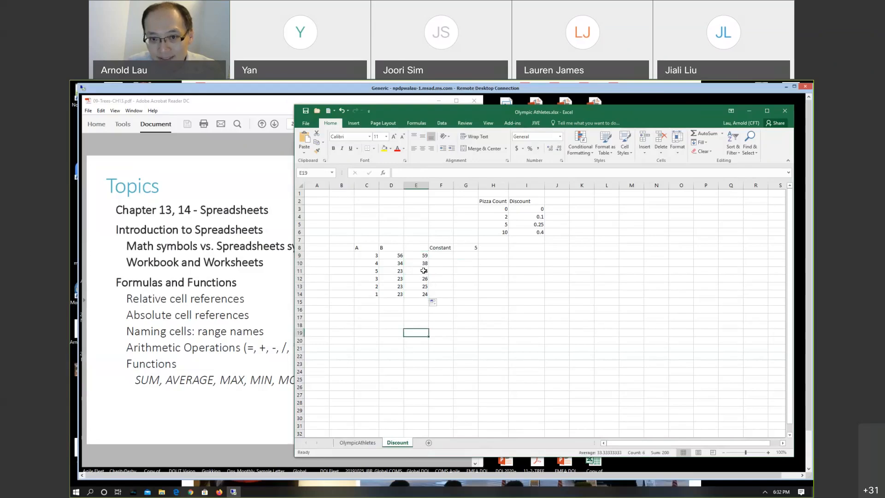
Step: Inspect the copied addition formulas in cells E9 to E14 and the cells each one refers to
{"action": "left_click", "coordinate": [421, 264]}
{"action": "left_click", "coordinate": [421, 271]}
{"action": "left_click", "coordinate": [420, 286]}
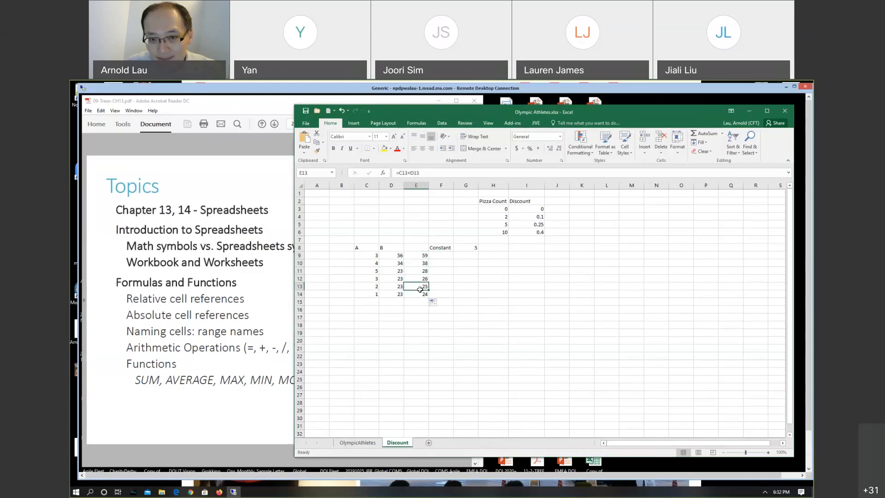
{"action": "double_click", "coordinate": [419, 295]}
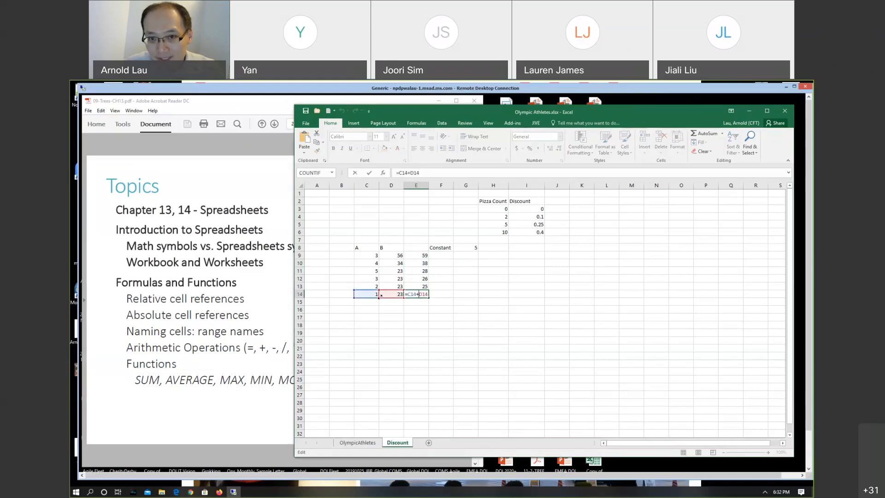
{"action": "left_click", "coordinate": [408, 256]}
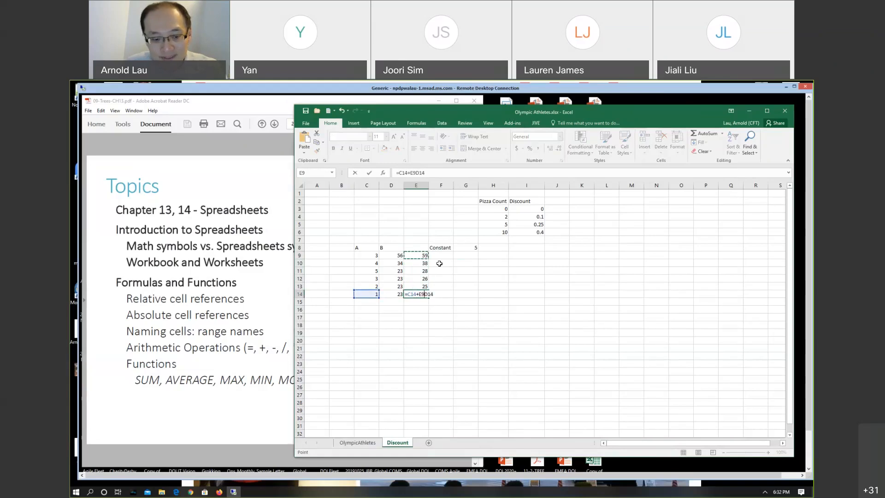
{"action": "key", "text": "Escape"}
{"action": "left_click", "coordinate": [424, 257]}
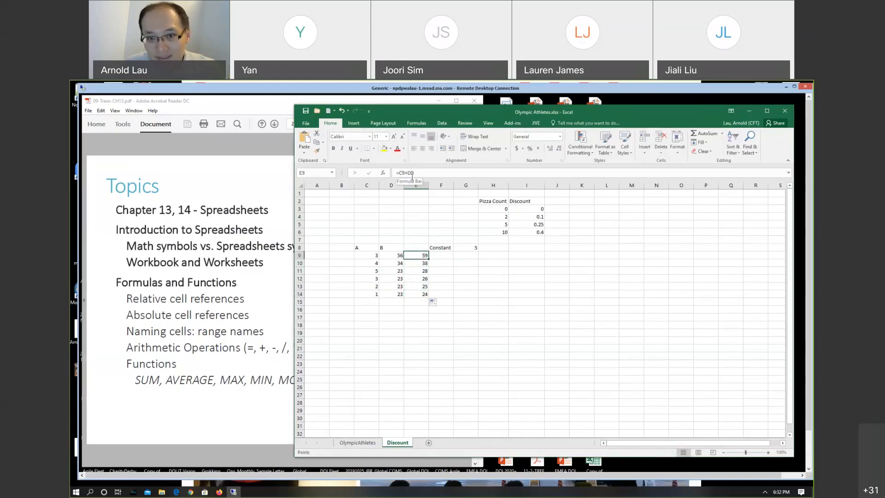
{"action": "left_click", "coordinate": [373, 255]}
{"action": "left_click", "coordinate": [391, 256]}
{"action": "left_click", "coordinate": [419, 254]}
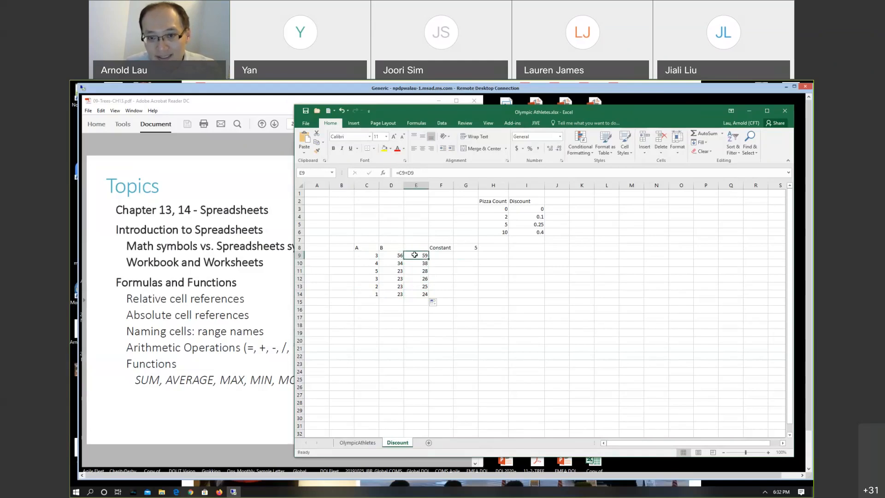
{"action": "left_click", "coordinate": [425, 294]}
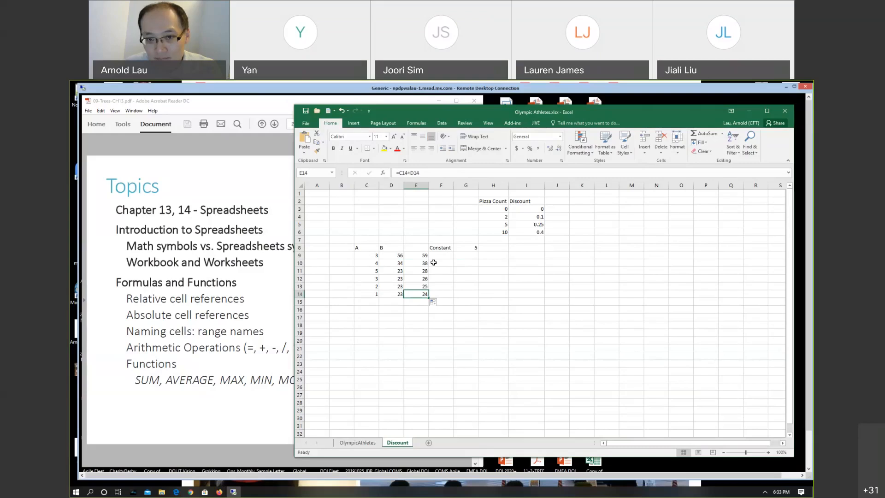
Step: Change the formula in cell E9 to =(C9+D9)*G8 so the sum is multiplied by the constant
{"action": "left_click", "coordinate": [418, 255]}
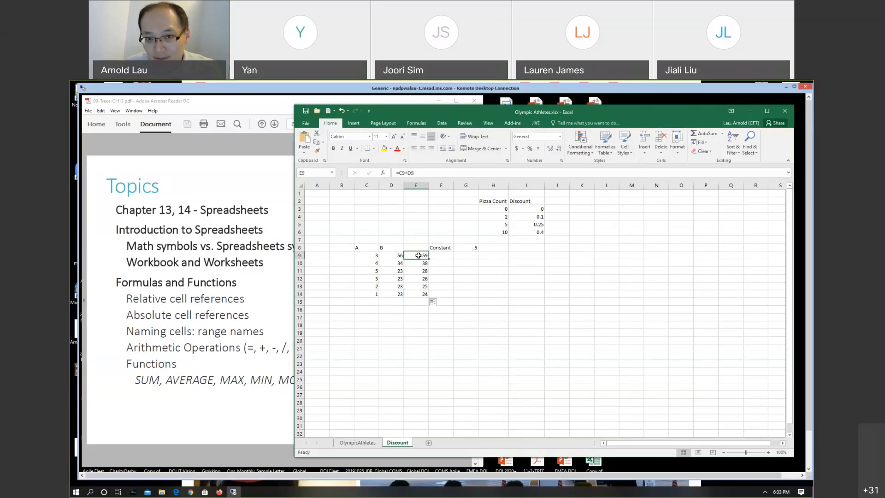
{"action": "left_click", "coordinate": [401, 172]}
{"action": "type", "text": "(*"}
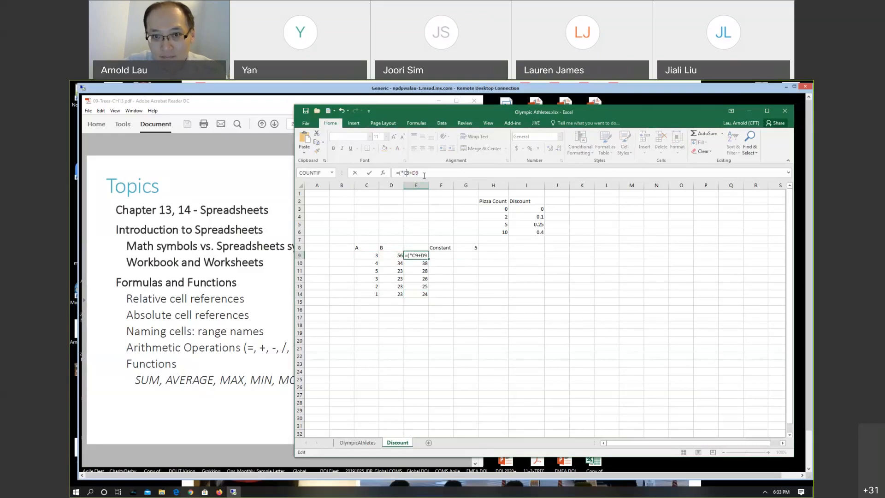
{"action": "key", "text": "BackSpace"}
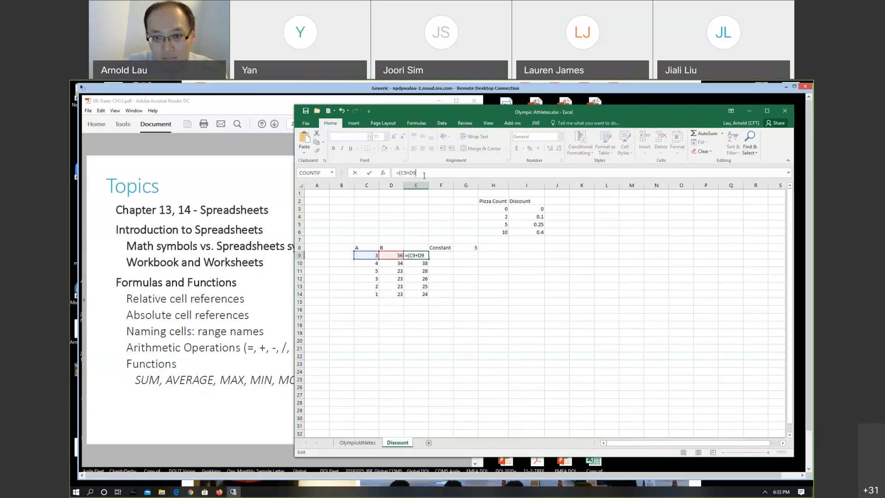
{"action": "type", "text": ")*"}
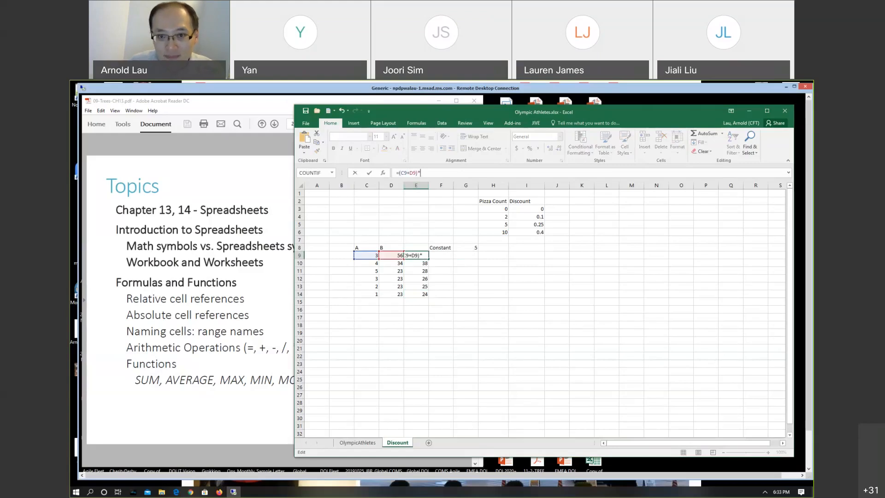
{"action": "left_click", "coordinate": [474, 248]}
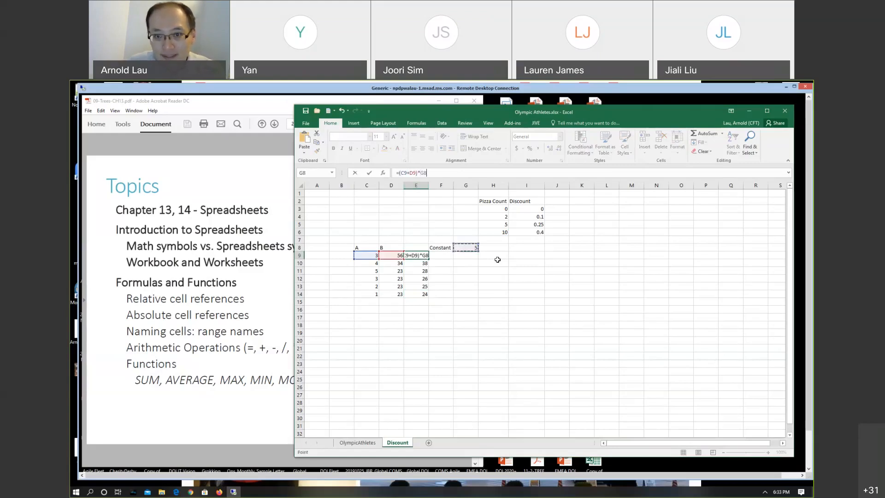
{"action": "key", "text": "Return"}
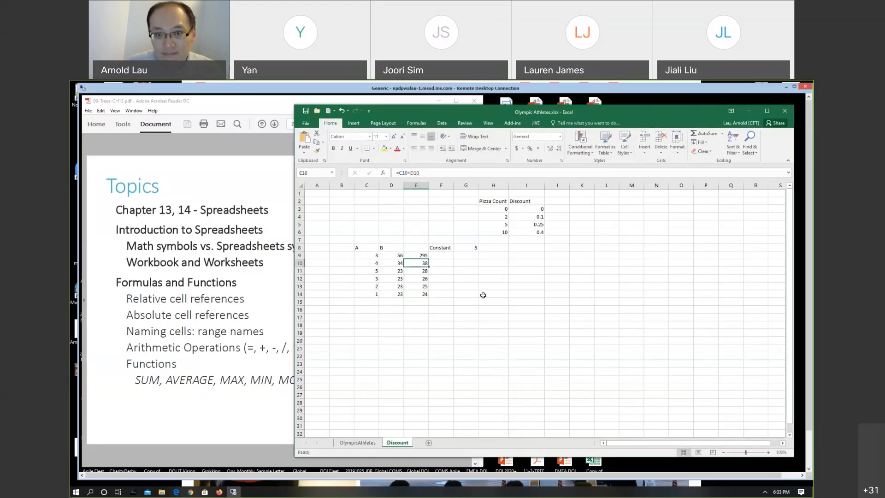
Step: Copy the relative-reference formula from cell E9 down through E14 and compare the formulas in E9 and E10
{"action": "left_click", "coordinate": [422, 255]}
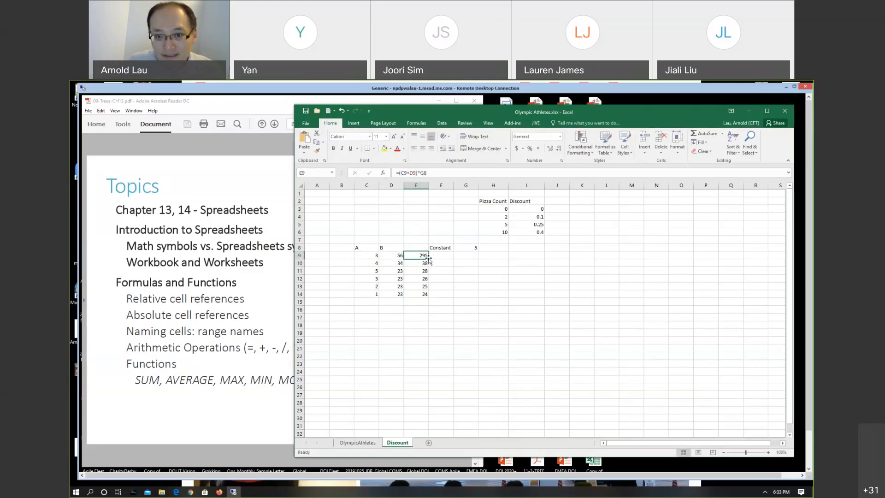
{"action": "left_click_drag", "start_coordinate": [428, 258], "coordinate": [430, 297]}
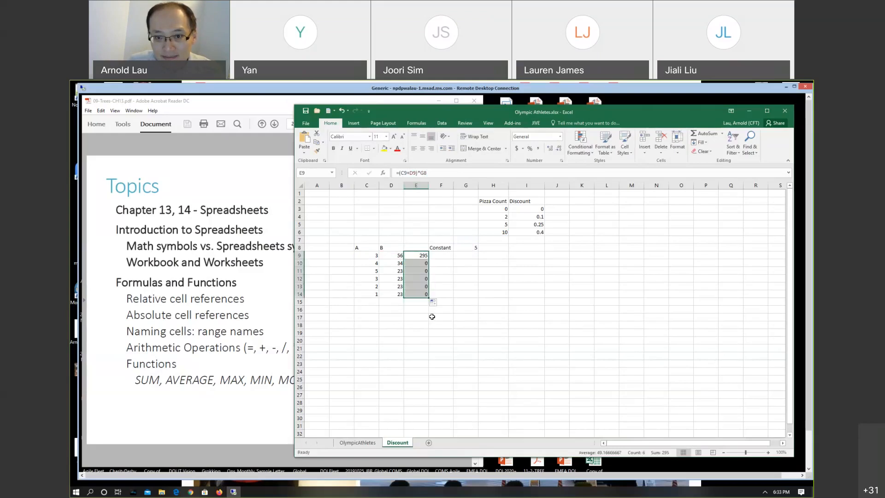
{"action": "left_click", "coordinate": [430, 324]}
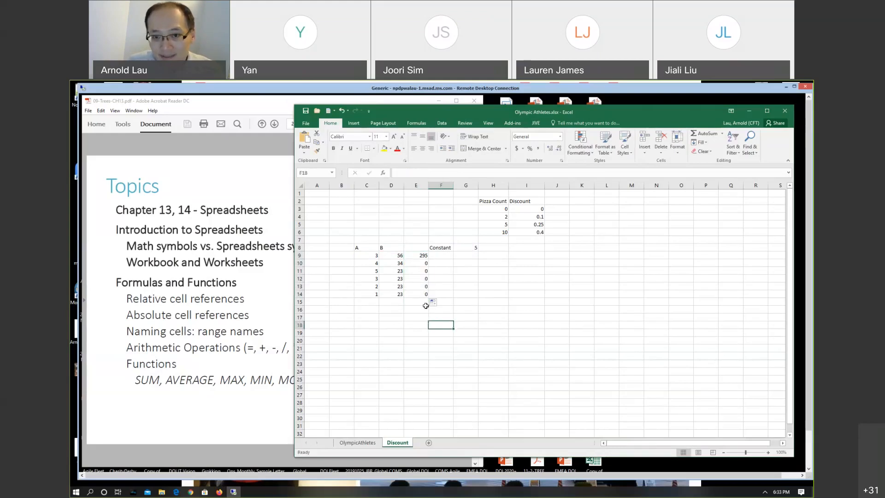
{"action": "left_click", "coordinate": [420, 263]}
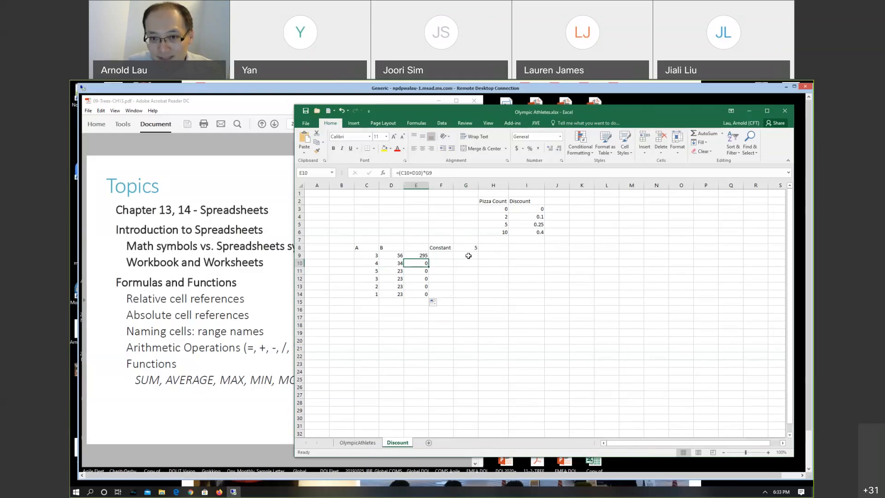
{"action": "left_click", "coordinate": [424, 255]}
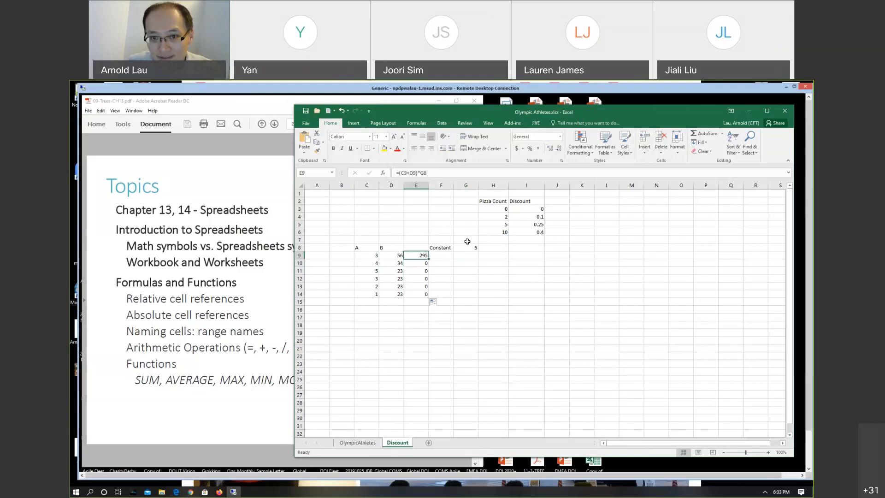
{"action": "left_click", "coordinate": [415, 262]}
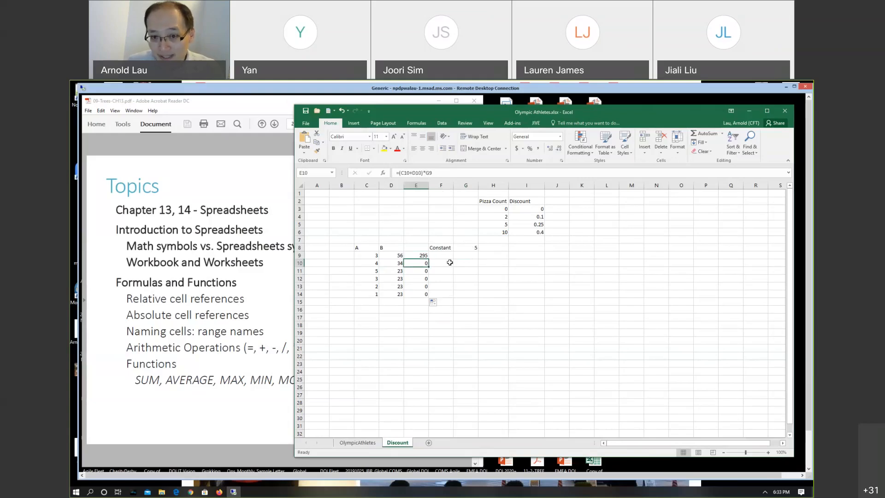
Step: Make the constant's reference absolute in cell E9 so the formula reads =(C9+D9)*$G$8
{"action": "left_click", "coordinate": [422, 255]}
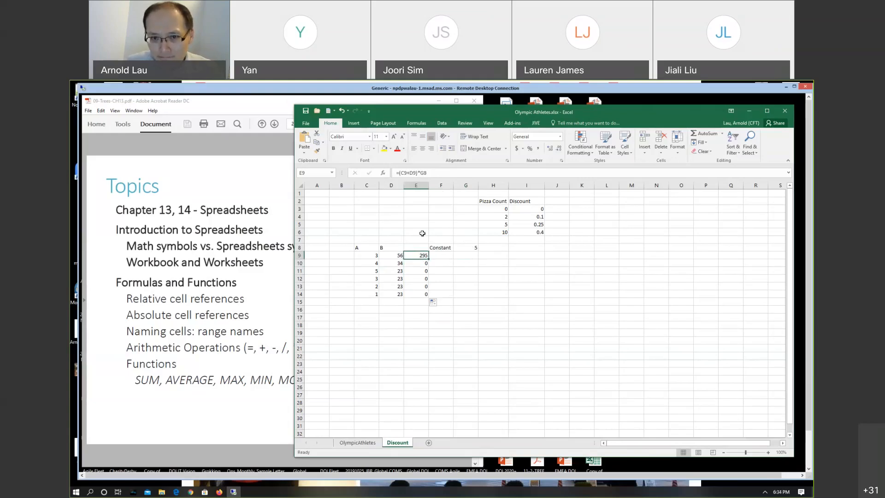
{"action": "left_click", "coordinate": [421, 172]}
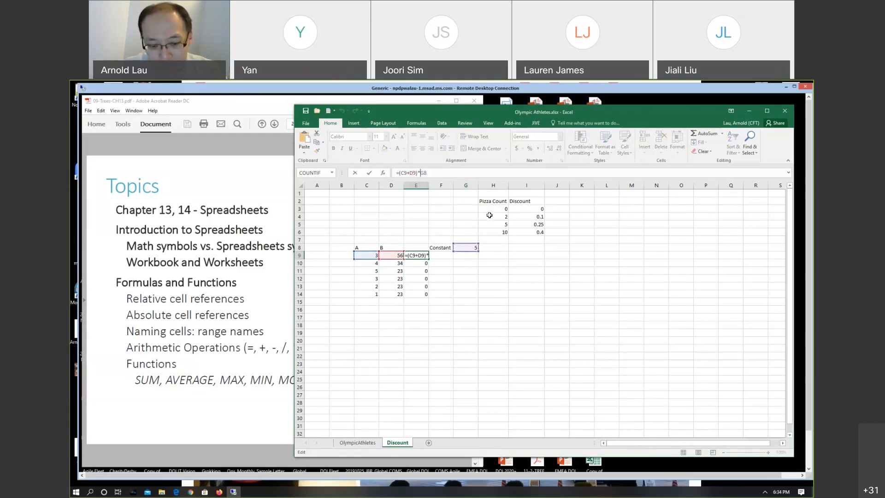
{"action": "type", "text": "$G"}
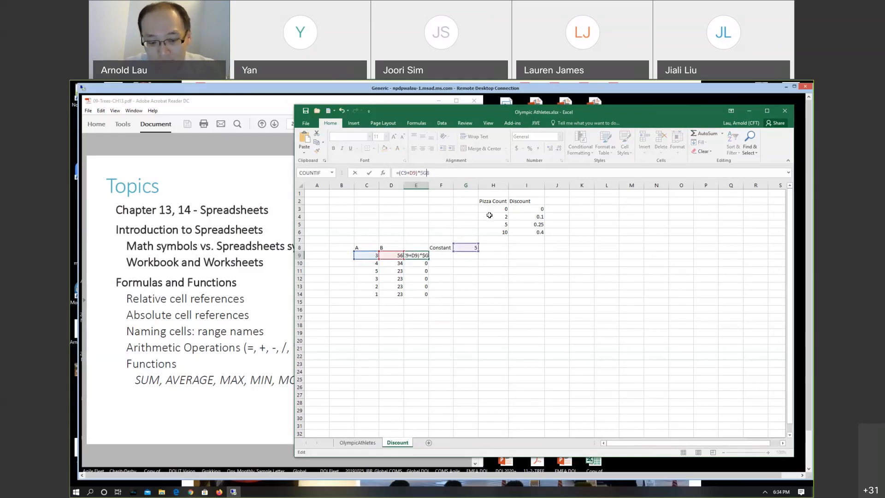
{"action": "type", "text": "$"}
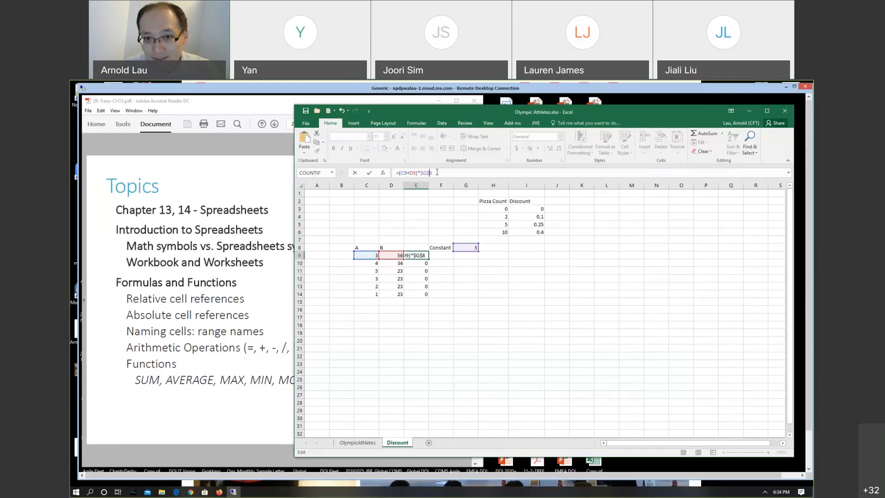
{"action": "key", "text": "Return"}
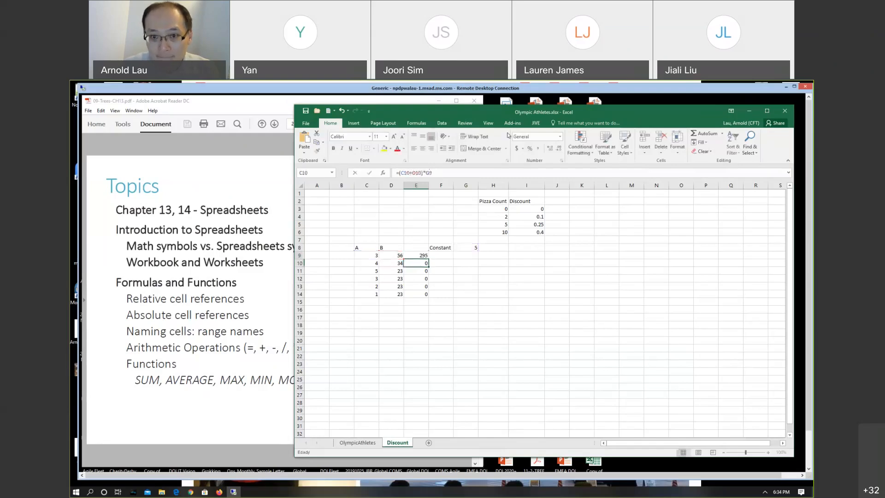
Step: Copy the formula with the absolute reference from cell E9 down through E14
{"action": "left_click", "coordinate": [420, 255]}
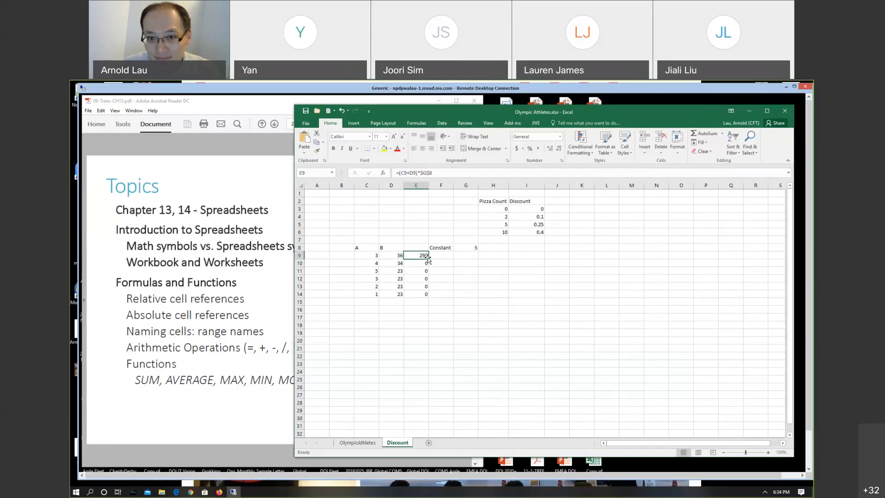
{"action": "left_click_drag", "start_coordinate": [430, 273], "coordinate": [428, 294]}
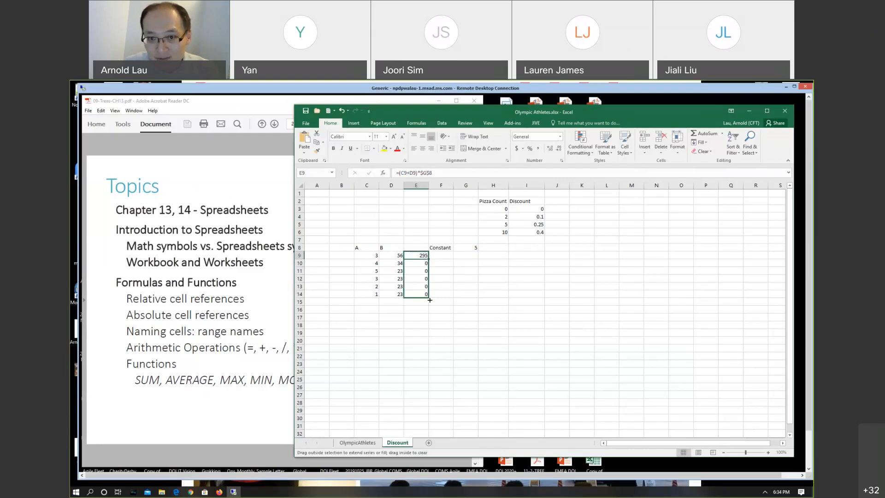
{"action": "left_click", "coordinate": [448, 355]}
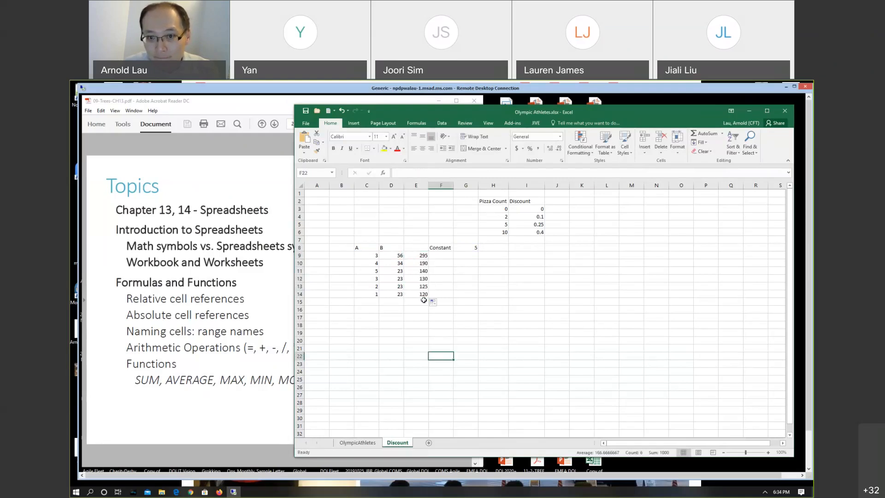
Step: Examine how the formulas in cells E9 to E14 refer to the constant in cell G8
{"action": "left_click", "coordinate": [422, 264]}
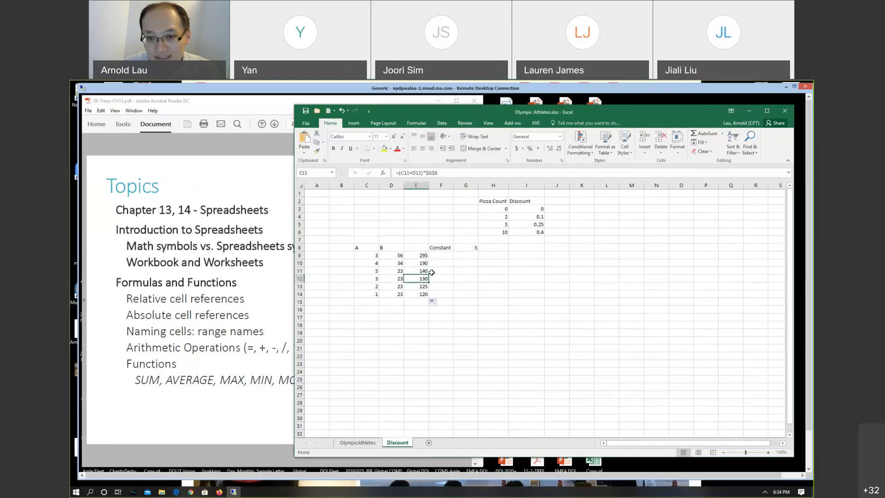
{"action": "left_click", "coordinate": [467, 249]}
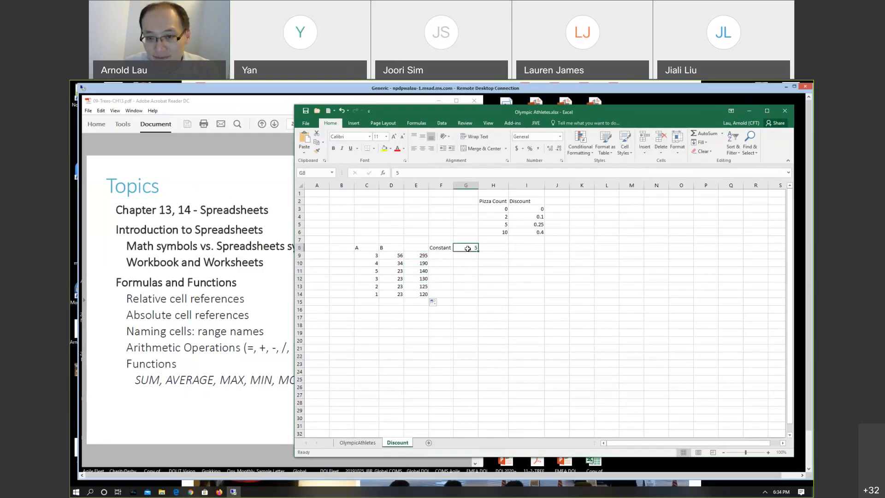
{"action": "left_click", "coordinate": [420, 263]}
{"action": "left_click", "coordinate": [422, 275]}
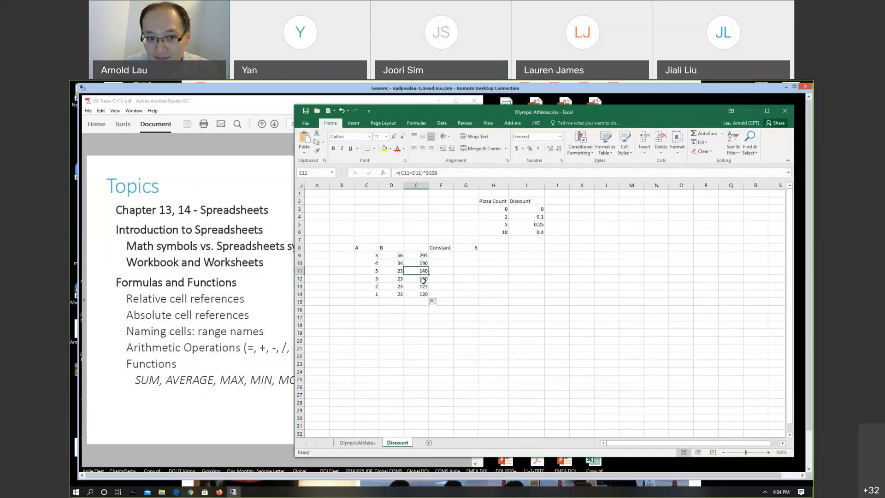
{"action": "left_click", "coordinate": [423, 279]}
{"action": "left_click", "coordinate": [418, 287]}
{"action": "left_click", "coordinate": [419, 294]}
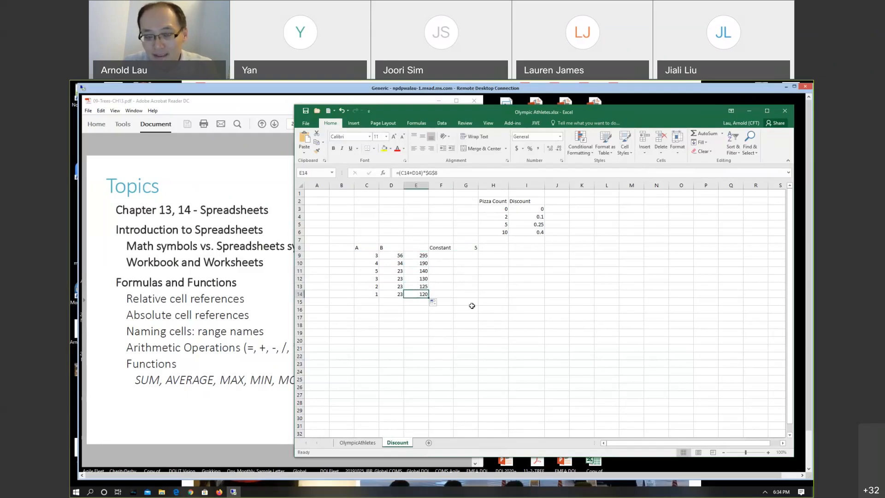
{"action": "left_click", "coordinate": [467, 249]}
{"action": "left_click", "coordinate": [416, 255]}
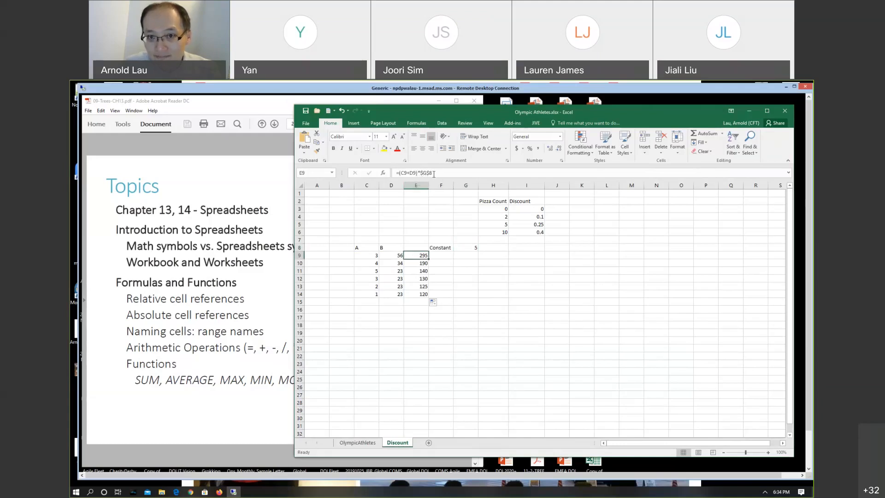
{"action": "left_click", "coordinate": [462, 376]}
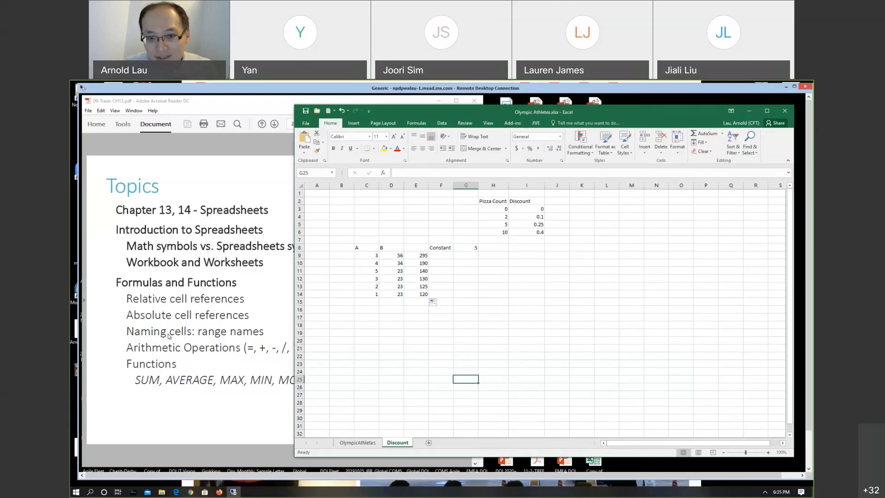
{"action": "left_click", "coordinate": [363, 339]}
{"action": "left_click", "coordinate": [368, 255]}
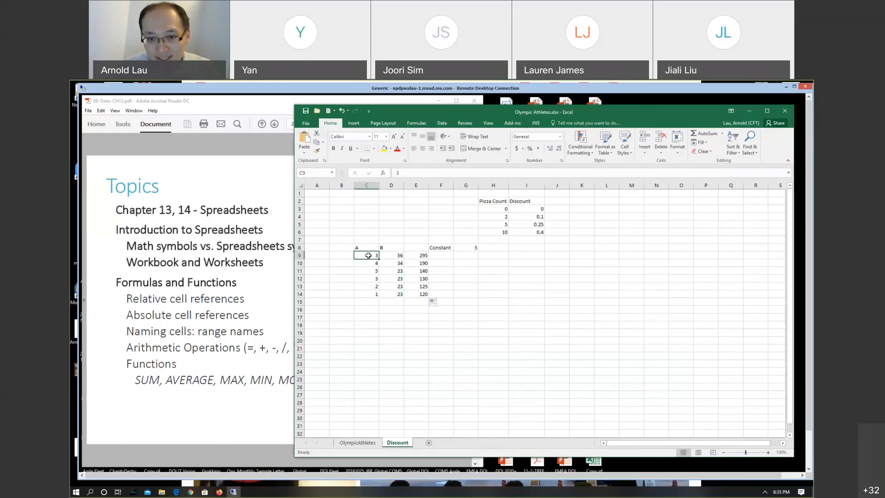
{"action": "right_click", "coordinate": [368, 257]}
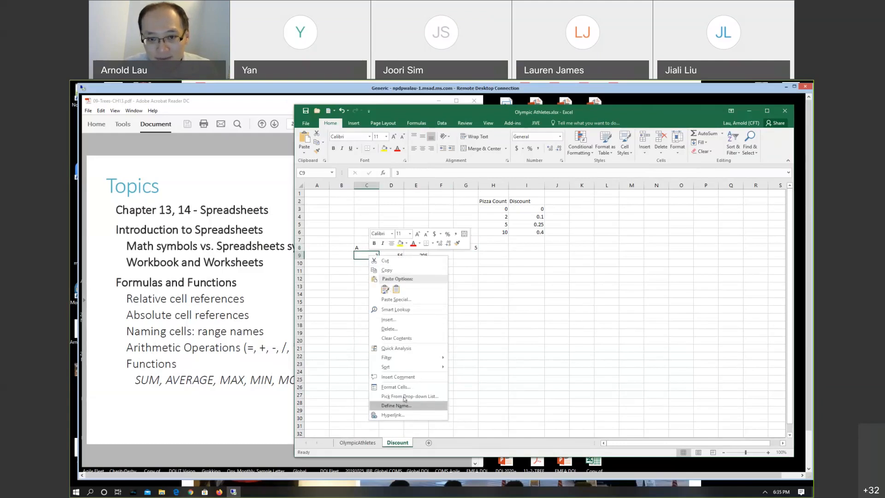
{"action": "key", "text": "Escape"}
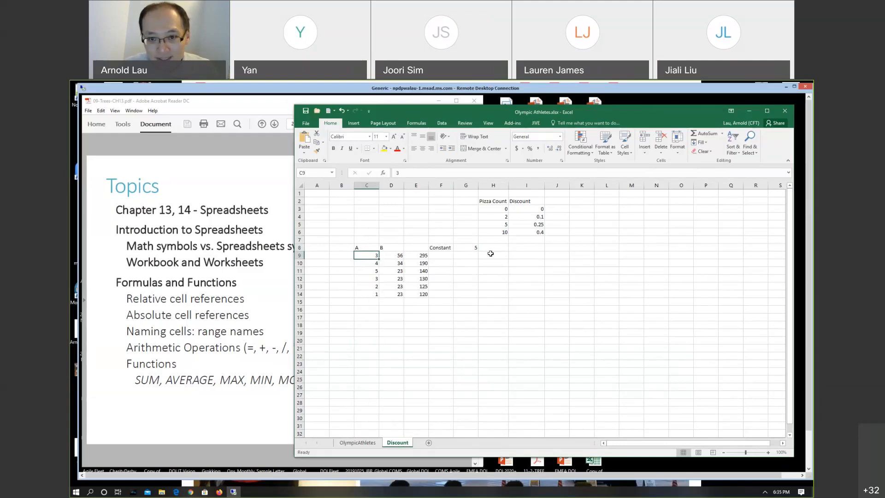
Step: Define the workbook-scoped name ConstantMult for the constant in cell G8
{"action": "left_click", "coordinate": [459, 247]}
{"action": "right_click", "coordinate": [458, 247]}
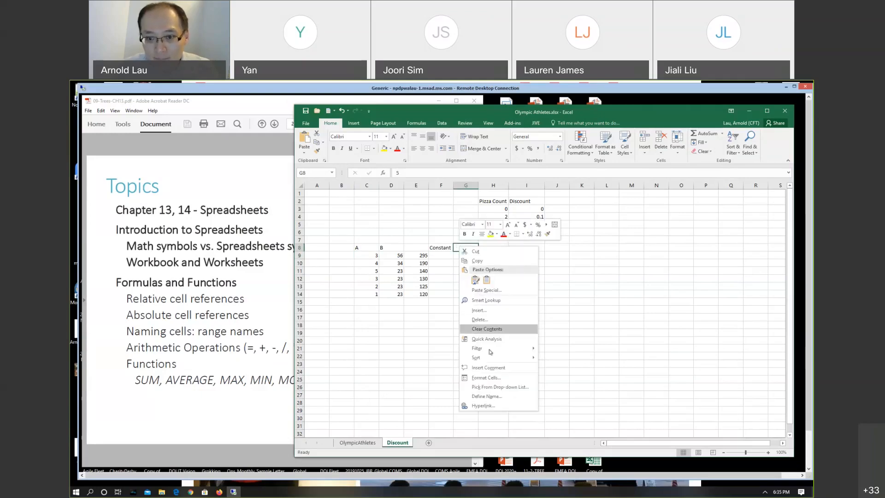
{"action": "left_click", "coordinate": [502, 396]}
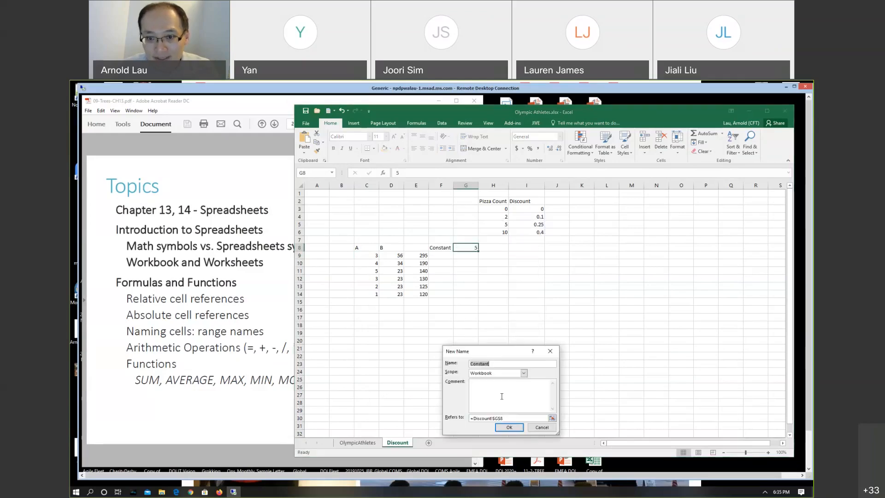
{"action": "left_click", "coordinate": [498, 364]}
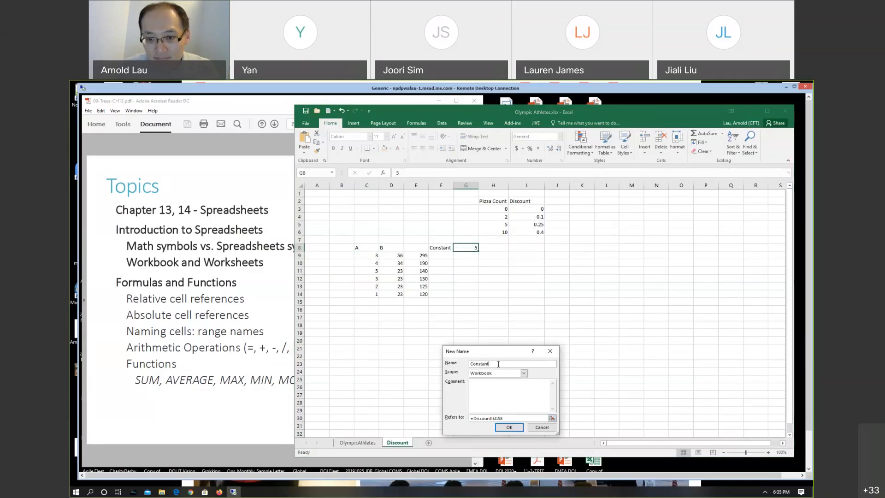
{"action": "type", "text": "Mult"}
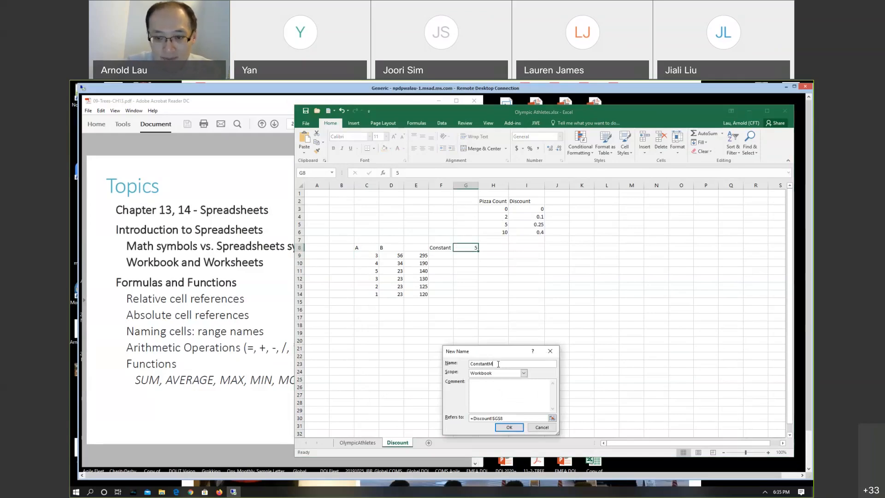
{"action": "left_click", "coordinate": [503, 425]}
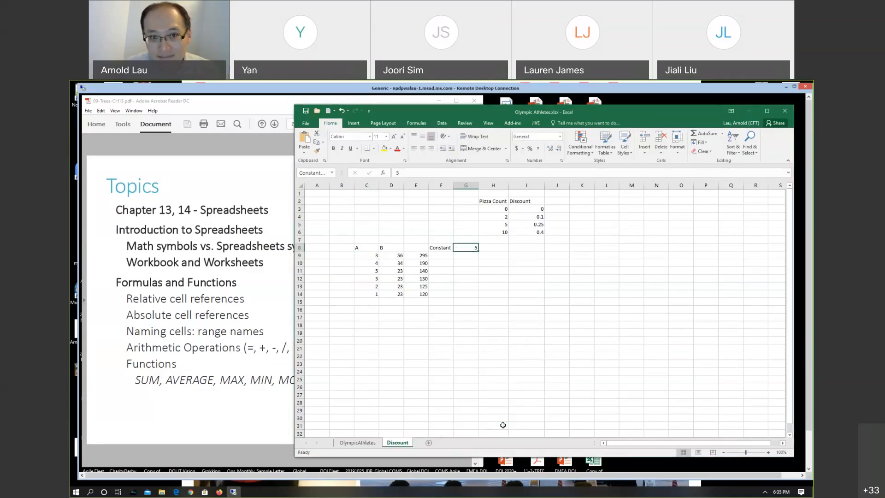
Step: Check the list of defined names, the name shown for cell G8 and the formula in cell E9
{"action": "left_click", "coordinate": [331, 174]}
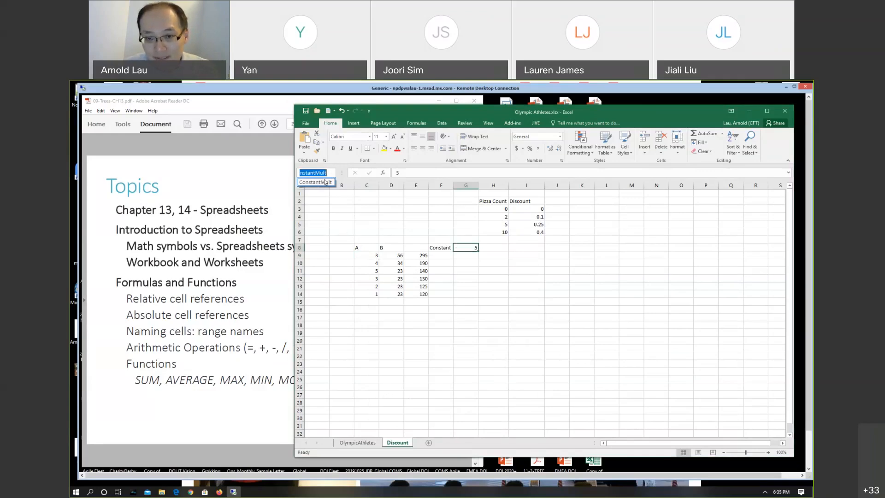
{"action": "left_click", "coordinate": [484, 271]}
{"action": "left_click", "coordinate": [466, 272]}
{"action": "left_click", "coordinate": [466, 249]}
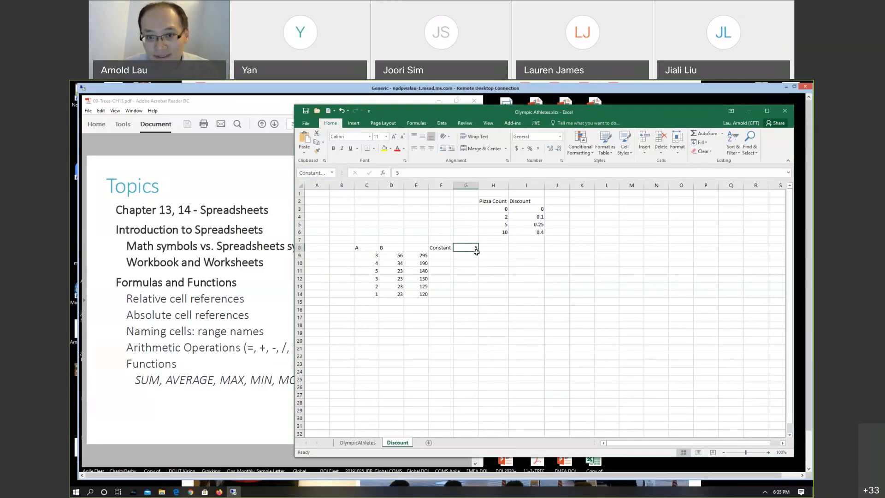
{"action": "left_click", "coordinate": [424, 257]}
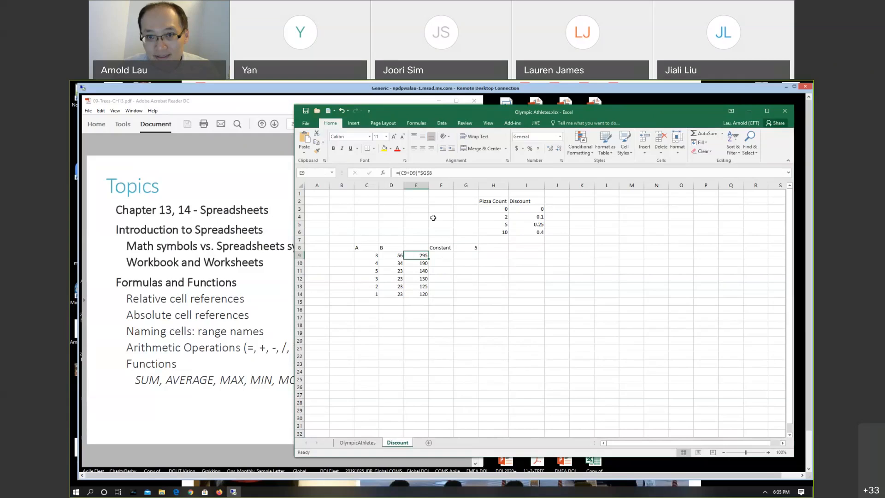
{"action": "left_click", "coordinate": [526, 253]}
{"action": "type", "text": "="}
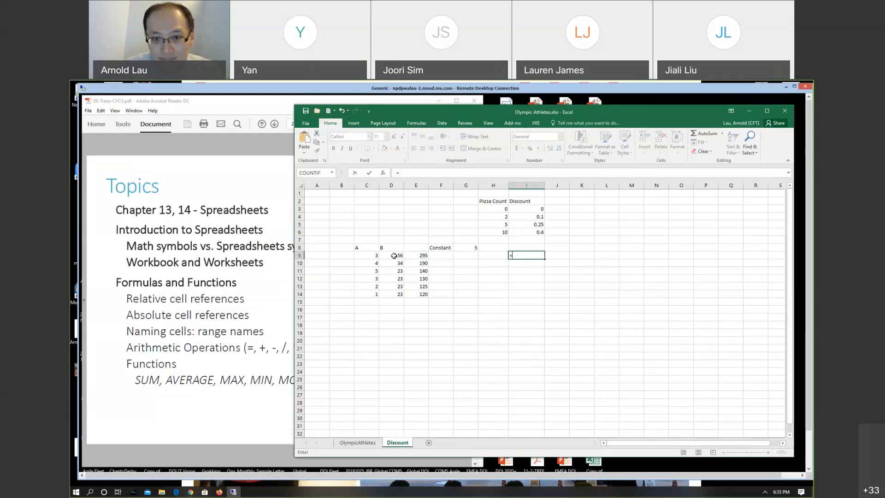
{"action": "left_click", "coordinate": [422, 256]}
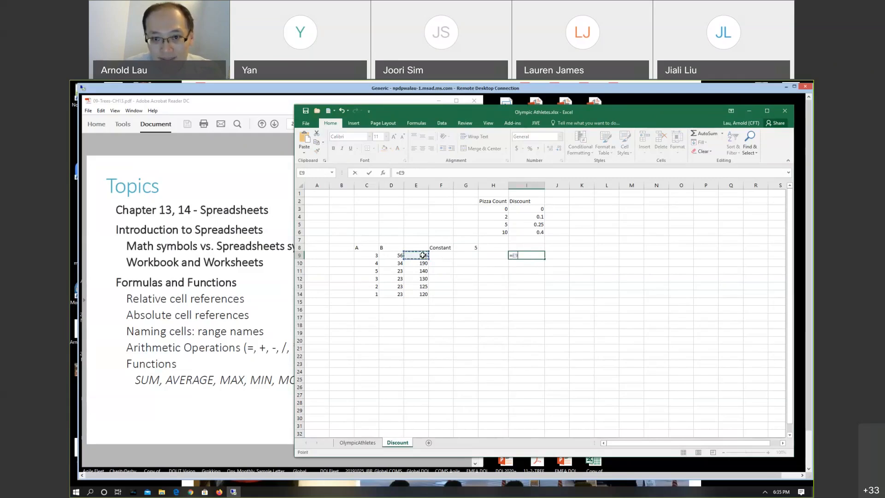
{"action": "key", "text": "Escape"}
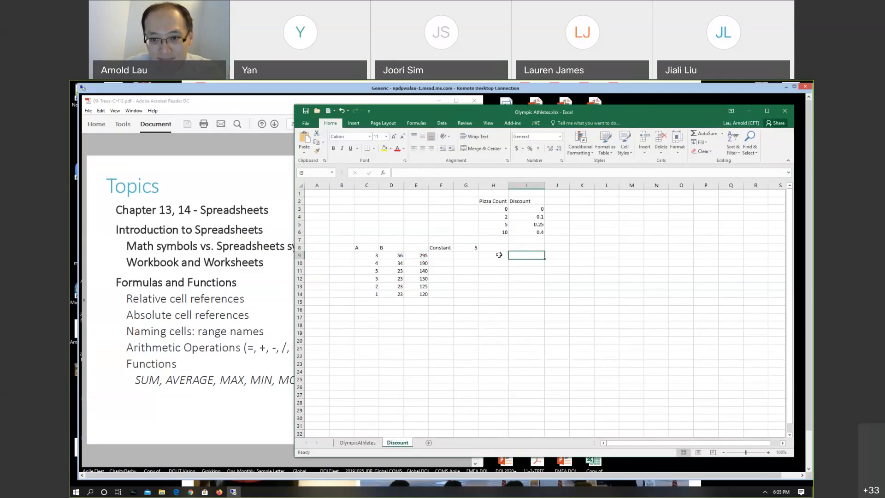
Step: Enter the formula =5*ConstantMult in cell I9, referencing the named constant cell, and reselect the cell to show its formula
{"action": "type", "text": "=5"}
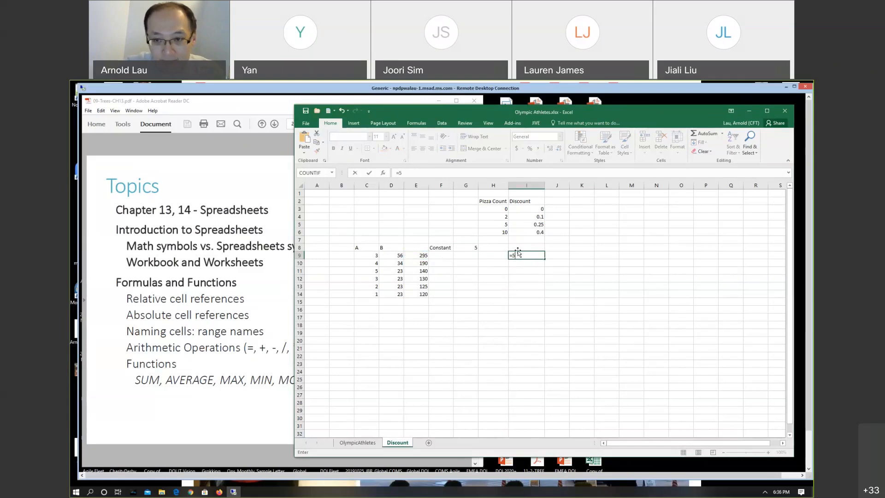
{"action": "type", "text": "*"}
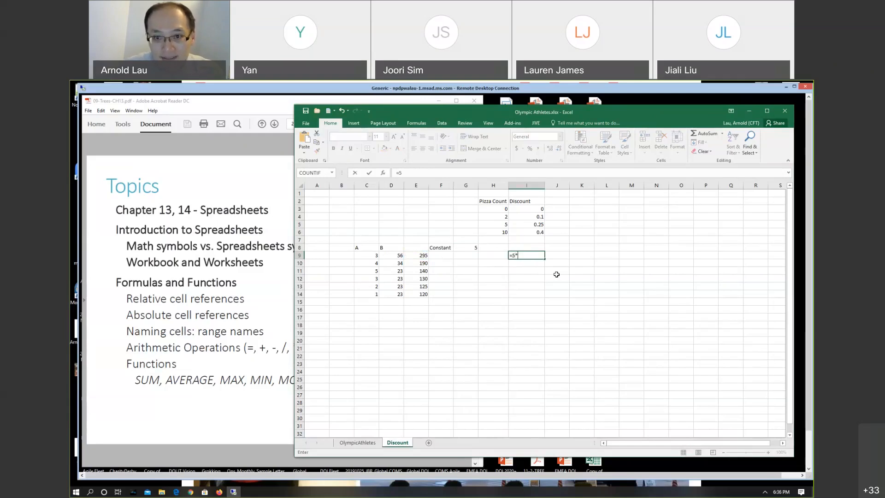
{"action": "left_click", "coordinate": [469, 248]}
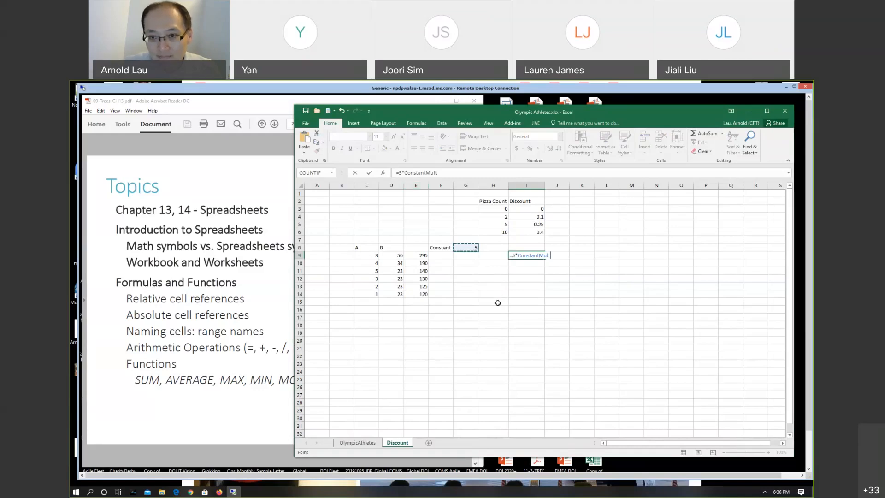
{"action": "key", "text": "Return"}
{"action": "key", "text": "Up"}
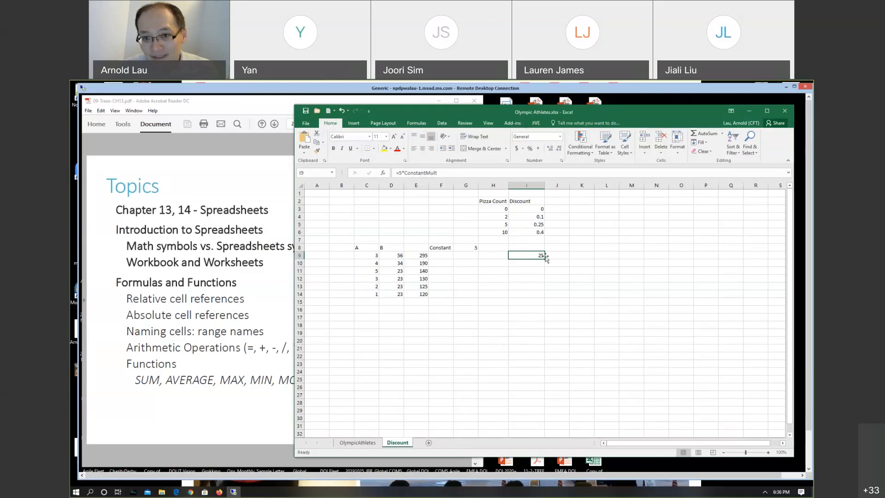
Step: Define the workbook-scoped name tableVar for the range C9:D14 and check the list of defined names
{"action": "left_click_drag", "start_coordinate": [374, 254], "coordinate": [391, 293]}
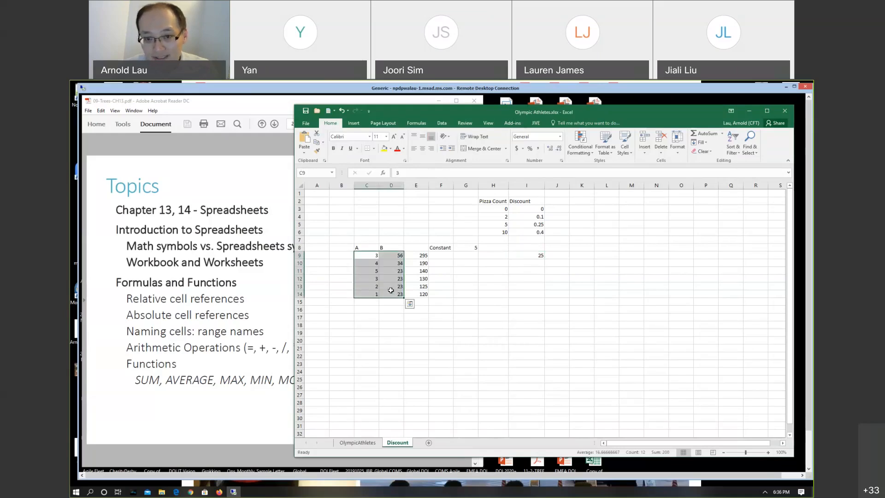
{"action": "right_click", "coordinate": [391, 294]}
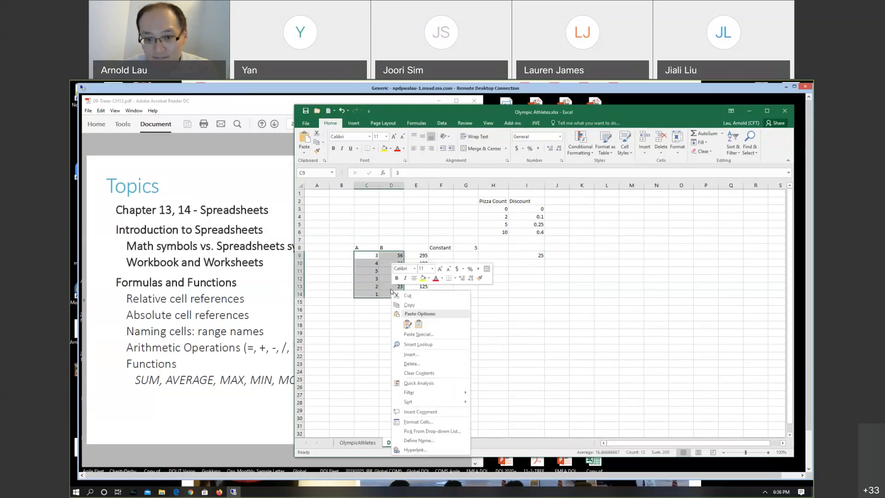
{"action": "left_click", "coordinate": [418, 440]}
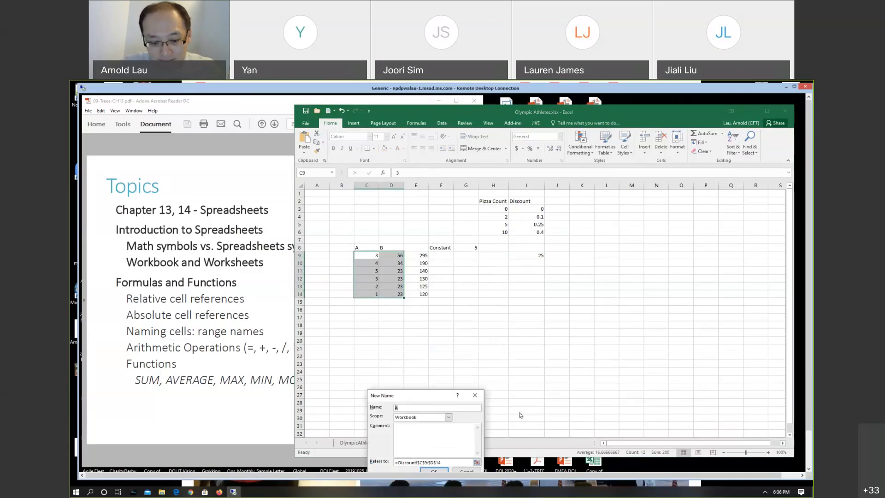
{"action": "type", "text": "tableVar"}
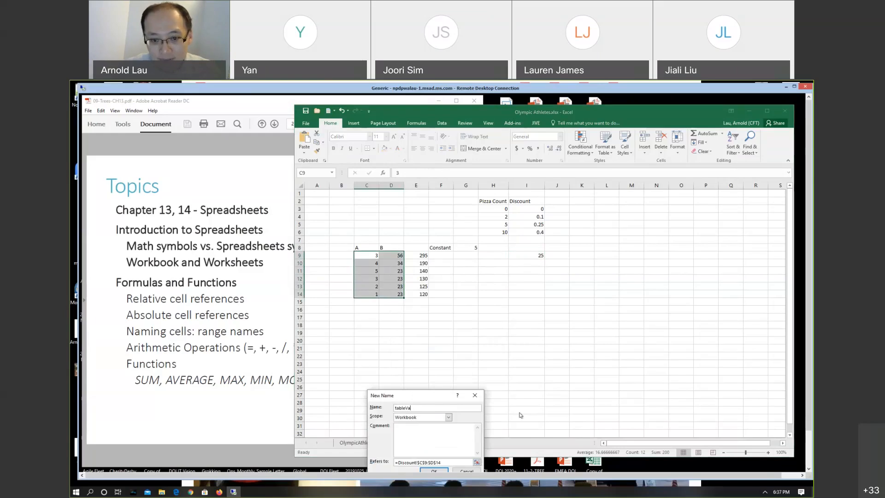
{"action": "left_click", "coordinate": [433, 468]}
{"action": "left_click", "coordinate": [443, 378]}
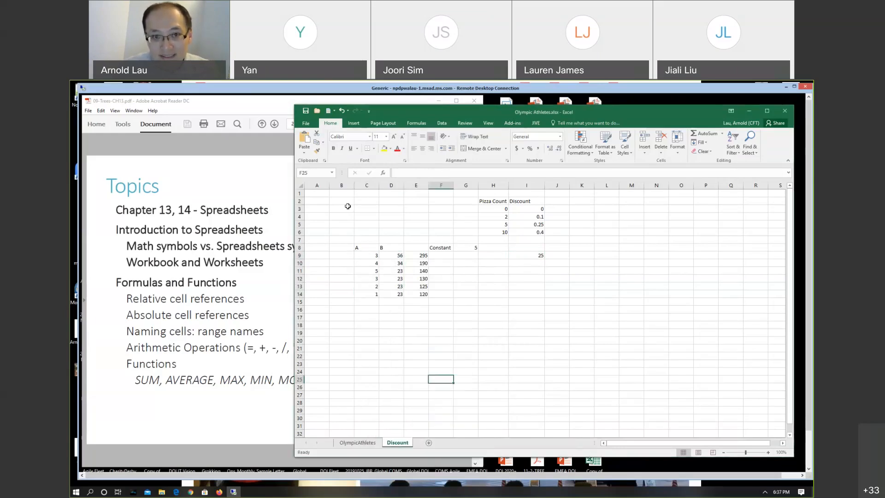
{"action": "left_click", "coordinate": [332, 173]}
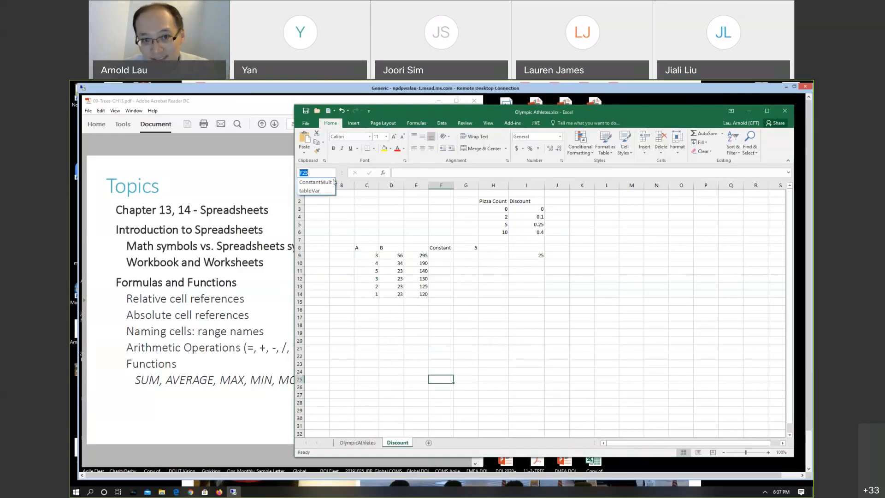
{"action": "key", "text": "Escape"}
{"action": "left_click", "coordinate": [498, 271]}
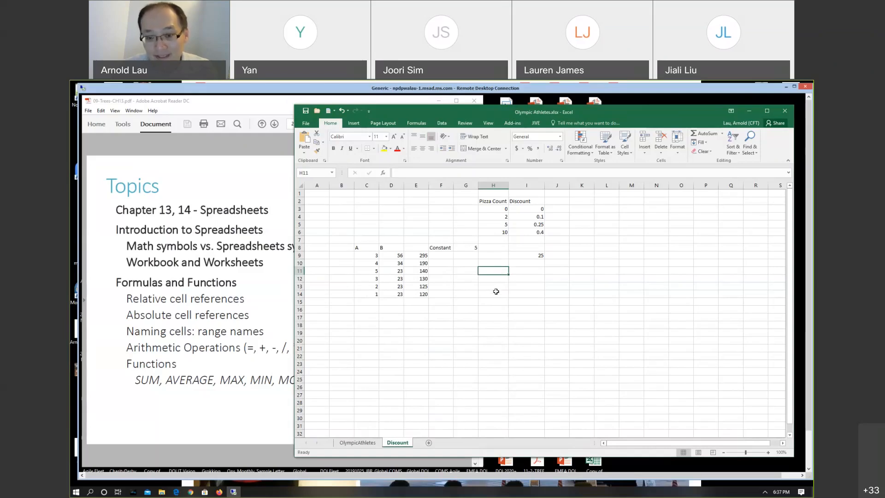
{"action": "type", "text": "="}
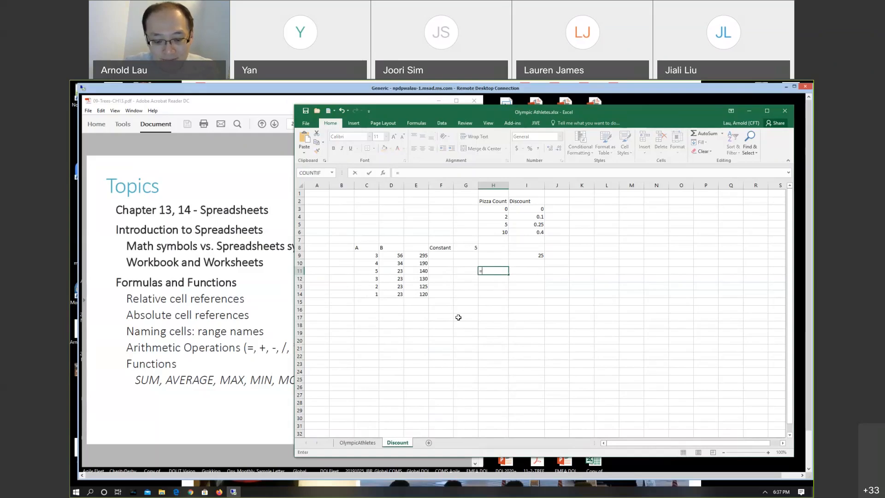
{"action": "type", "text": "vloo"}
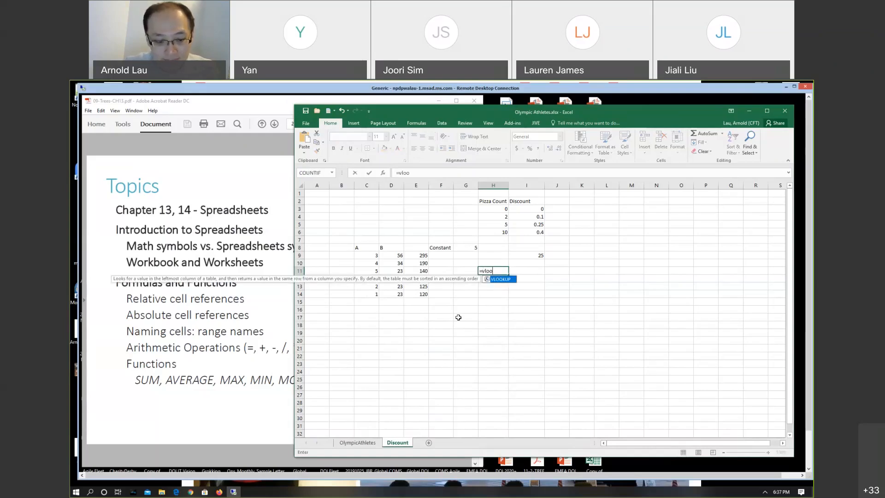
{"action": "key", "text": "Tab"}
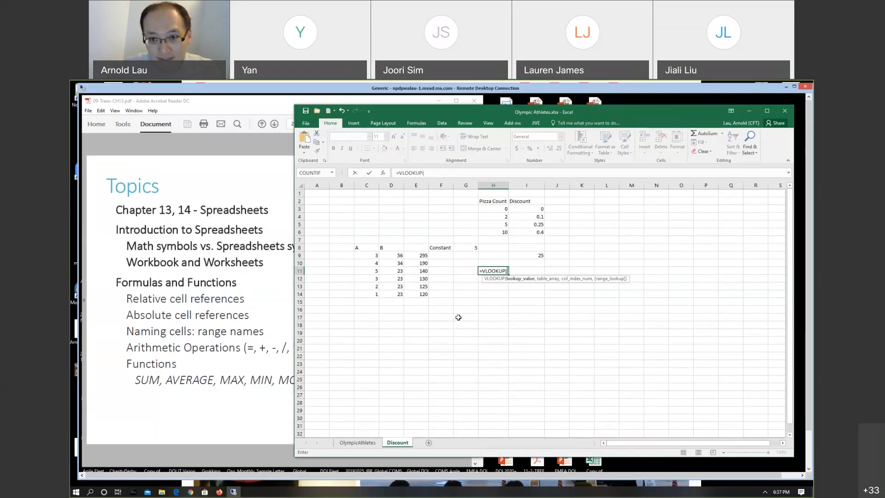
{"action": "type", "text": "3"}
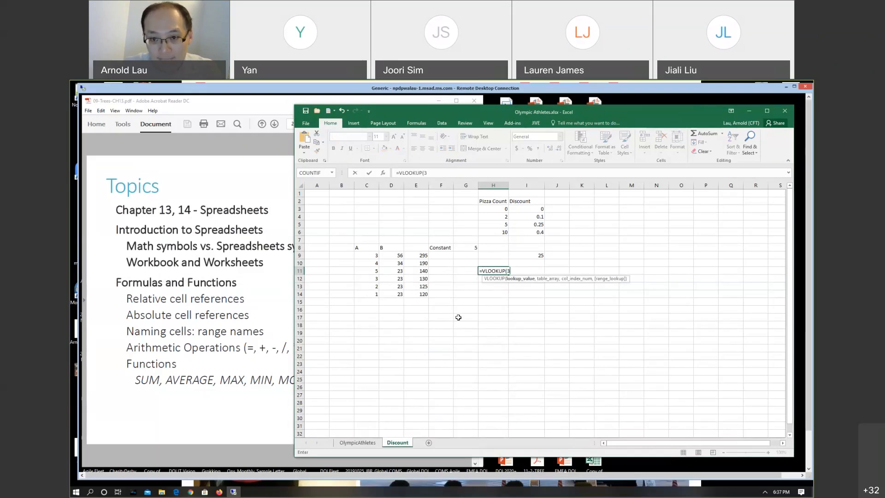
{"action": "type", "text": ","}
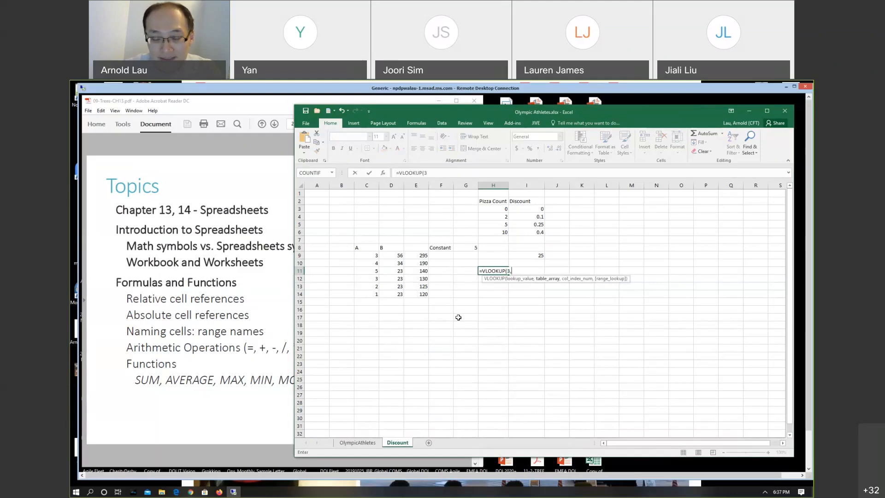
{"action": "left_click", "coordinate": [370, 253]}
{"action": "left_click", "coordinate": [391, 301]}
{"action": "left_click_drag", "start_coordinate": [391, 300], "coordinate": [363, 258]}
{"action": "key", "text": "Return"}
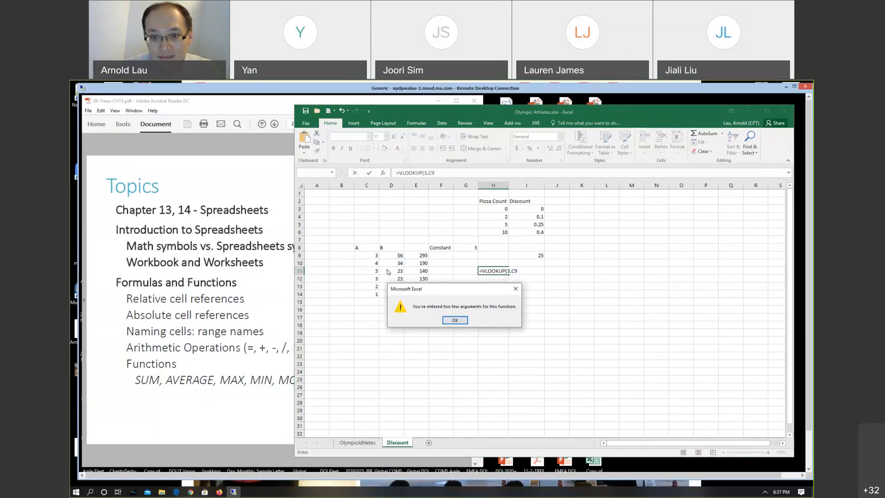
{"action": "left_click", "coordinate": [454, 321]}
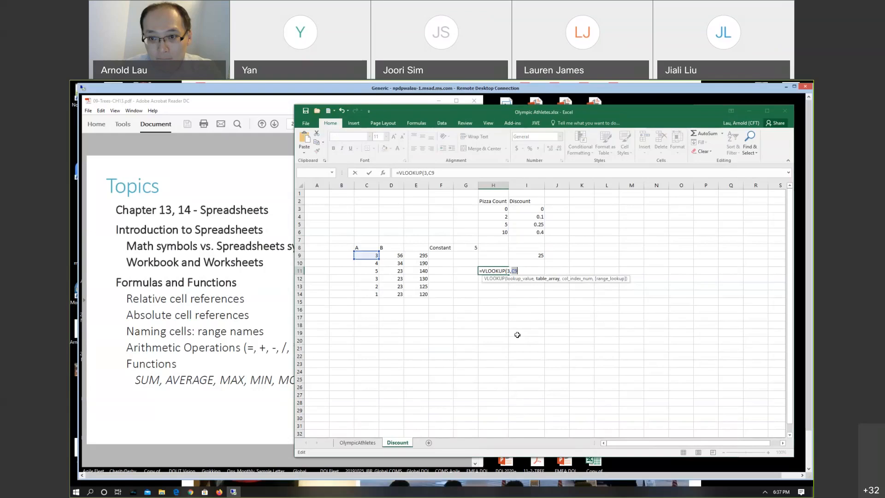
{"action": "key", "text": "Escape"}
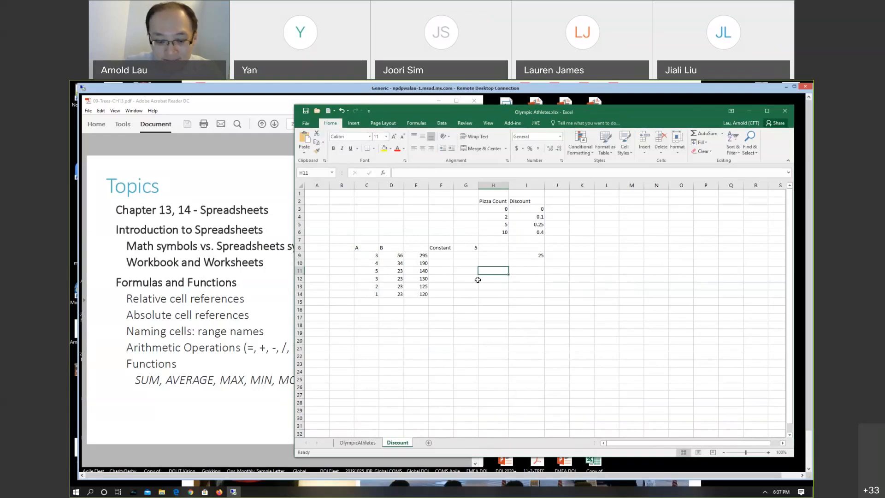
Step: Start a VLOOKUP formula in cell H11 with lookup value 5 and the named range tableVar as table array, and discard it
{"action": "type", "text": "=vl"}
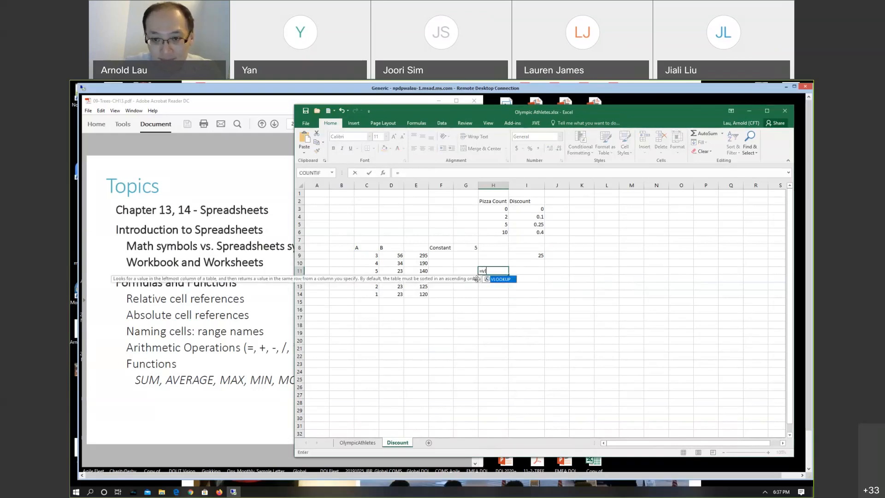
{"action": "key", "text": "Tab"}
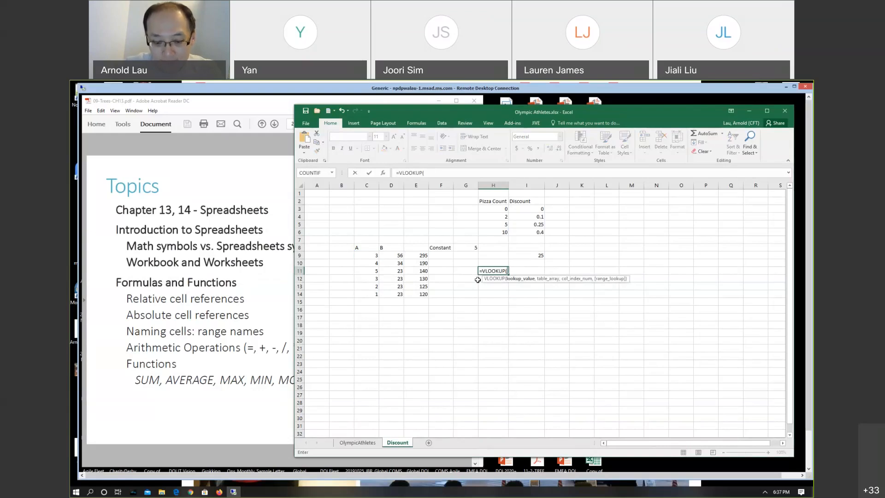
{"action": "type", "text": "5,"}
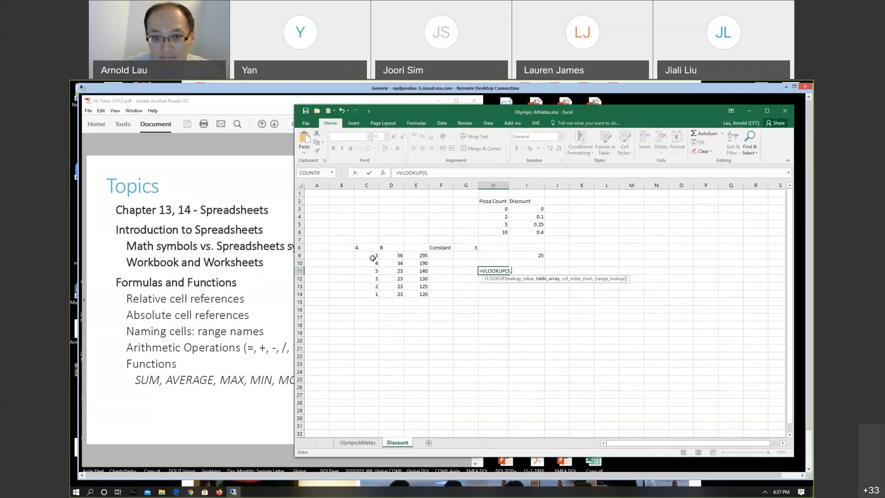
{"action": "left_click_drag", "start_coordinate": [372, 256], "coordinate": [389, 296]}
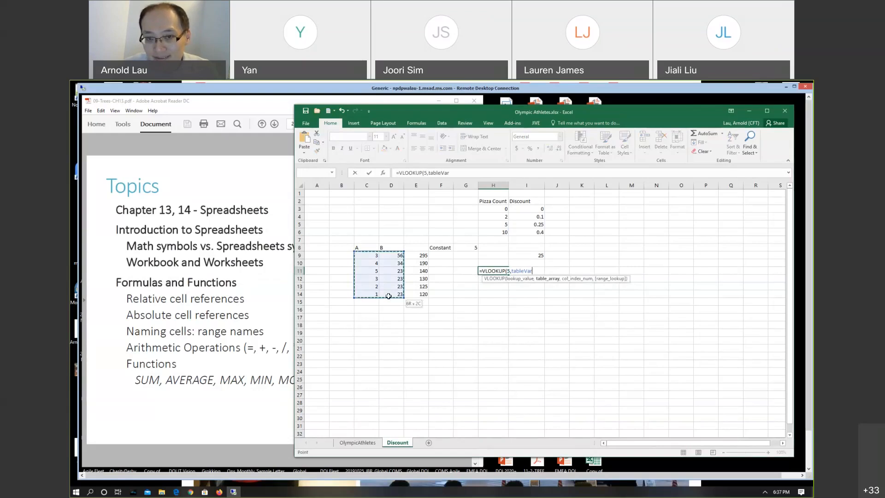
{"action": "left_click_drag", "start_coordinate": [388, 296], "coordinate": [388, 296]}
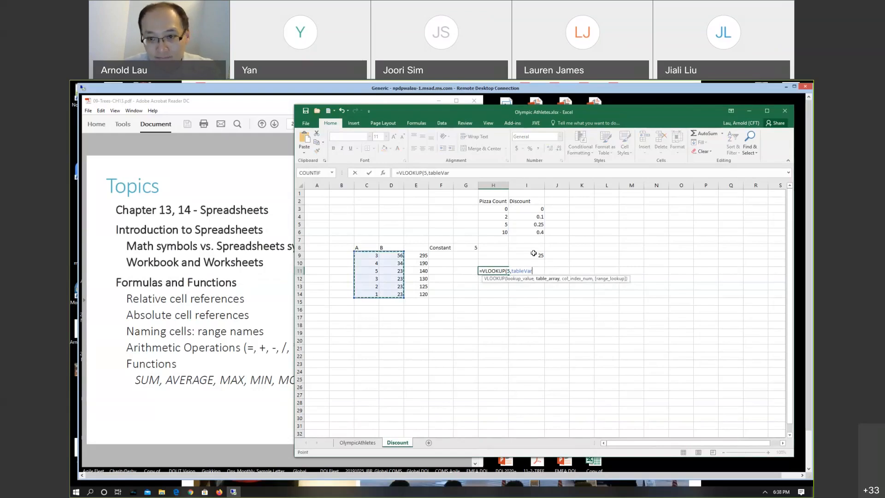
{"action": "key", "text": "Escape"}
{"action": "left_click", "coordinate": [489, 315]}
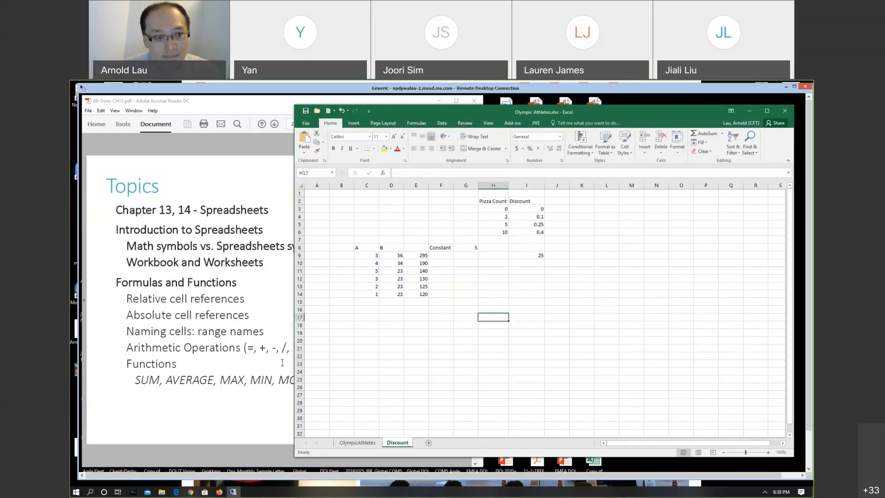
Step: Clear the contents of the formula cells E9 through E14
{"action": "left_click", "coordinate": [256, 349]}
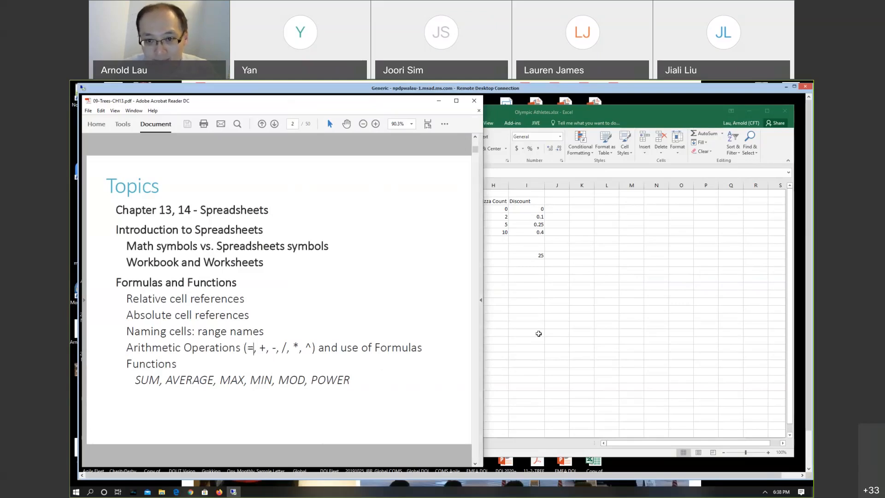
{"action": "left_click", "coordinate": [538, 334]}
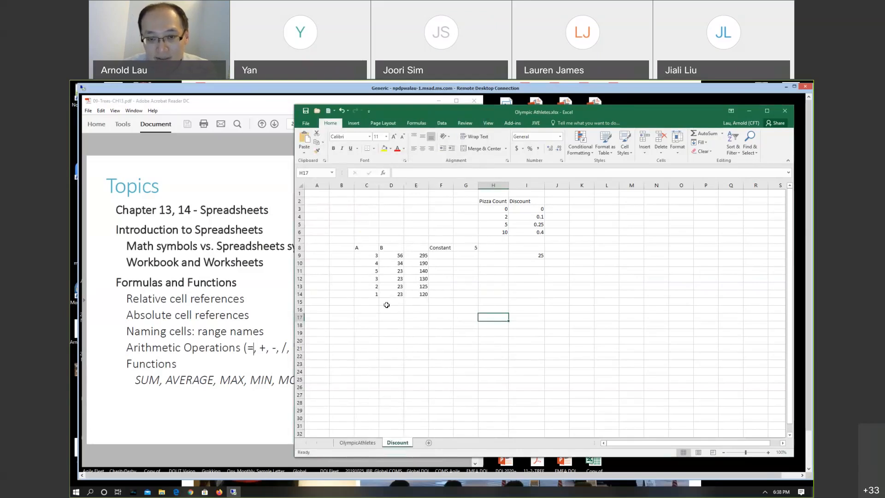
{"action": "left_click", "coordinate": [416, 309]}
{"action": "left_click", "coordinate": [422, 256]}
{"action": "left_click", "coordinate": [423, 294], "text": "shift"}
{"action": "right_click", "coordinate": [427, 292]}
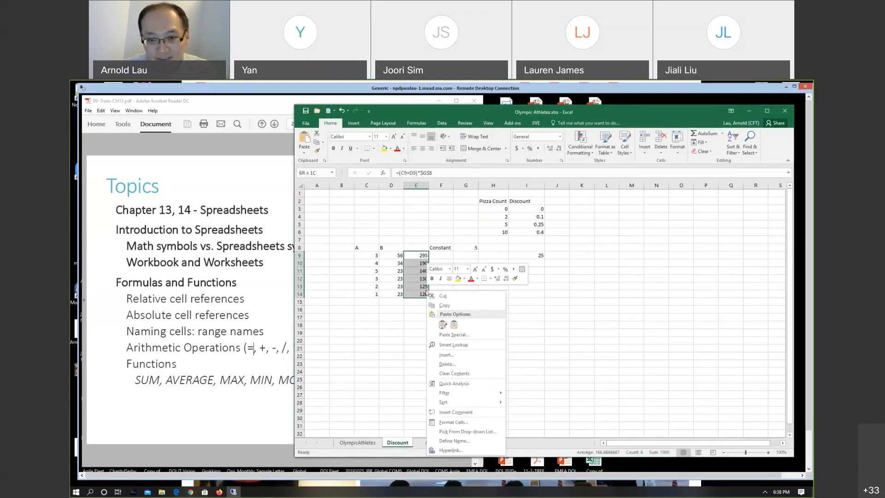
{"action": "left_click", "coordinate": [447, 373]}
{"action": "left_click", "coordinate": [419, 372]}
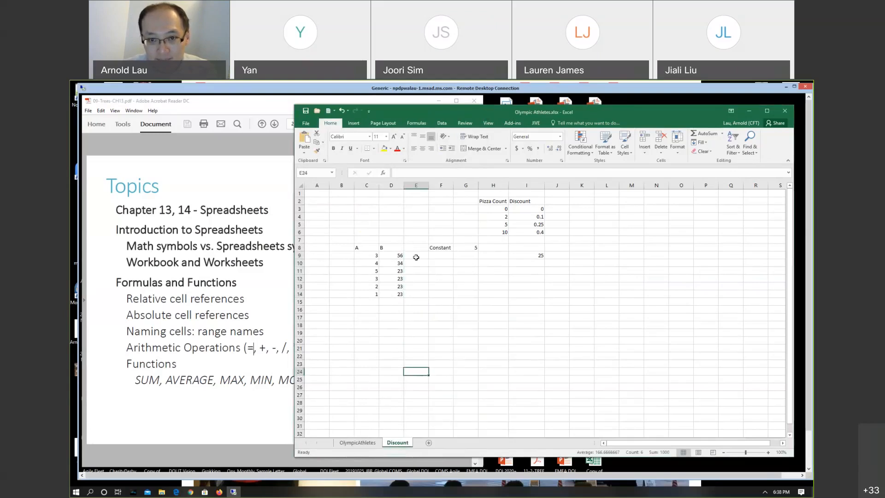
Step: Enter the formula =(C9+D9)^2*ConstantMult in cell E9 and reselect the cell to show its formula
{"action": "left_click", "coordinate": [416, 254]}
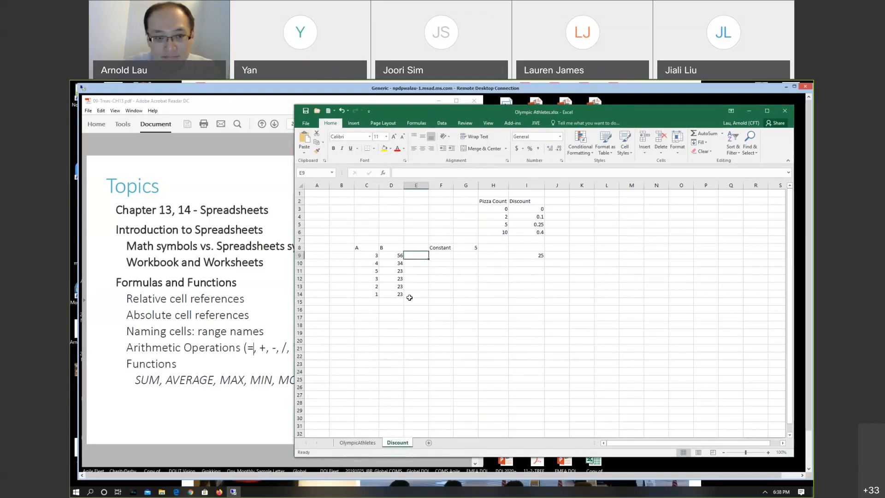
{"action": "left_click", "coordinate": [251, 366]}
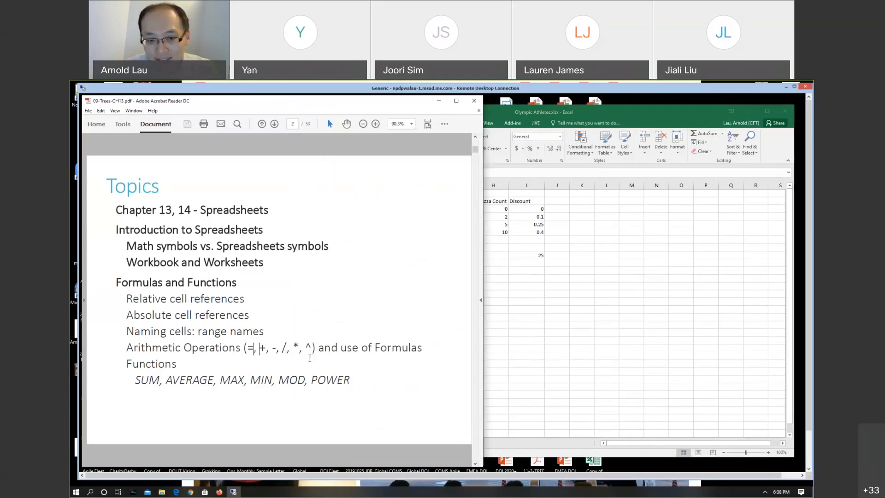
{"action": "left_click", "coordinate": [517, 328]}
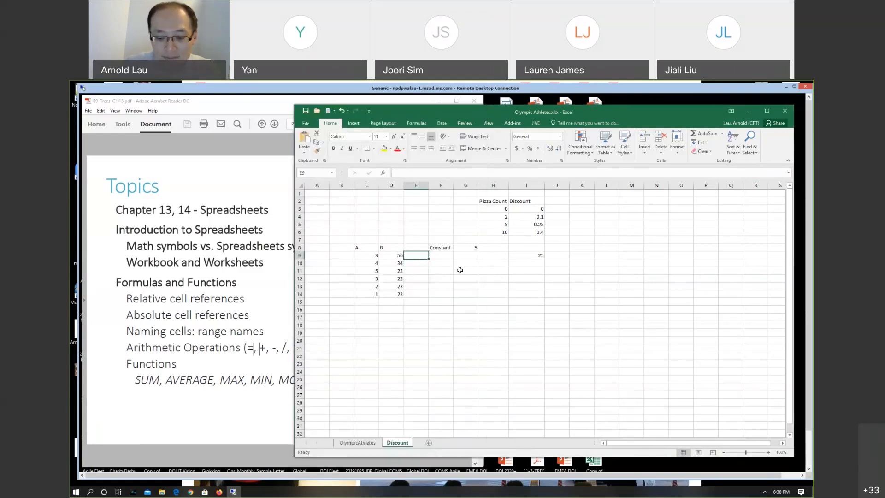
{"action": "type", "text": "="}
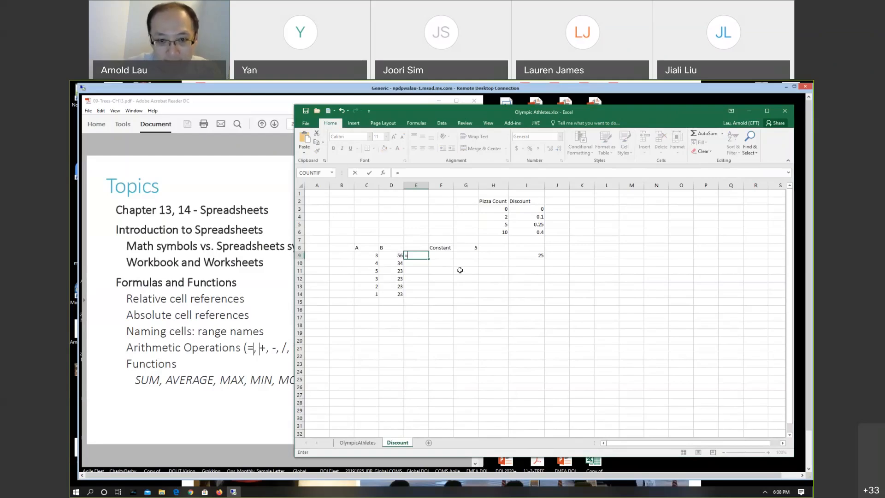
{"action": "type", "text": "("}
{"action": "left_click", "coordinate": [367, 255]}
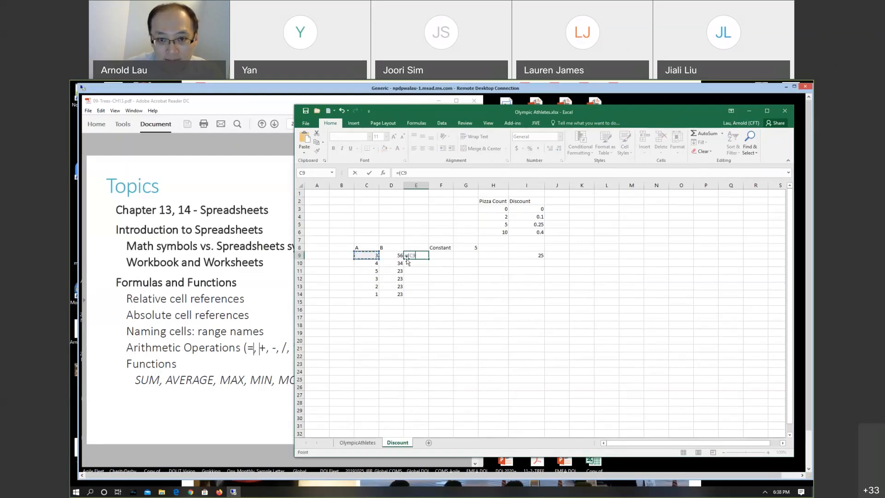
{"action": "type", "text": "+"}
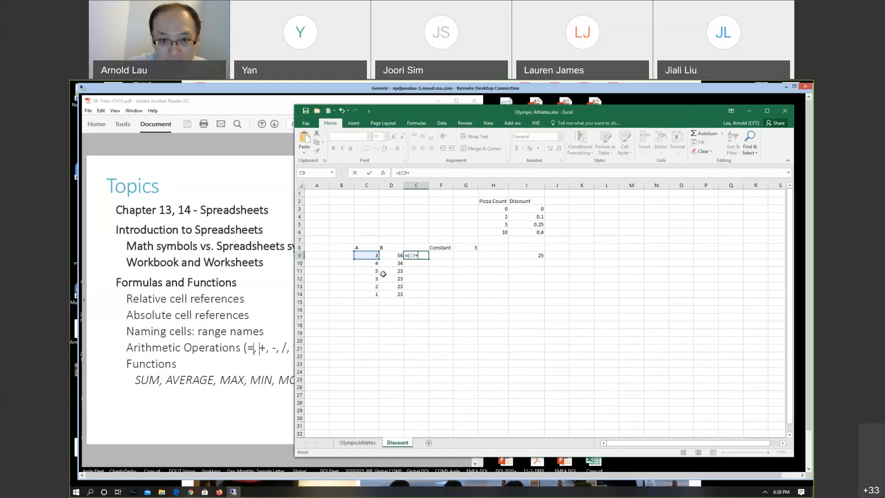
{"action": "left_click", "coordinate": [392, 255]}
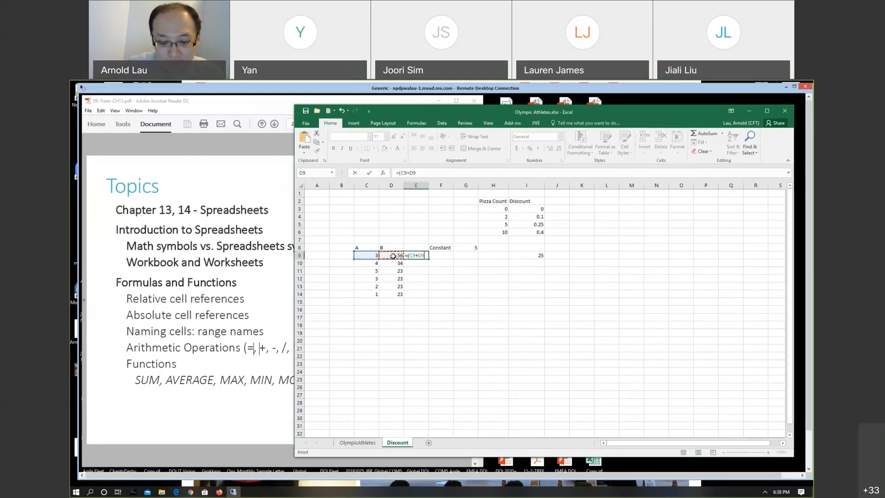
{"action": "type", "text": ")"}
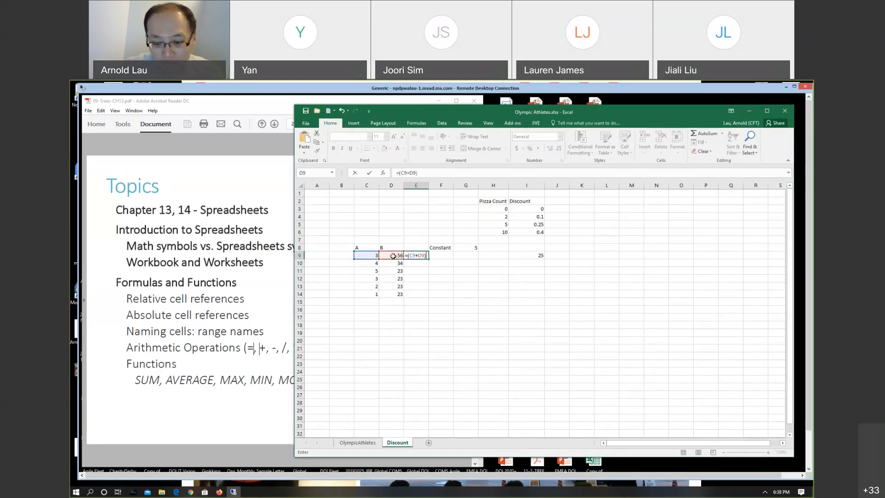
{"action": "type", "text": "^2"}
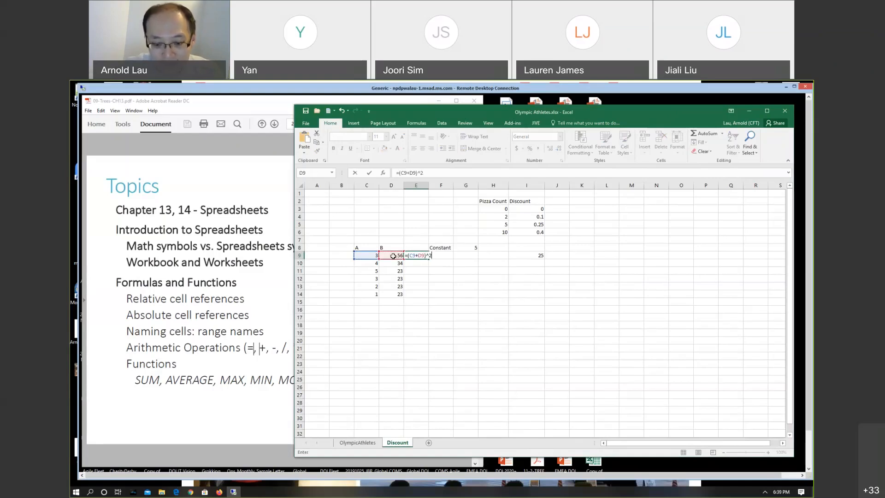
{"action": "type", "text": "*"}
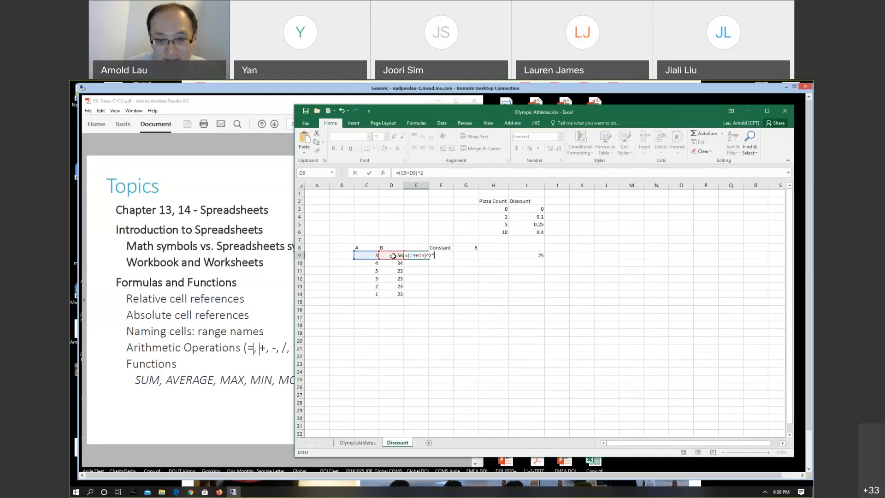
{"action": "left_click", "coordinate": [462, 248]}
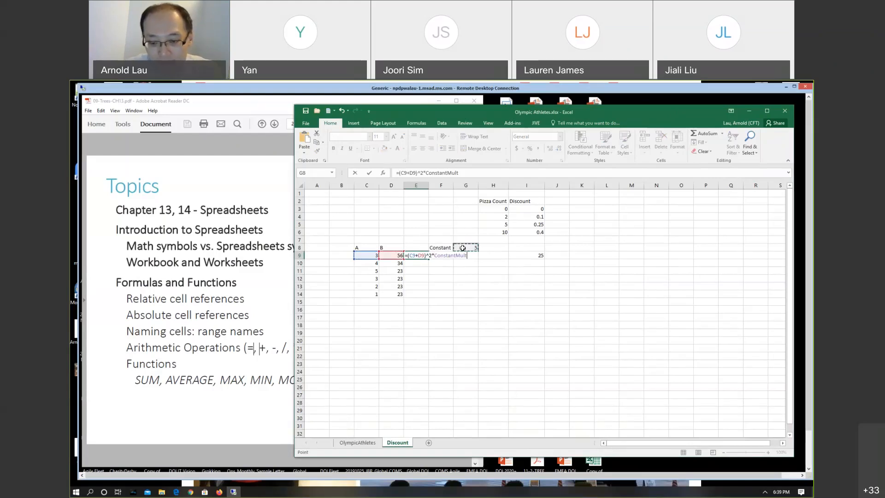
{"action": "key", "text": "Return"}
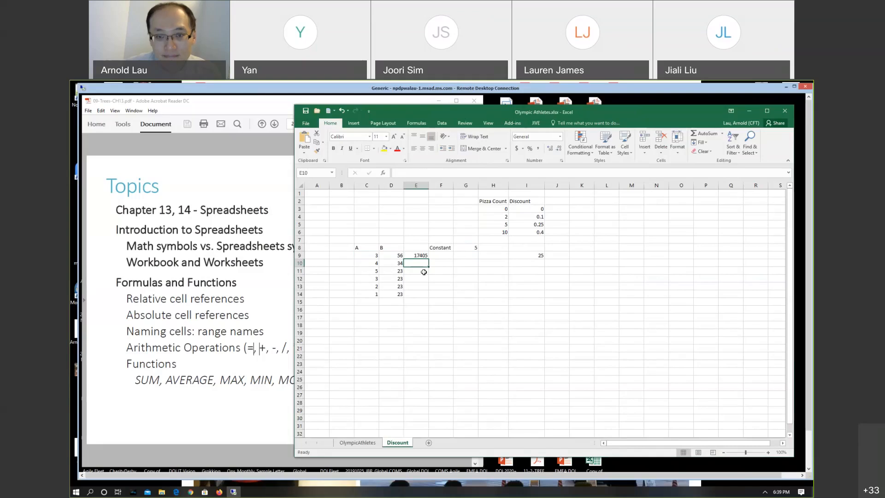
{"action": "left_click", "coordinate": [418, 256]}
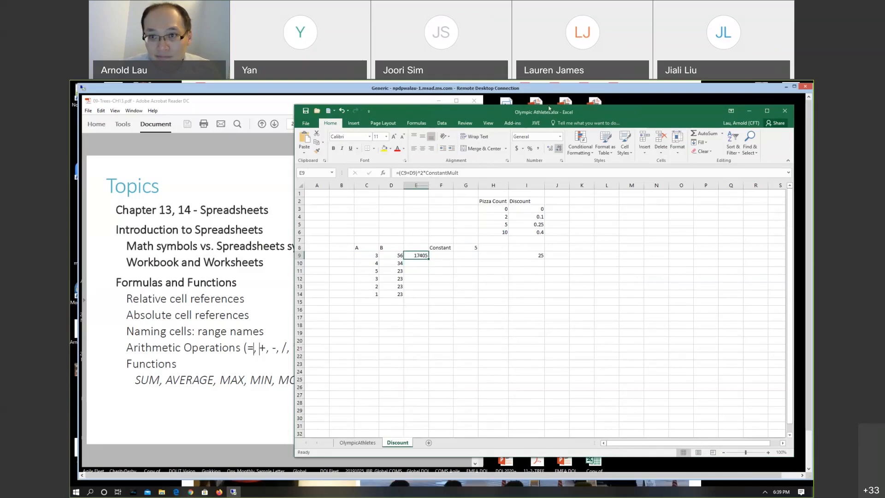
Step: Step through the calculation of cell E9 with Evaluate Formula until the final result, and close the evaluation
{"action": "left_click_drag", "start_coordinate": [534, 105], "coordinate": [516, 101]}
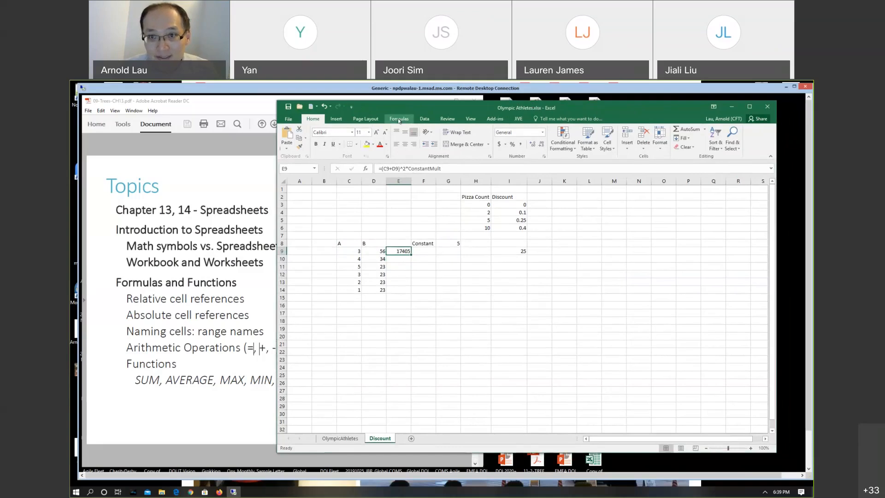
{"action": "left_click", "coordinate": [400, 119]}
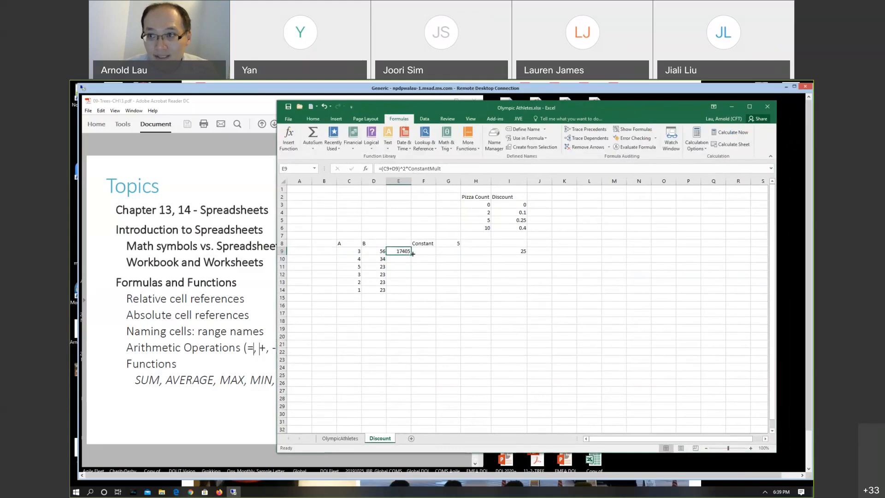
{"action": "left_click", "coordinate": [638, 147]}
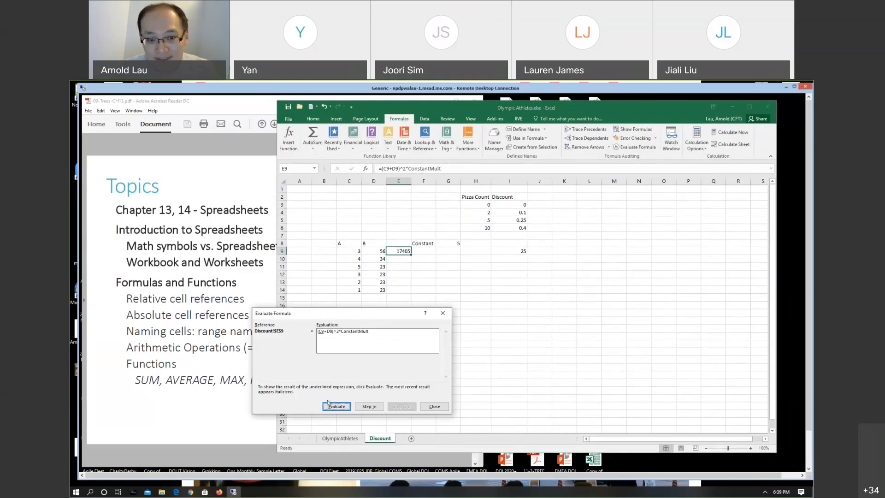
{"action": "left_click_drag", "start_coordinate": [347, 312], "coordinate": [389, 266]}
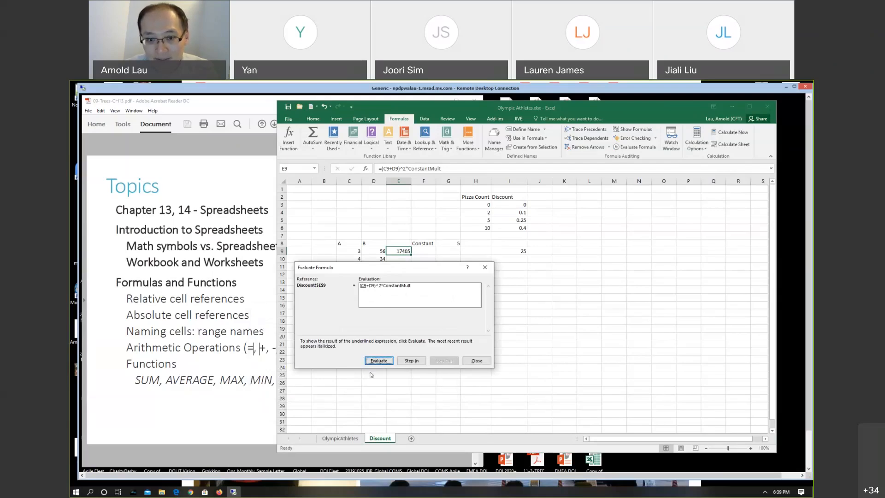
{"action": "left_click", "coordinate": [379, 361]}
{"action": "left_click", "coordinate": [379, 361]}
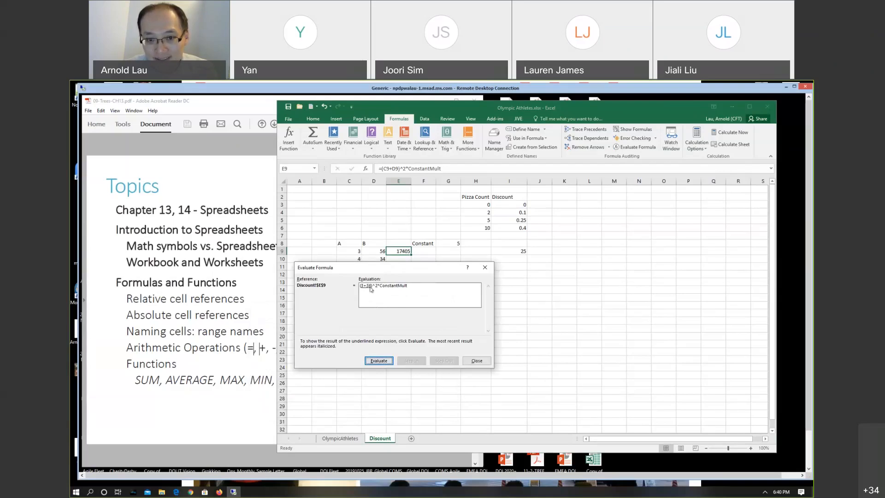
{"action": "left_click", "coordinate": [379, 361]}
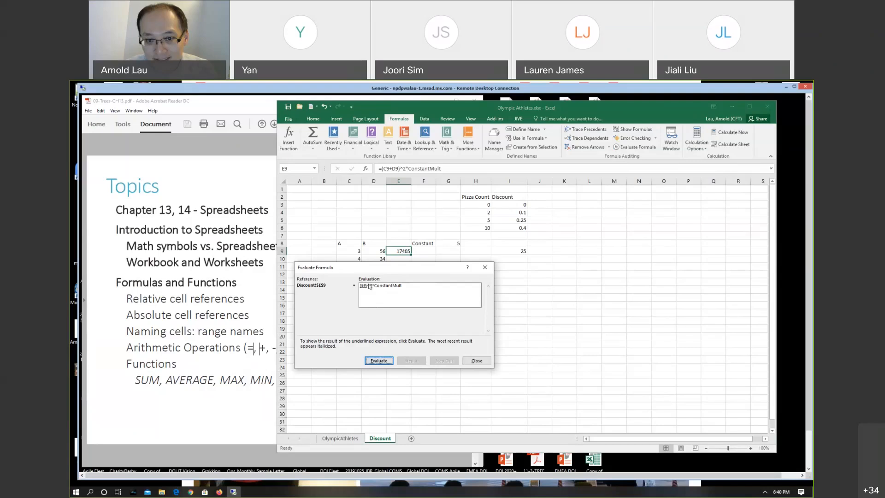
{"action": "left_click", "coordinate": [379, 361]}
{"action": "left_click", "coordinate": [386, 360]}
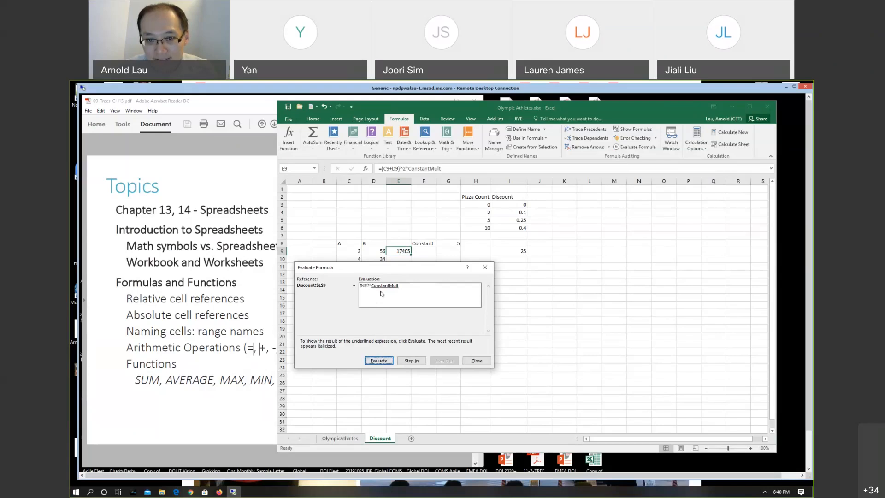
{"action": "left_click", "coordinate": [382, 361]}
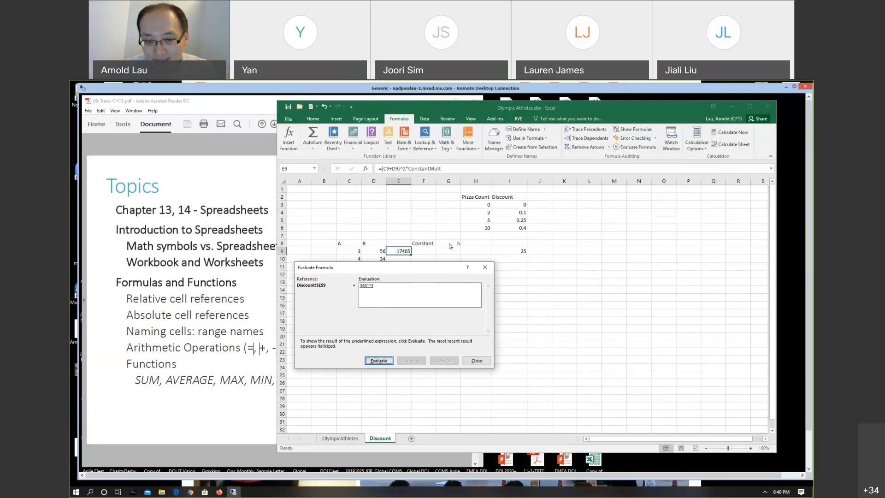
{"action": "left_click", "coordinate": [379, 361]}
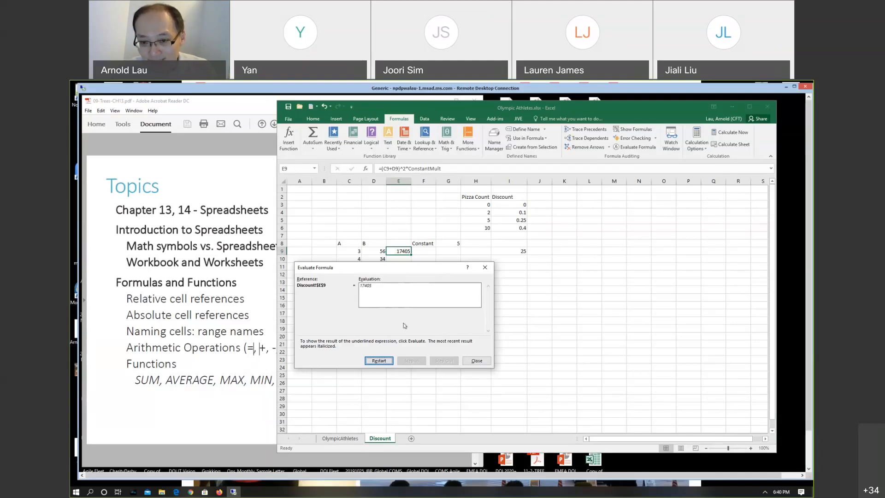
{"action": "left_click", "coordinate": [479, 363]}
Step: Display the formulas instead of results on the Discount sheet, with cell E9 selected
{"action": "left_click", "coordinate": [502, 340]}
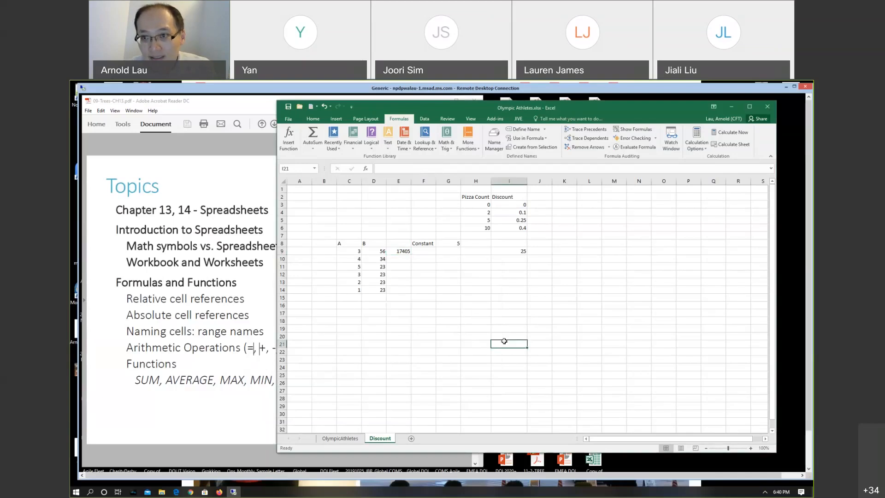
{"action": "left_click", "coordinate": [400, 251]}
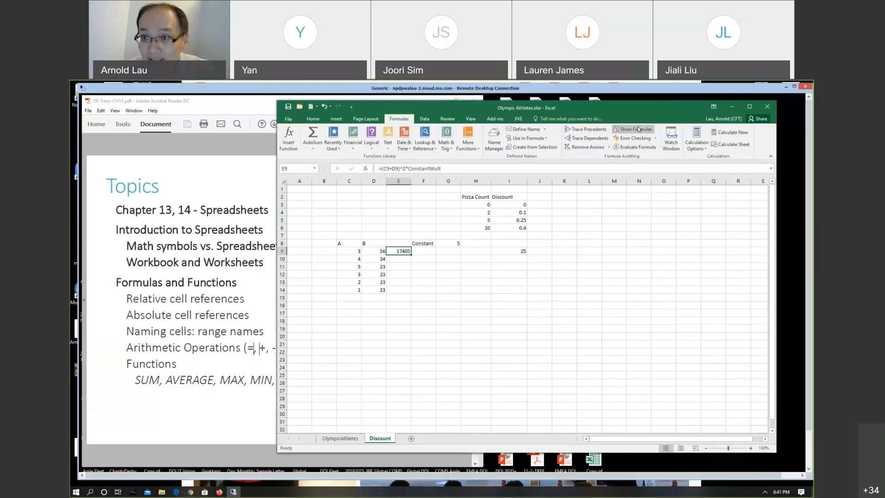
{"action": "left_click", "coordinate": [638, 130]}
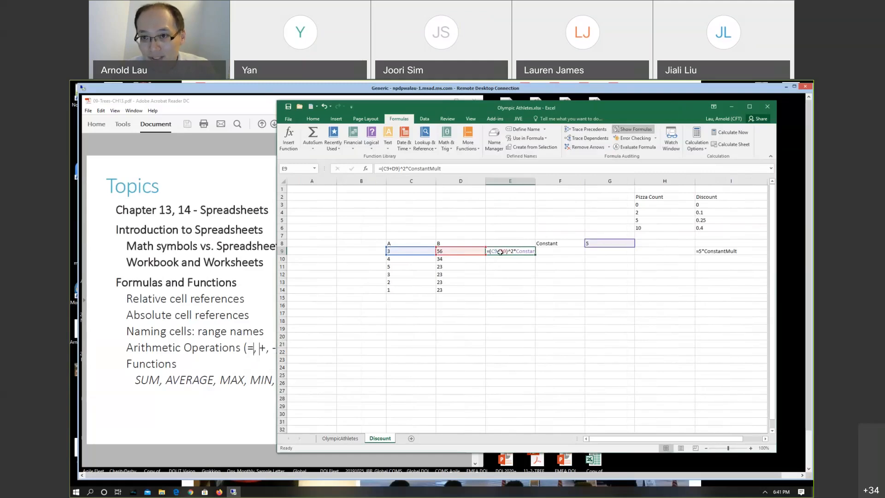
Step: Switch the Discount sheet from displaying formulas back to displaying calculated results
{"action": "left_click_drag", "start_coordinate": [536, 108], "coordinate": [469, 112]}
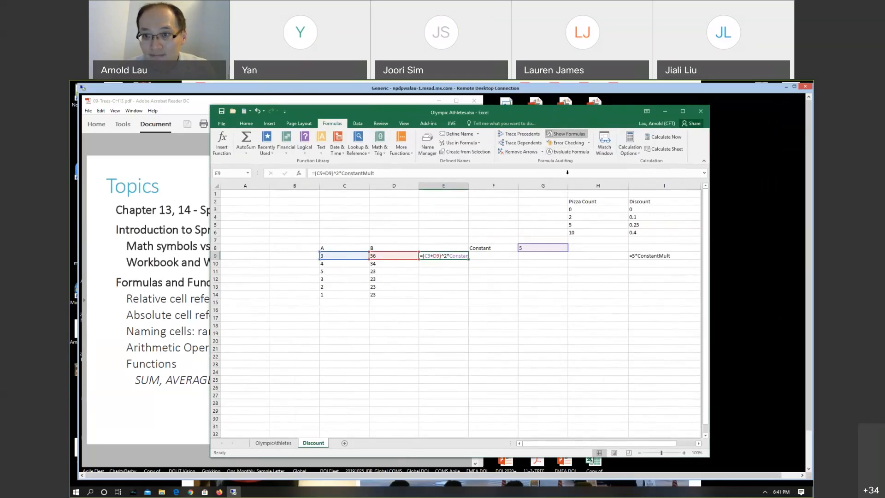
{"action": "left_click", "coordinate": [571, 134]}
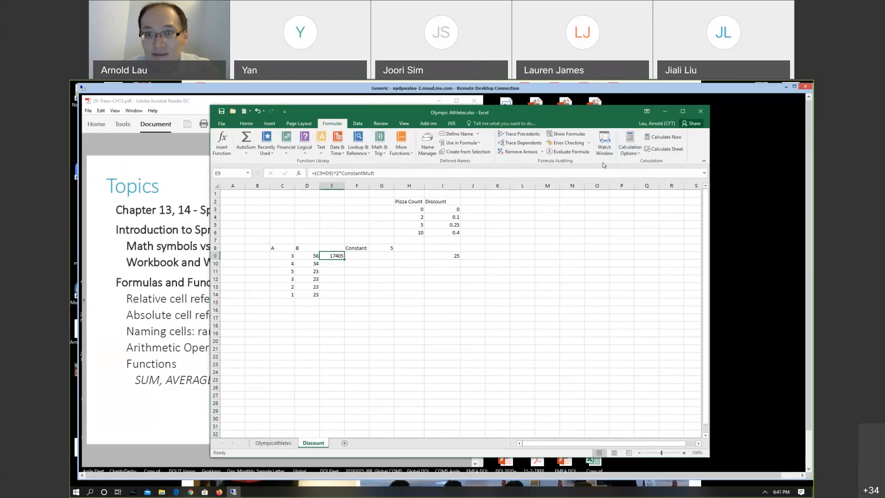
Step: Add a watch on cell E9 of the Discount sheet and enlarge the Watch Window to fit its full formula
{"action": "left_click", "coordinate": [603, 146]}
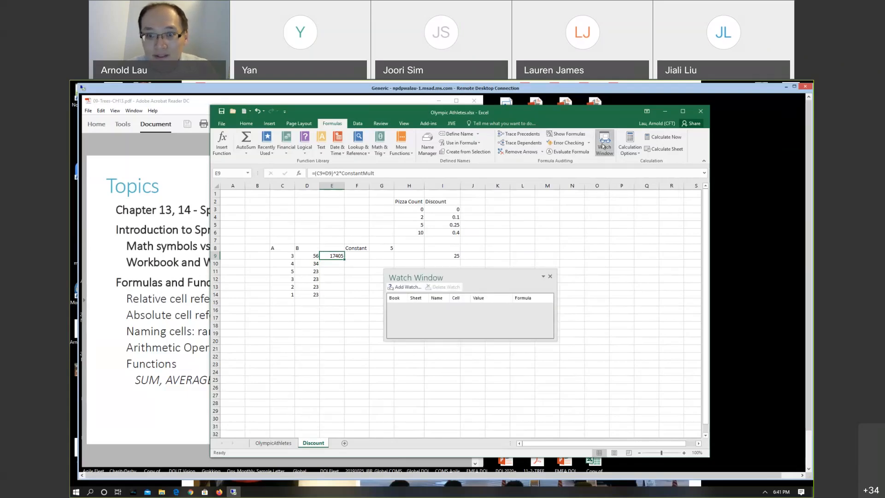
{"action": "left_click_drag", "start_coordinate": [441, 273], "coordinate": [456, 198]}
{"action": "left_click", "coordinate": [414, 212]}
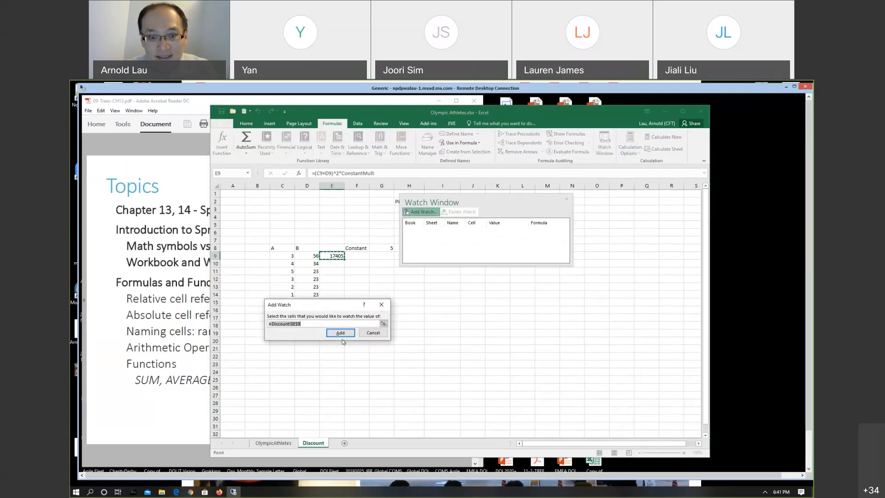
{"action": "left_click", "coordinate": [323, 324]}
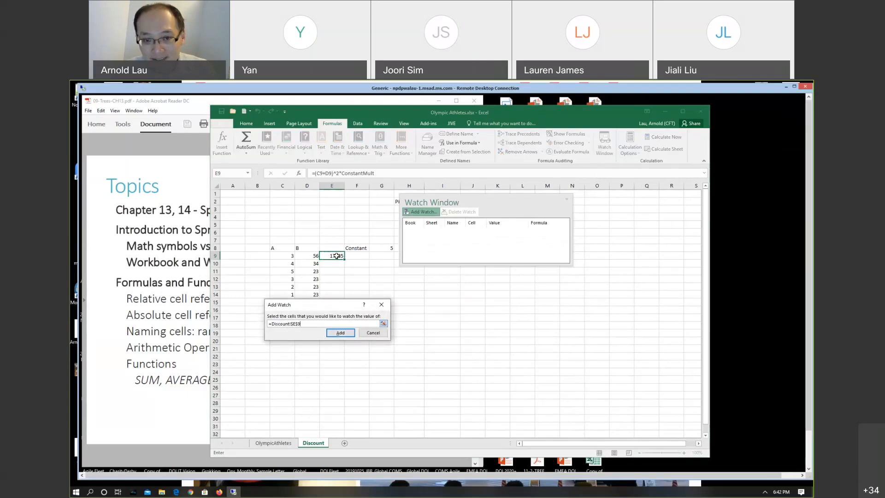
{"action": "left_click", "coordinate": [340, 333]}
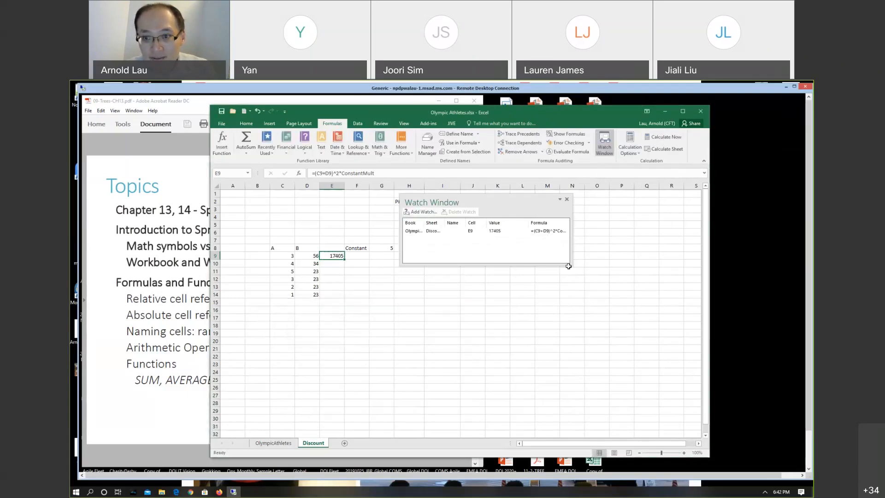
{"action": "left_click_drag", "start_coordinate": [570, 265], "coordinate": [670, 297]}
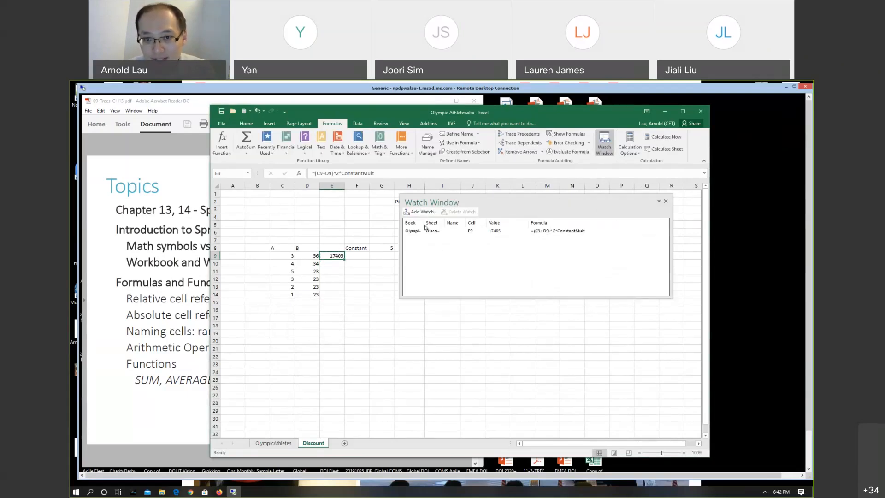
Step: Set cell C9 to 6 and widen the Sheet column in the Watch Window to fit its content
{"action": "left_click", "coordinate": [332, 310]}
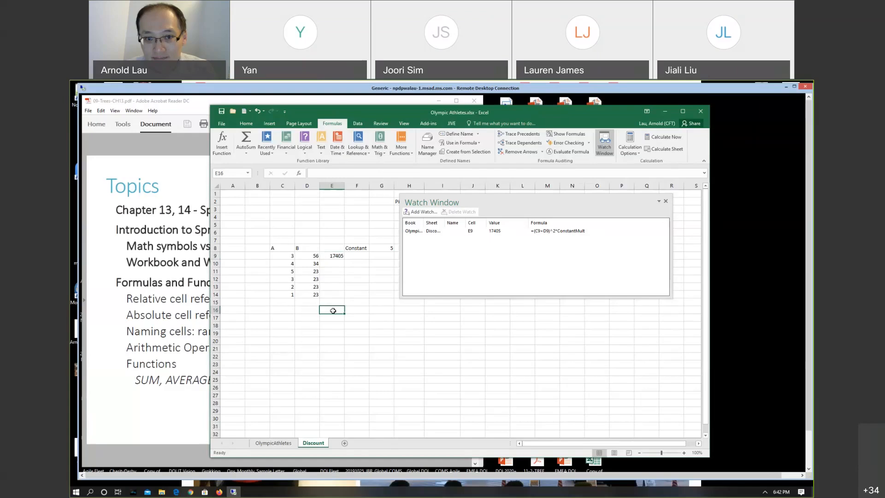
{"action": "left_click", "coordinate": [285, 257]}
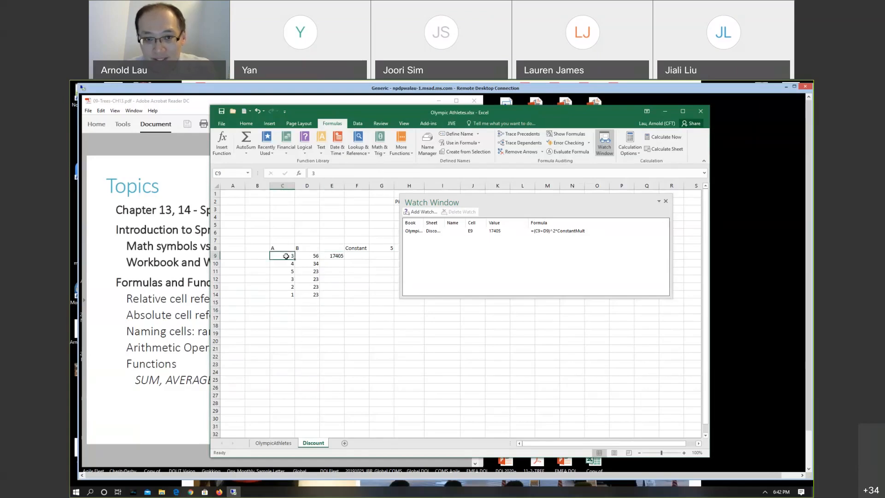
{"action": "type", "text": "6"}
{"action": "left_click", "coordinate": [293, 271]}
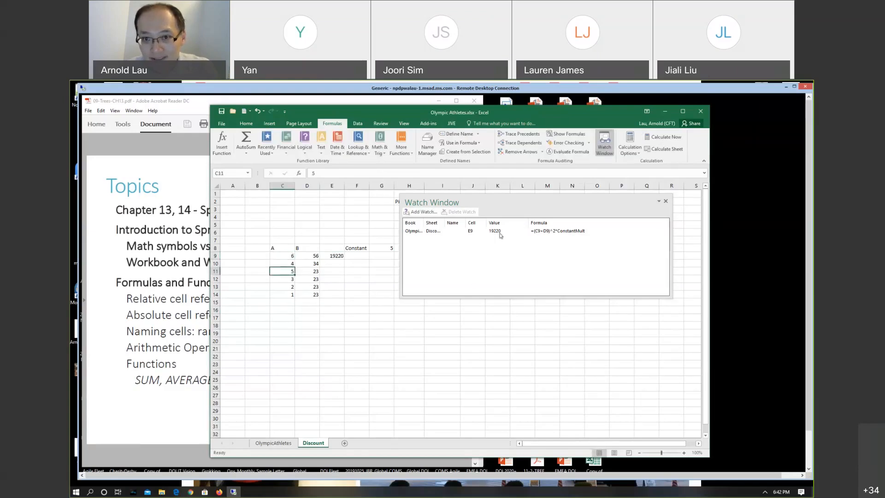
{"action": "double_click", "coordinate": [445, 223]}
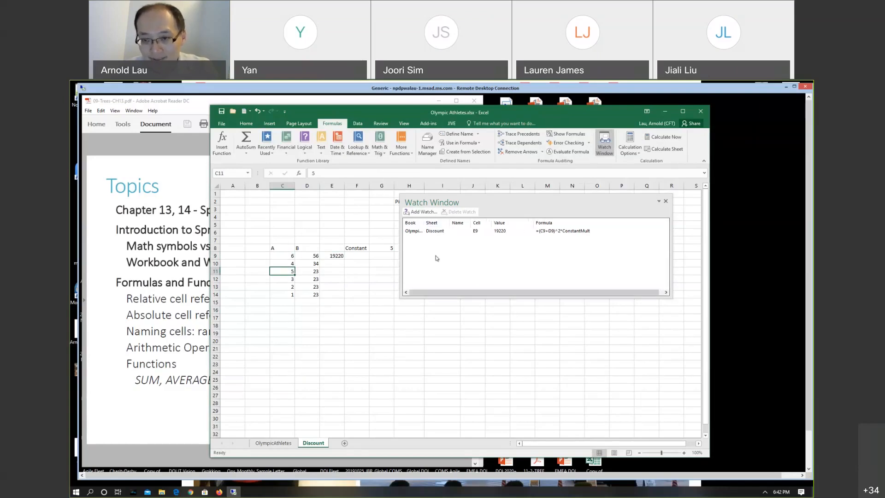
Step: Delete the watch on cell E9 and close the Watch Window
{"action": "left_click", "coordinate": [288, 255]}
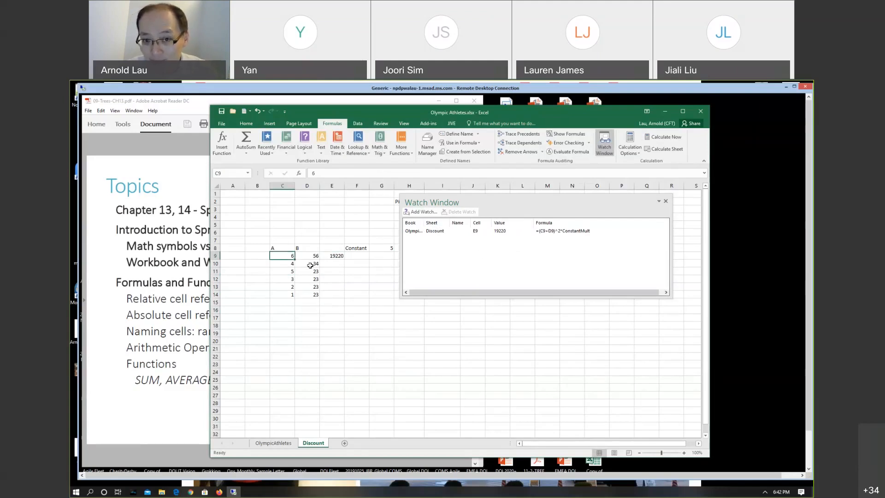
{"action": "left_click", "coordinate": [430, 231]}
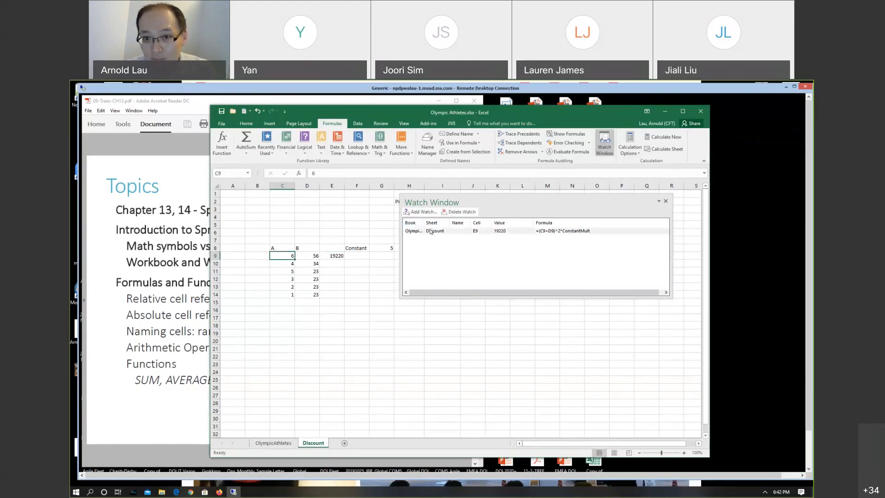
{"action": "left_click", "coordinate": [465, 213]}
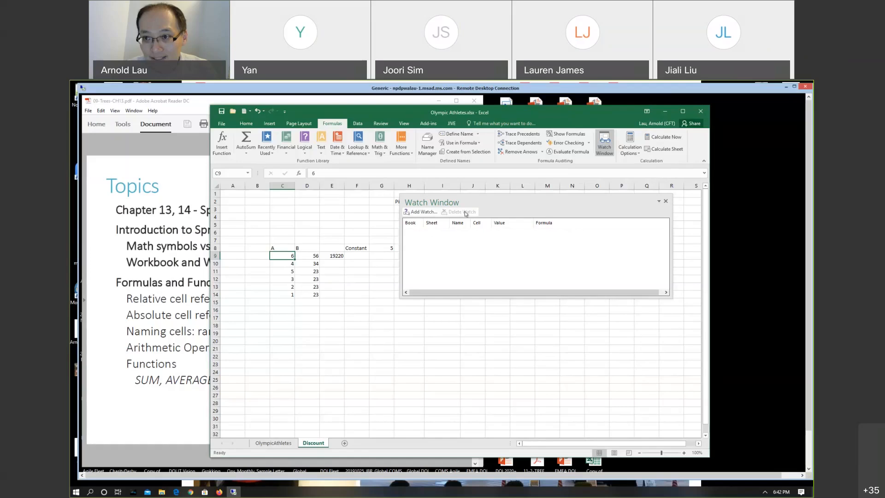
{"action": "left_click", "coordinate": [665, 201]}
Step: Bring the Topics PDF page to the front, return to the workbook and move its window aside to uncover the page
{"action": "left_click", "coordinate": [424, 317]}
{"action": "left_click", "coordinate": [150, 346]}
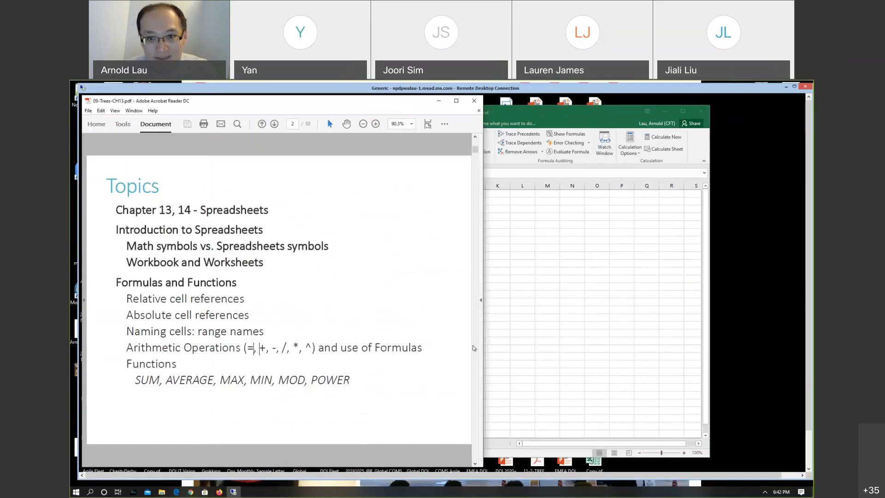
{"action": "left_click", "coordinate": [489, 218]}
{"action": "left_click_drag", "start_coordinate": [584, 114], "coordinate": [696, 118]}
Step: Enter the formula =SUM(C9:C14) in cell C15, keeping the workbook window clear of the topic list
{"action": "left_click", "coordinate": [406, 306]}
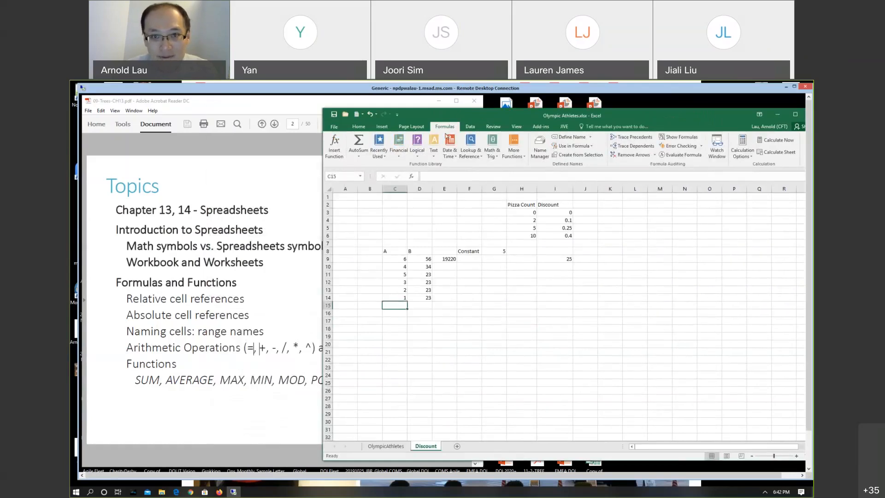
{"action": "left_click_drag", "start_coordinate": [450, 116], "coordinate": [525, 117]}
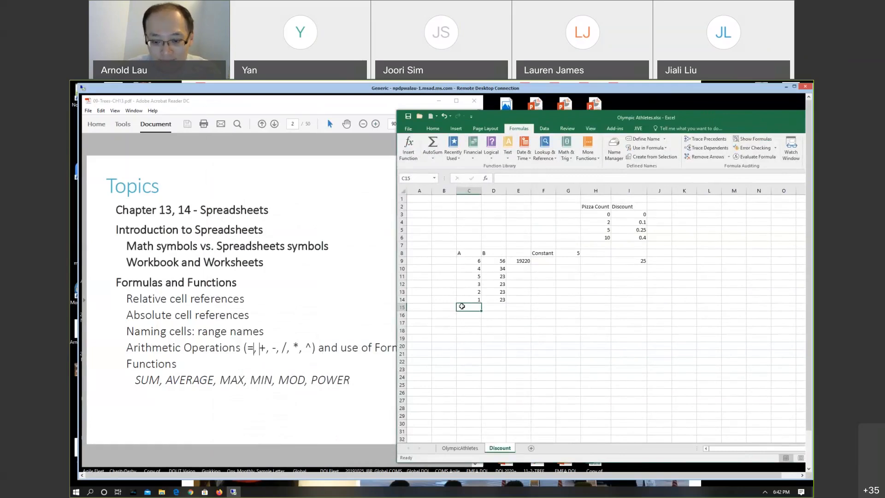
{"action": "type", "text": "=sum("}
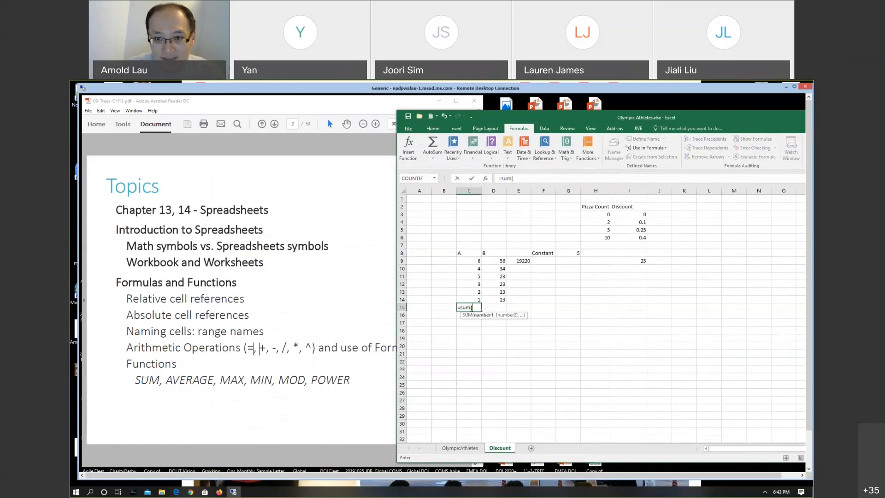
{"action": "left_click_drag", "start_coordinate": [462, 261], "coordinate": [475, 301]}
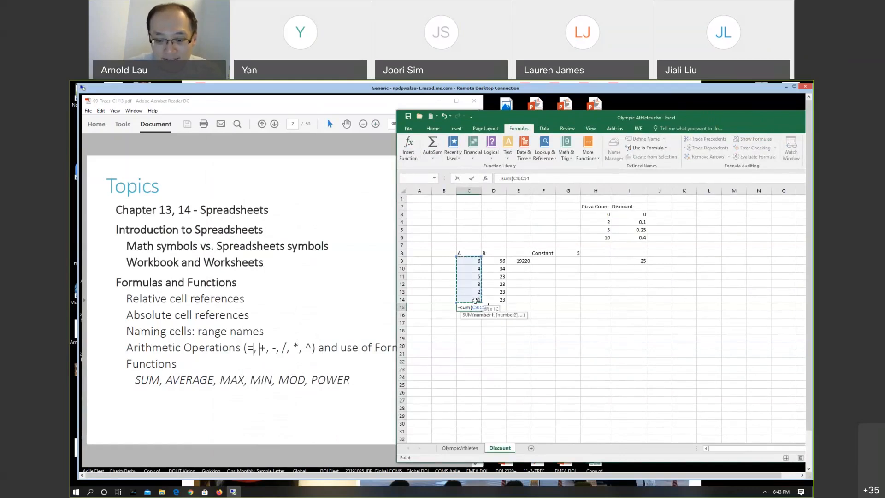
{"action": "type", "text": ")"}
{"action": "key", "text": "Return"}
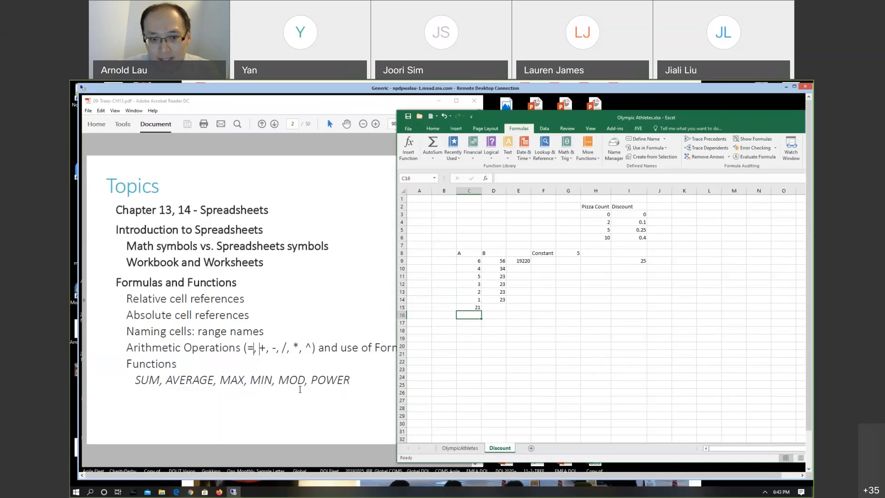
Step: Enter the formula =MOD(D14,C14) in cell E14
{"action": "left_click", "coordinate": [519, 300]}
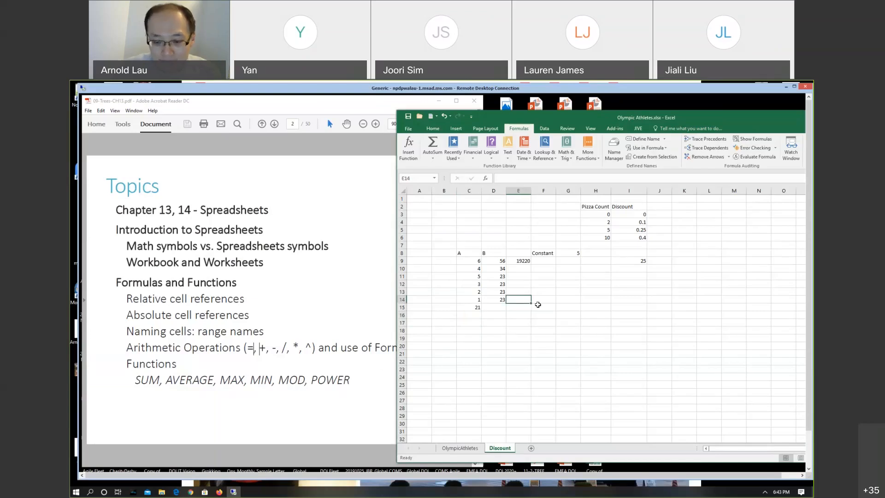
{"action": "type", "text": "=mod"}
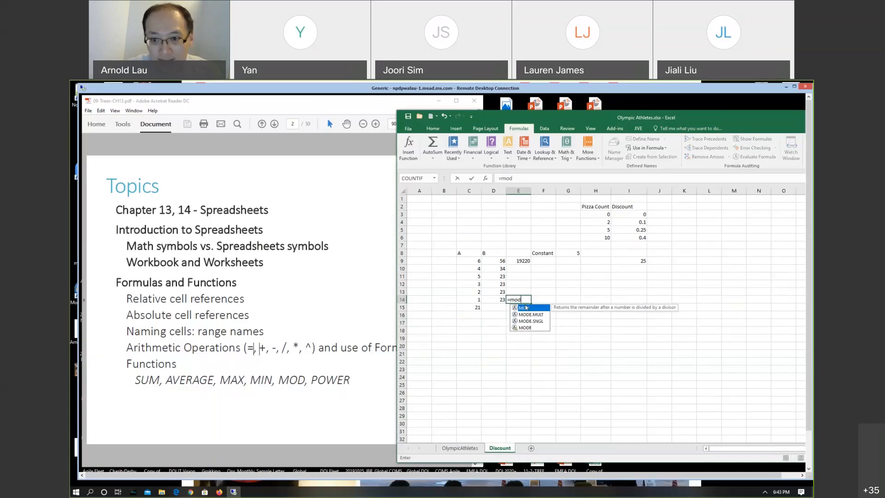
{"action": "double_click", "coordinate": [526, 307]}
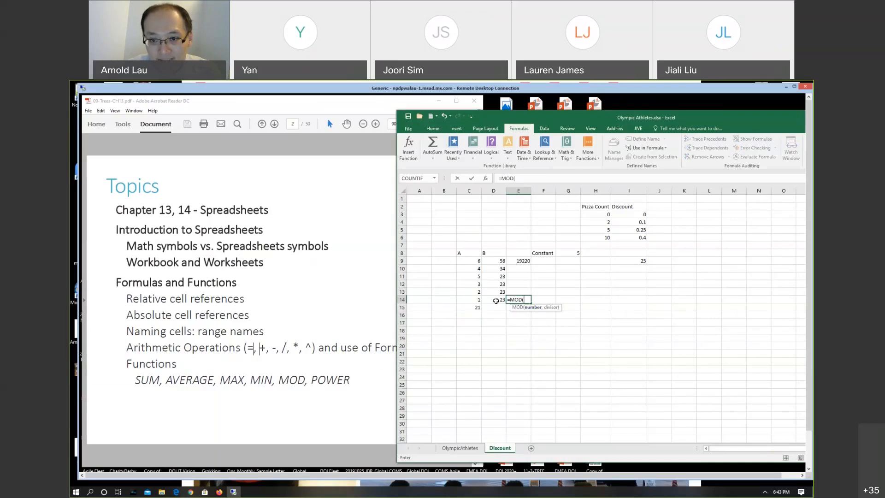
{"action": "left_click", "coordinate": [496, 300]}
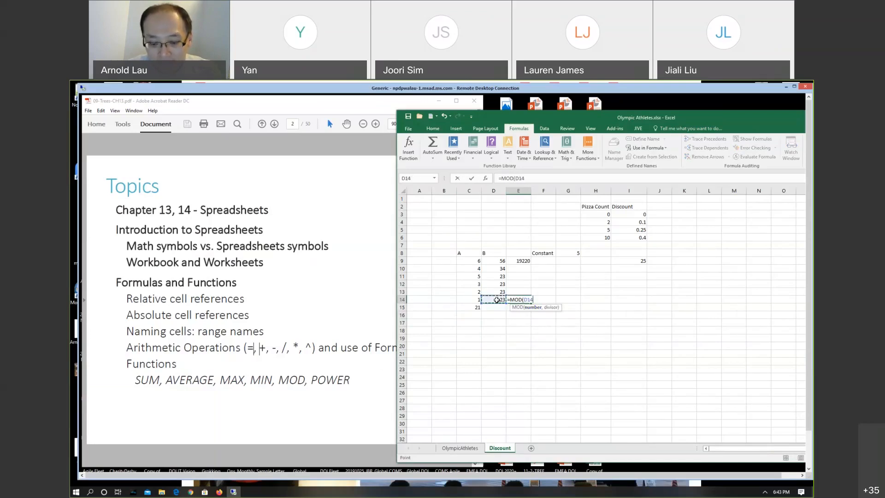
{"action": "type", "text": ","}
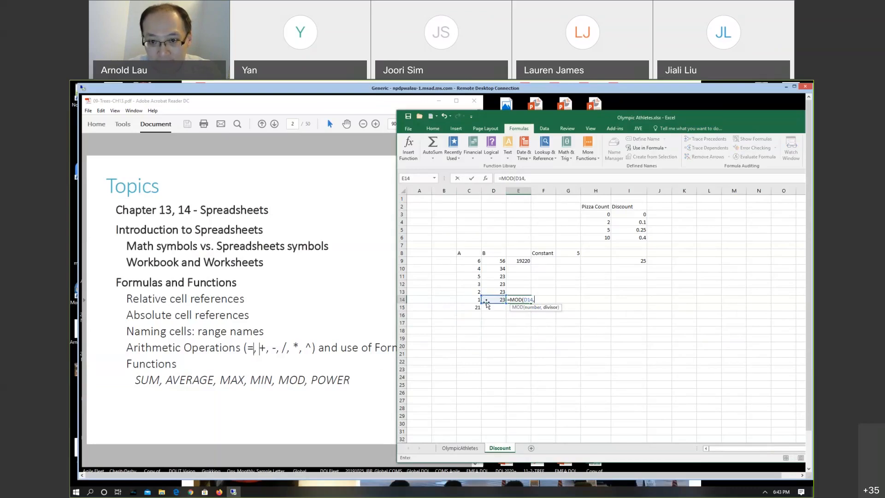
{"action": "left_click", "coordinate": [476, 300]}
{"action": "type", "text": ")"}
{"action": "key", "text": "Return"}
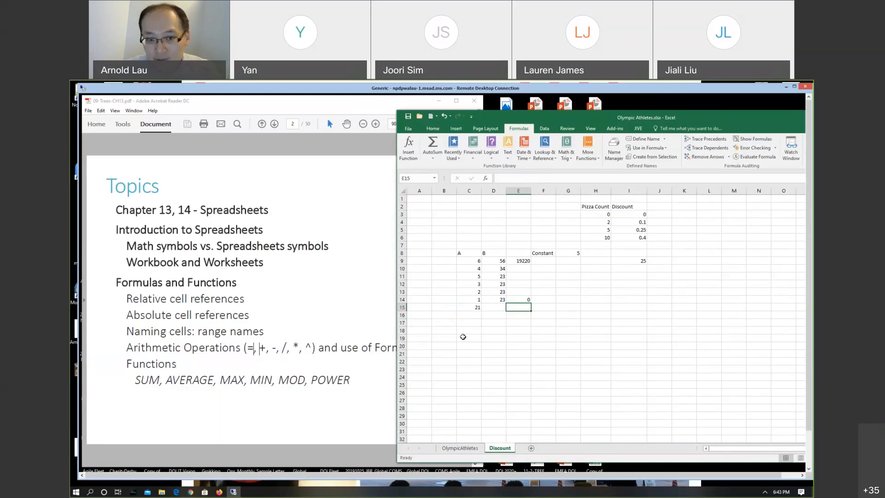
Step: Review the next PDF page of topics on advanced and statistical functions, and return to the workbook
{"action": "left_click", "coordinate": [293, 421]}
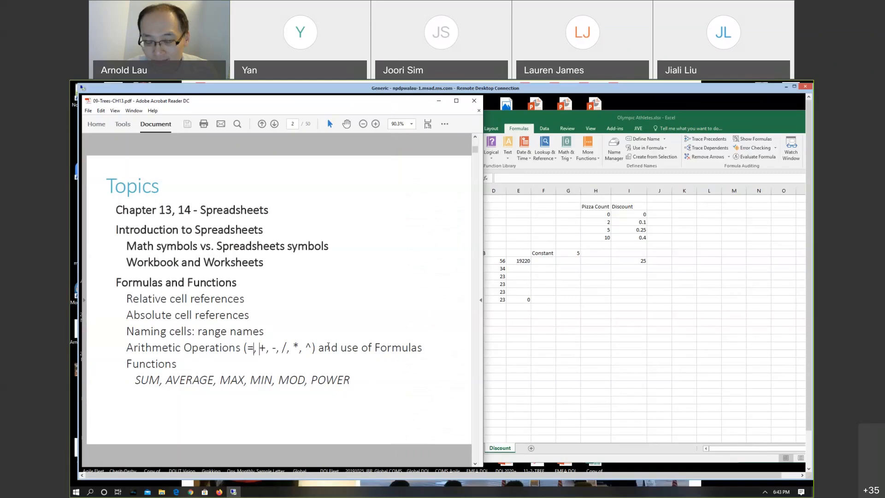
{"action": "left_click", "coordinate": [553, 359]}
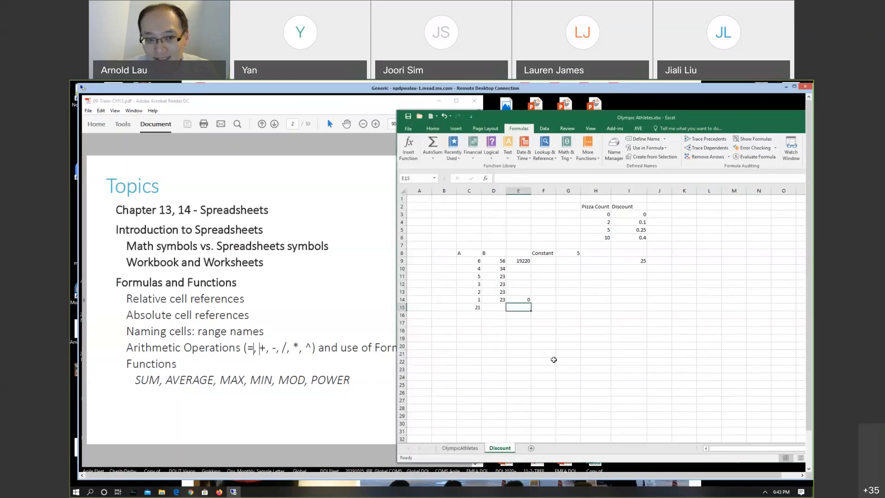
{"action": "left_click", "coordinate": [285, 316]}
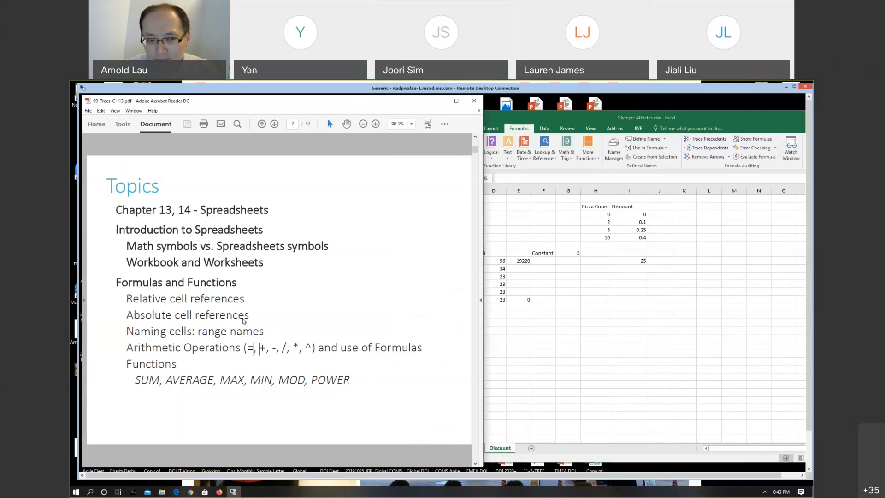
{"action": "scroll", "coordinate": [244, 318], "scroll_direction": "down", "scroll_amount": 1}
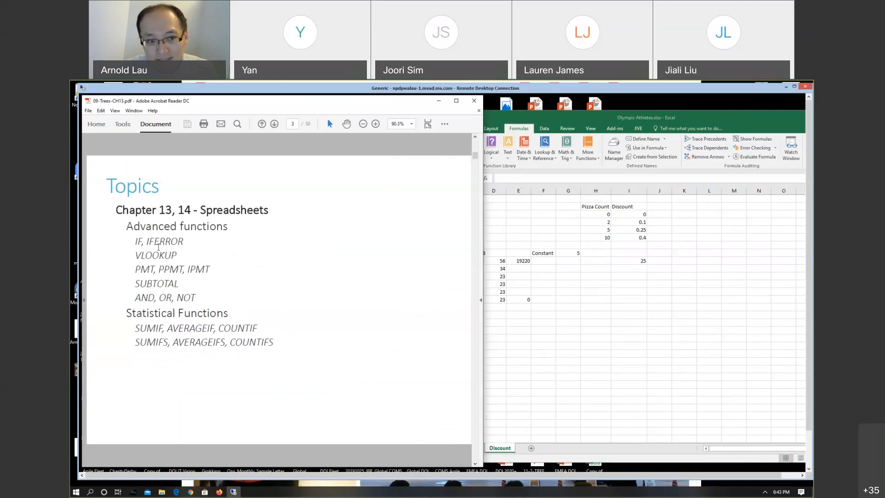
{"action": "left_click", "coordinate": [524, 338]}
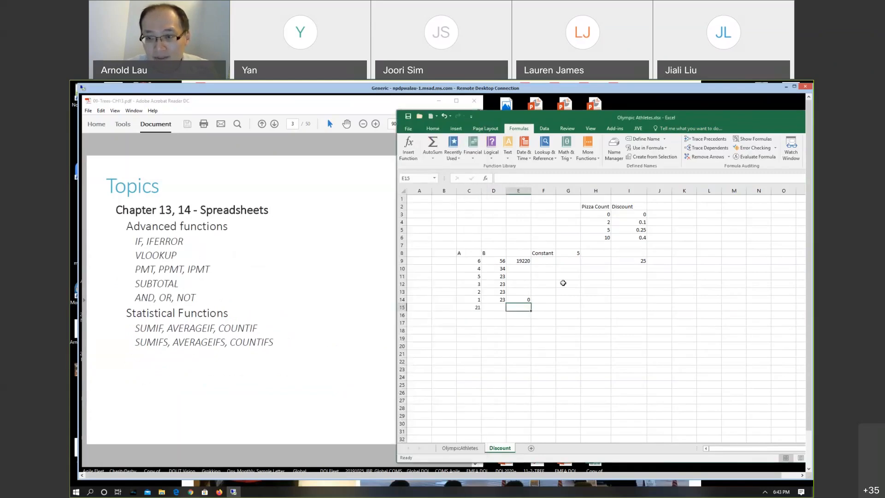
{"action": "left_click", "coordinate": [633, 261]}
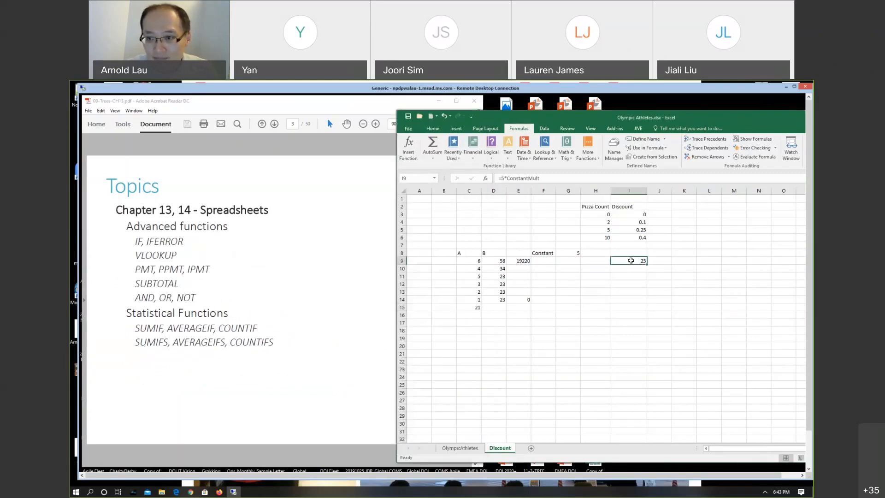
{"action": "right_click", "coordinate": [634, 261]}
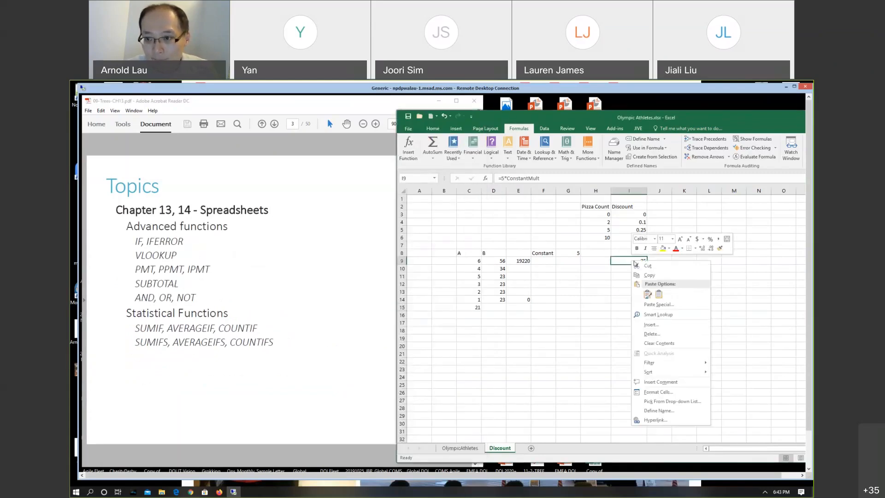
{"action": "left_click", "coordinate": [654, 334]}
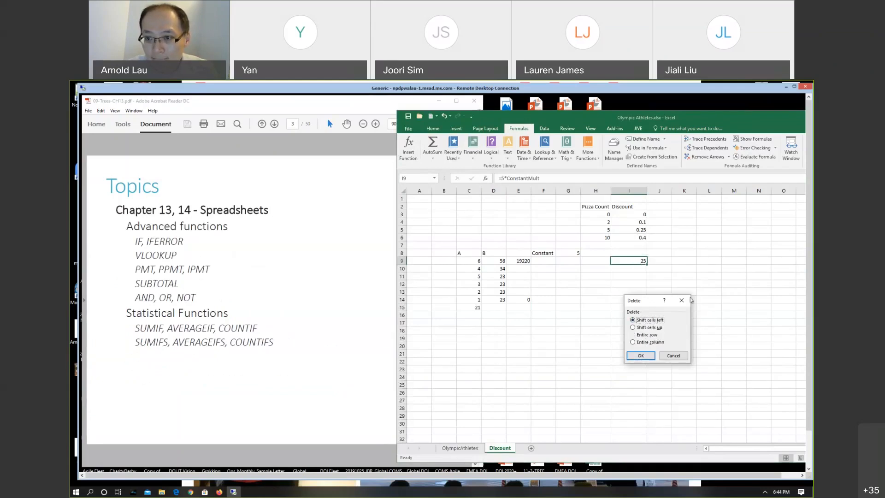
{"action": "key", "text": "Escape"}
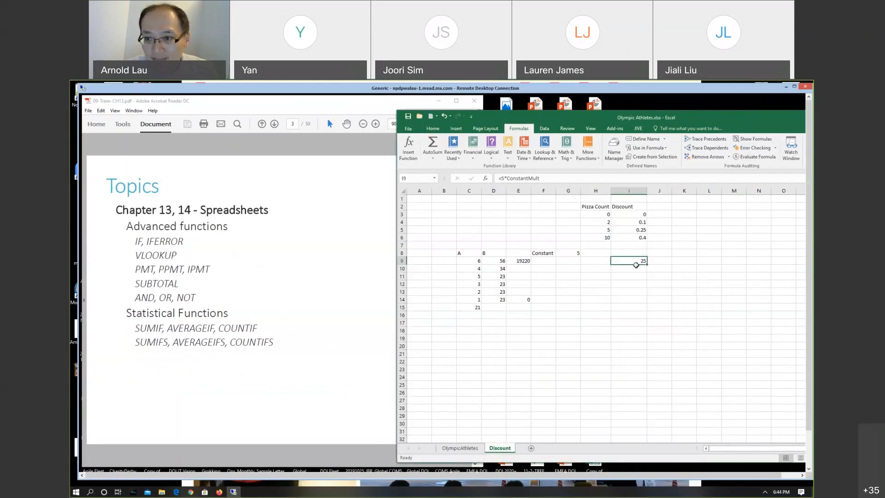
Step: Clear the contents of cell I9, which holds the ConstantMult formula
{"action": "right_click", "coordinate": [632, 261]}
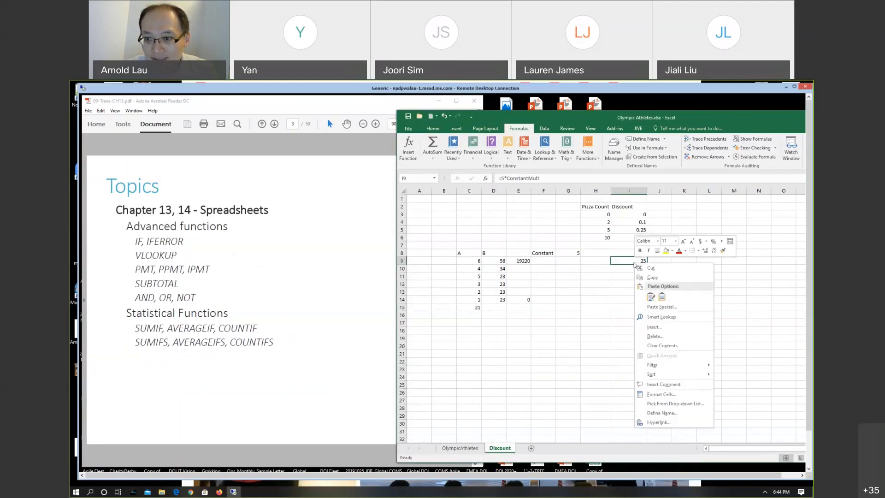
{"action": "left_click", "coordinate": [669, 351]}
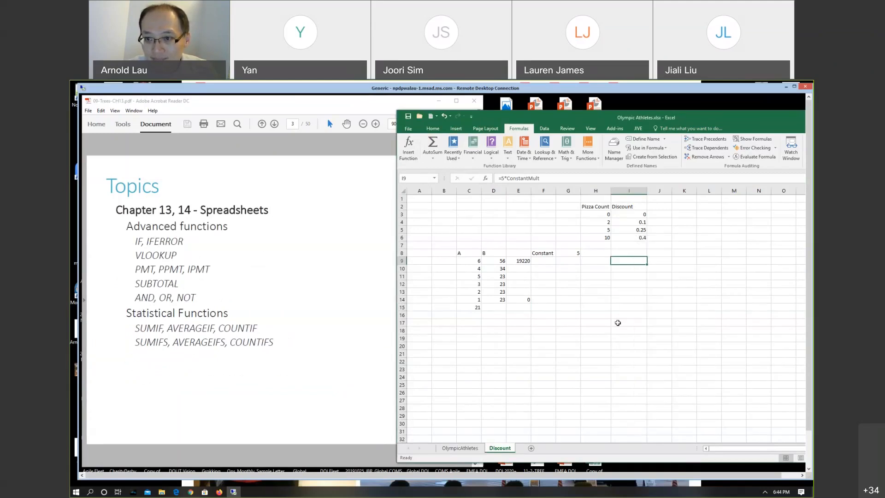
{"action": "left_click", "coordinate": [596, 323]}
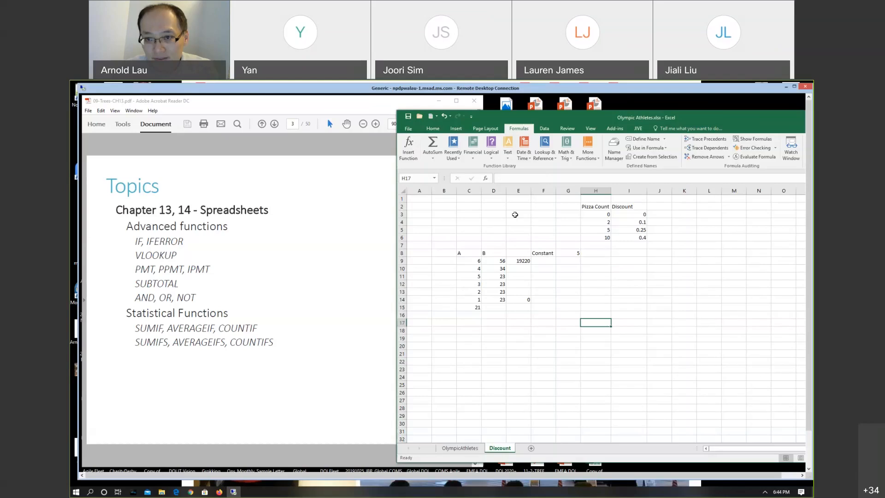
{"action": "left_click", "coordinate": [514, 213]}
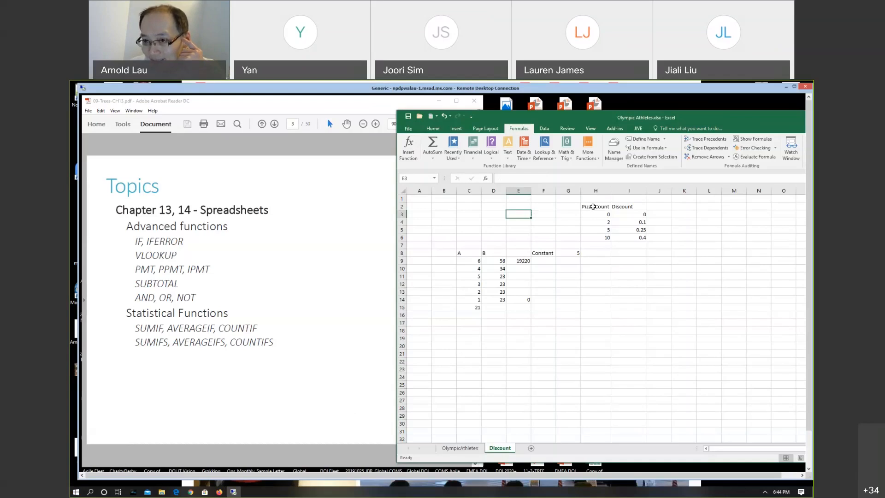
Step: Examine the Pizza Count and Discount table in H2:I6, matching each count threshold with its discount rate
{"action": "left_click", "coordinate": [593, 206]}
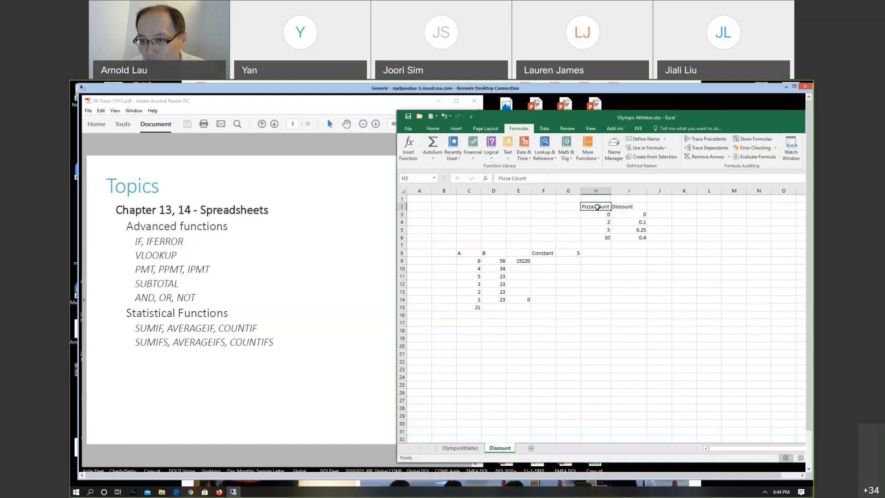
{"action": "left_click", "coordinate": [600, 214]}
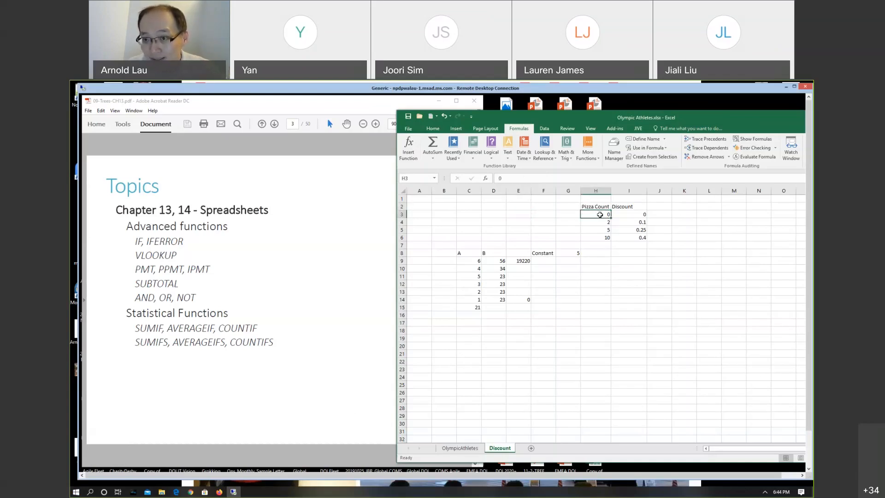
{"action": "left_click", "coordinate": [597, 223]}
{"action": "left_click", "coordinate": [598, 214]}
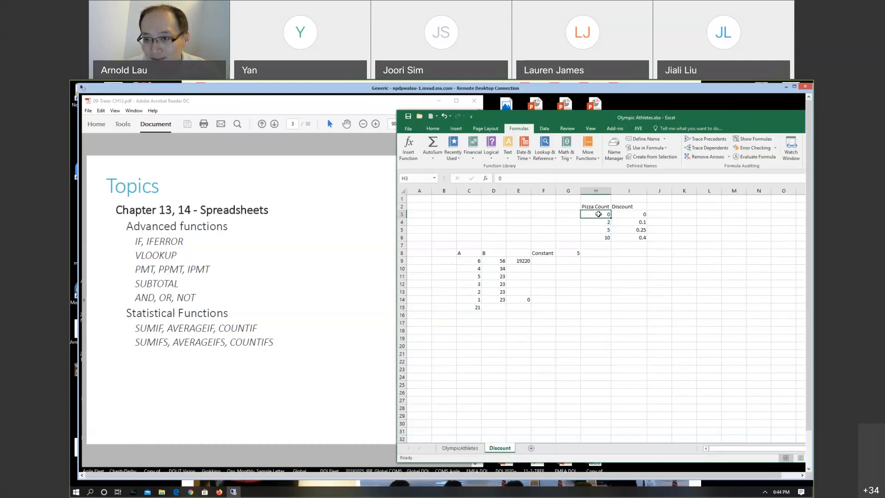
{"action": "left_click", "coordinate": [605, 221]}
{"action": "left_click", "coordinate": [625, 214]}
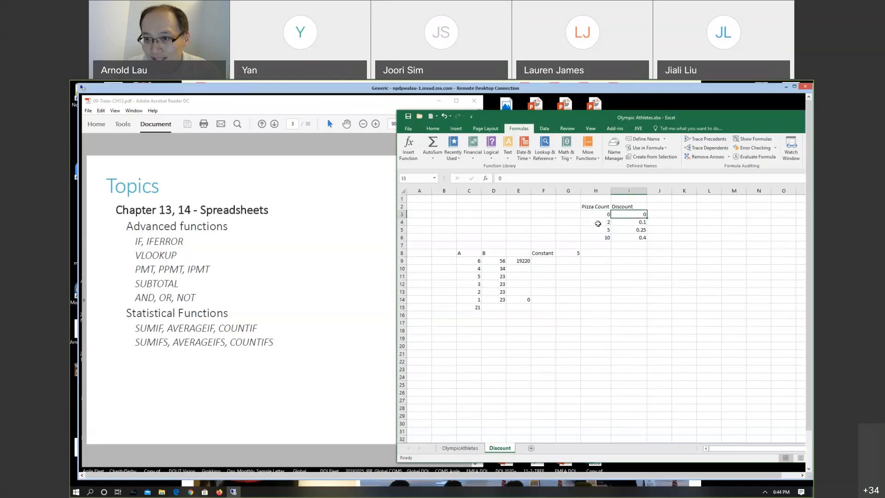
{"action": "left_click", "coordinate": [605, 223]}
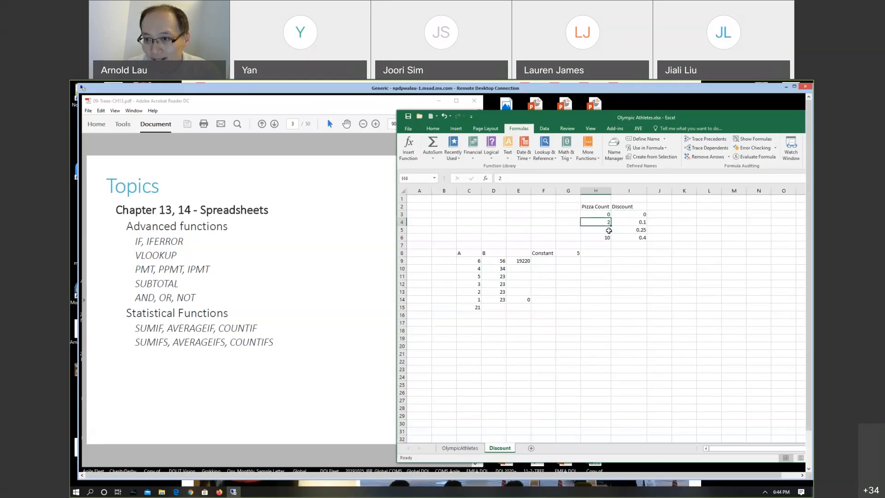
{"action": "left_click", "coordinate": [638, 224]}
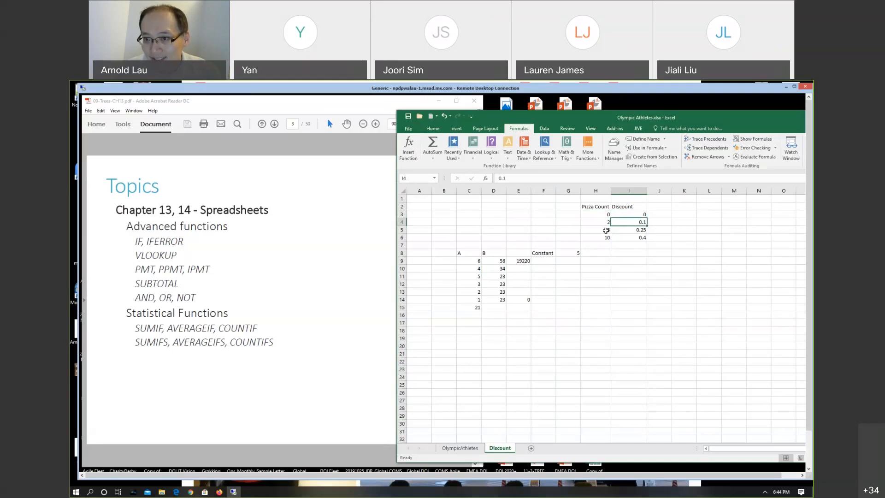
{"action": "left_click", "coordinate": [606, 230]}
{"action": "left_click", "coordinate": [639, 229]}
{"action": "left_click", "coordinate": [606, 237]}
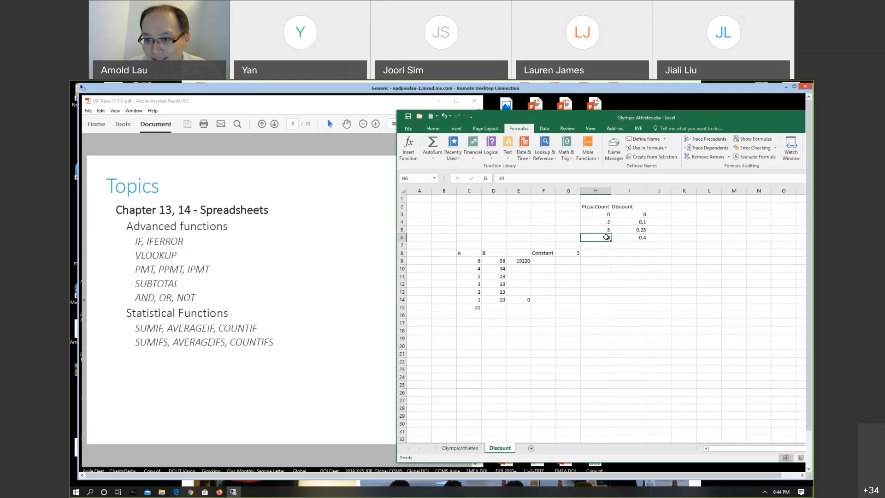
{"action": "left_click", "coordinate": [637, 237]}
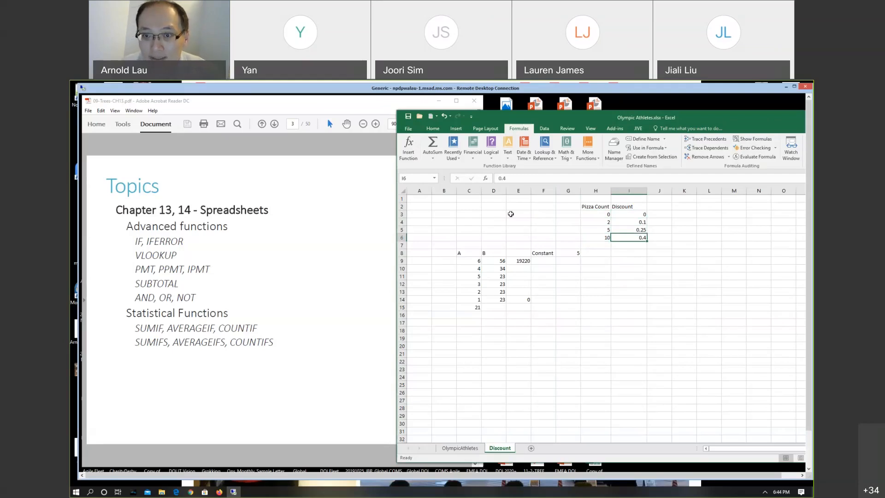
Step: Enter the formula =VLOOKUP(D3,H3:I6,2,TRUE) in cell E3, using approximate match
{"action": "left_click", "coordinate": [512, 214]}
{"action": "type", "text": "=vl"}
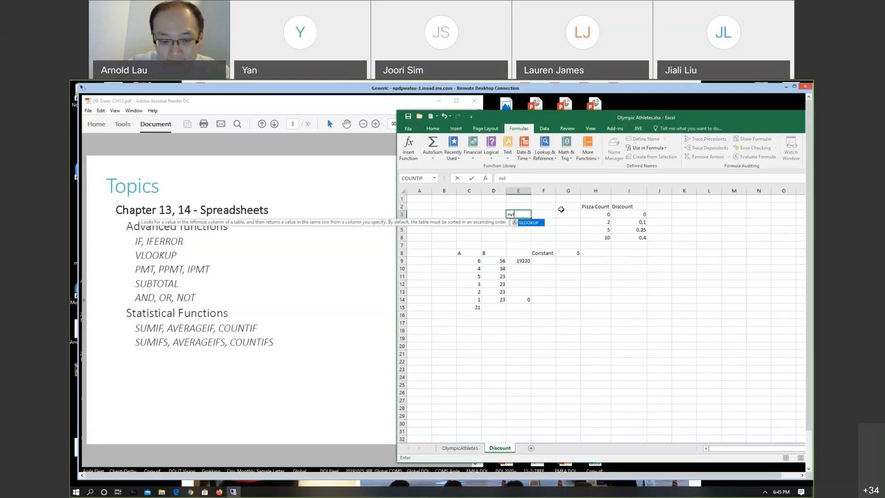
{"action": "key", "text": "Tab"}
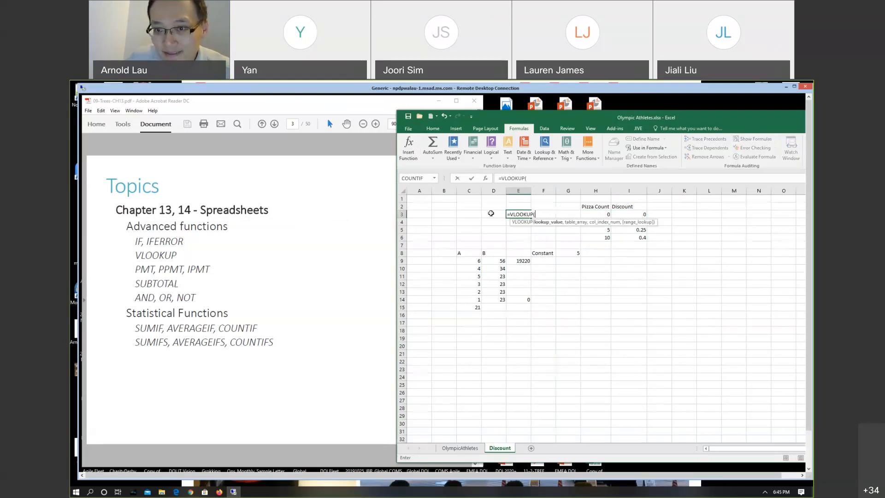
{"action": "left_click", "coordinate": [491, 212]}
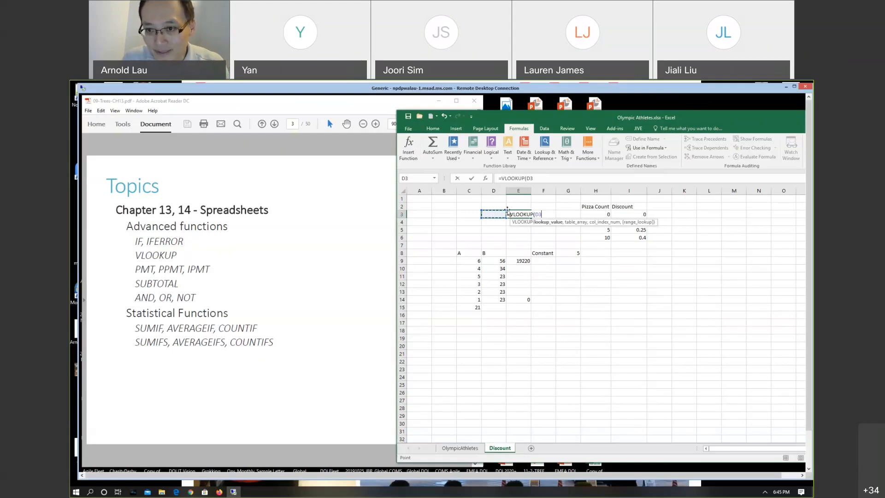
{"action": "type", "text": "m"}
{"action": "key", "text": "BackSpace"}
{"action": "type", "text": ","}
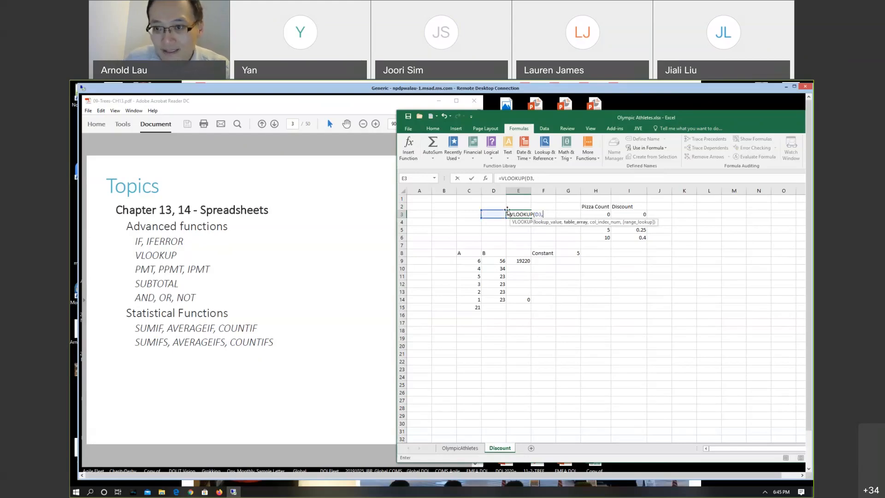
{"action": "left_click_drag", "start_coordinate": [598, 214], "coordinate": [643, 239]}
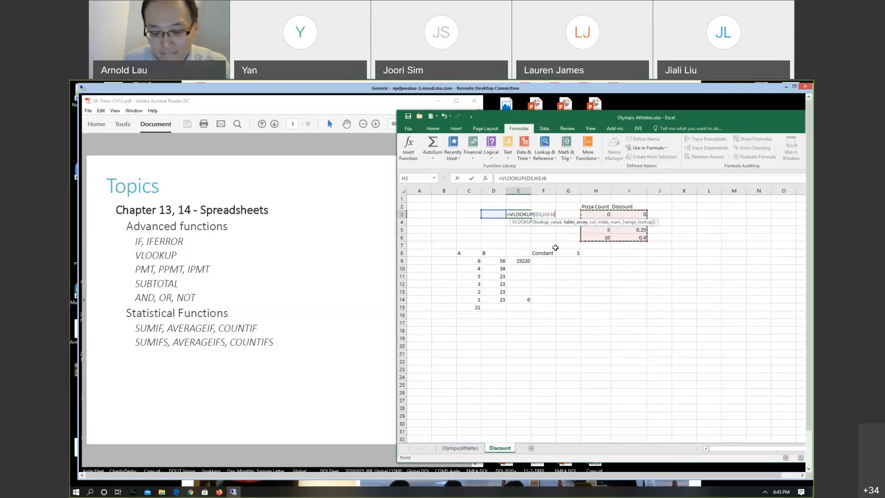
{"action": "type", "text": ","}
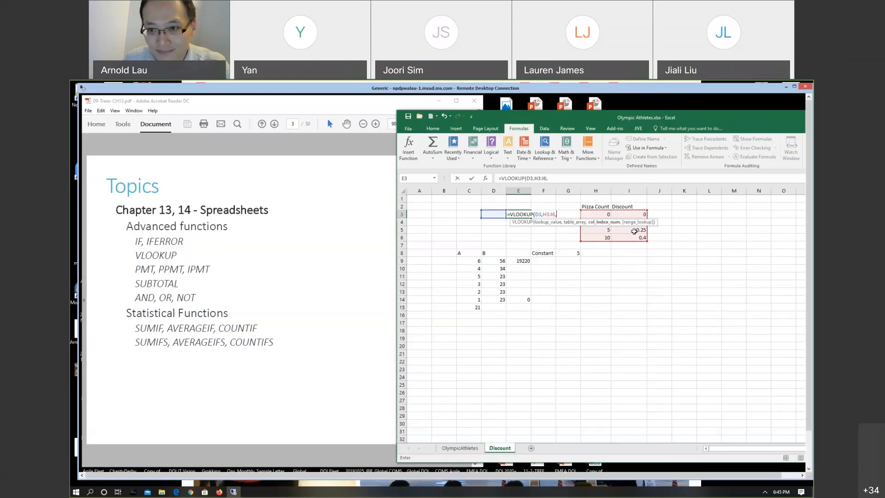
{"action": "type", "text": "2"}
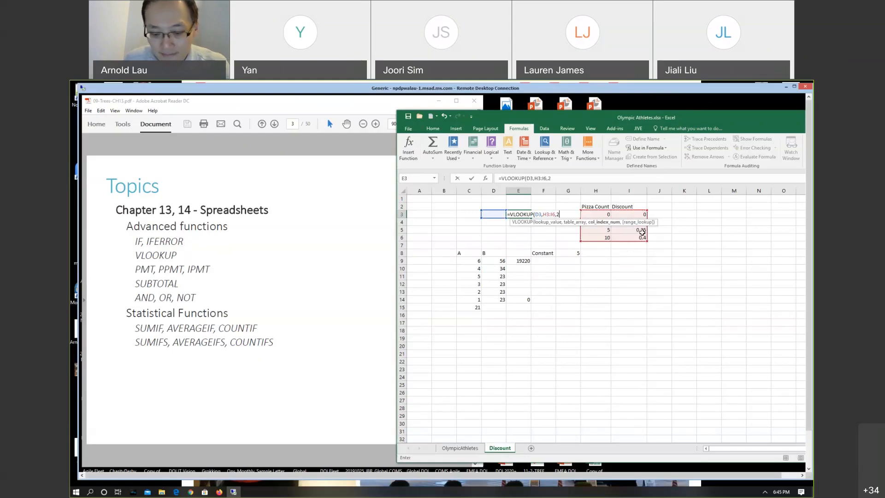
{"action": "type", "text": ","}
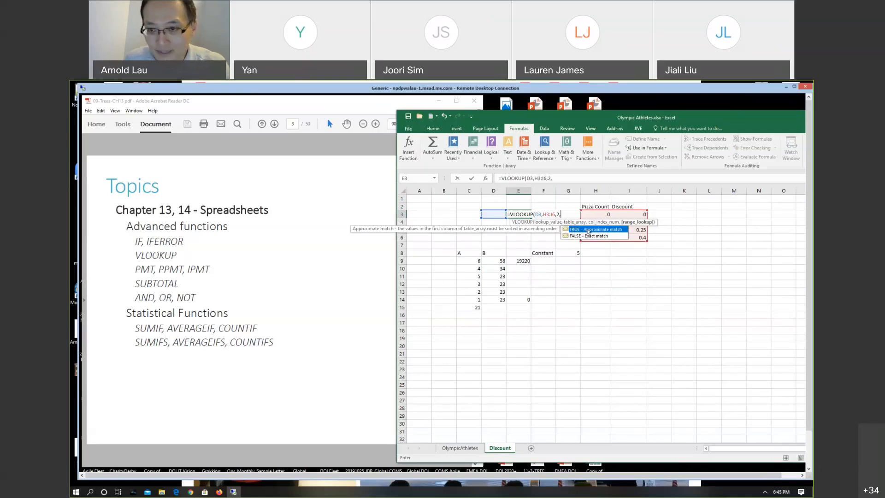
{"action": "double_click", "coordinate": [587, 229]}
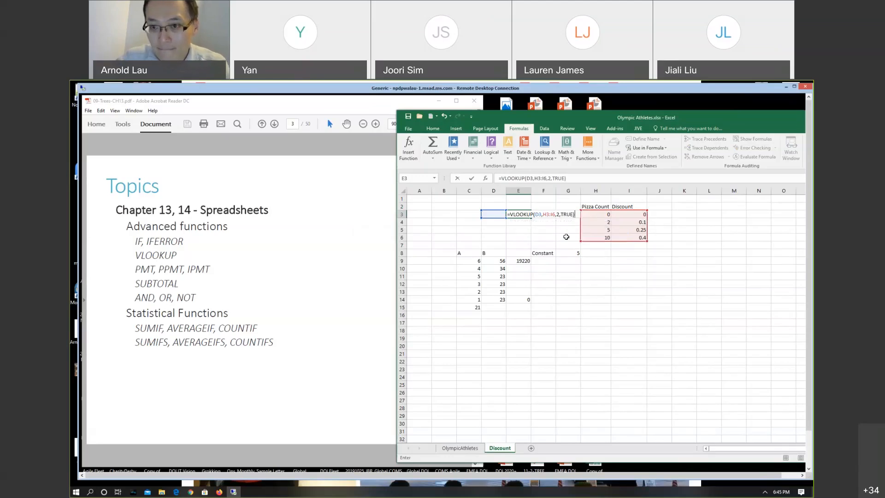
{"action": "key", "text": "Return"}
Step: Enter 0 as the lookup value in cell D3 and label it Pizza in cell D2
{"action": "key", "text": "Up"}
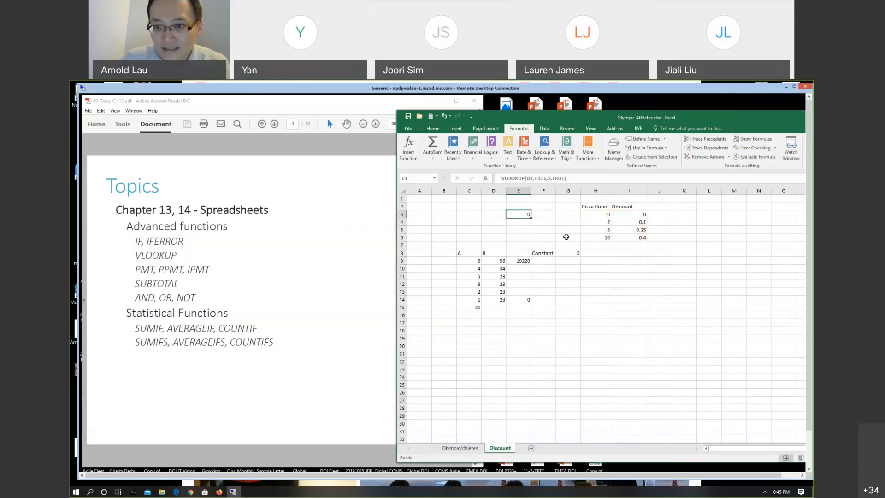
{"action": "key", "text": "Left"}
{"action": "type", "text": "0"}
{"action": "key", "text": "Return"}
{"action": "key", "text": "Up"}
{"action": "key", "text": "Up"}
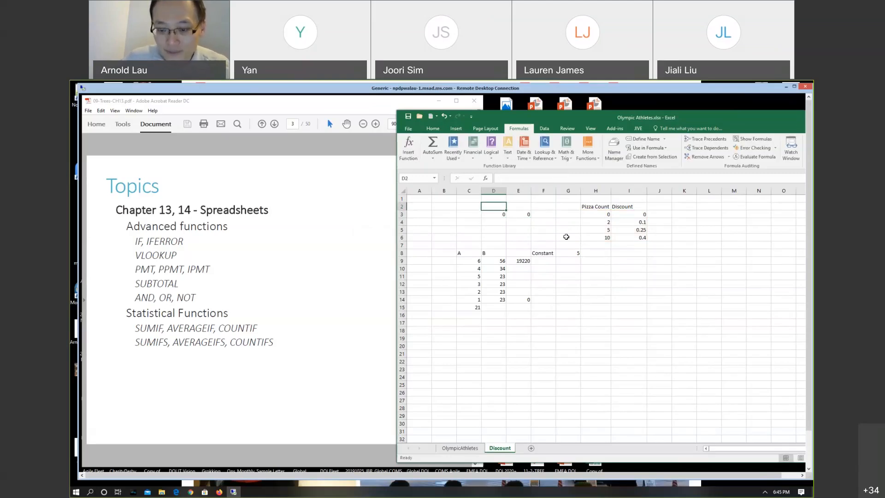
{"action": "type", "text": "Pizza"}
{"action": "key", "text": "Return"}
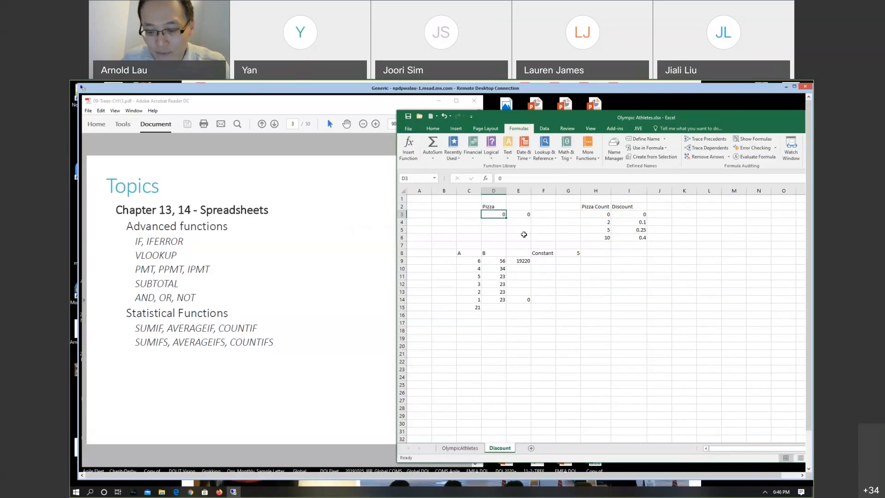
Step: Test the lookup with pizza counts 1 and 2 in cell D3, comparing against the discount table's first row
{"action": "type", "text": "1"}
{"action": "key", "text": "Return"}
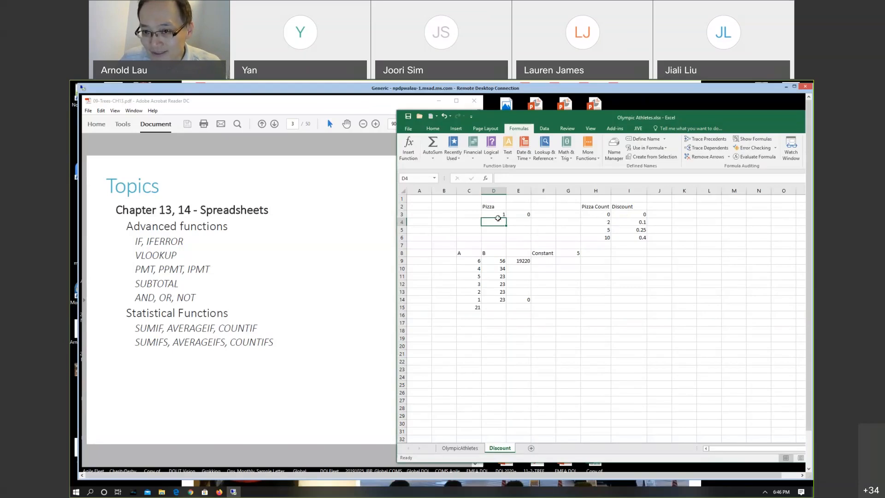
{"action": "left_click", "coordinate": [600, 215]}
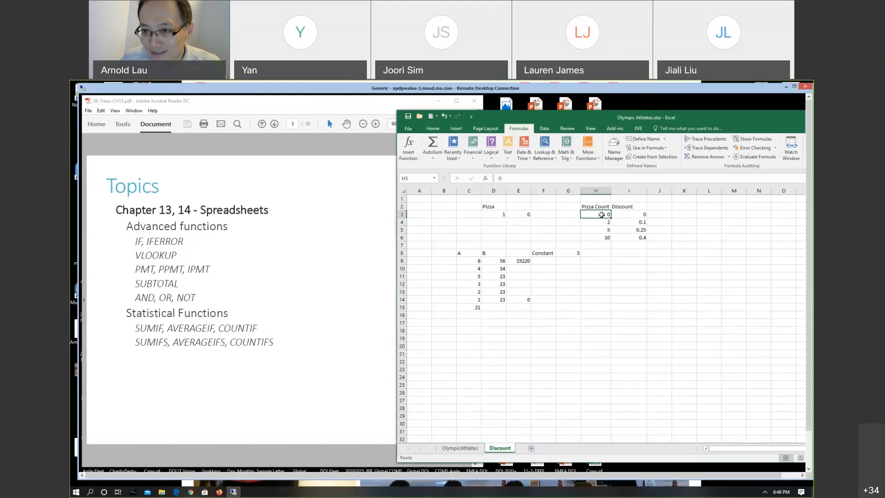
{"action": "left_click", "coordinate": [630, 214]}
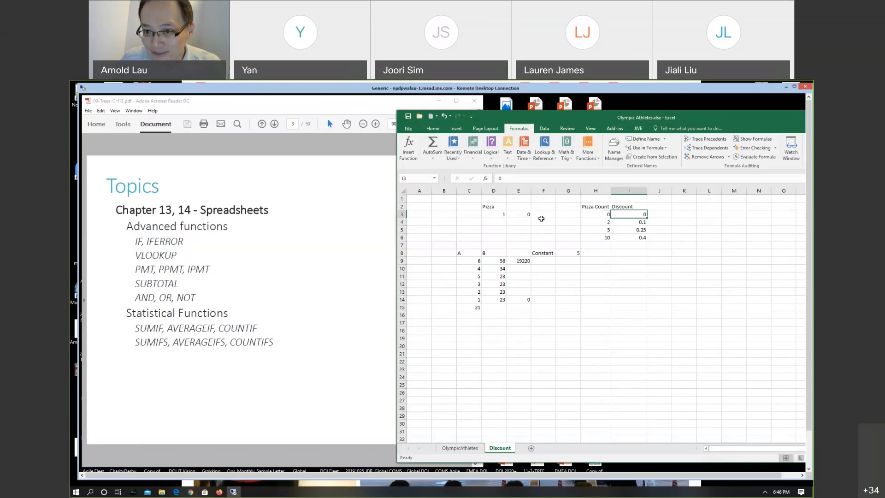
{"action": "left_click", "coordinate": [493, 214]}
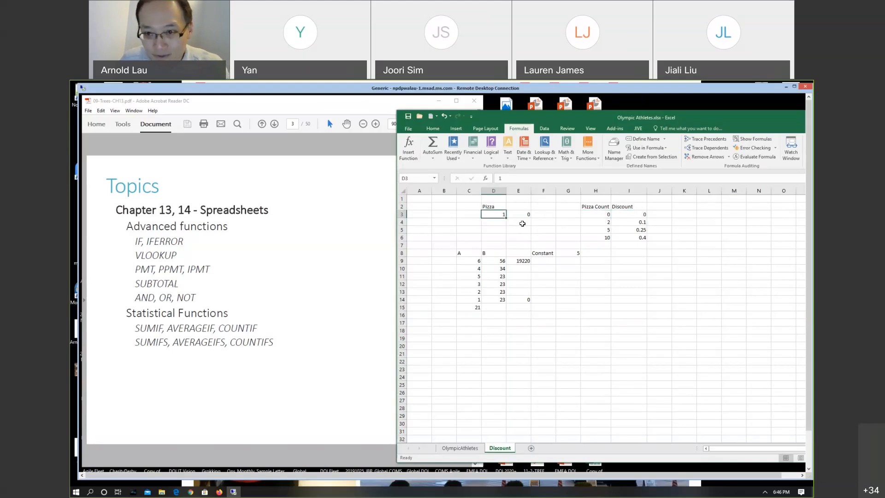
{"action": "type", "text": "2"}
{"action": "key", "text": "Return"}
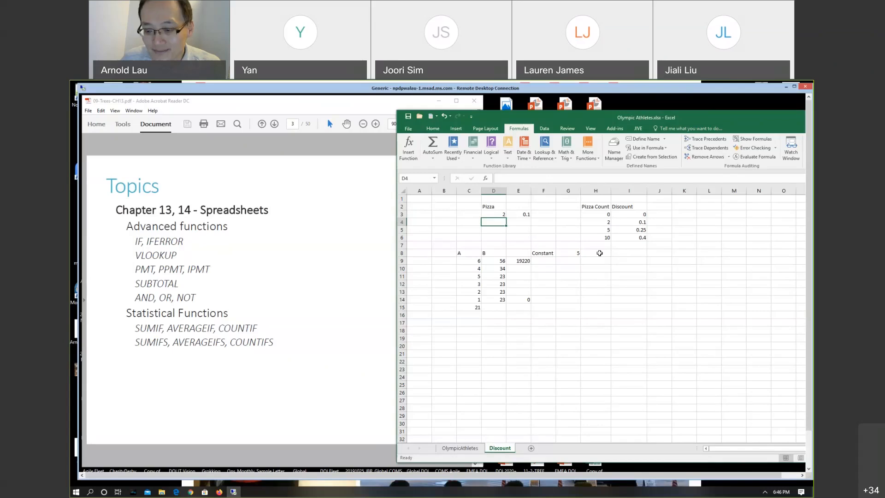
Step: Test the lookup with pizza counts 3, 4, 5 and finally 10 in cell D3
{"action": "key", "text": "Up"}
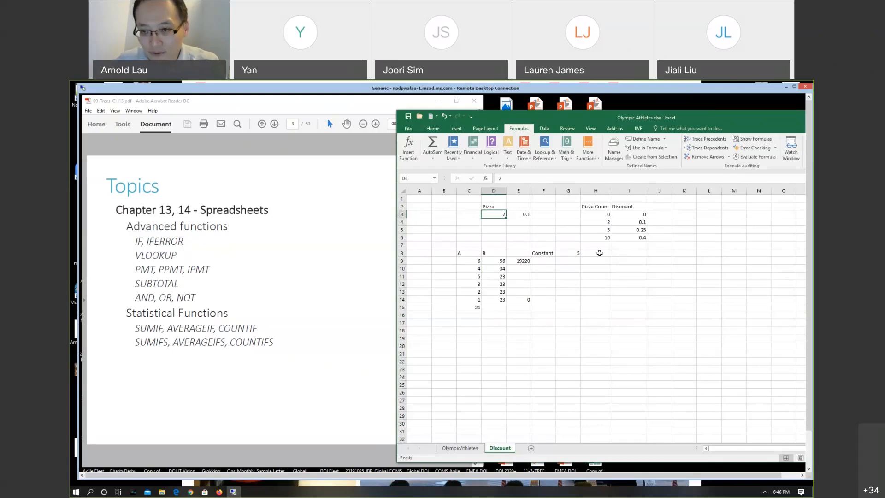
{"action": "type", "text": "3"}
{"action": "key", "text": "Return"}
{"action": "key", "text": "Up"}
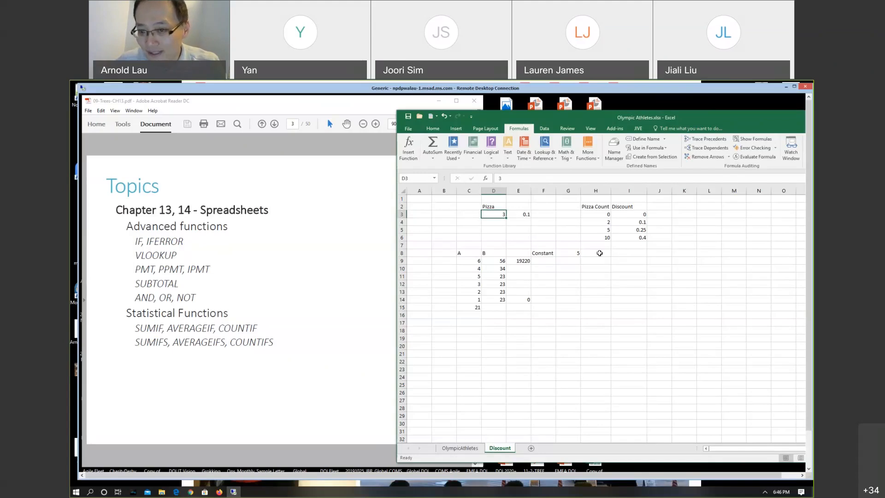
{"action": "type", "text": "4"}
{"action": "key", "text": "Return"}
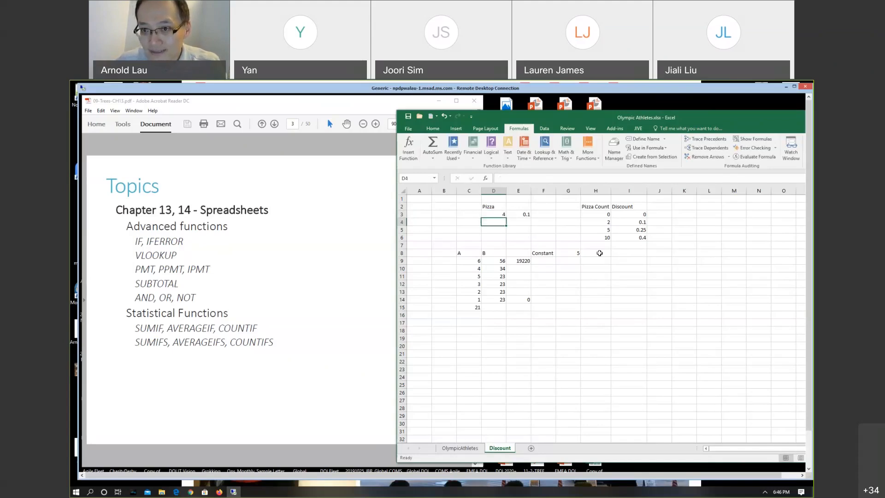
{"action": "key", "text": "Up"}
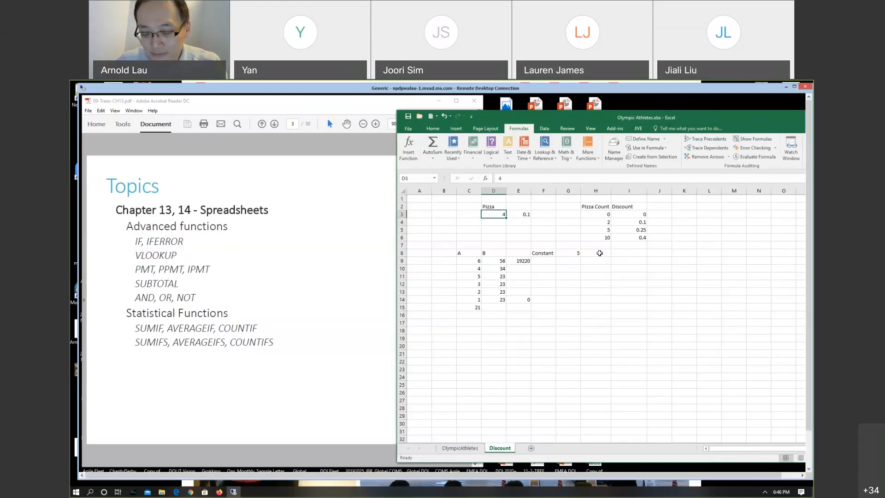
{"action": "type", "text": "5"}
{"action": "key", "text": "Return"}
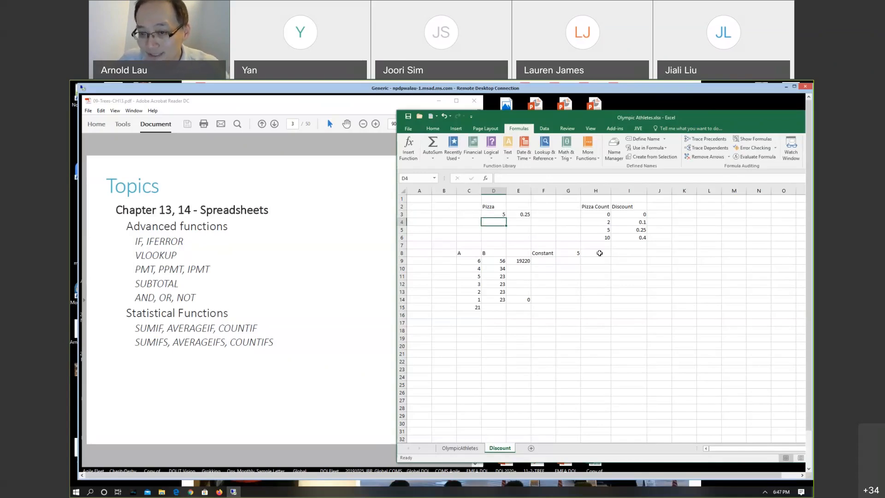
{"action": "key", "text": "Up"}
{"action": "type", "text": "10"}
{"action": "key", "text": "Return"}
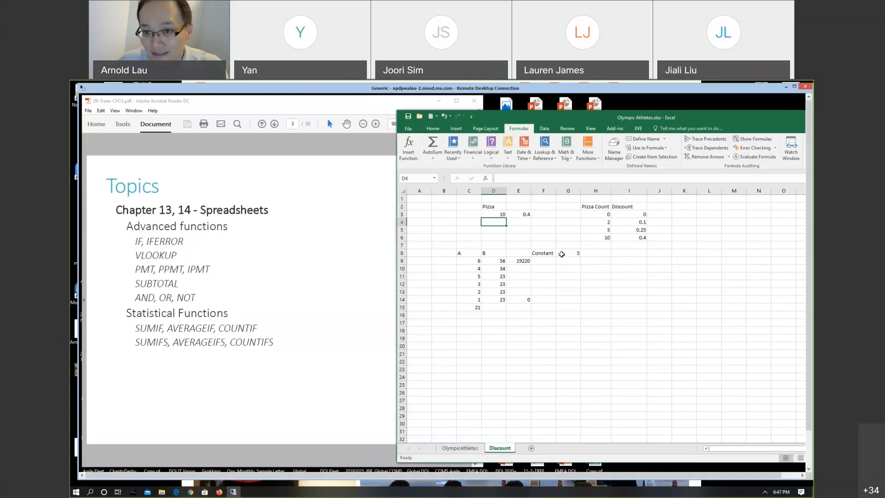
Step: Test the approximate-match lookup with a pizza count of 11 in cell D3
{"action": "key", "text": "Up"}
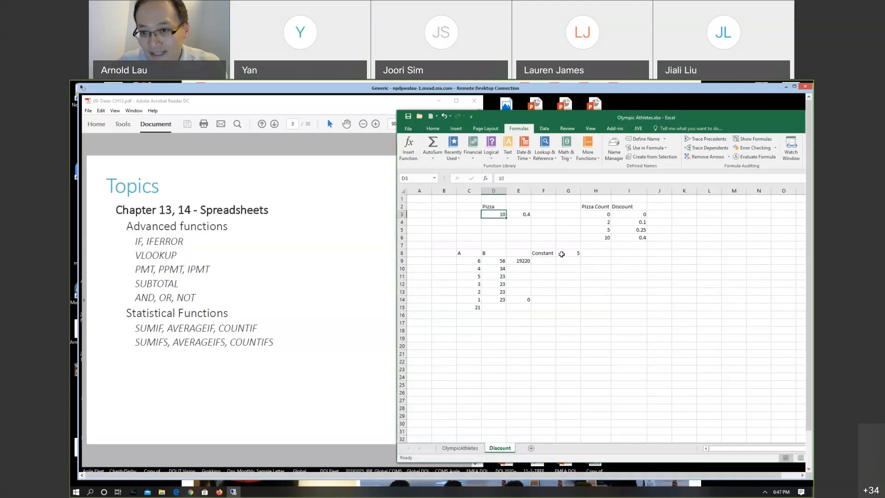
{"action": "type", "text": "11"}
{"action": "key", "text": "Return"}
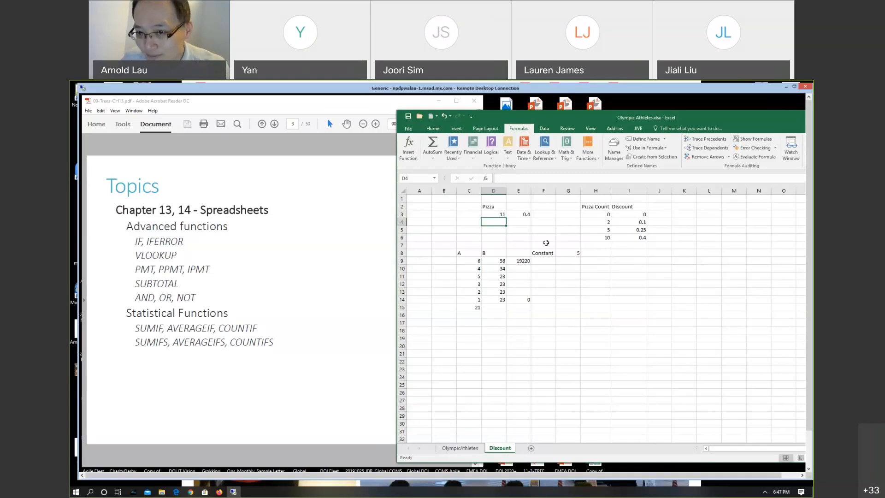
{"action": "left_click", "coordinate": [495, 213]}
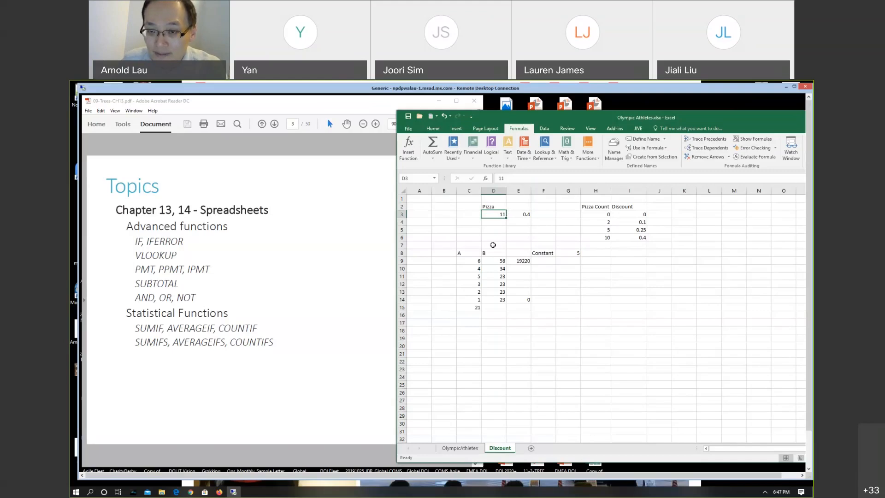
Step: Change the last argument of the VLOOKUP formula in cell E3 to FALSE for an exact match
{"action": "left_click", "coordinate": [522, 214]}
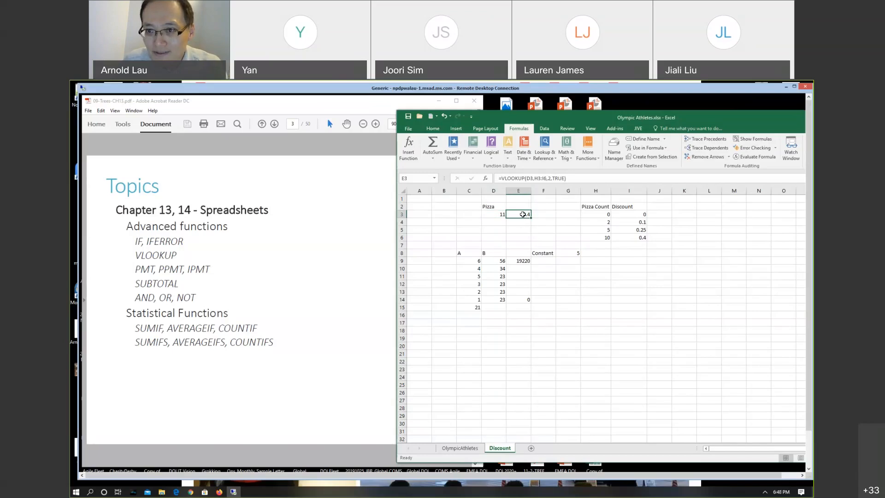
{"action": "left_click", "coordinate": [565, 178]}
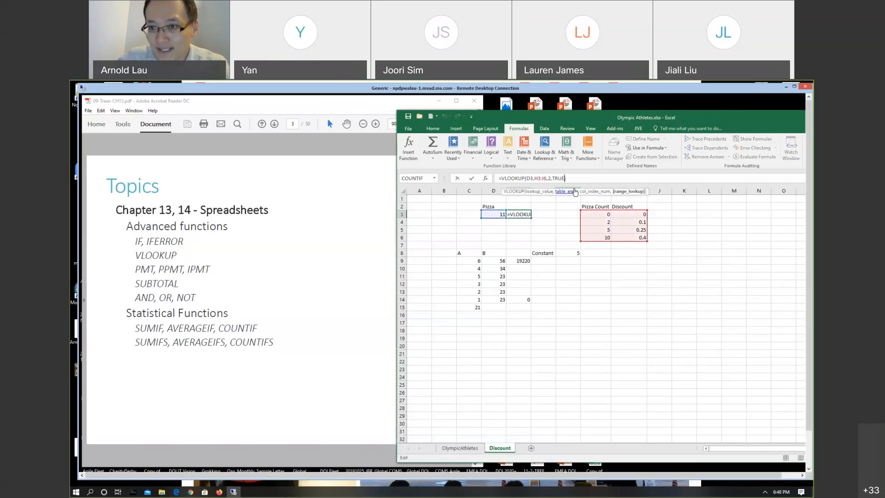
{"action": "key", "text": "BackSpace"}
{"action": "key", "text": "BackSpace"}
{"action": "key", "text": "BackSpace"}
{"action": "key", "text": "BackSpace"}
{"action": "type", "text": "FALSE"}
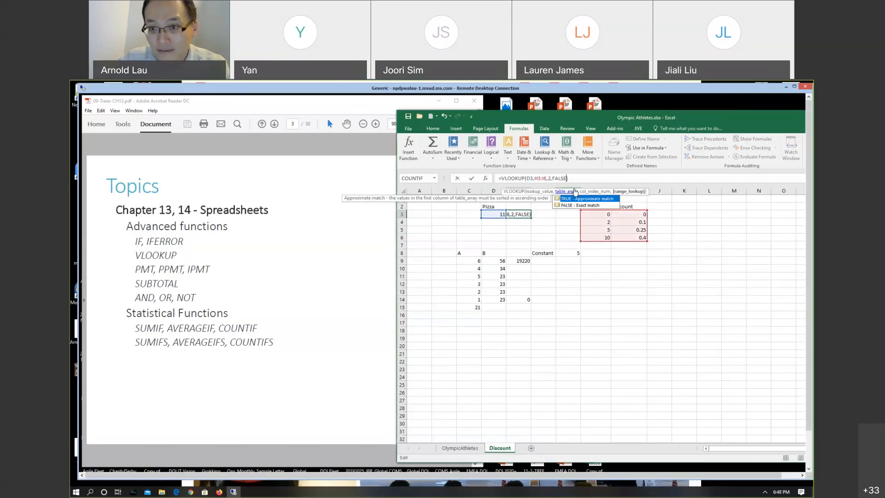
{"action": "key", "text": "Return"}
{"action": "key", "text": "Up"}
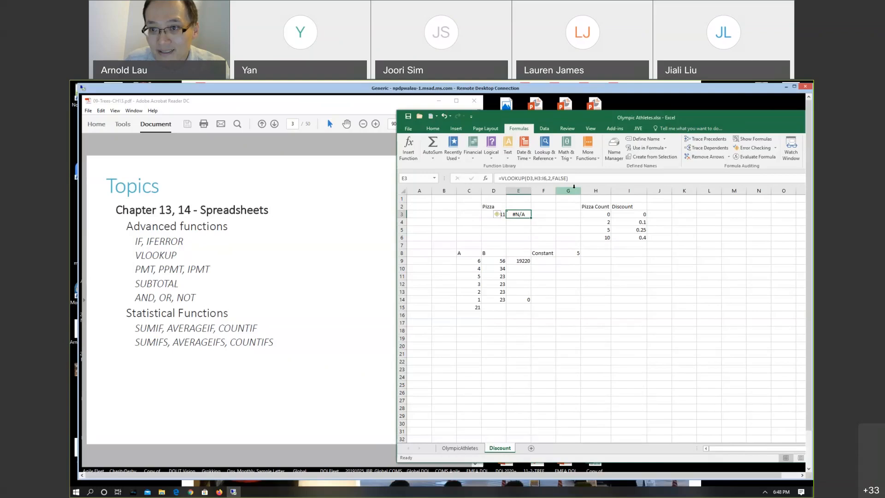
Step: Remove the range_lookup argument from E3's formula and re-enter it with the suggested FALSE - Exact match option
{"action": "left_click", "coordinate": [568, 179]}
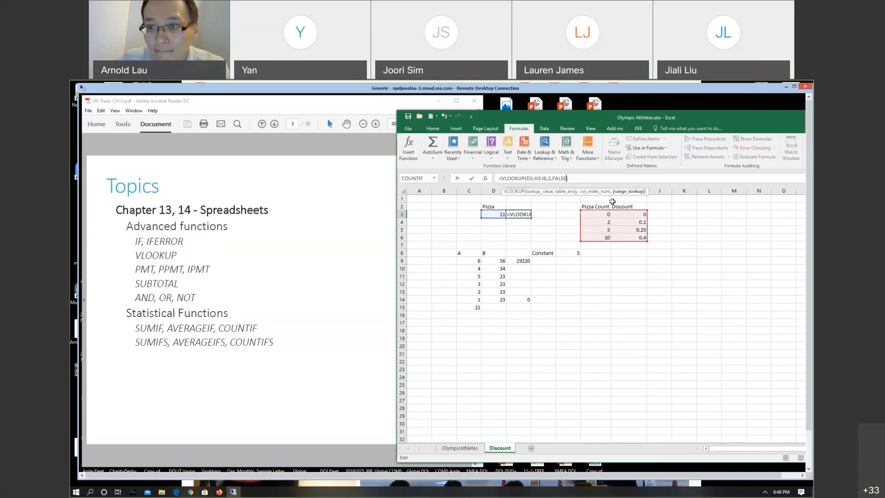
{"action": "key", "text": "BackSpace"}
{"action": "key", "text": "BackSpace"}
{"action": "key", "text": "BackSpace"}
{"action": "key", "text": "BackSpace"}
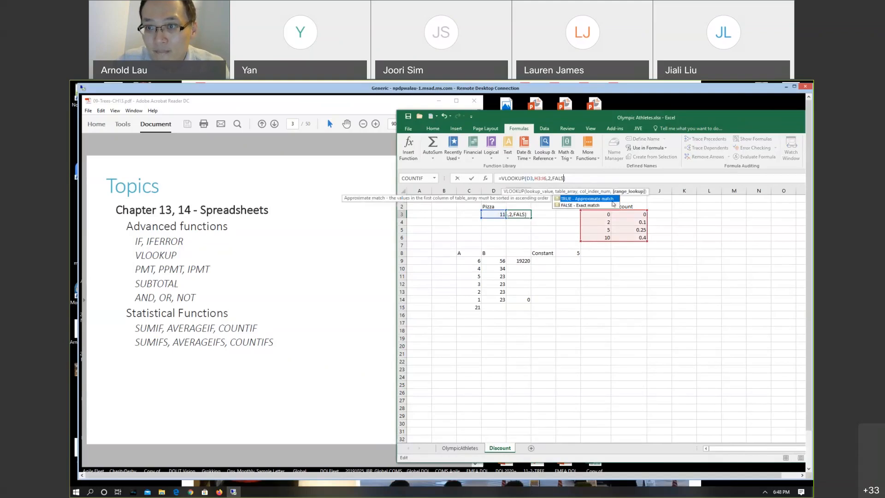
{"action": "key", "text": "BackSpace"}
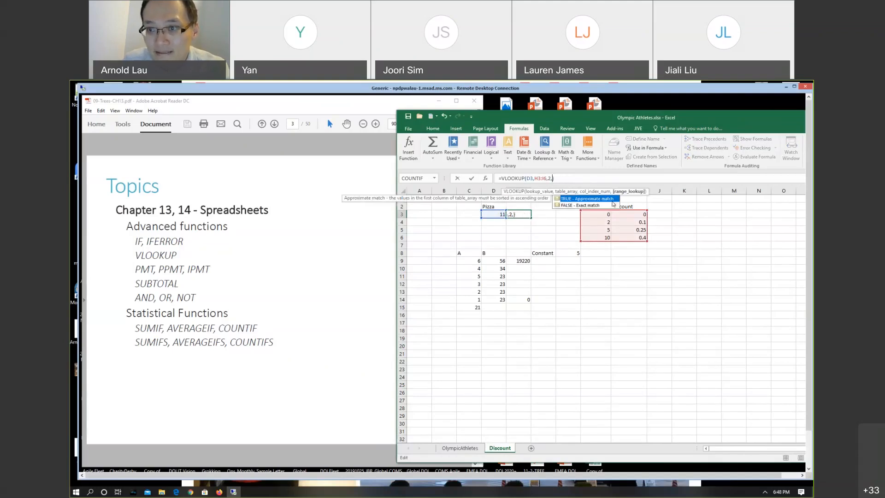
{"action": "left_click", "coordinate": [571, 206]}
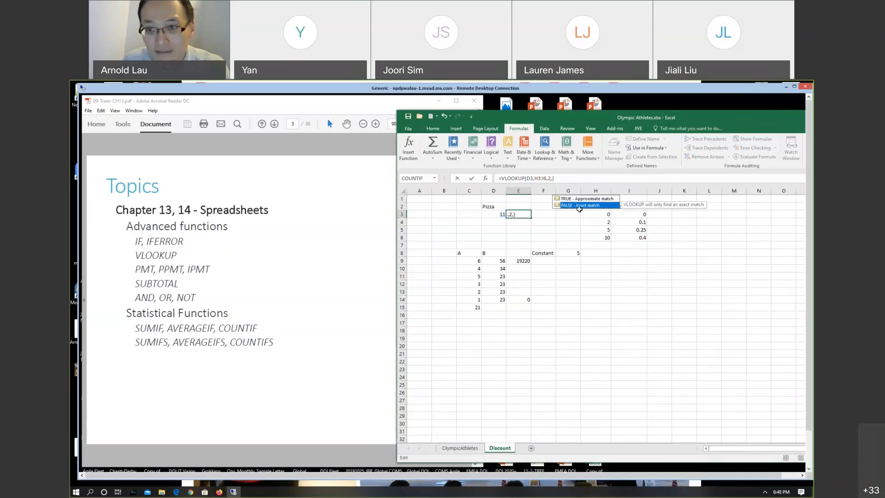
{"action": "double_click", "coordinate": [579, 209]}
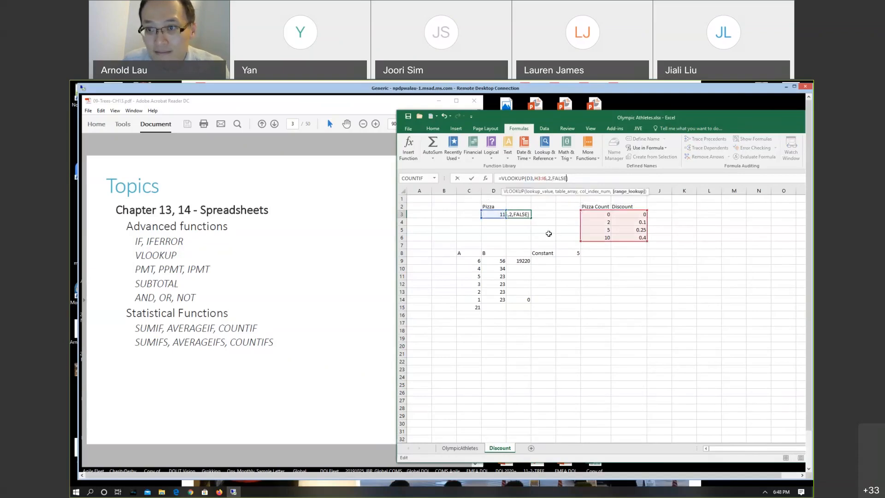
{"action": "type", "text": ")"}
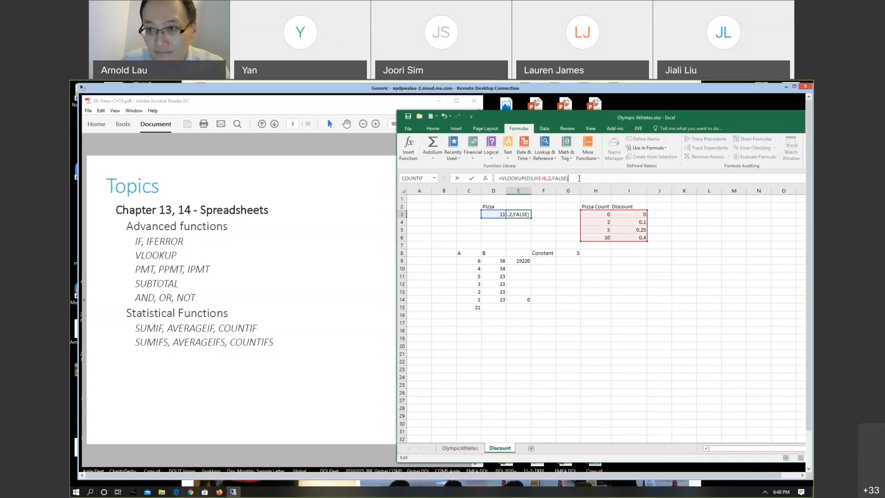
{"action": "key", "text": "Return"}
{"action": "left_click", "coordinate": [520, 215]}
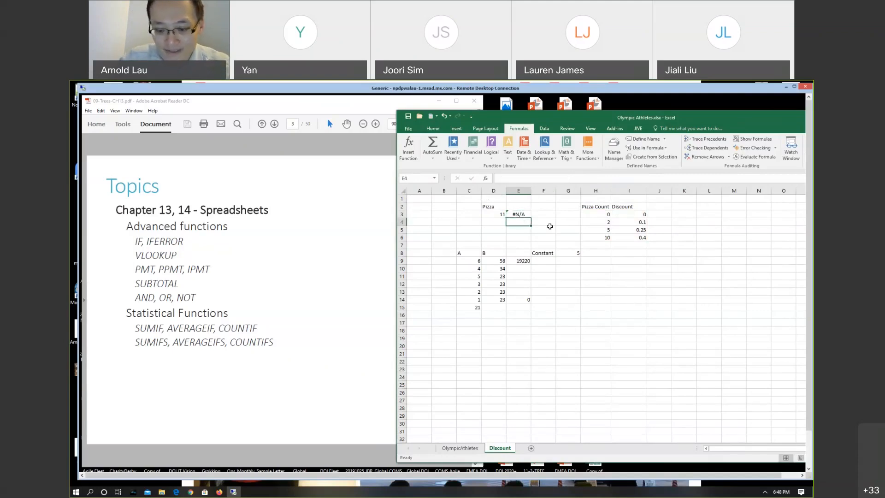
Step: Enter the formula =VLOOKUP(D3,H3:I6,1) in cell E4, omitting the range_lookup argument
{"action": "type", "text": "=vlo"}
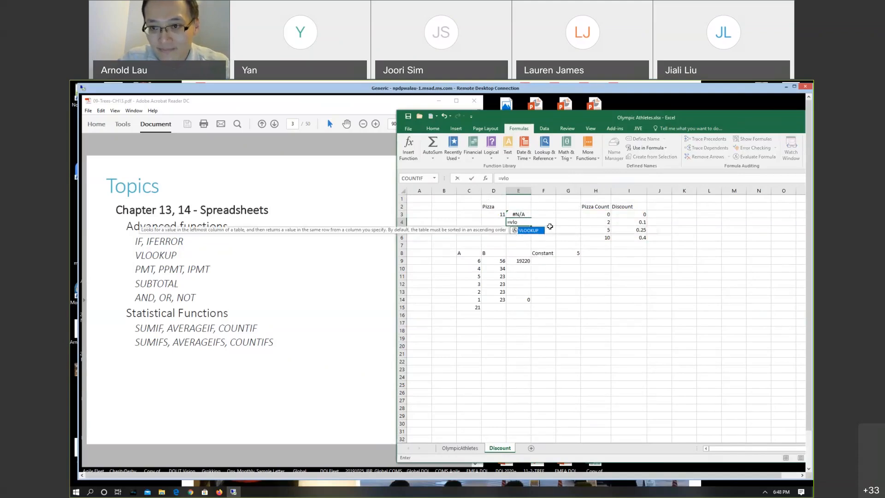
{"action": "key", "text": "Tab"}
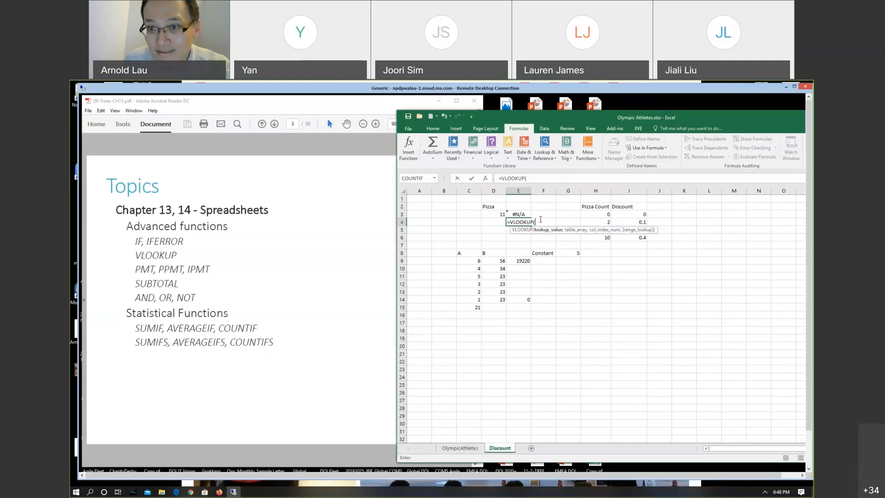
{"action": "left_click", "coordinate": [494, 214]}
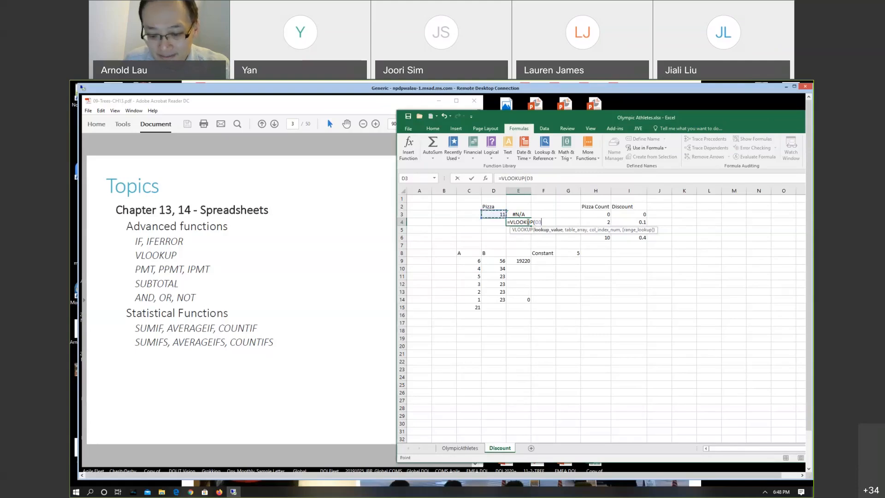
{"action": "type", "text": ","}
{"action": "left_click_drag", "start_coordinate": [601, 214], "coordinate": [629, 238]}
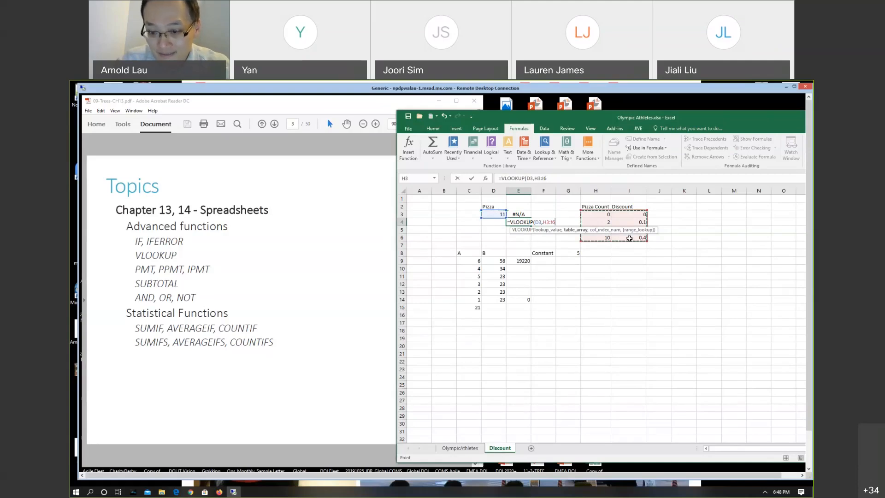
{"action": "type", "text": ",1"}
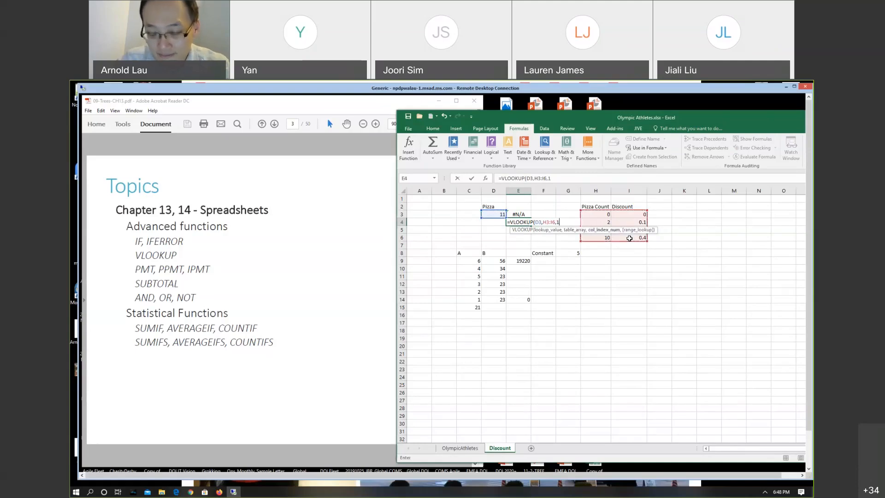
{"action": "type", "text": ")"}
{"action": "key", "text": "Return"}
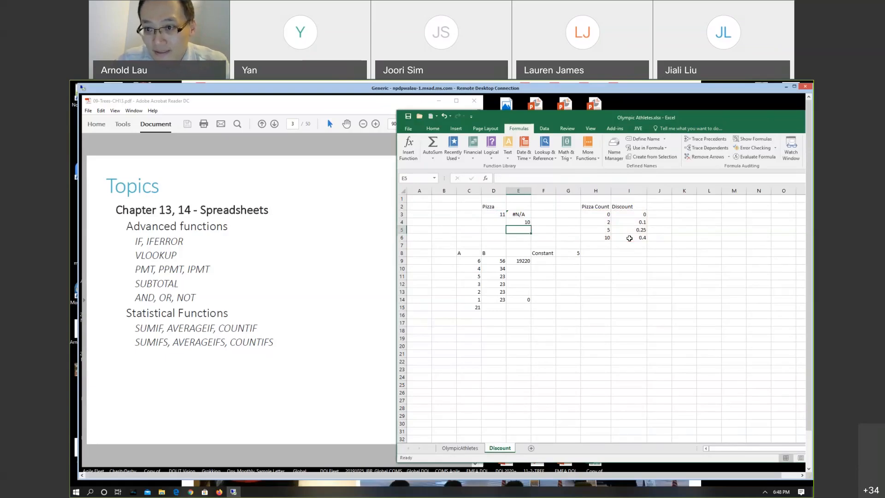
Step: Change the column index in E4's VLOOKUP formula to 2 so it returns the discount
{"action": "key", "text": "Up"}
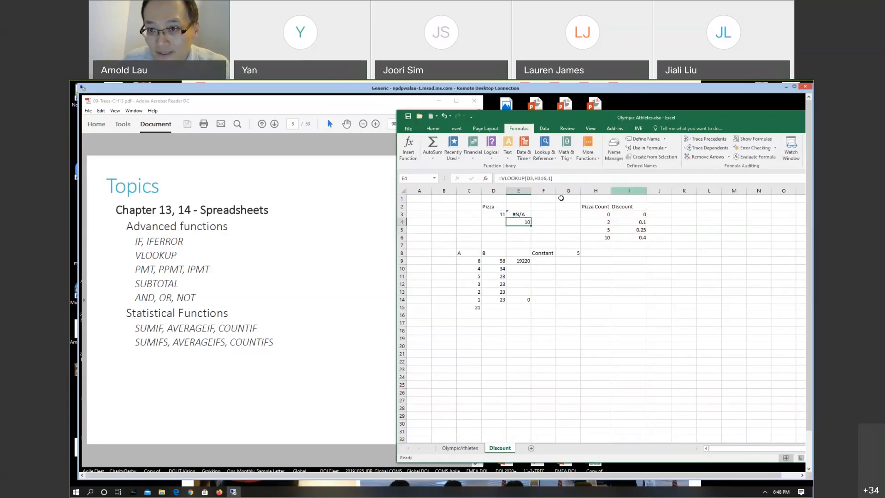
{"action": "left_click", "coordinate": [548, 179]}
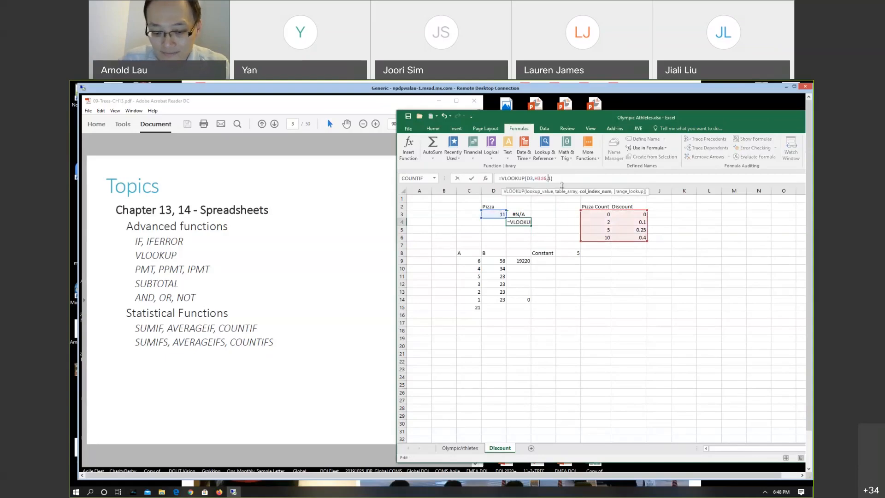
{"action": "key", "text": "Delete"}
{"action": "type", "text": "2"}
{"action": "key", "text": "Return"}
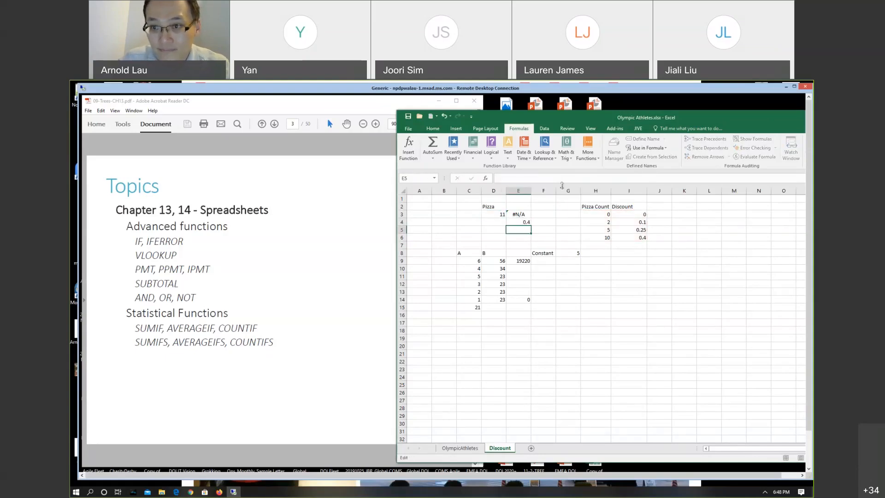
Step: Clear the contents of cell E3, removing the exact-match VLOOKUP formula
{"action": "right_click", "coordinate": [520, 215]}
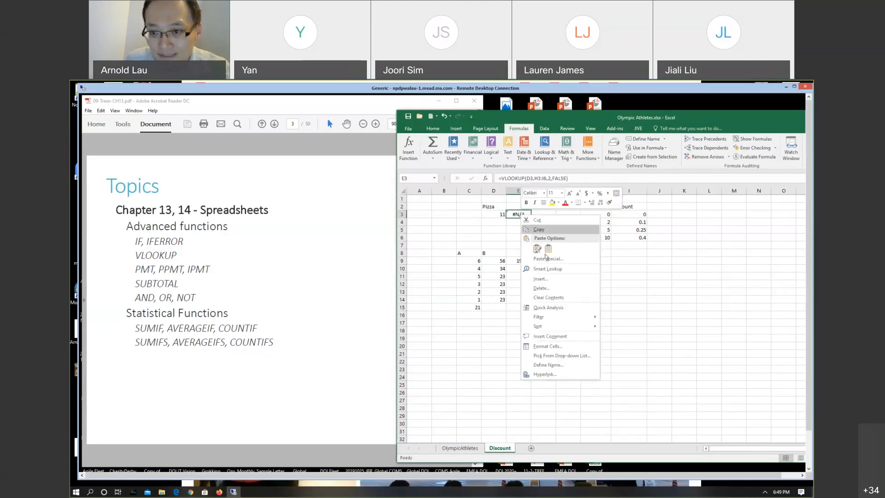
{"action": "left_click", "coordinate": [548, 298]}
{"action": "left_click", "coordinate": [497, 222]}
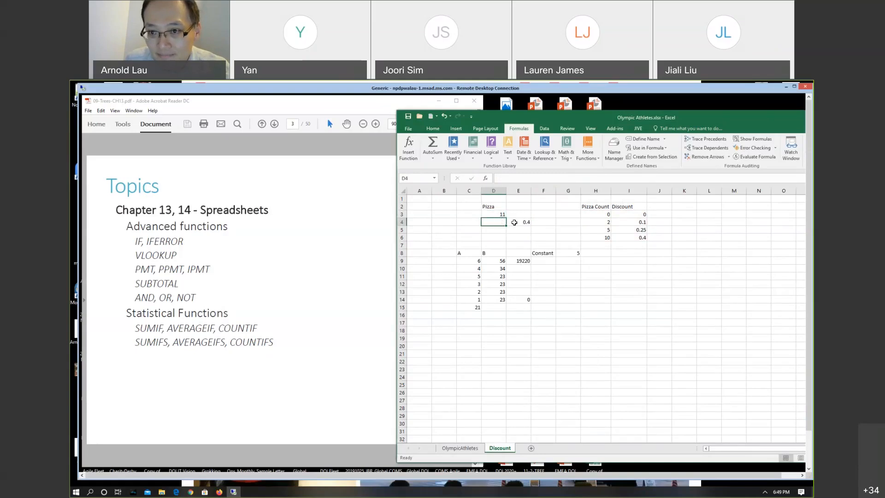
Step: Test the E4 lookup without a match argument by entering pizza counts 0 and 1 in cell D3
{"action": "left_click", "coordinate": [495, 214]}
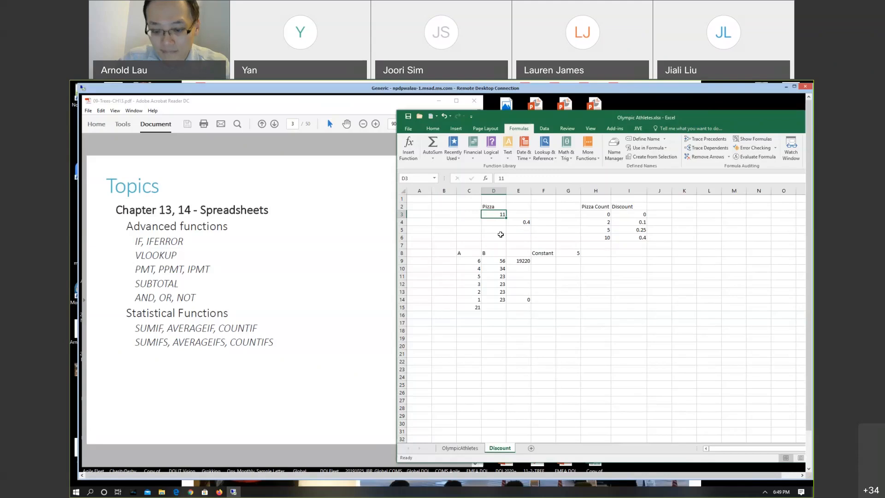
{"action": "type", "text": "0"}
{"action": "key", "text": "Return"}
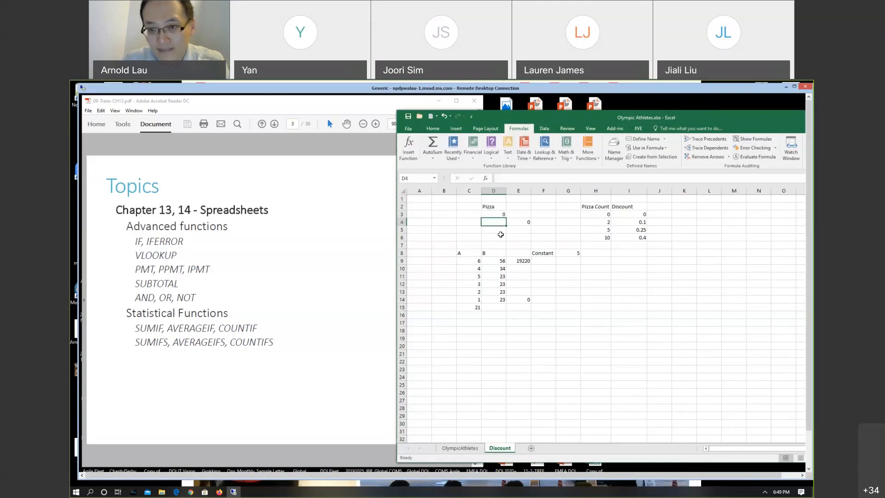
{"action": "key", "text": "Up"}
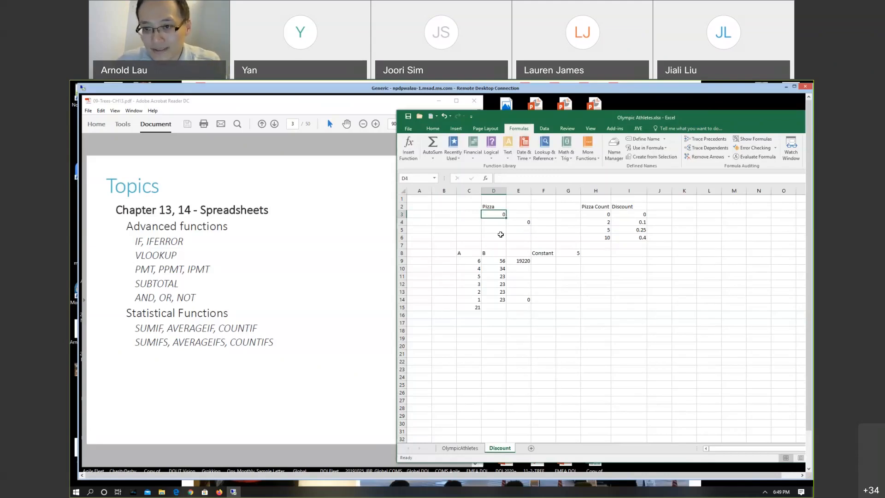
{"action": "type", "text": "1"}
{"action": "key", "text": "Return"}
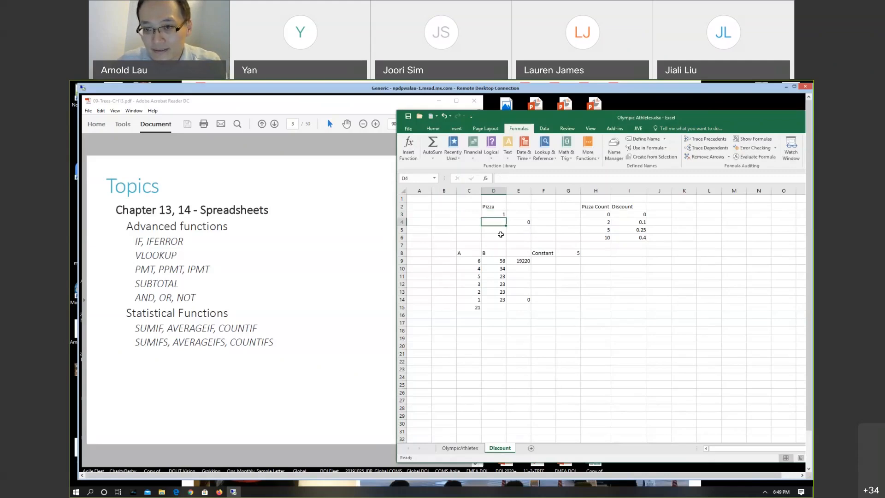
Step: Set the pizza count in D3 to 2 and inspect the VLOOKUP formula in E4
{"action": "key", "text": "Up"}
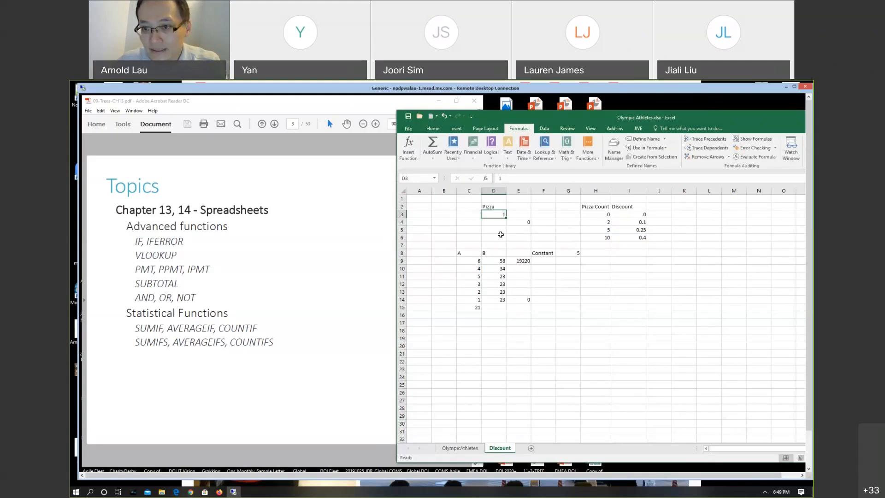
{"action": "type", "text": "2"}
{"action": "key", "text": "Return"}
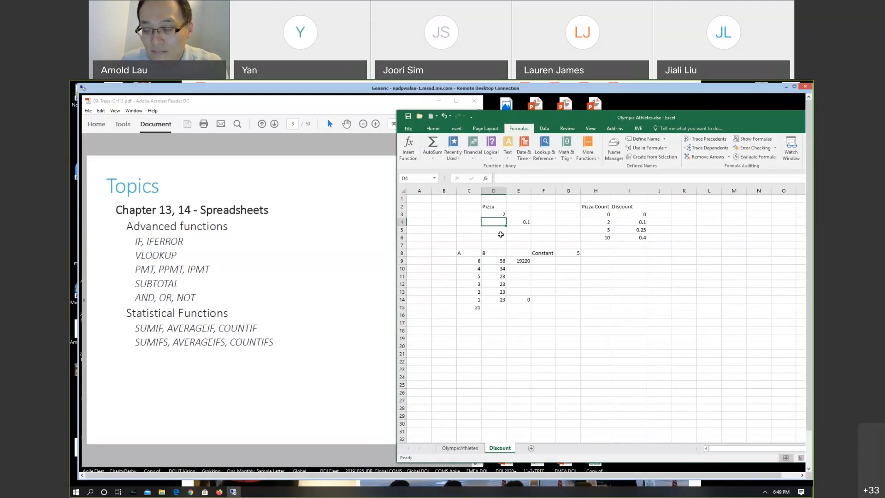
{"action": "double_click", "coordinate": [513, 222]}
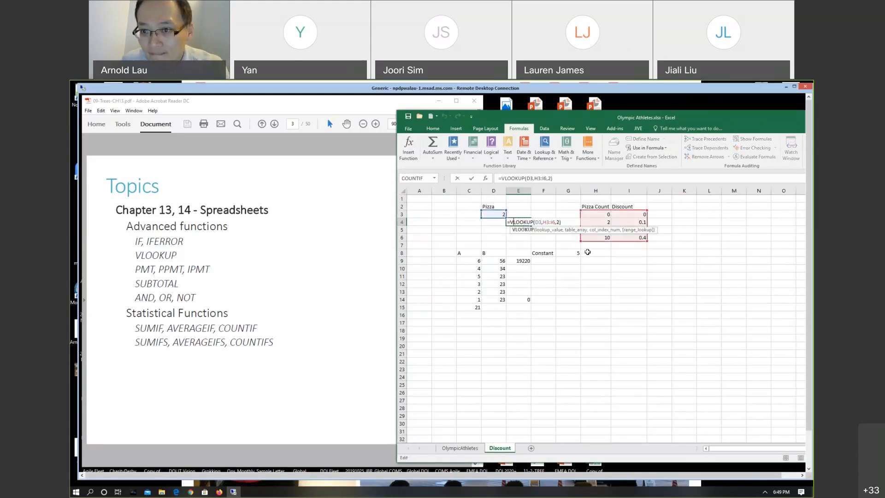
{"action": "left_click", "coordinate": [545, 243]}
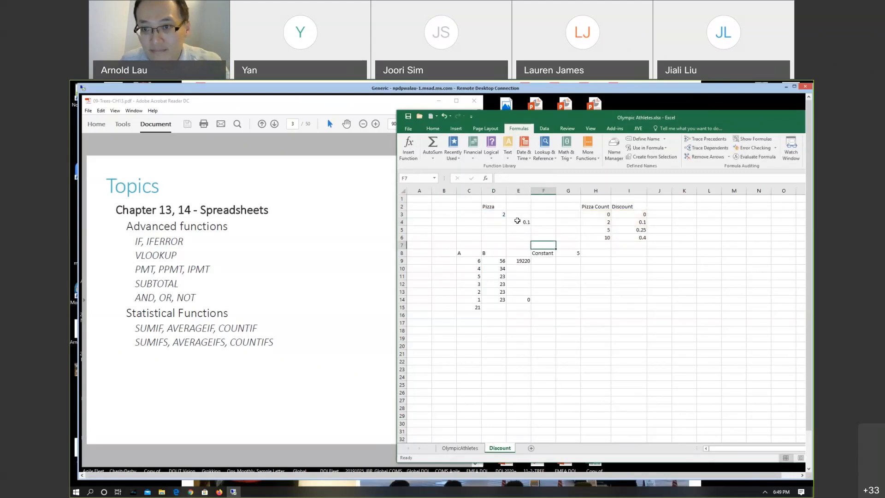
Step: Add FALSE as the range lookup argument of the VLOOKUP in E4 so that it requires an exact match
{"action": "left_click", "coordinate": [517, 220]}
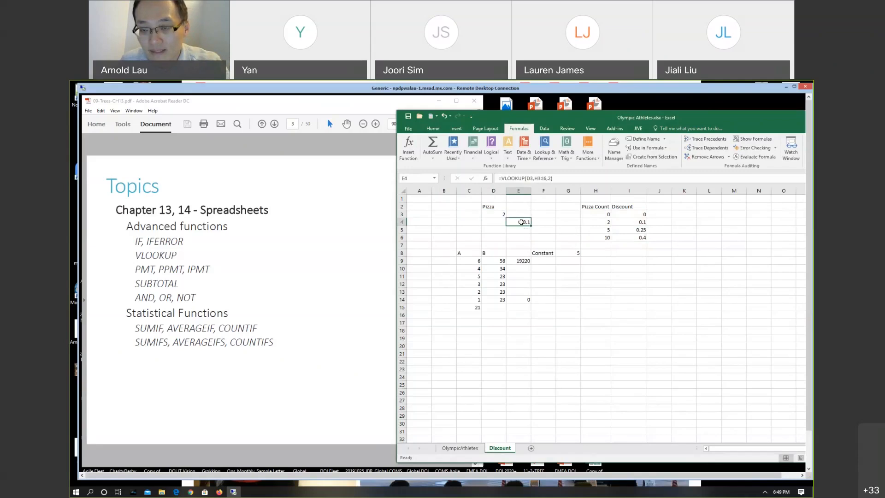
{"action": "left_click", "coordinate": [552, 179]}
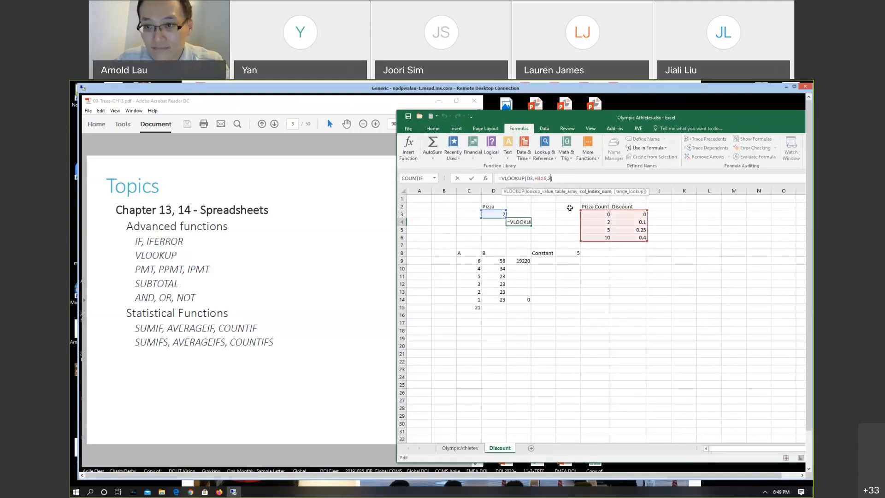
{"action": "type", "text": ","}
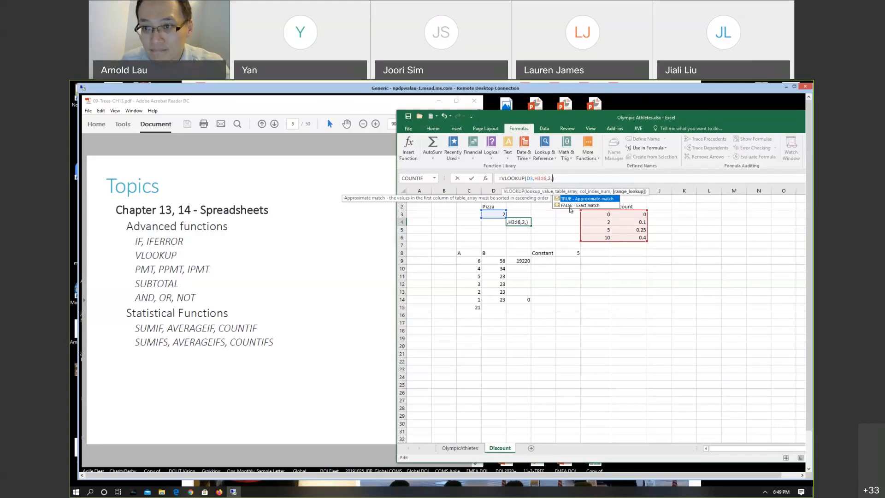
{"action": "left_click", "coordinate": [573, 206]}
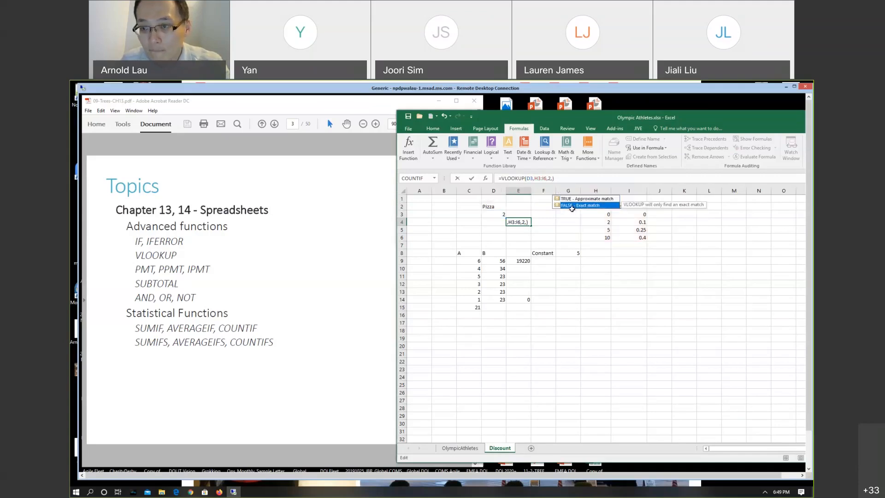
{"action": "double_click", "coordinate": [572, 208]}
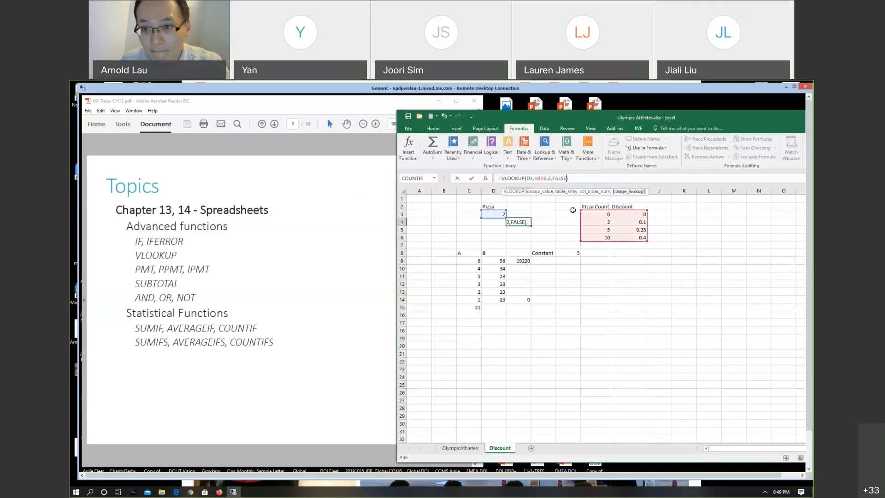
{"action": "type", "text": ")"}
{"action": "key", "text": "Return"}
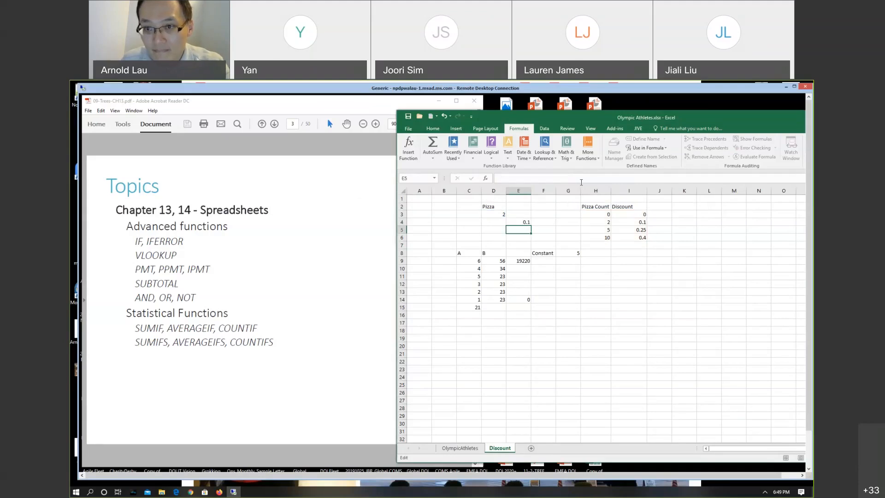
Step: Set the pizza count in D3 to 1 to test the exact-match lookup
{"action": "left_click", "coordinate": [494, 214]}
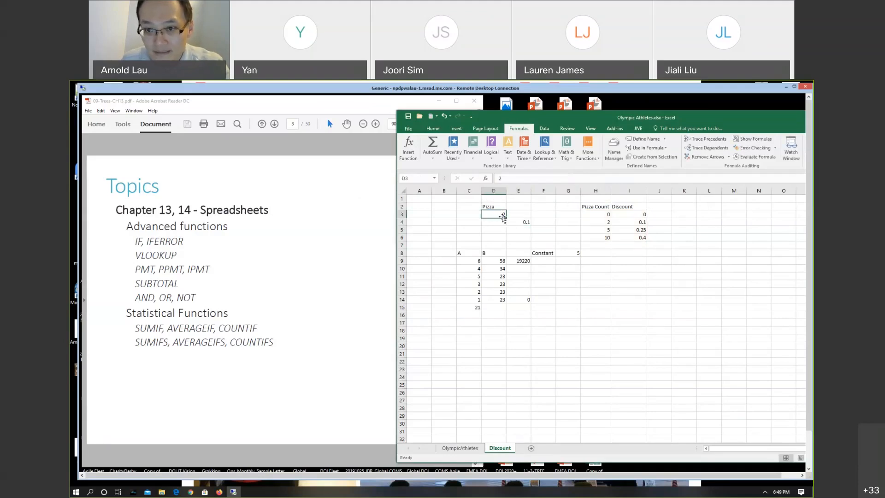
{"action": "type", "text": "1"}
{"action": "key", "text": "Return"}
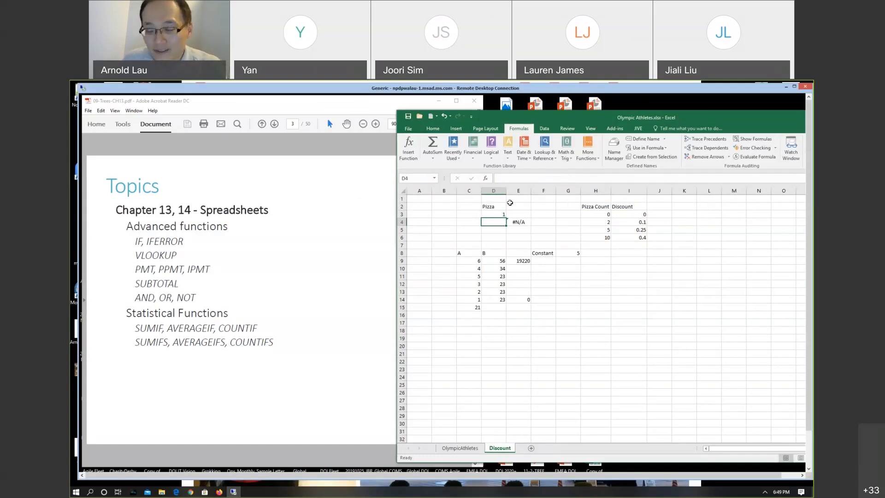
{"action": "left_click", "coordinate": [496, 215]}
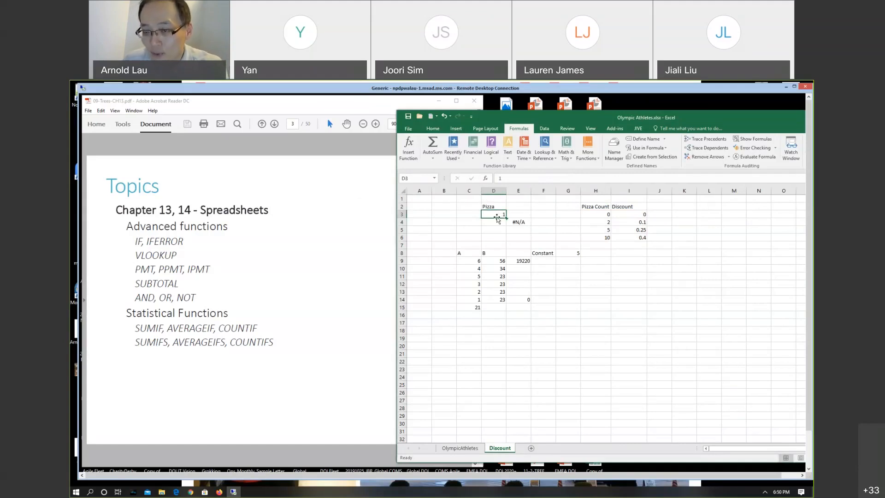
Step: Wrap the VLOOKUP in E4 in an IFERROR function with "not found" as the value if error
{"action": "left_click", "coordinate": [525, 223]}
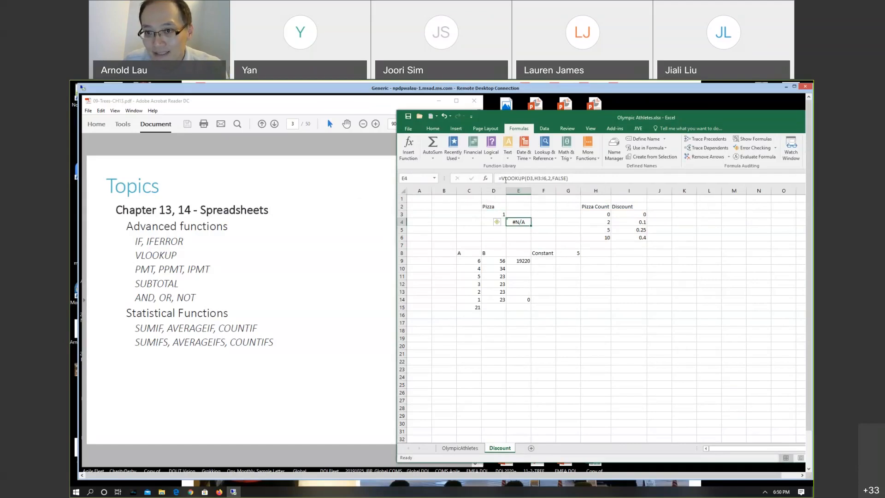
{"action": "left_click", "coordinate": [503, 179]}
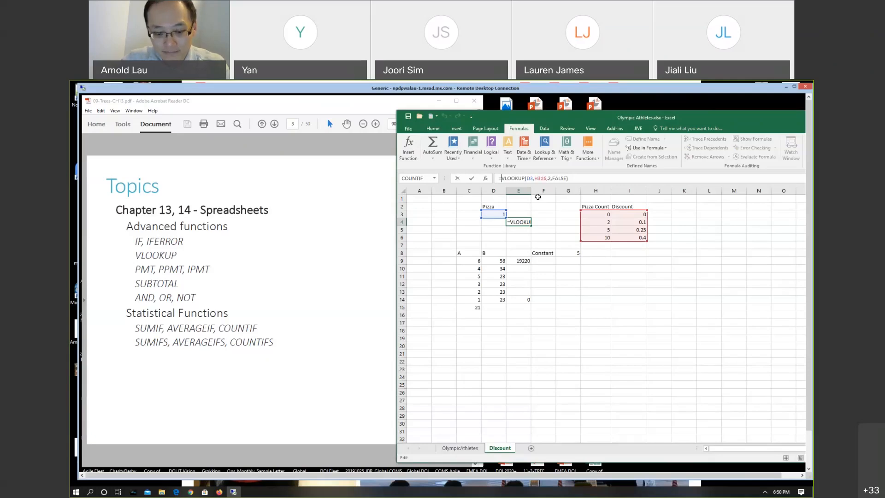
{"action": "type", "text": "if"}
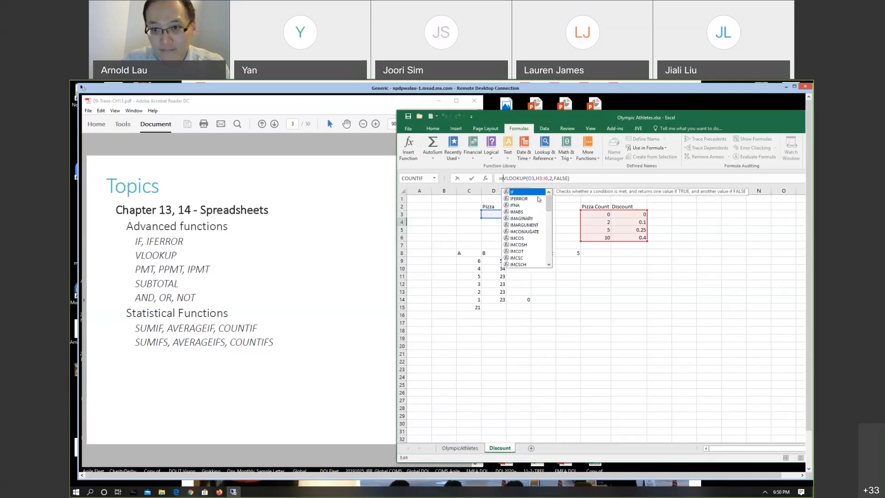
{"action": "key", "text": "Tab"}
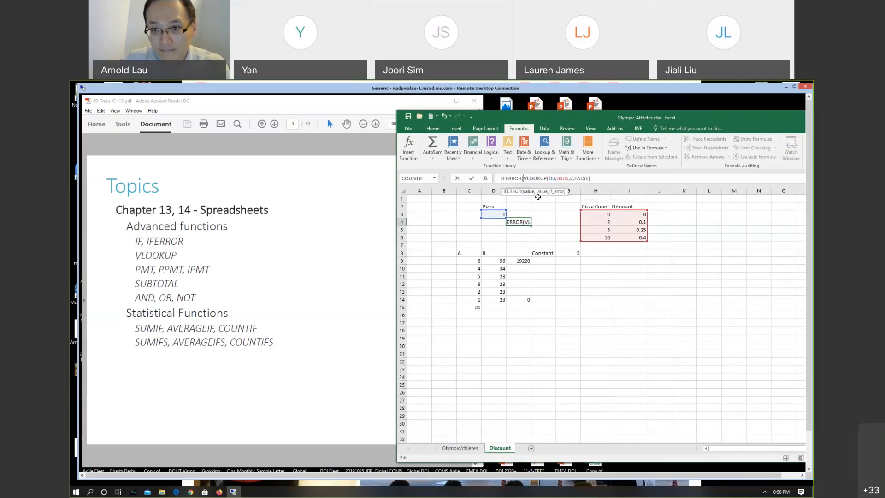
{"action": "key", "text": "Left"}
{"action": "key", "text": "Right"}
{"action": "key", "text": "Right"}
{"action": "key", "text": "Right"}
{"action": "key", "text": "Right"}
{"action": "key", "text": "Right"}
{"action": "key", "text": "Right"}
{"action": "key", "text": "Right"}
{"action": "key", "text": "Right"}
{"action": "key", "text": "Right"}
{"action": "key", "text": "Right"}
{"action": "key", "text": "Right"}
{"action": "key", "text": "Right"}
{"action": "key", "text": "Right"}
{"action": "key", "text": "Right"}
{"action": "key", "text": "Right"}
{"action": "key", "text": "Right"}
{"action": "key", "text": "Right"}
{"action": "key", "text": "Right"}
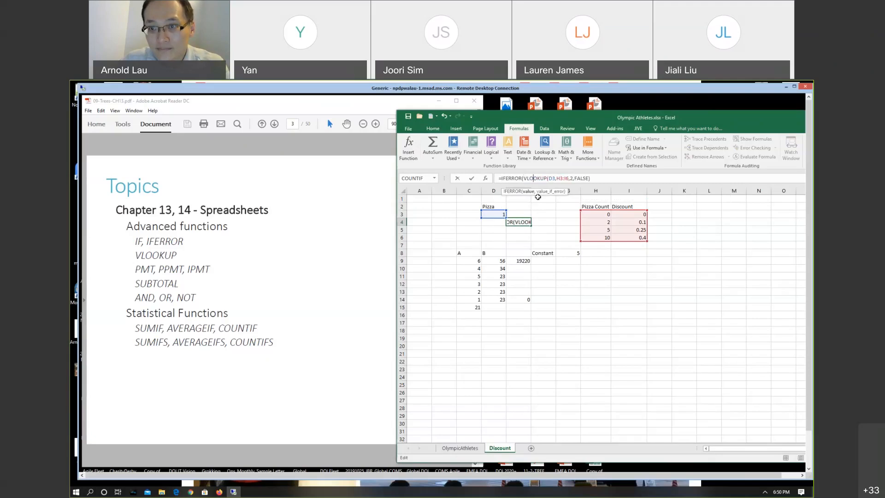
{"action": "key", "text": "Right"}
{"action": "key", "text": "Right"}
{"action": "key", "text": "Right"}
{"action": "key", "text": "Right"}
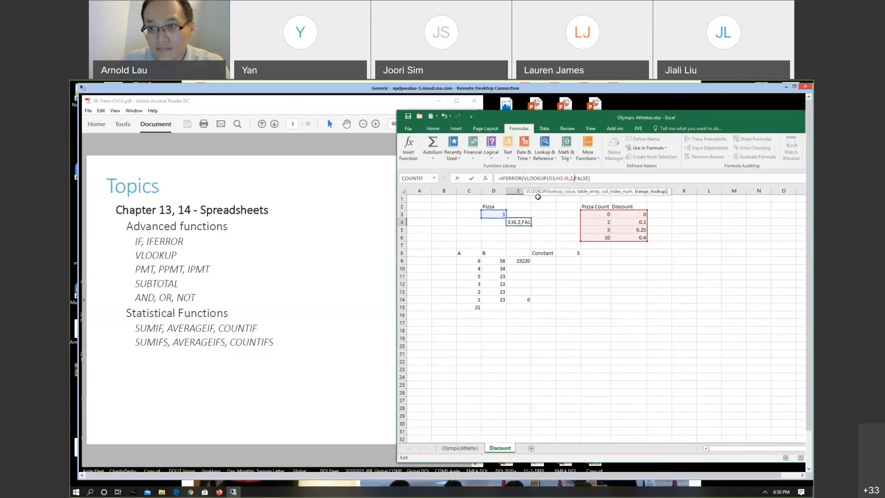
{"action": "key", "text": "Right"}
{"action": "key", "text": "Right"}
{"action": "type", "text": ",\"not found"}
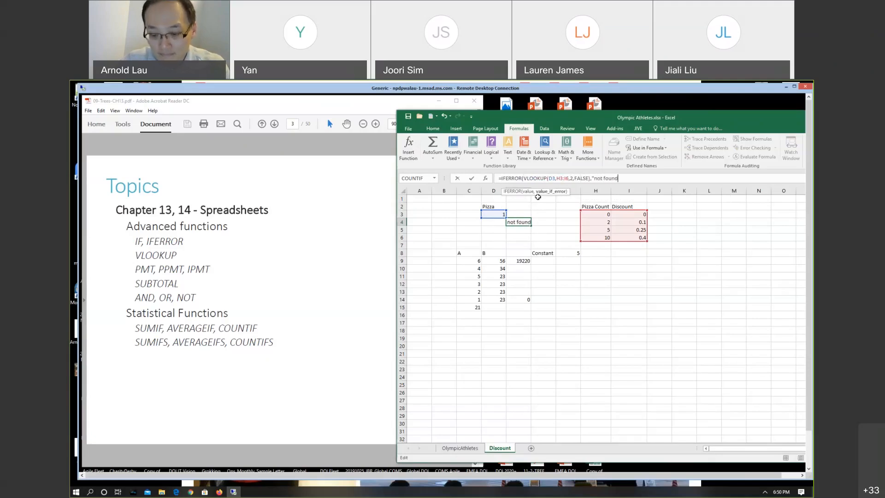
{"action": "type", "text": "\")"}
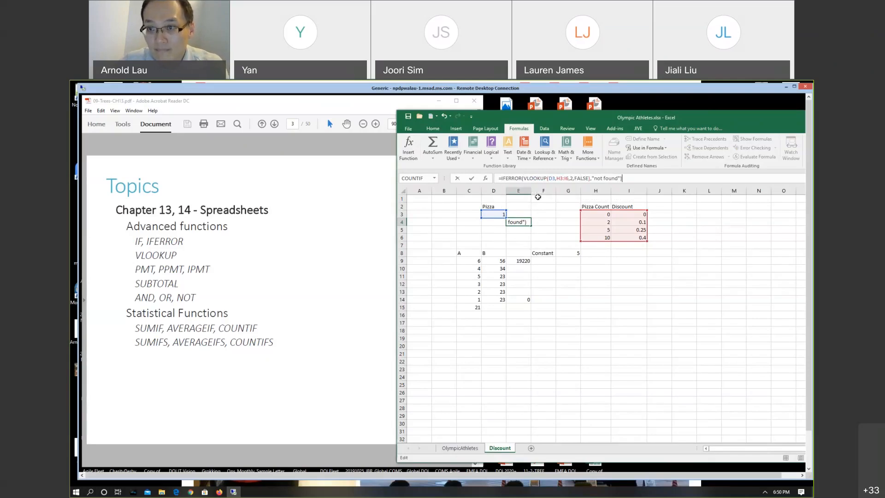
{"action": "key", "text": "Return"}
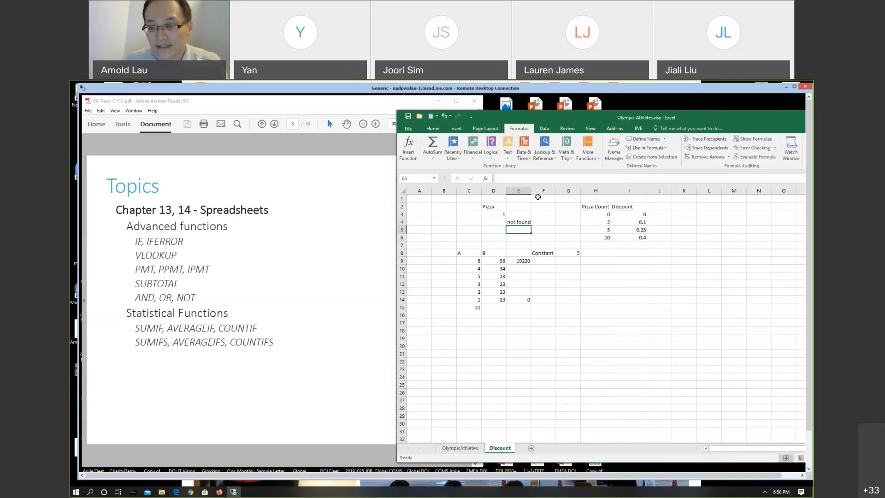
Step: Test the IFERROR formula by setting the pizza count in D3 to 0, 2 and finally 1
{"action": "key", "text": "Up"}
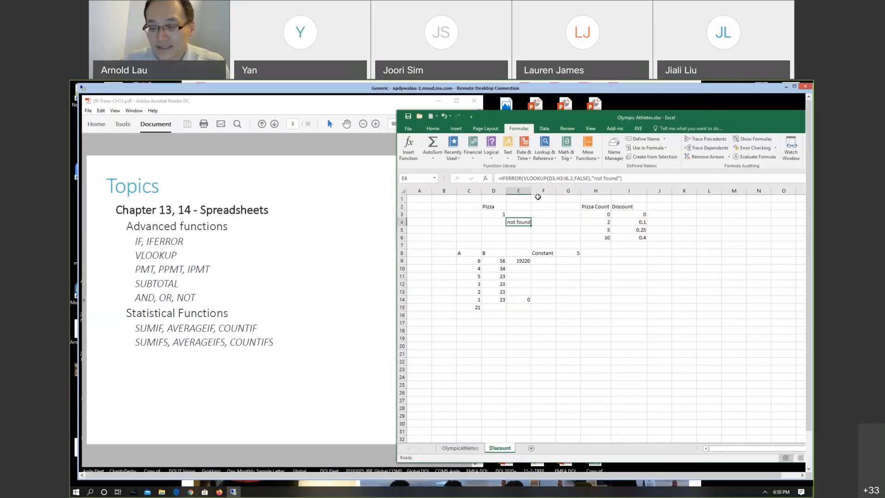
{"action": "key", "text": "Up"}
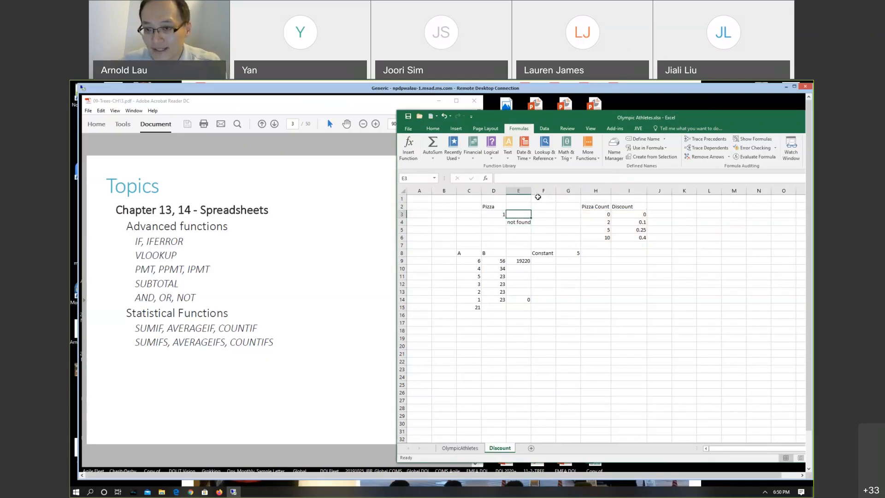
{"action": "key", "text": "Down"}
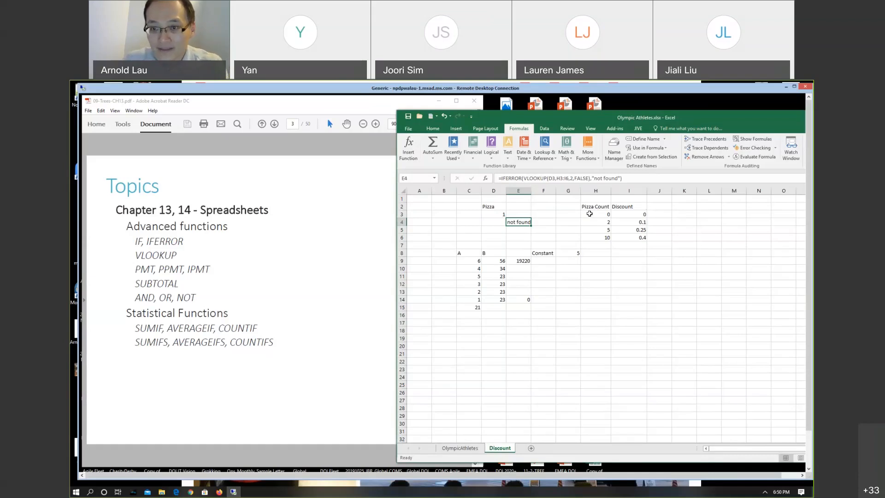
{"action": "key", "text": "Up"}
{"action": "key", "text": "Left"}
{"action": "type", "text": "0"}
{"action": "key", "text": "Return"}
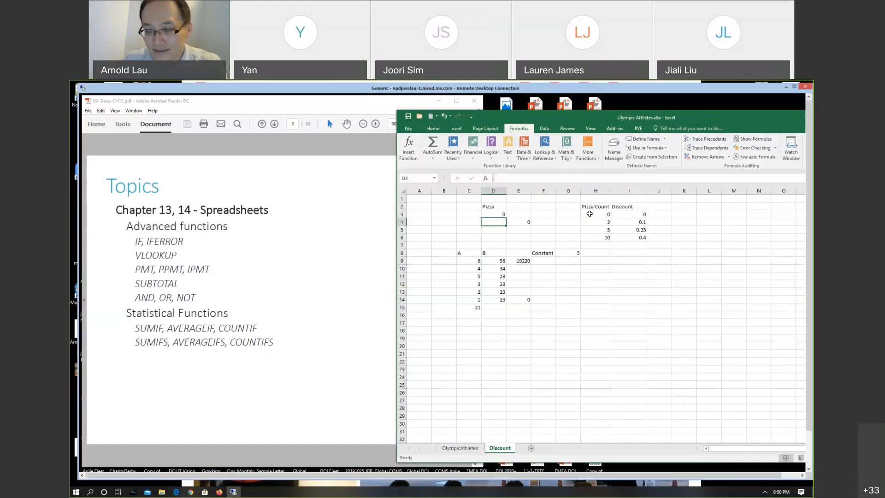
{"action": "key", "text": "Up"}
{"action": "type", "text": "2"}
{"action": "key", "text": "Return"}
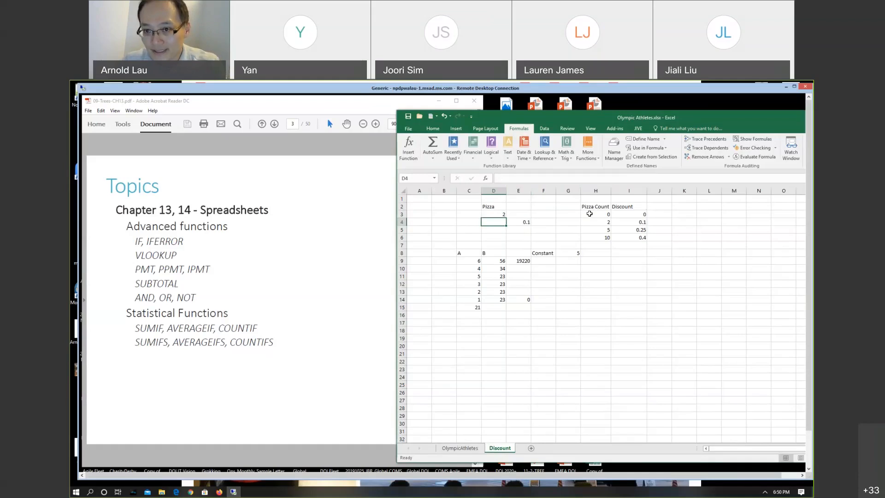
{"action": "key", "text": "Up"}
{"action": "type", "text": "1"}
{"action": "key", "text": "Return"}
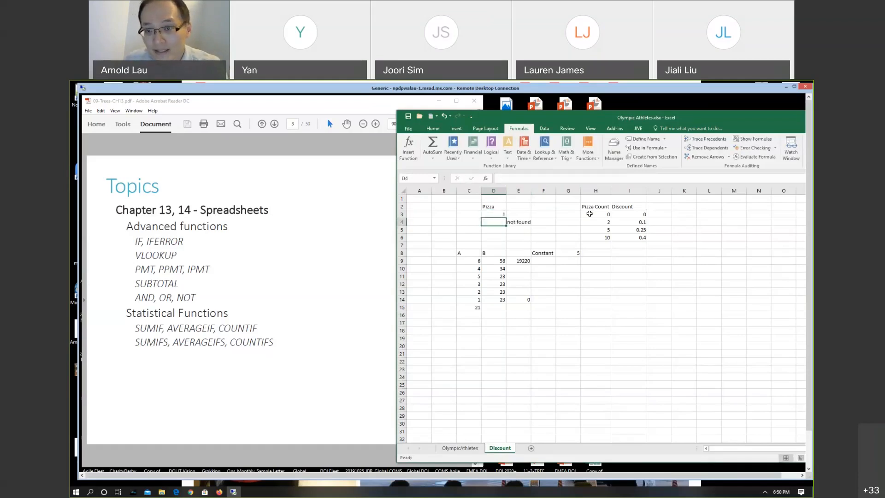
Step: Extend the error text of the IFERROR formula in E4 to "This is "&"not found"
{"action": "left_click", "coordinate": [524, 222]}
{"action": "left_click", "coordinate": [592, 178]}
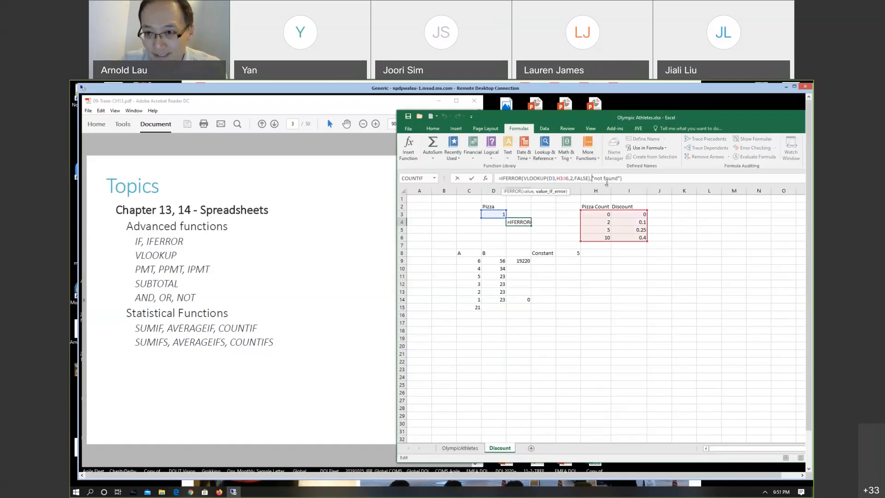
{"action": "type", "text": "&"}
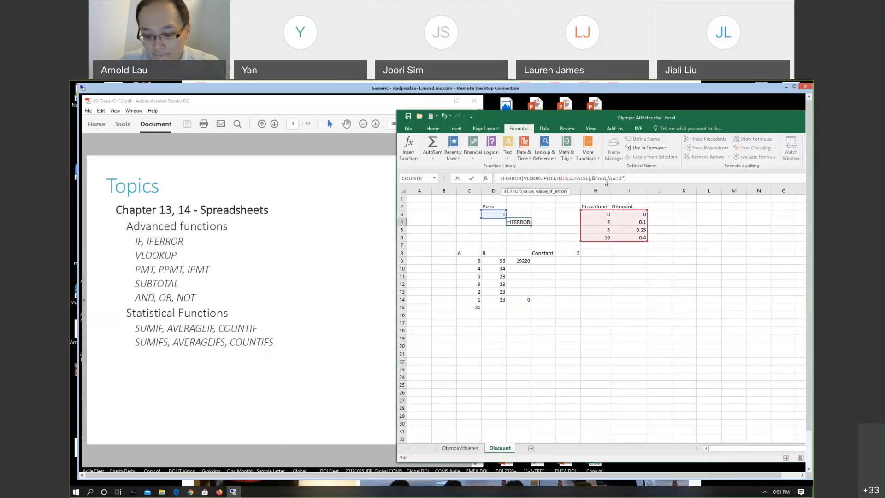
{"action": "type", "text": "\""}
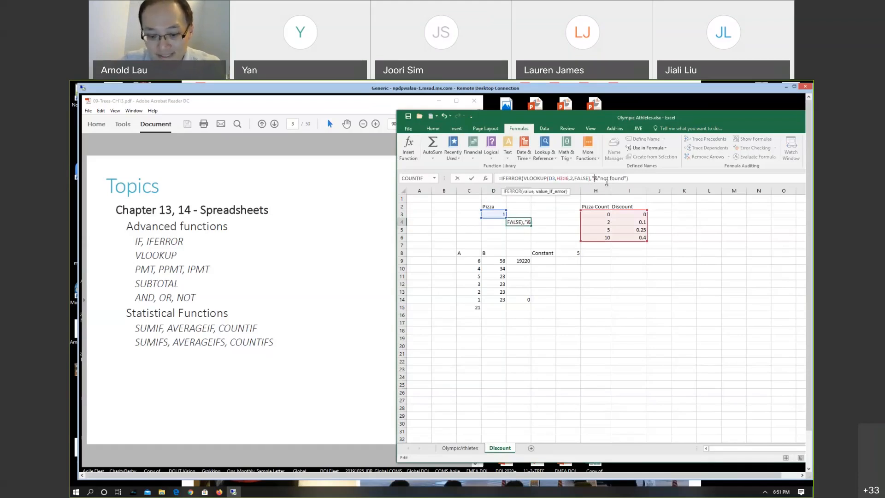
{"action": "type", "text": "This is \""}
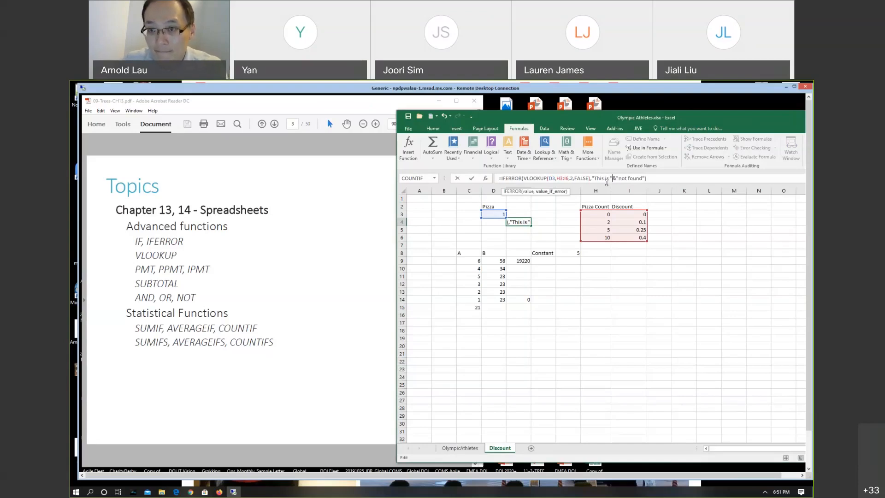
{"action": "key", "text": "Return"}
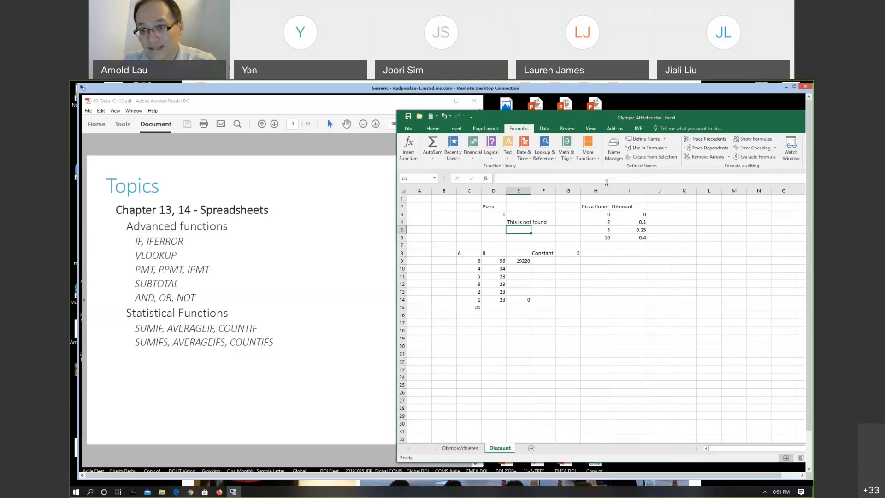
Step: Change the value if error of the IFERROR formula in E4 to D3&" not found"
{"action": "key", "text": "Up"}
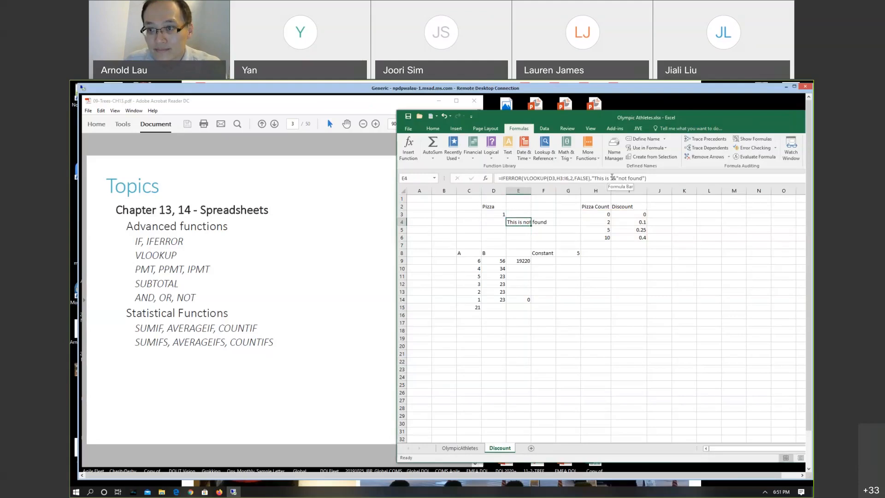
{"action": "left_click", "coordinate": [610, 178]}
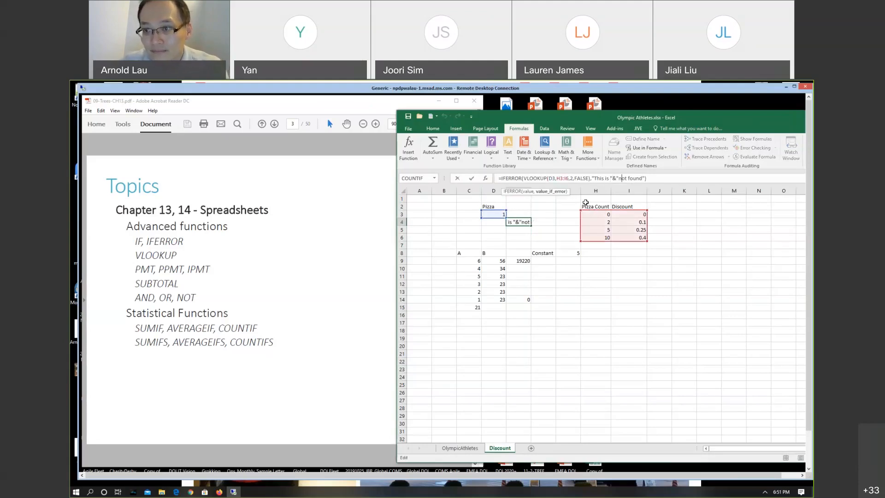
{"action": "key", "text": "Right"}
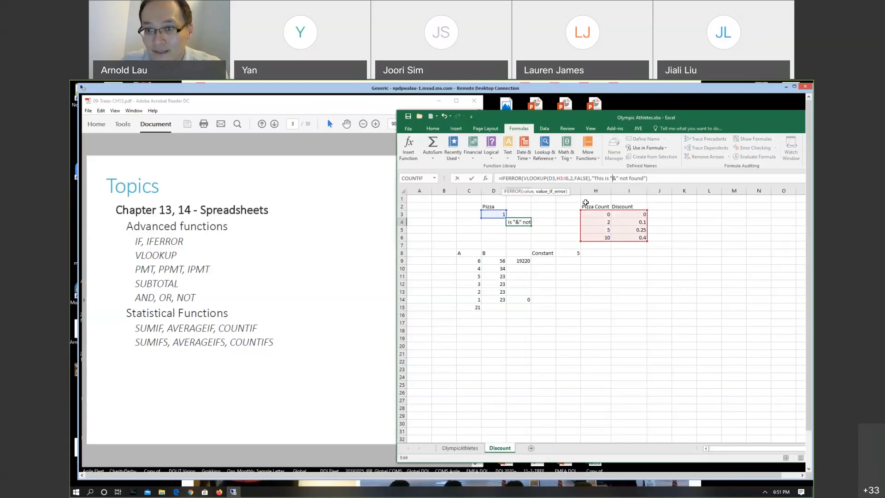
{"action": "key", "text": "BackSpace"}
{"action": "key", "text": "BackSpace"}
{"action": "key", "text": "BackSpace"}
{"action": "key", "text": "BackSpace"}
{"action": "key", "text": "BackSpace"}
{"action": "key", "text": "BackSpace"}
{"action": "key", "text": "BackSpace"}
{"action": "key", "text": "BackSpace"}
{"action": "key", "text": "BackSpace"}
{"action": "key", "text": "BackSpace"}
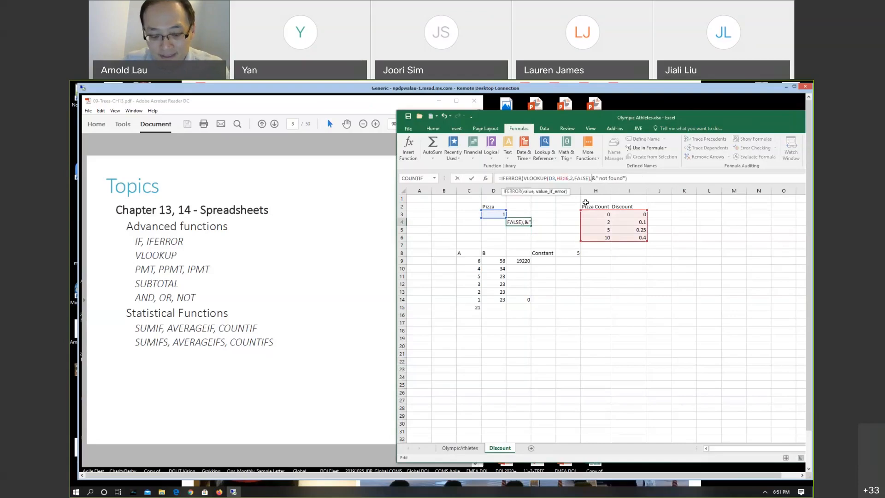
{"action": "type", "text": "D"}
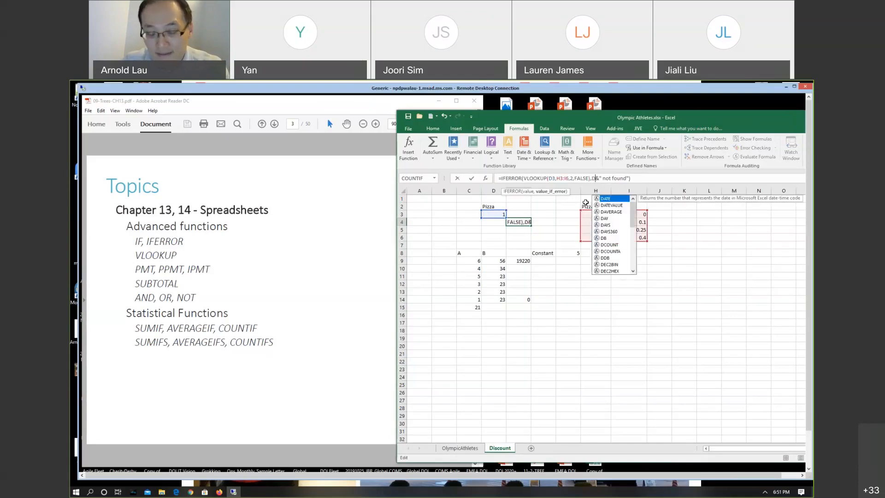
{"action": "type", "text": "3"}
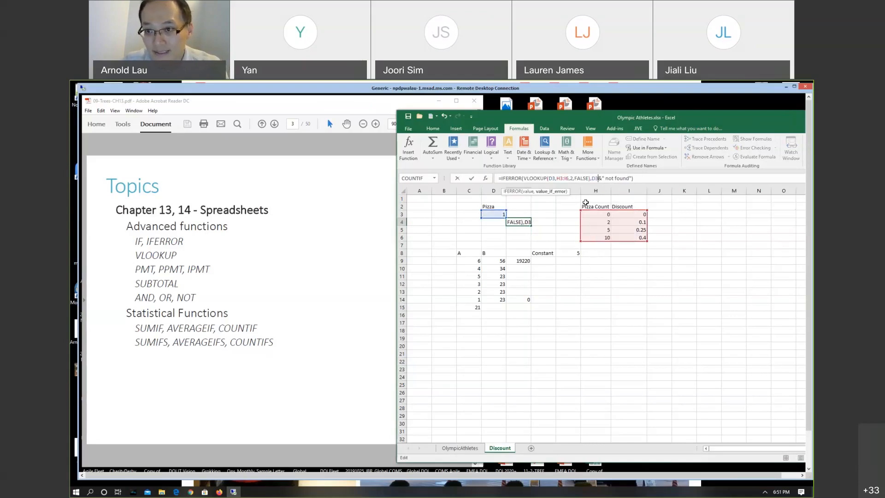
{"action": "key", "text": "Return"}
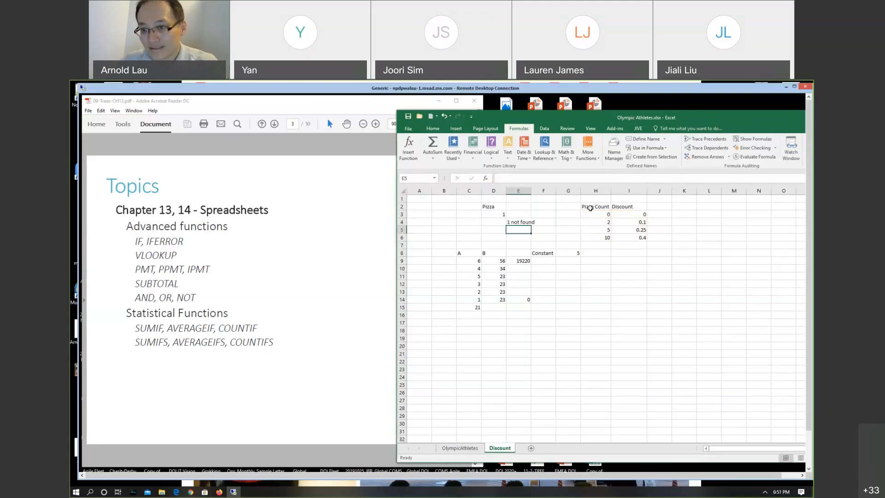
{"action": "key", "text": "Up"}
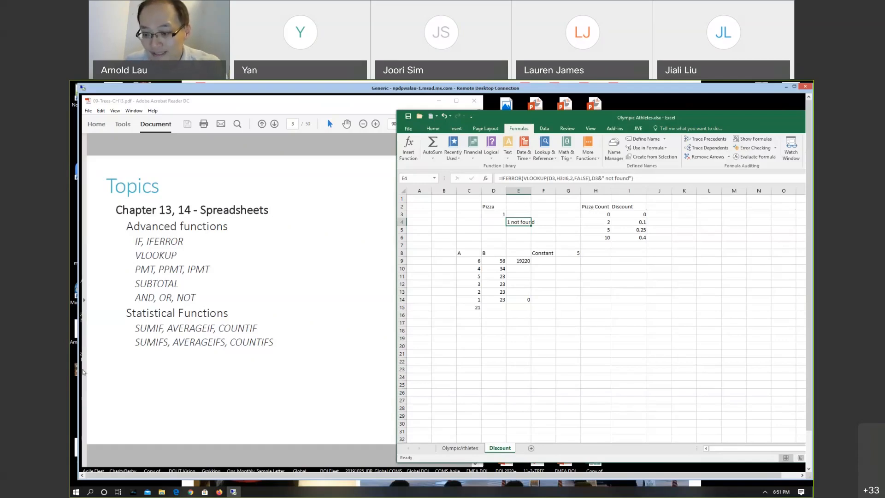
{"action": "key", "text": "Up"}
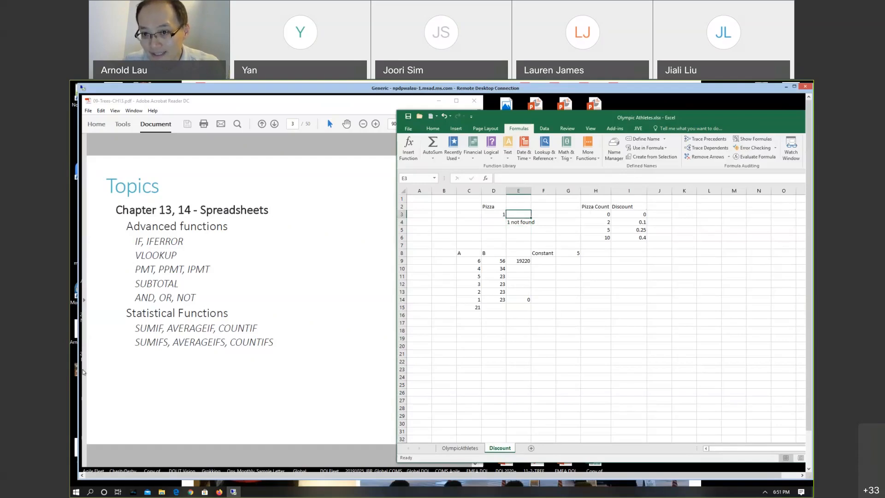
{"action": "key", "text": "Down"}
{"action": "key", "text": "Left"}
{"action": "key", "text": "Up"}
{"action": "key", "text": "Right"}
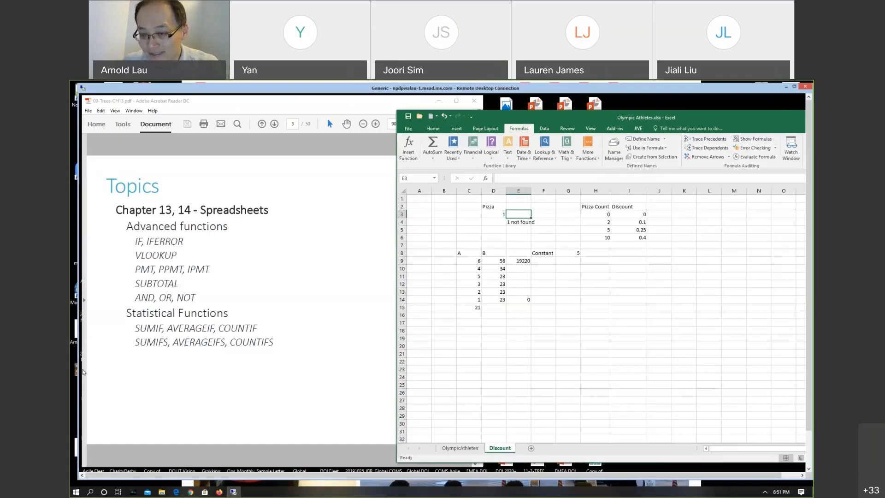
{"action": "key", "text": "Down"}
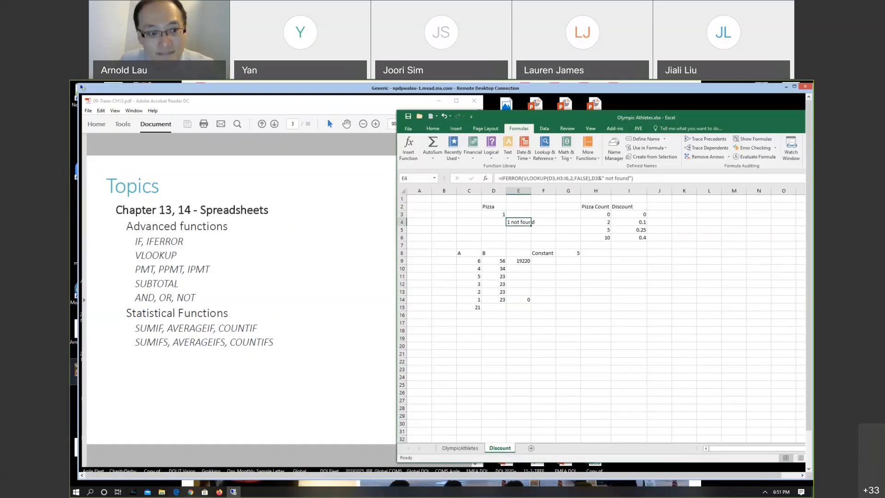
Step: Switch to the PDF slides in Adobe Acrobat and view the Topics slide on charts, formatting and What-If Analysis
{"action": "left_click", "coordinate": [152, 362]}
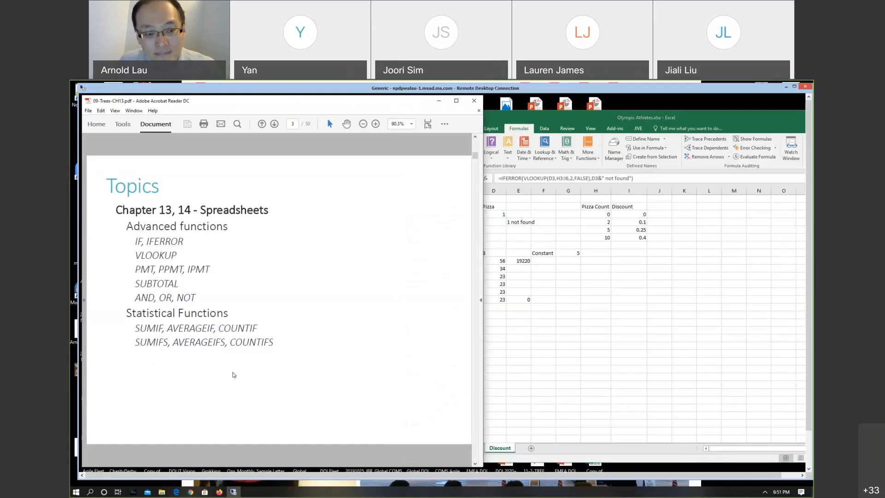
{"action": "scroll", "coordinate": [234, 374], "scroll_direction": "down", "scroll_amount": 1}
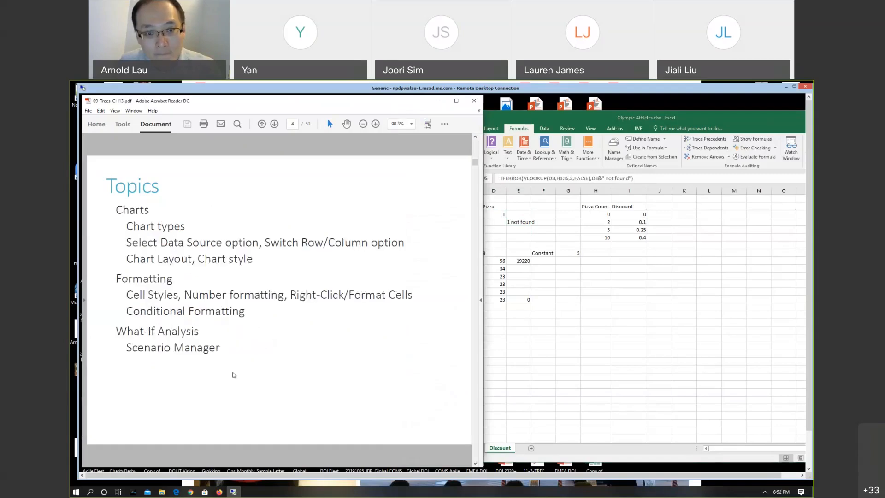
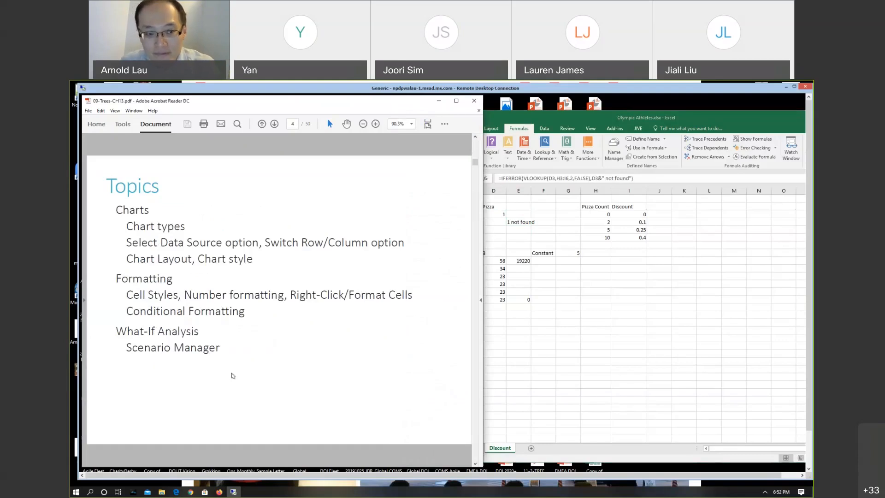
Step: Switch back to Excel's OlympicAthletes sheet, move the window so all medal columns show, and slightly narrow the Athlete column
{"action": "left_click", "coordinate": [562, 351]}
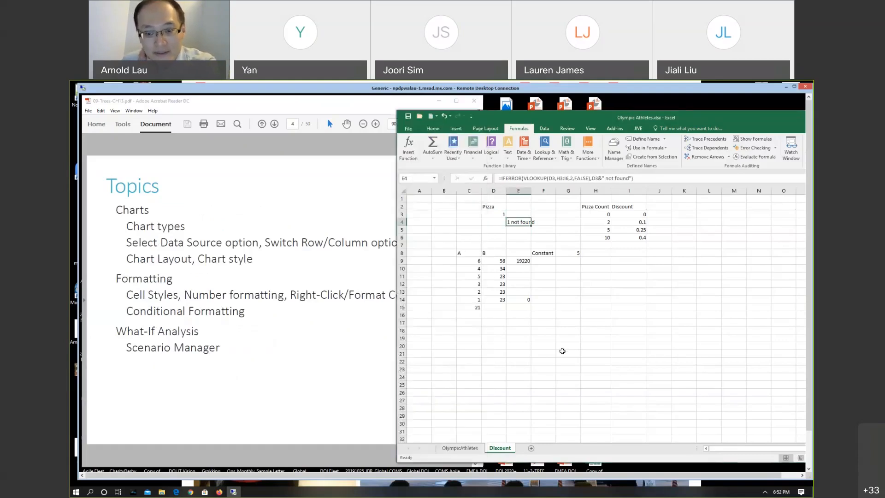
{"action": "left_click", "coordinate": [460, 448]}
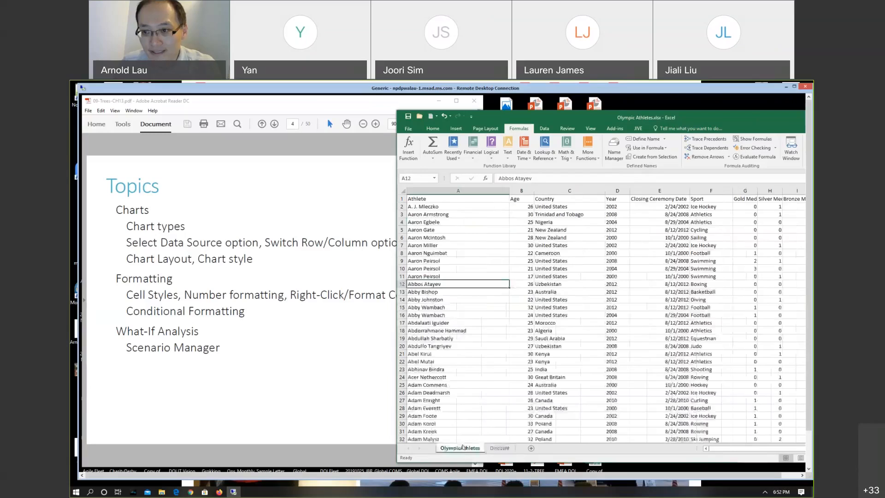
{"action": "left_click_drag", "start_coordinate": [556, 111], "coordinate": [415, 105]}
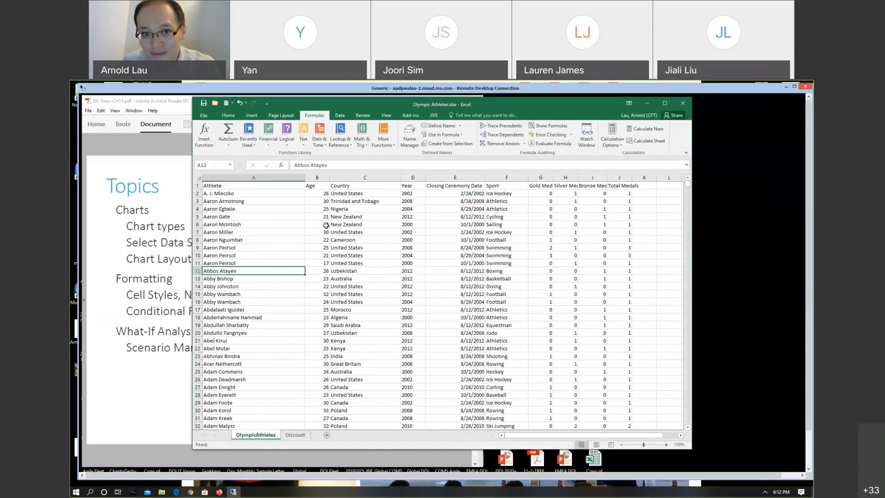
{"action": "left_click_drag", "start_coordinate": [304, 178], "coordinate": [295, 177]}
Step: Examine the athlete data, from the age, country, year and sport columns to the Total Medals formula
{"action": "scroll", "coordinate": [348, 278], "scroll_direction": "down", "scroll_amount": 4}
{"action": "scroll", "coordinate": [359, 272], "scroll_direction": "up", "scroll_amount": 4}
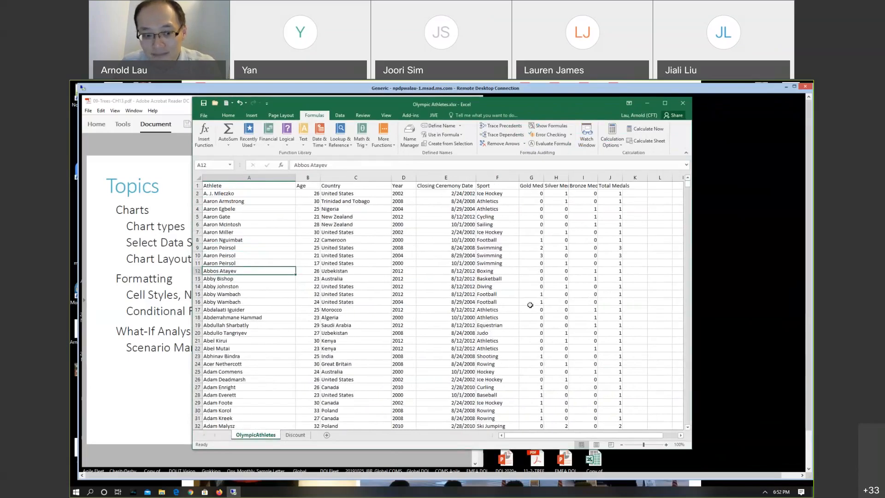
{"action": "left_click", "coordinate": [550, 294]}
{"action": "left_click", "coordinate": [498, 232]}
{"action": "left_click", "coordinate": [323, 257]}
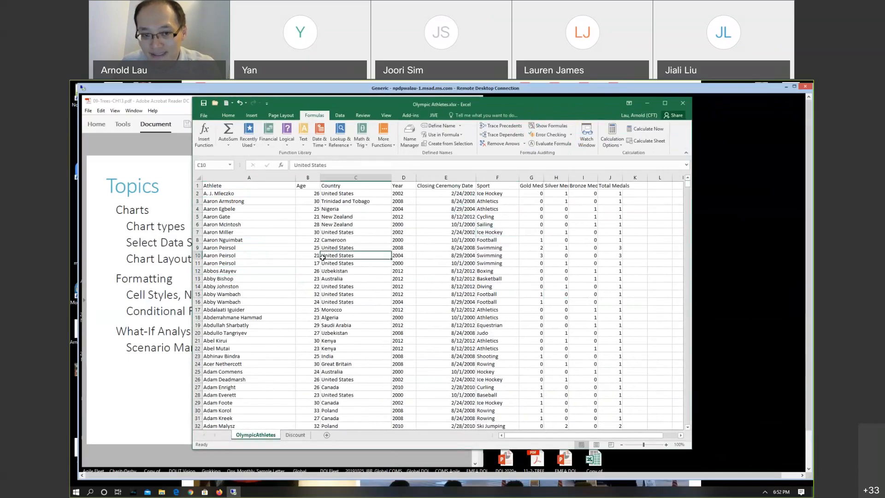
{"action": "left_click", "coordinate": [253, 239]}
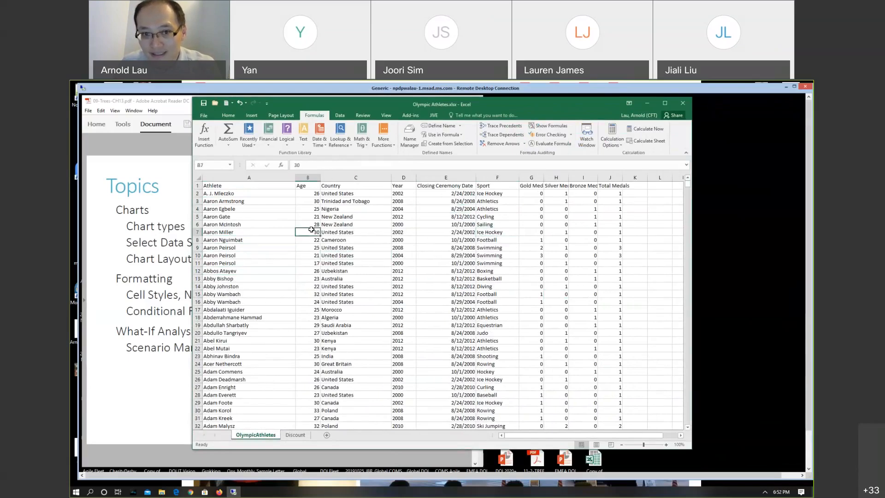
{"action": "left_click", "coordinate": [354, 217]}
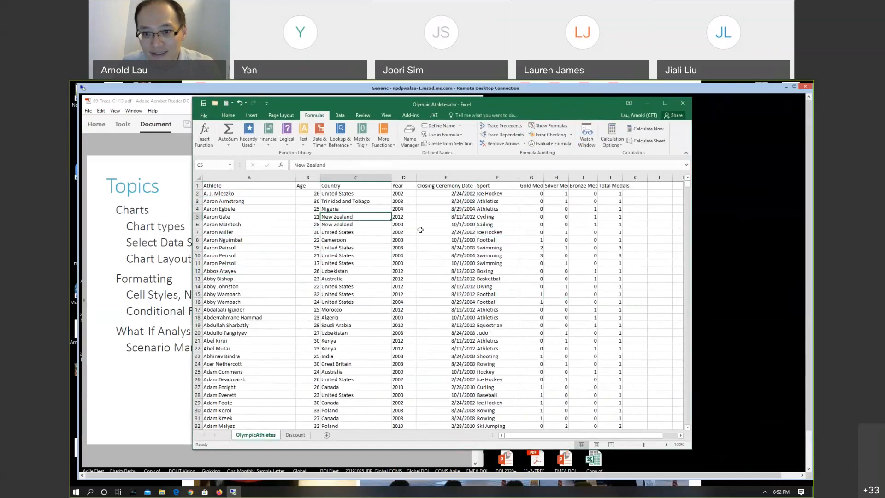
{"action": "left_click", "coordinate": [405, 231]}
{"action": "left_click", "coordinate": [445, 231]}
{"action": "left_click", "coordinate": [496, 225]}
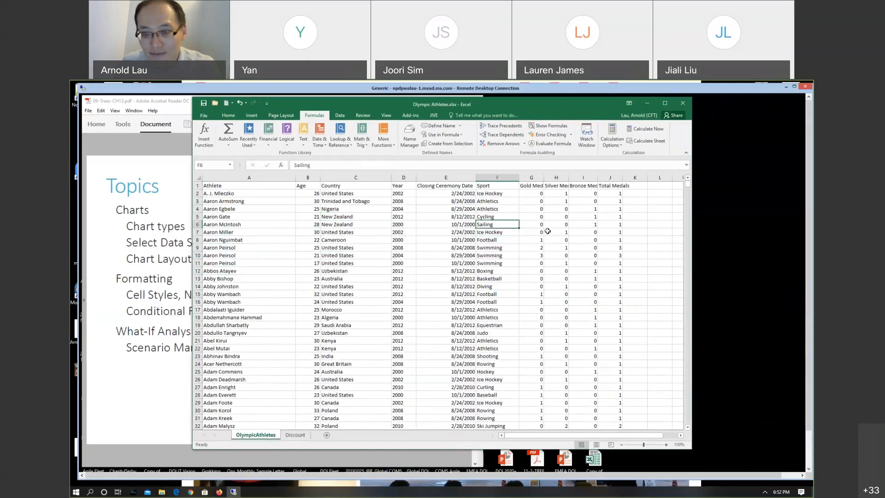
{"action": "left_click", "coordinate": [650, 278]}
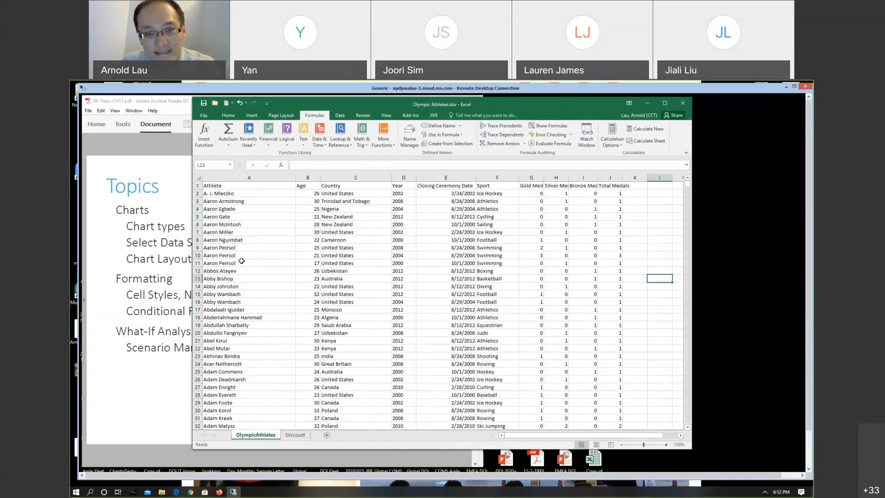
{"action": "left_click", "coordinate": [612, 215]}
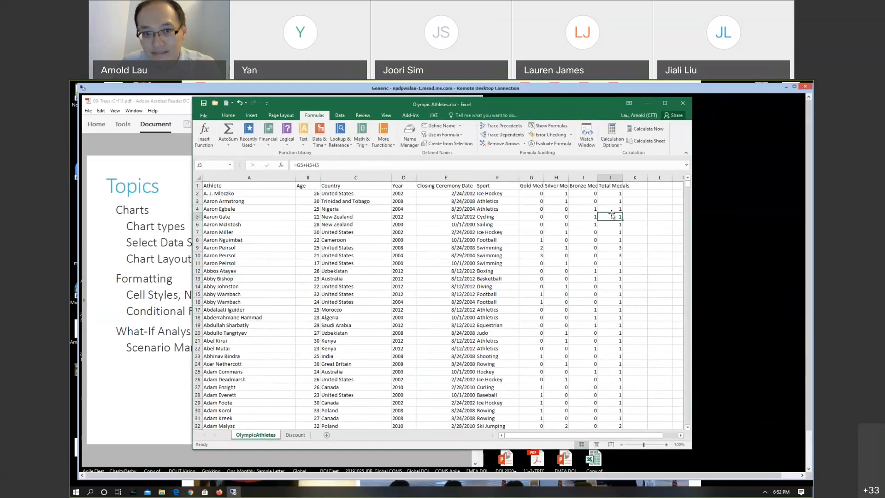
{"action": "left_click", "coordinate": [286, 256]}
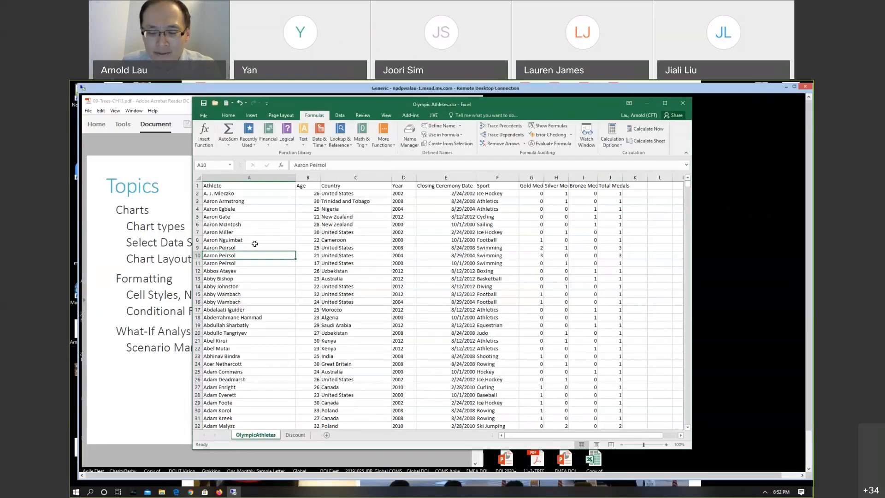
Step: Convert the whole athlete data range on the OlympicAthletes sheet into a table with headers
{"action": "left_click", "coordinate": [249, 219]}
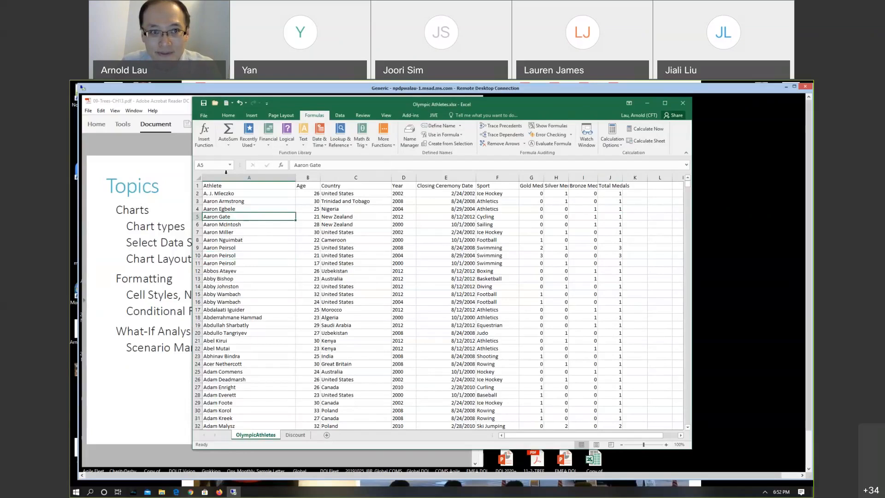
{"action": "left_click", "coordinate": [252, 116]}
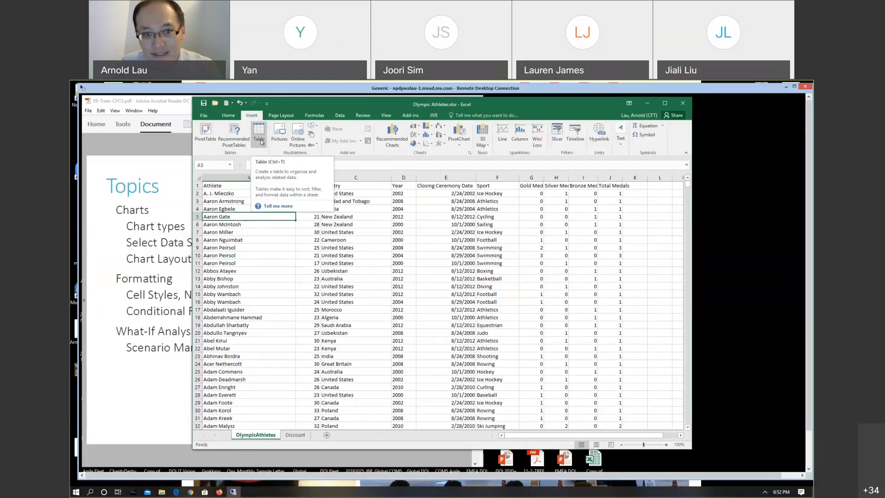
{"action": "left_click", "coordinate": [258, 132]}
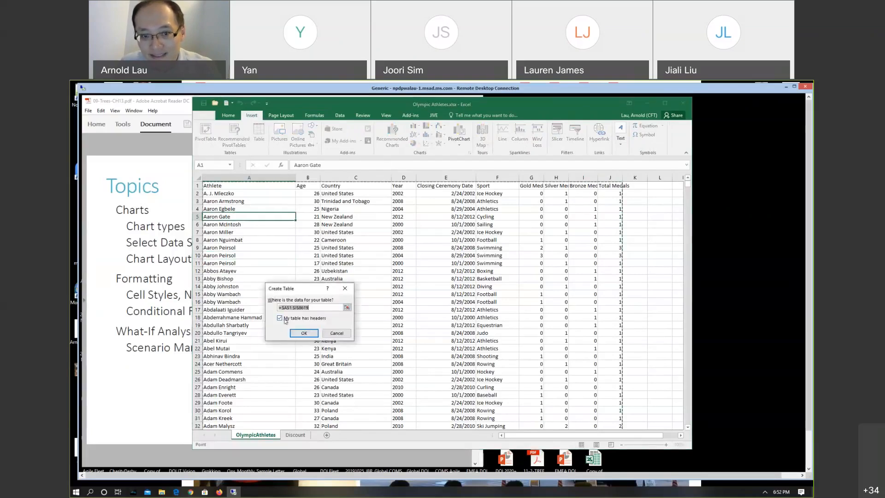
{"action": "left_click", "coordinate": [304, 332]}
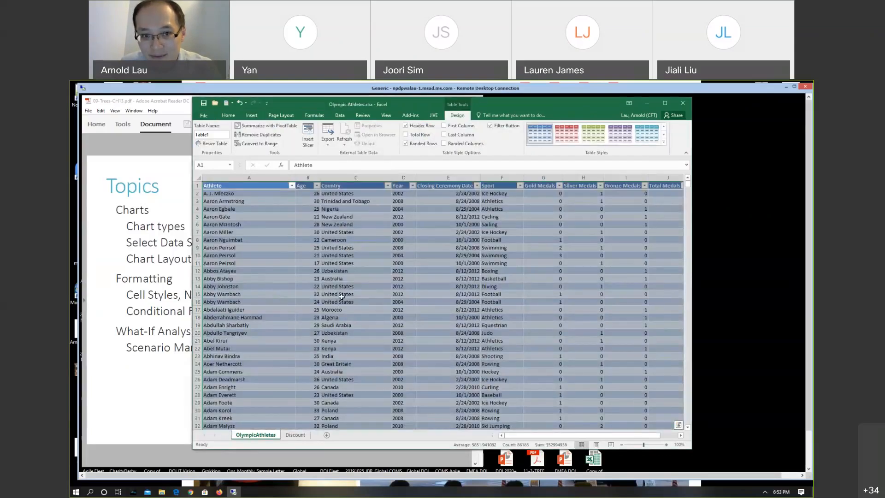
Step: Inspect the new table's rows and the sort and filter options of its Athlete column
{"action": "left_click", "coordinate": [341, 298]}
{"action": "left_click", "coordinate": [265, 209]}
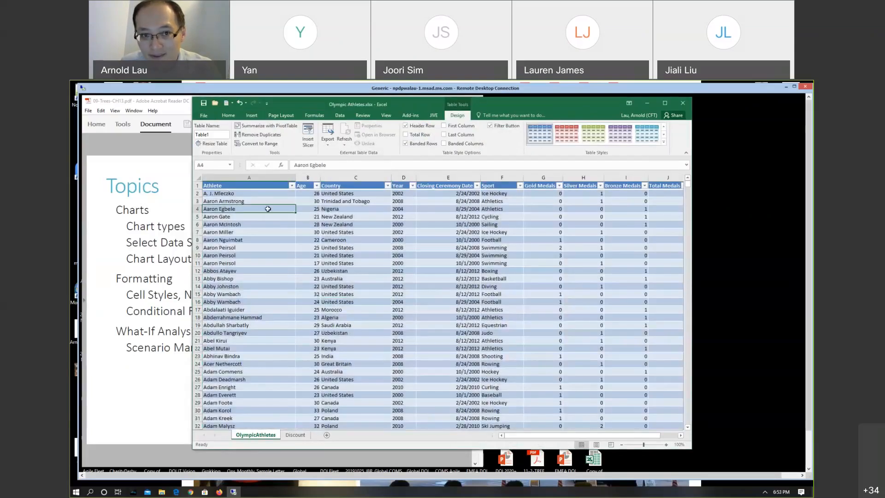
{"action": "left_click", "coordinate": [267, 202]}
{"action": "left_click", "coordinate": [272, 239]}
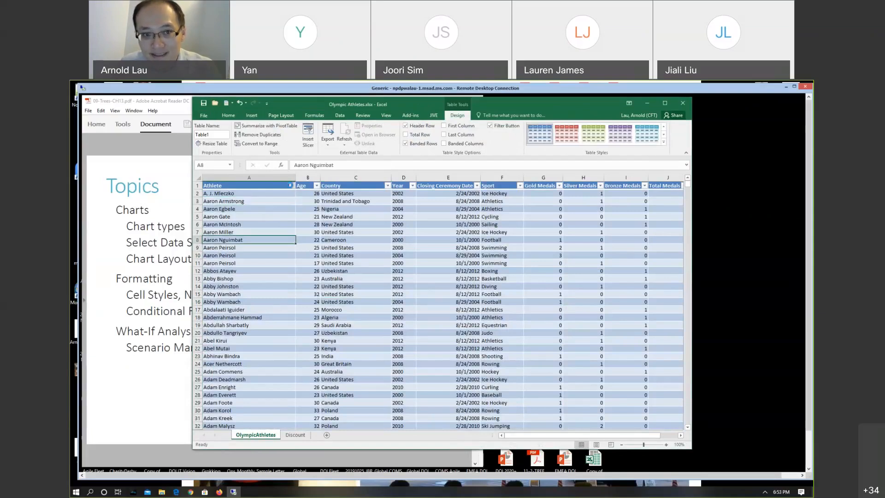
{"action": "left_click", "coordinate": [290, 184]}
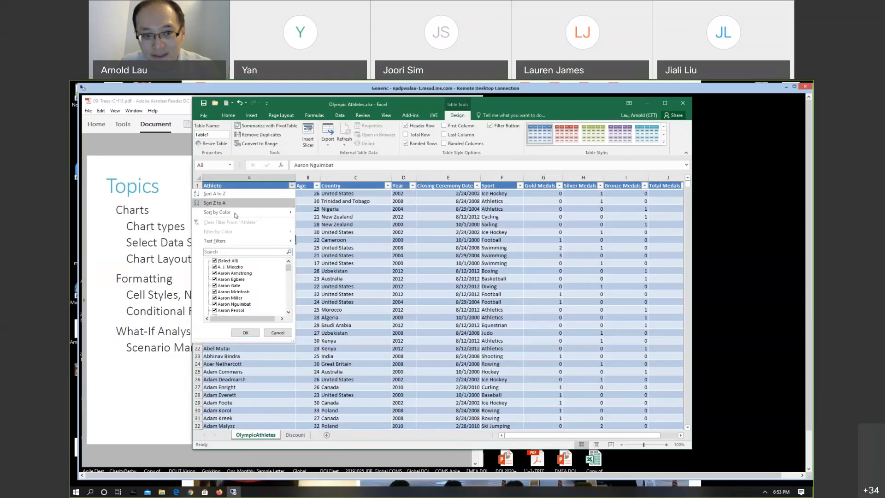
{"action": "left_click", "coordinate": [245, 332]}
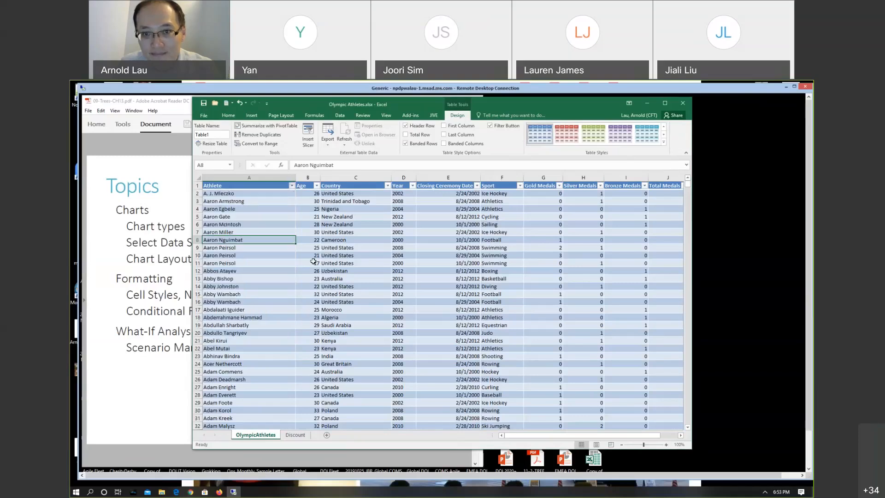
Step: Rename the athlete data table as Olympics
{"action": "left_click", "coordinate": [274, 255]}
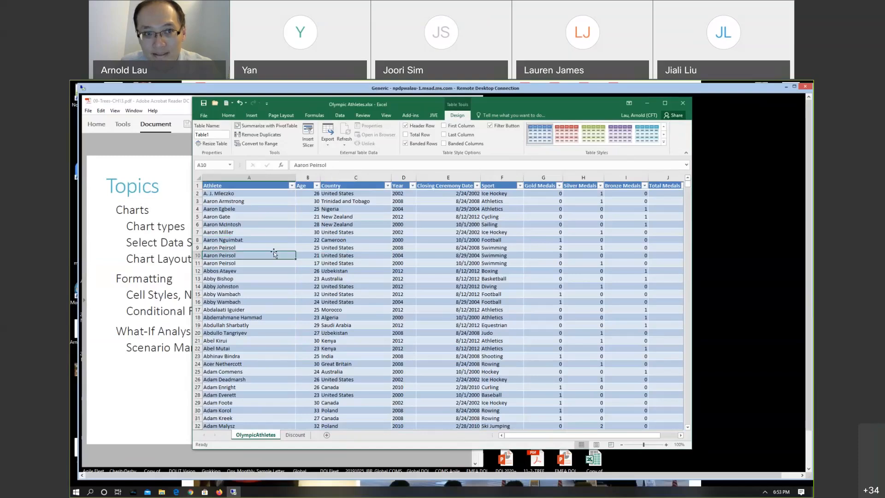
{"action": "left_click", "coordinate": [209, 132]}
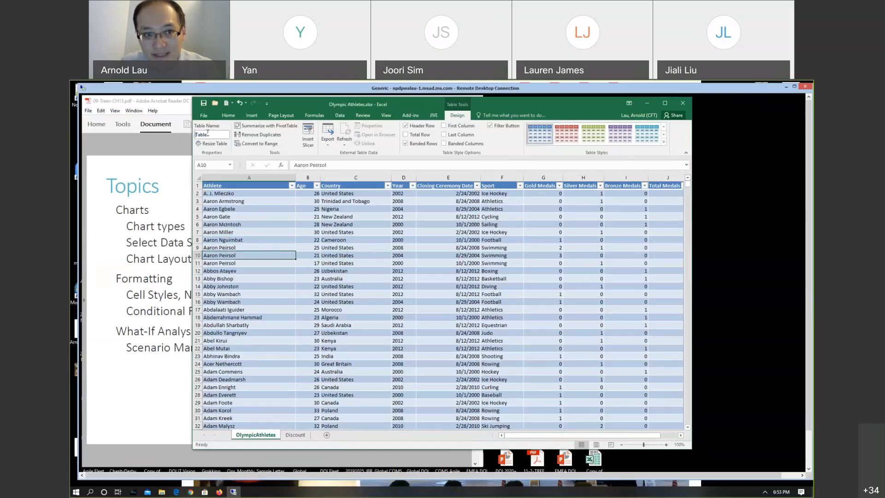
{"action": "left_click_drag", "start_coordinate": [207, 135], "coordinate": [194, 136]}
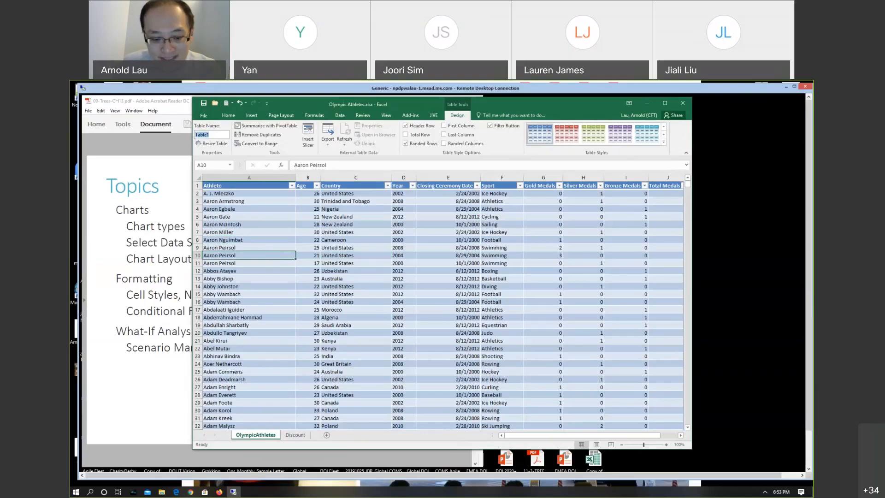
{"action": "type", "text": "A"}
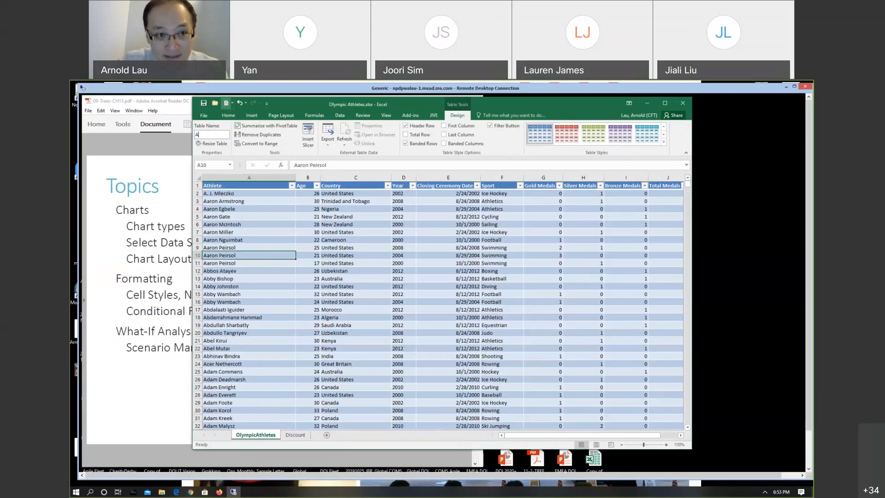
{"action": "key", "text": "BackSpace"}
{"action": "type", "text": "Olympics"}
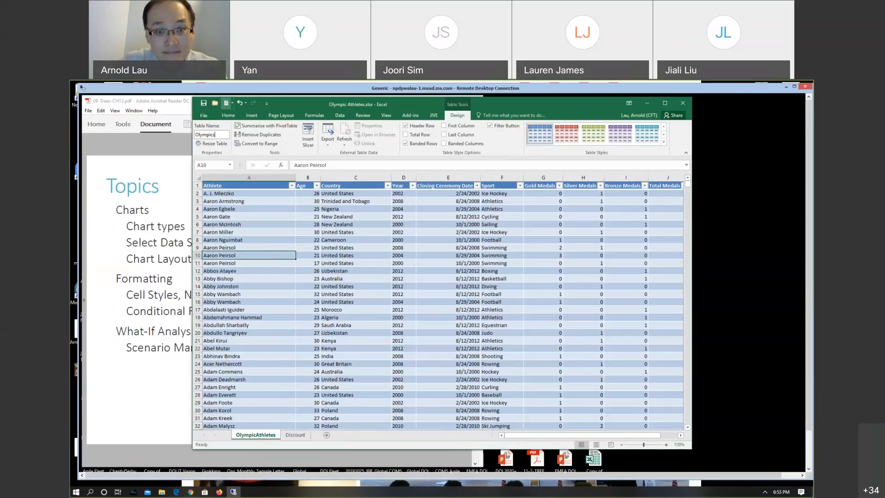
{"action": "key", "text": "Return"}
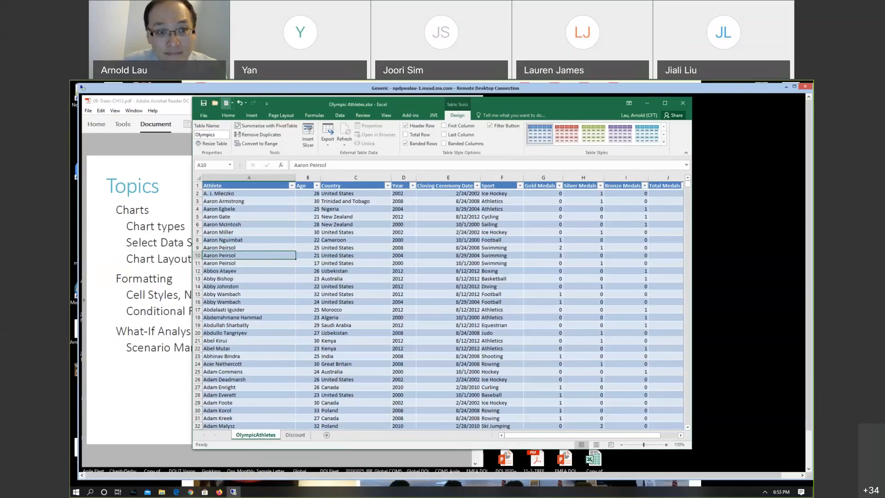
Step: Enlarge the workbook window slightly so the whole Total Medals column fits in view
{"action": "left_click", "coordinate": [404, 362]}
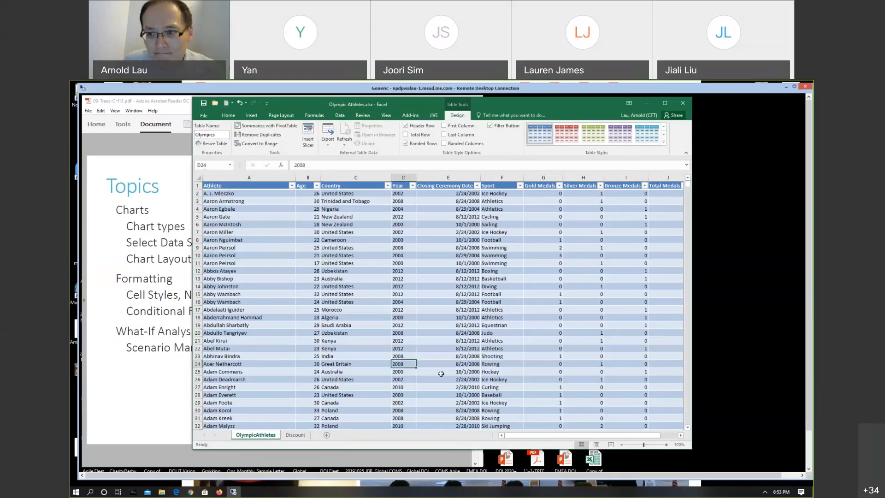
{"action": "left_click_drag", "start_coordinate": [691, 448], "coordinate": [704, 464]}
{"action": "left_click", "coordinate": [502, 317]}
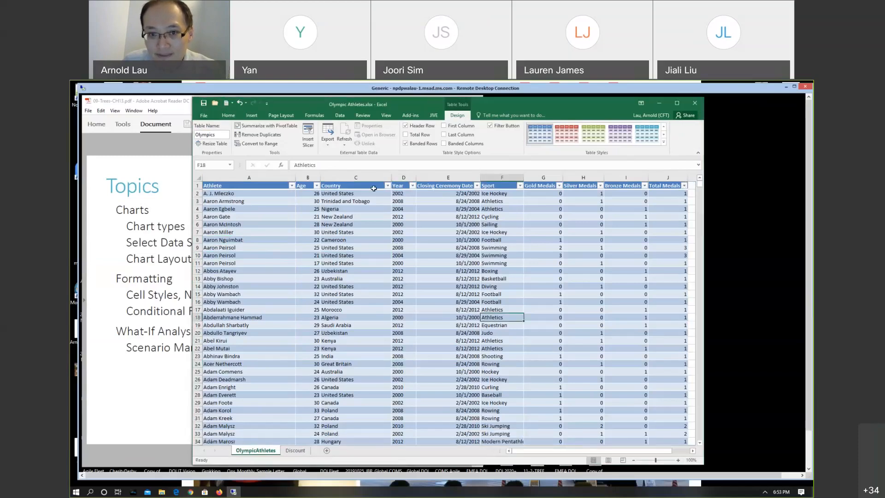
Step: Examine the Olympics table through to its last rows and the empty rows beneath it, checking how the column headers behave
{"action": "scroll", "coordinate": [421, 283], "scroll_direction": "down", "scroll_amount": 2}
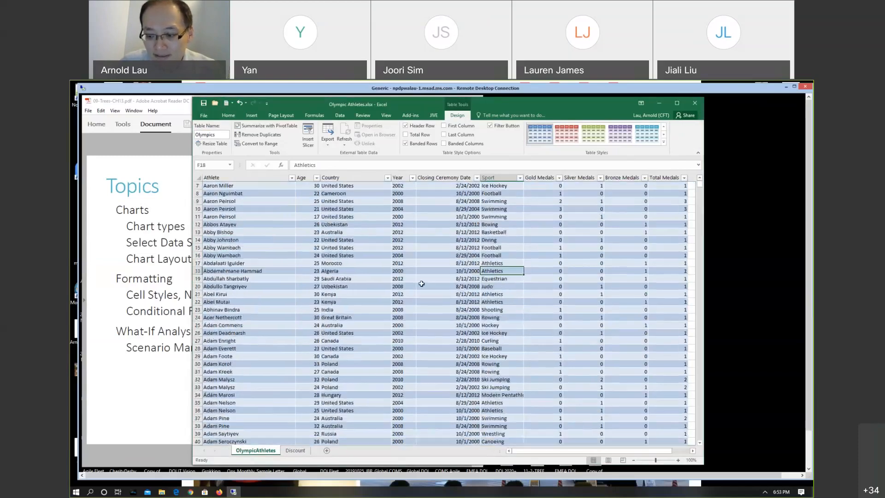
{"action": "key", "text": "Page_Down"}
{"action": "key", "text": "Page_Down"}
{"action": "key", "text": "Page_Down"}
{"action": "key", "text": "Page_Down"}
{"action": "key", "text": "Page_Down"}
{"action": "key", "text": "Page_Down"}
{"action": "key", "text": "Page_Down"}
{"action": "key", "text": "Page_Down"}
{"action": "key", "text": "Page_Down"}
{"action": "key", "text": "Page_Down"}
{"action": "key", "text": "Page_Down"}
{"action": "key", "text": "Page_Down"}
{"action": "key", "text": "Page_Down"}
{"action": "key", "text": "Page_Down"}
{"action": "key", "text": "Page_Down"}
{"action": "key", "text": "Page_Down"}
{"action": "key", "text": "Page_Down"}
{"action": "key", "text": "Page_Down"}
{"action": "key", "text": "Page_Down"}
{"action": "key", "text": "Page_Down"}
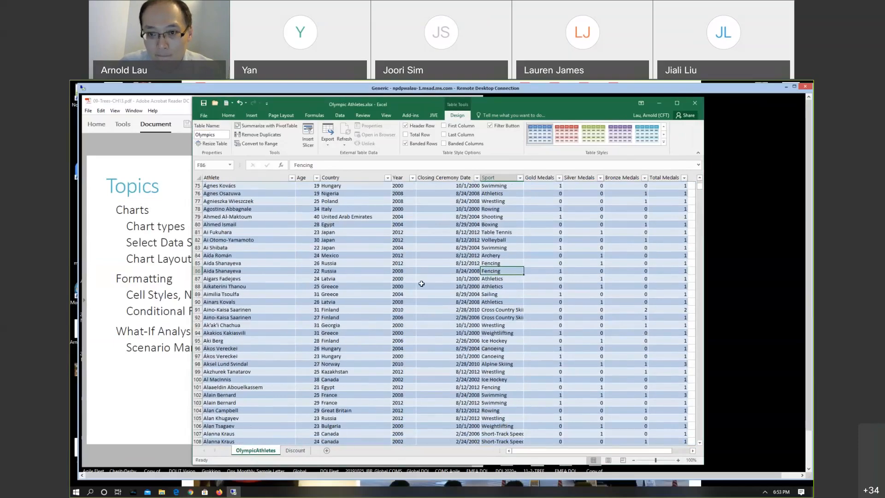
{"action": "key", "text": "Page_Down"}
{"action": "key", "text": "Page_Down"}
{"action": "key", "text": "Page_Down"}
{"action": "key", "text": "Page_Down"}
{"action": "key", "text": "Page_Down"}
{"action": "key", "text": "Page_Down"}
{"action": "key", "text": "Page_Down"}
{"action": "key", "text": "Page_Down"}
{"action": "key", "text": "Page_Down"}
{"action": "key", "text": "Page_Down"}
{"action": "key", "text": "Page_Down"}
{"action": "key", "text": "Page_Down"}
{"action": "key", "text": "Page_Down"}
{"action": "key", "text": "Page_Down"}
{"action": "key", "text": "Page_Down"}
{"action": "key", "text": "Page_Down"}
{"action": "key", "text": "Page_Down"}
{"action": "key", "text": "Page_Down"}
{"action": "key", "text": "Page_Down"}
{"action": "key", "text": "Page_Down"}
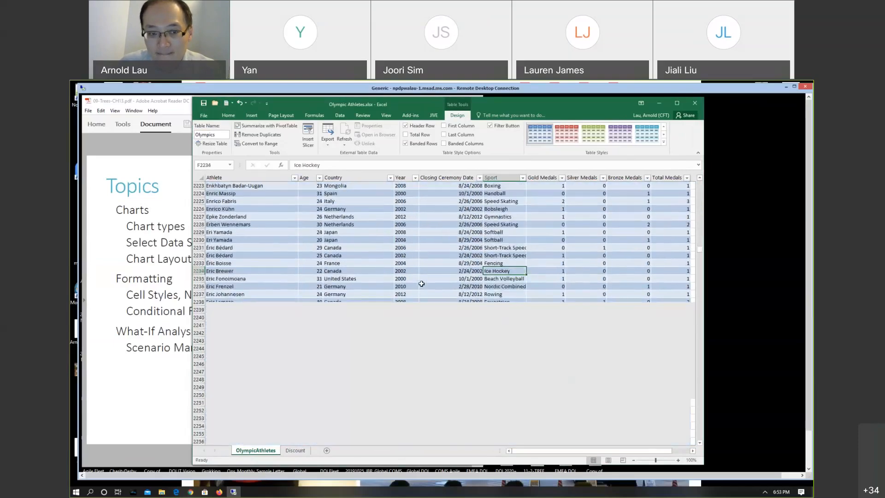
{"action": "key", "text": "Page_Down"}
{"action": "key", "text": "Page_Down"}
{"action": "key", "text": "Page_Down"}
{"action": "key", "text": "Page_Down"}
{"action": "key", "text": "Page_Down"}
{"action": "key", "text": "Page_Down"}
{"action": "key", "text": "Page_Down"}
{"action": "key", "text": "Page_Down"}
{"action": "key", "text": "Page_Down"}
{"action": "key", "text": "Page_Down"}
{"action": "key", "text": "Page_Down"}
{"action": "key", "text": "Page_Down"}
{"action": "key", "text": "Page_Down"}
{"action": "key", "text": "Page_Down"}
{"action": "key", "text": "Page_Down"}
{"action": "key", "text": "Page_Down"}
{"action": "key", "text": "Page_Down"}
{"action": "key", "text": "Page_Down"}
{"action": "key", "text": "Page_Down"}
{"action": "key", "text": "Page_Down"}
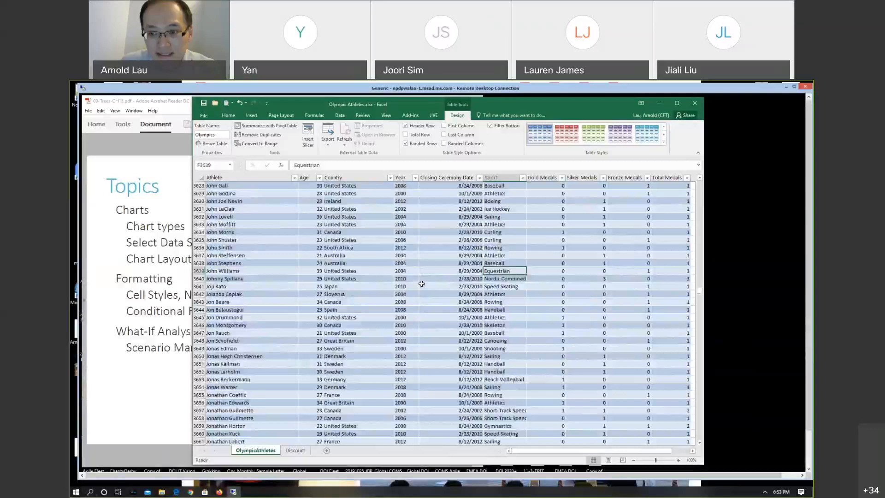
{"action": "key", "text": "Page_Down"}
{"action": "key", "text": "Page_Down"}
{"action": "key", "text": "Page_Down"}
{"action": "key", "text": "Page_Down"}
{"action": "key", "text": "Page_Down"}
{"action": "key", "text": "Page_Down"}
{"action": "key", "text": "Page_Down"}
{"action": "key", "text": "Page_Down"}
{"action": "key", "text": "Page_Down"}
{"action": "key", "text": "Page_Down"}
{"action": "key", "text": "Page_Down"}
{"action": "key", "text": "Page_Down"}
{"action": "key", "text": "Page_Down"}
{"action": "key", "text": "Page_Down"}
{"action": "key", "text": "Page_Down"}
{"action": "key", "text": "Page_Down"}
{"action": "key", "text": "Page_Down"}
{"action": "key", "text": "Page_Down"}
{"action": "key", "text": "Page_Down"}
{"action": "key", "text": "Page_Down"}
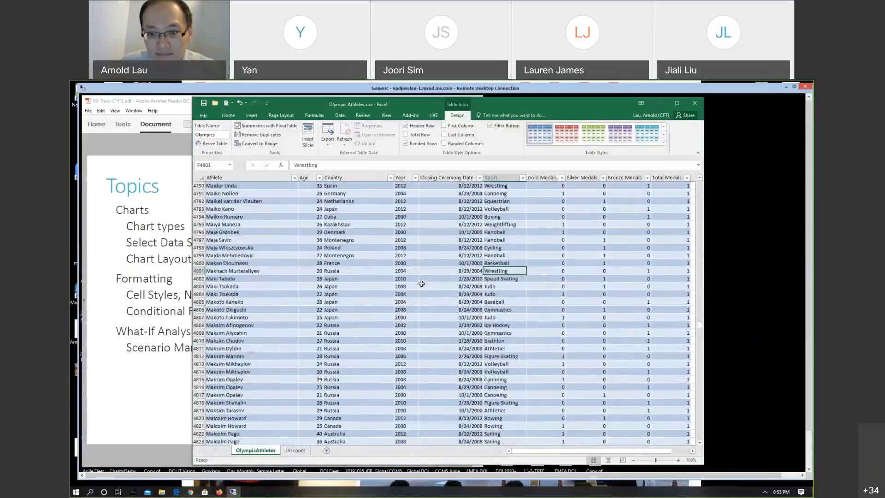
{"action": "key", "text": "Page_Down"}
{"action": "key", "text": "Page_Down"}
{"action": "key", "text": "Page_Down"}
{"action": "key", "text": "Page_Down"}
{"action": "key", "text": "Page_Down"}
{"action": "key", "text": "Page_Down"}
{"action": "key", "text": "Page_Down"}
{"action": "key", "text": "Page_Down"}
{"action": "key", "text": "Page_Down"}
{"action": "key", "text": "Page_Down"}
{"action": "key", "text": "Page_Down"}
{"action": "key", "text": "Page_Down"}
{"action": "key", "text": "Page_Down"}
{"action": "key", "text": "Page_Down"}
{"action": "key", "text": "Page_Down"}
{"action": "key", "text": "Page_Down"}
{"action": "key", "text": "Page_Down"}
{"action": "key", "text": "Page_Down"}
{"action": "key", "text": "Page_Down"}
{"action": "key", "text": "Page_Down"}
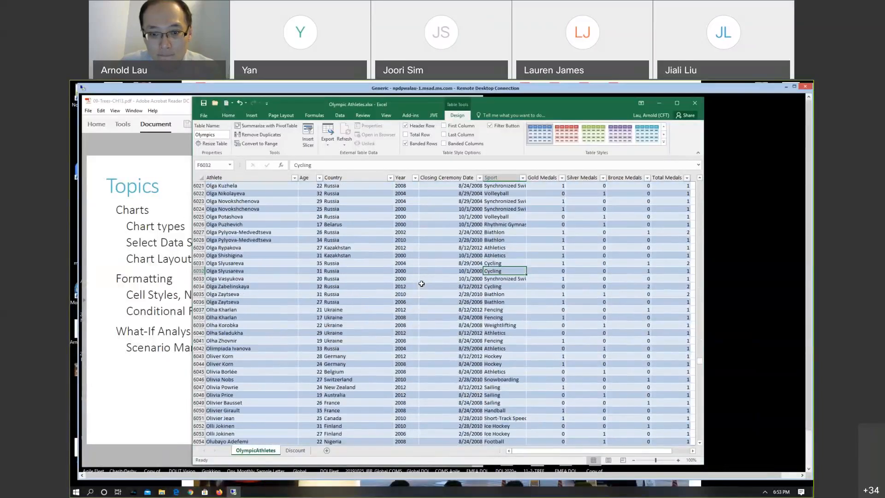
{"action": "key", "text": "Page_Down"}
{"action": "key", "text": "Page_Down"}
{"action": "key", "text": "Page_Down"}
{"action": "key", "text": "Page_Down"}
{"action": "key", "text": "Page_Down"}
{"action": "key", "text": "Page_Down"}
{"action": "key", "text": "Page_Down"}
{"action": "key", "text": "Page_Down"}
{"action": "key", "text": "Page_Down"}
{"action": "key", "text": "Page_Down"}
{"action": "key", "text": "Page_Down"}
{"action": "key", "text": "Page_Down"}
{"action": "key", "text": "Page_Down"}
{"action": "key", "text": "Page_Down"}
{"action": "key", "text": "Page_Down"}
{"action": "key", "text": "Page_Down"}
{"action": "key", "text": "Page_Down"}
{"action": "key", "text": "Page_Down"}
{"action": "key", "text": "Page_Down"}
{"action": "key", "text": "Page_Down"}
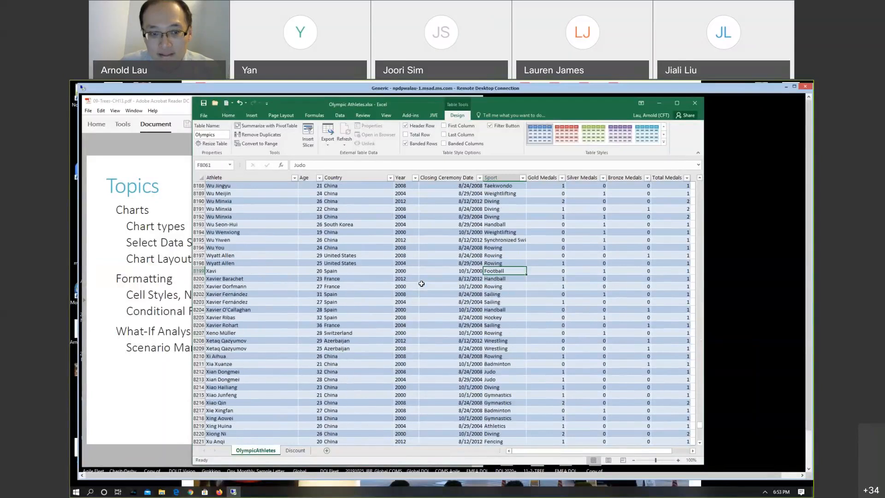
{"action": "key", "text": "Page_Up"}
{"action": "key", "text": "Page_Up"}
{"action": "key", "text": "Page_Up"}
{"action": "key", "text": "Page_Up"}
{"action": "key", "text": "Page_Up"}
{"action": "key", "text": "Page_Up"}
{"action": "key", "text": "Page_Up"}
{"action": "key", "text": "Page_Up"}
{"action": "key", "text": "Page_Up"}
{"action": "key", "text": "Page_Up"}
{"action": "key", "text": "Page_Up"}
{"action": "key", "text": "Page_Up"}
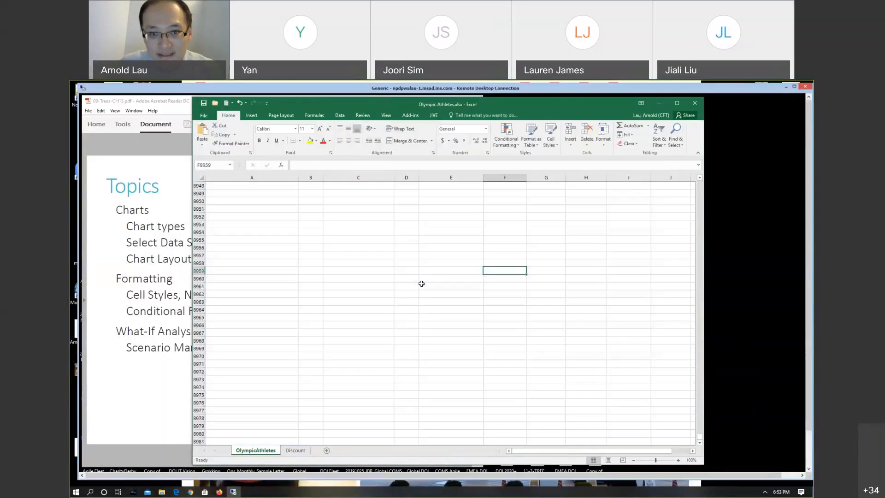
{"action": "key", "text": "Page_Up"}
{"action": "key", "text": "Page_Up"}
{"action": "key", "text": "Page_Up"}
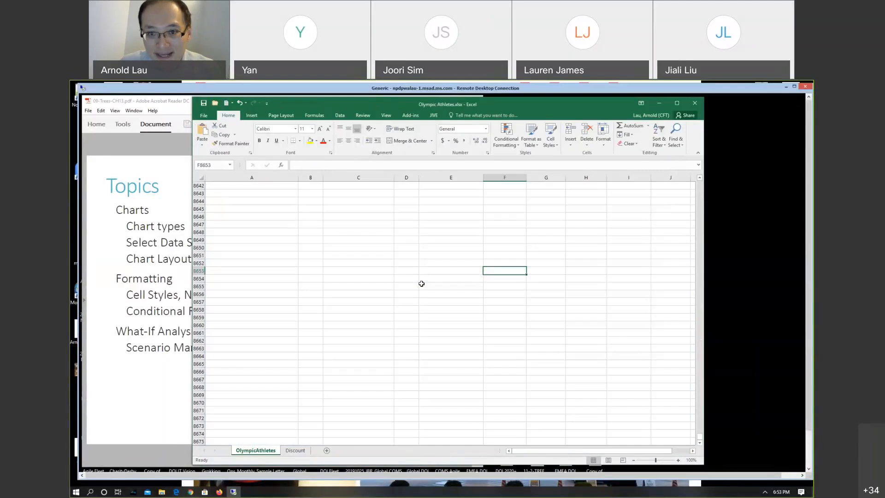
{"action": "key", "text": "Page_Up"}
{"action": "key", "text": "Page_Up"}
{"action": "key", "text": "Page_Up"}
{"action": "key", "text": "Page_Down"}
{"action": "key", "text": "Page_Down"}
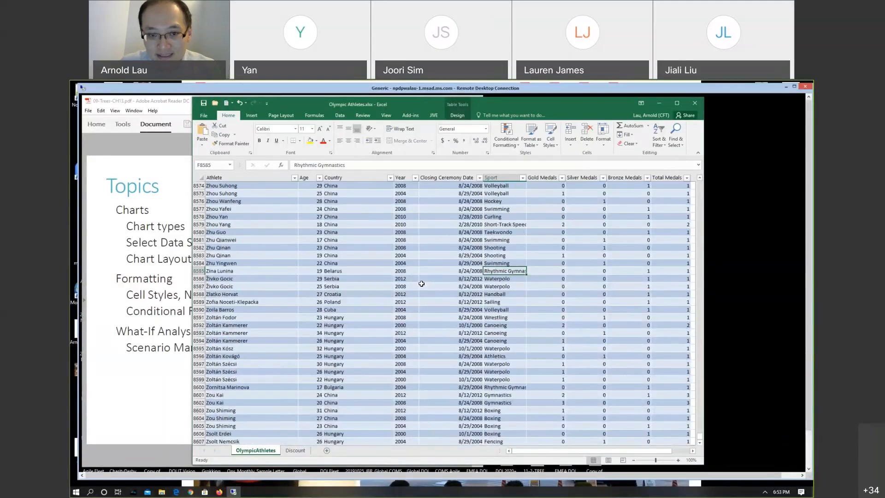
Step: Start a SUBTOTAL formula in cell C8620 beneath the Olympics table and review the function numbers it offers
{"action": "left_click", "coordinate": [343, 279]}
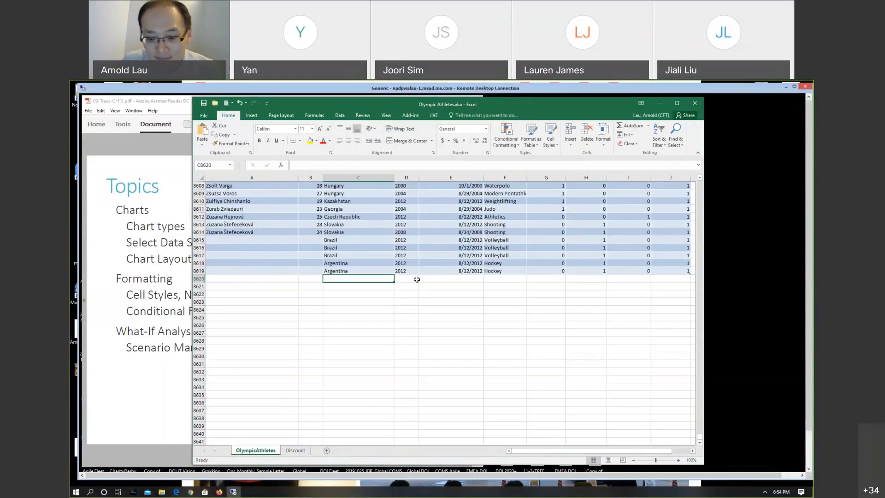
{"action": "type", "text": "=sy"}
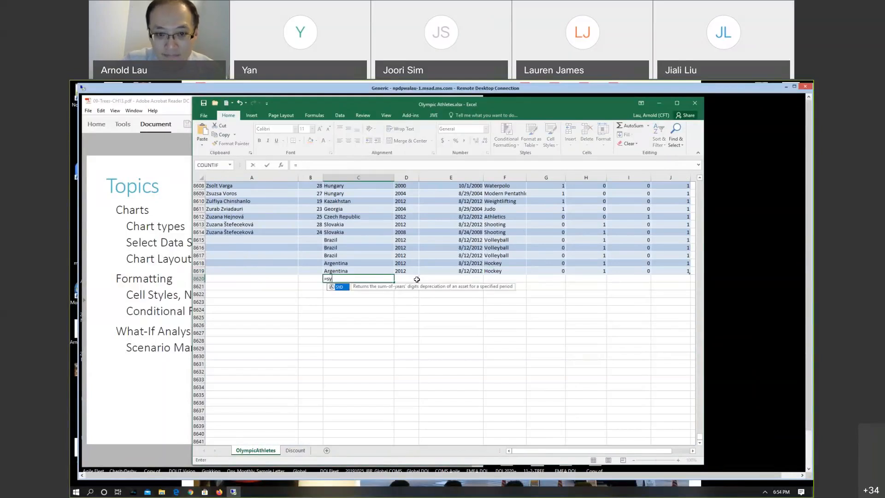
{"action": "key", "text": "BackSpace"}
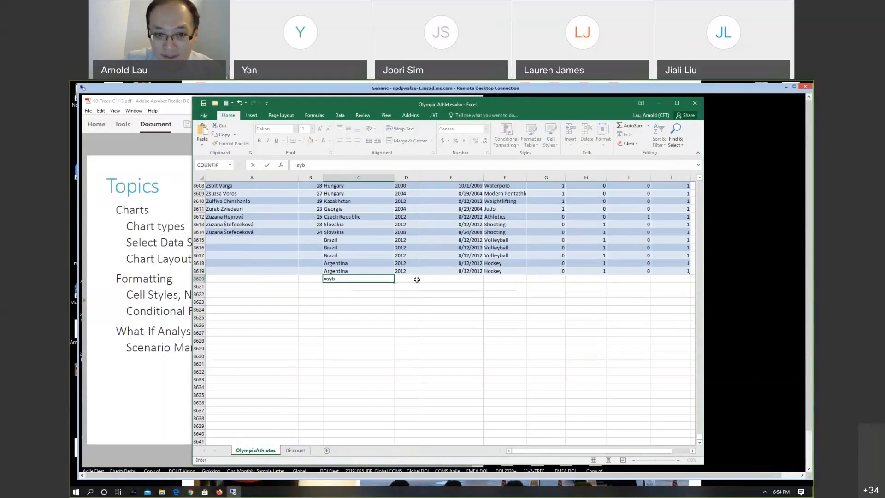
{"action": "type", "text": "ub"}
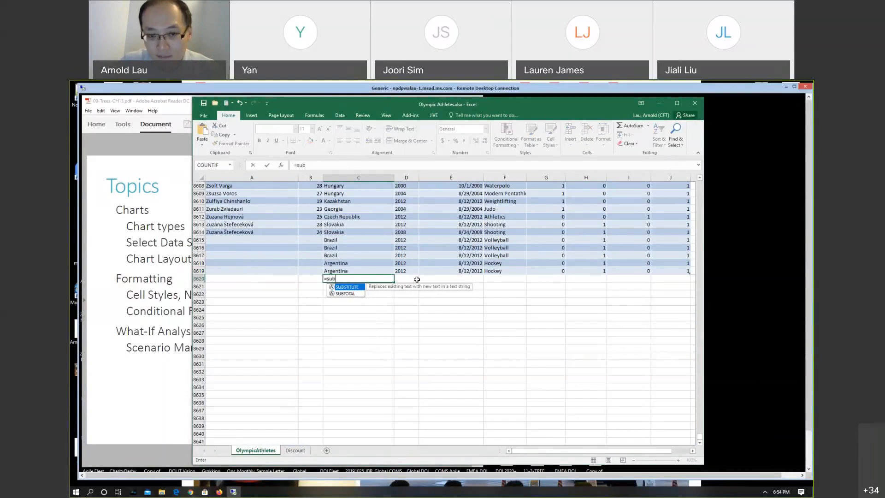
{"action": "key", "text": "Down"}
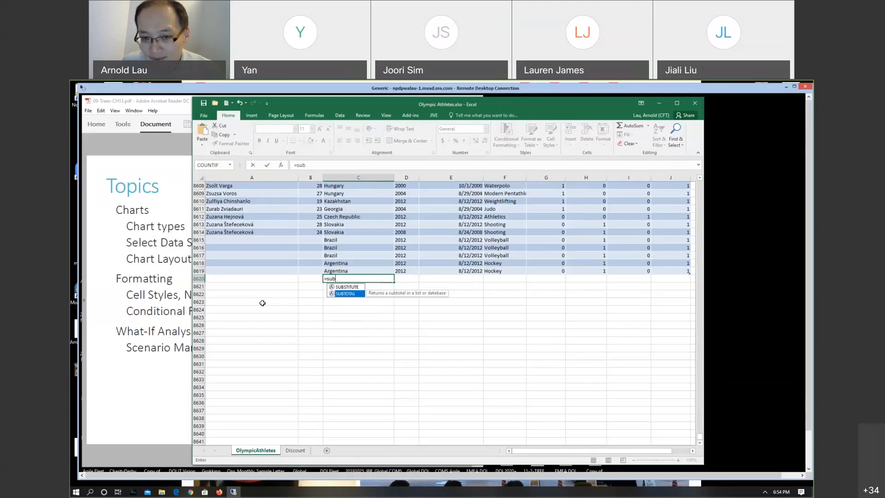
{"action": "double_click", "coordinate": [348, 292]}
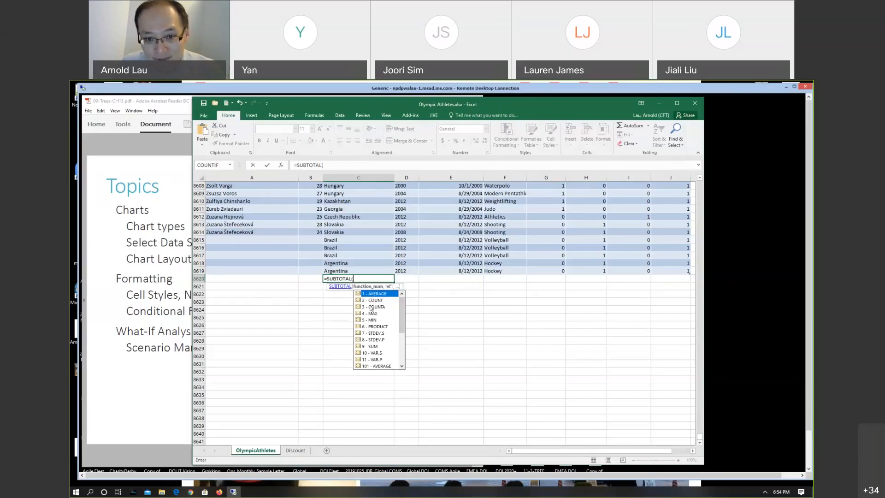
{"action": "scroll", "coordinate": [378, 331], "scroll_direction": "down", "scroll_amount": 2}
{"action": "scroll", "coordinate": [376, 347], "scroll_direction": "down", "scroll_amount": 1}
{"action": "scroll", "coordinate": [376, 348], "scroll_direction": "up", "scroll_amount": 3}
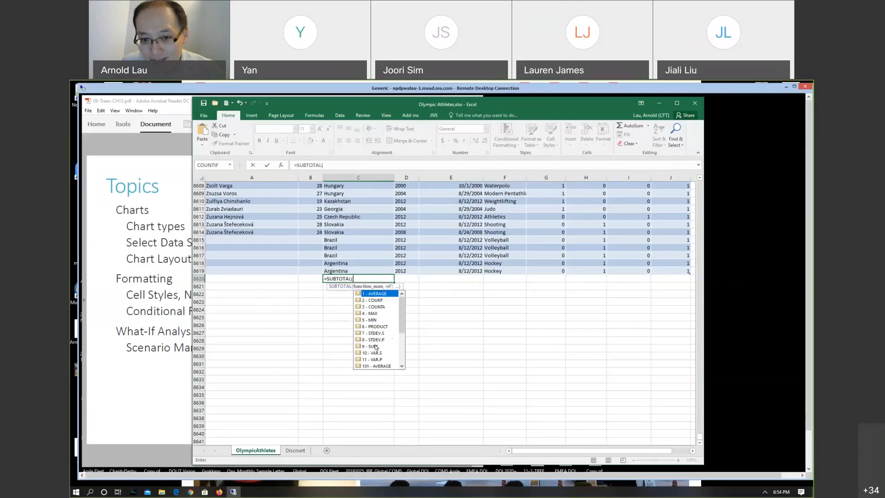
{"action": "scroll", "coordinate": [378, 307], "scroll_direction": "down", "scroll_amount": 3}
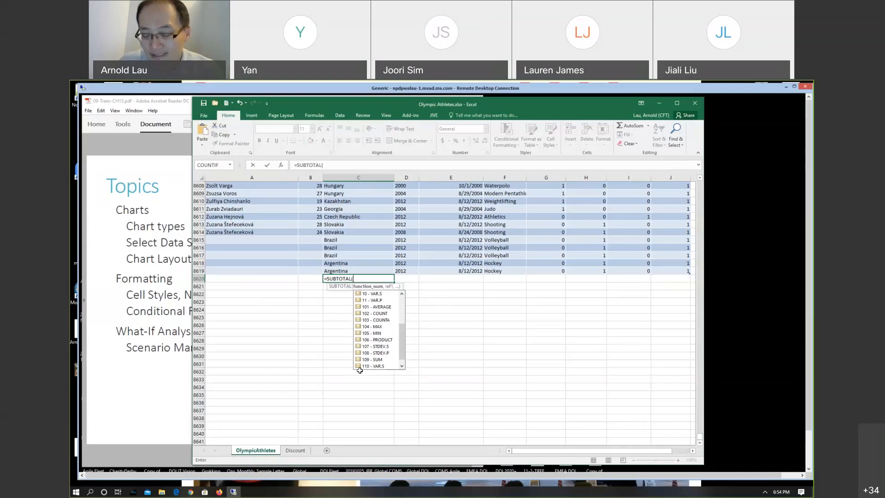
Step: Discard the unfinished SUBTOTAL formula from cell C8620
{"action": "key", "text": "BackSpace"}
{"action": "key", "text": "BackSpace"}
{"action": "key", "text": "BackSpace"}
{"action": "key", "text": "BackSpace"}
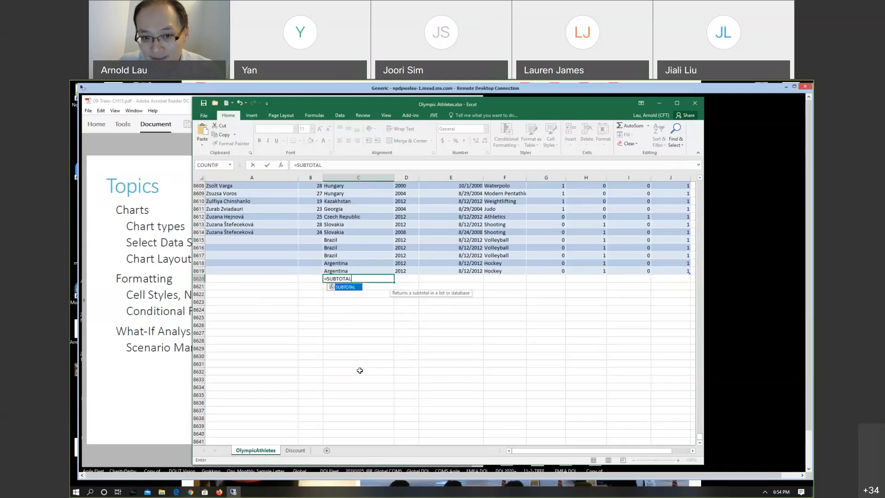
{"action": "key", "text": "Escape"}
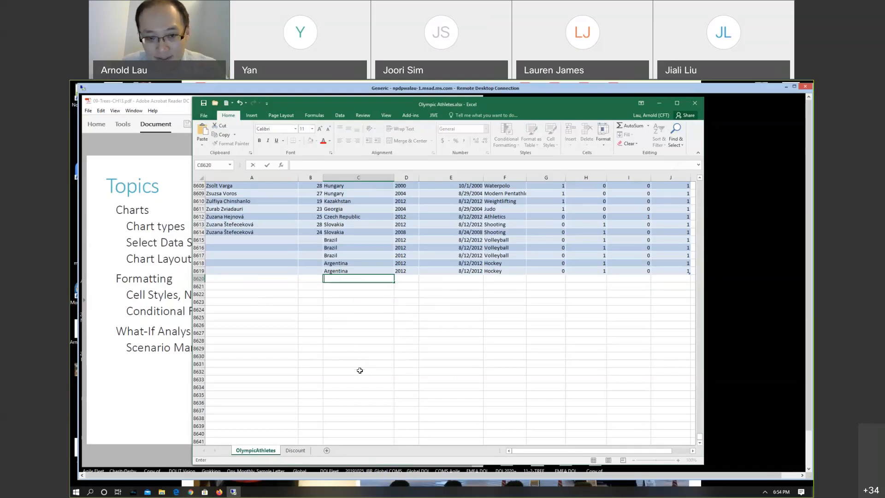
{"action": "left_click", "coordinate": [344, 348]}
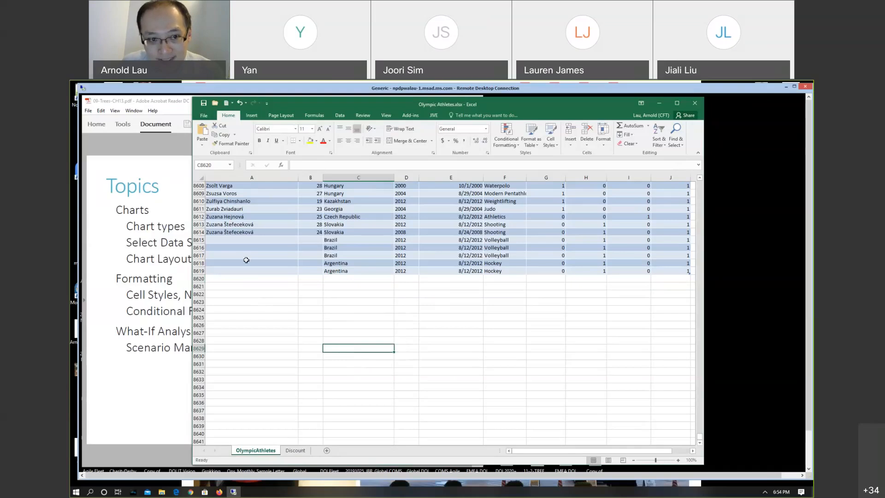
Step: Sort the Olympics table by the Athlete column from A to Z
{"action": "scroll", "coordinate": [247, 257], "scroll_direction": "up", "scroll_amount": 2}
{"action": "scroll", "coordinate": [246, 256], "scroll_direction": "down", "scroll_amount": 1}
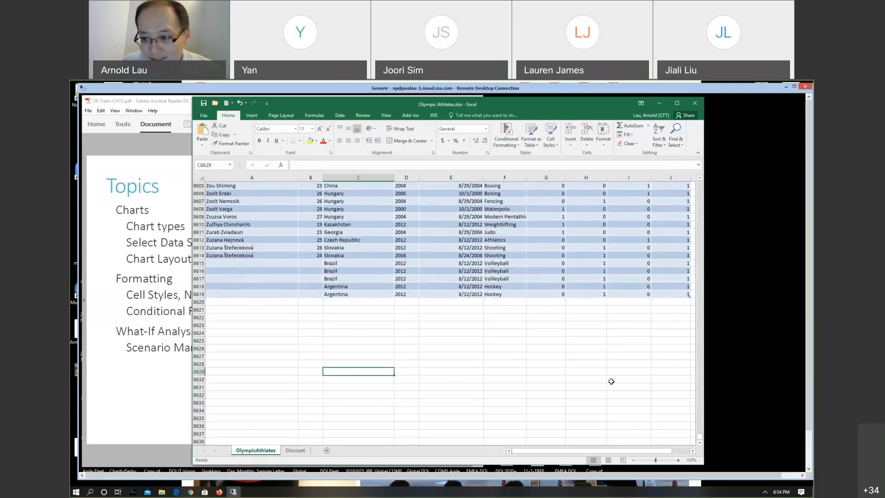
{"action": "left_click_drag", "start_coordinate": [702, 434], "coordinate": [706, 188]}
{"action": "left_click", "coordinate": [387, 263]}
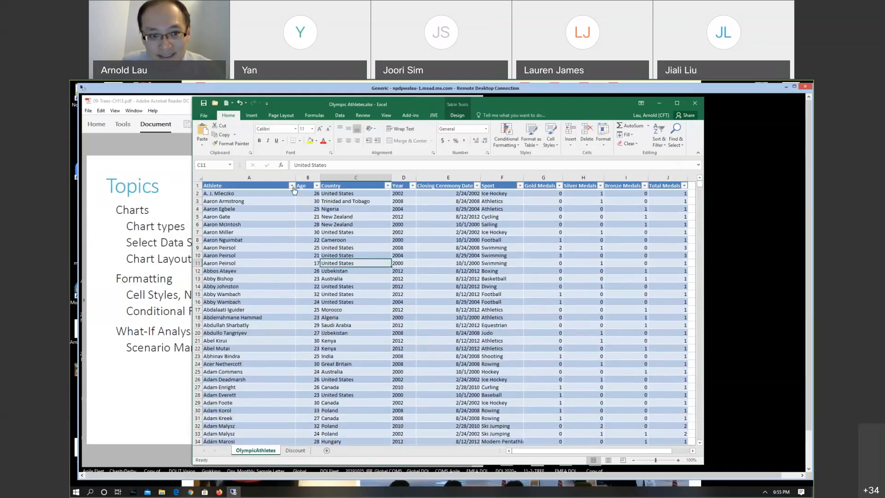
{"action": "left_click", "coordinate": [291, 185]}
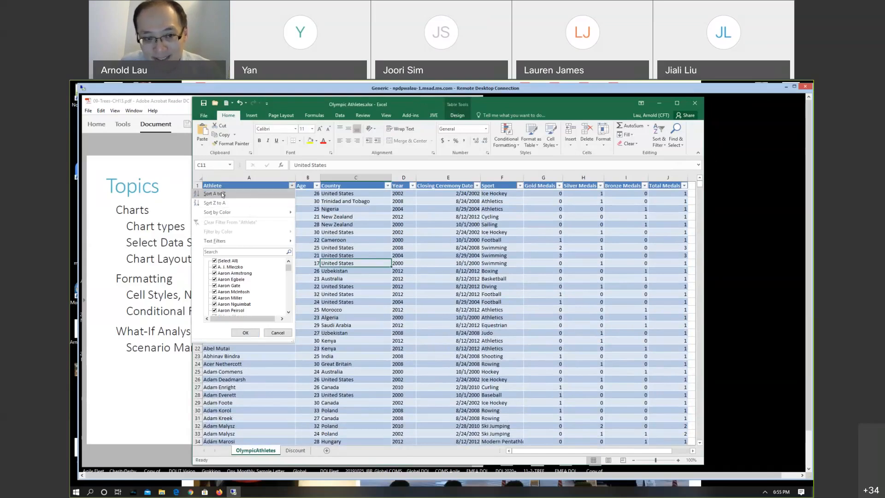
{"action": "left_click", "coordinate": [222, 194]}
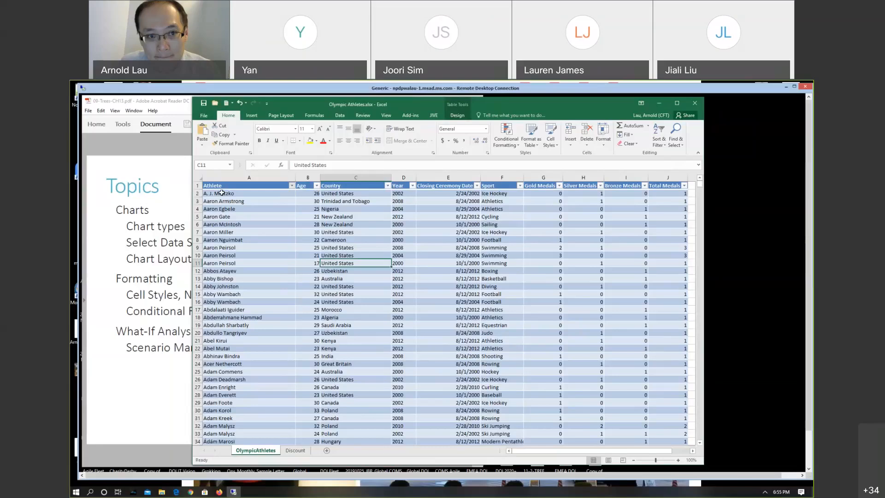
Step: Sort the Olympics table by Athlete from Z to A and look through the reordered rows
{"action": "left_click", "coordinate": [290, 185]}
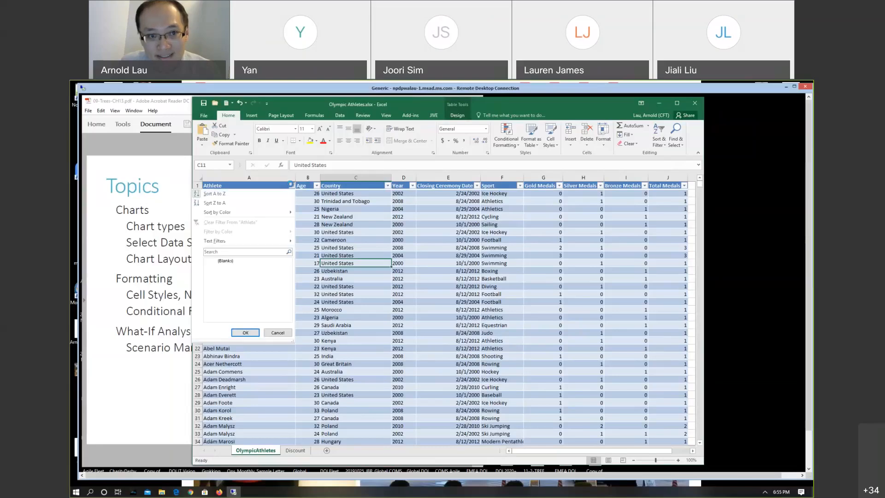
{"action": "left_click", "coordinate": [219, 203]}
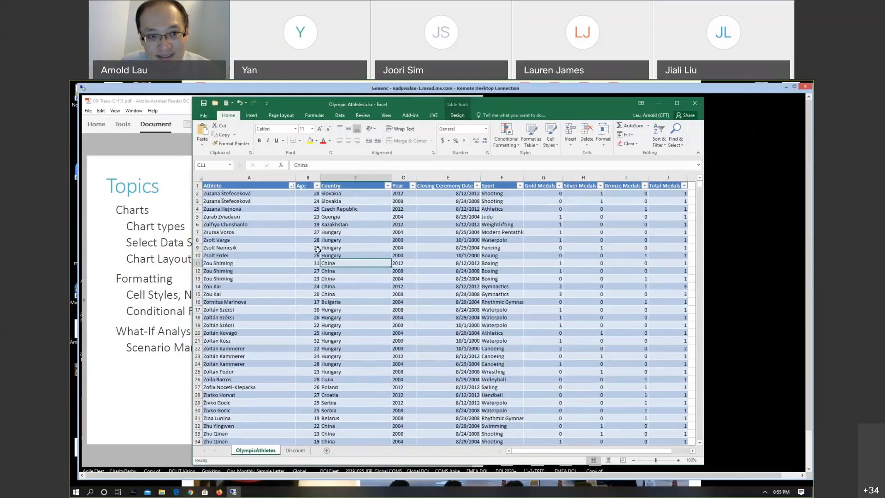
{"action": "scroll", "coordinate": [317, 250], "scroll_direction": "down", "scroll_amount": 5}
{"action": "scroll", "coordinate": [317, 250], "scroll_direction": "up", "scroll_amount": 5}
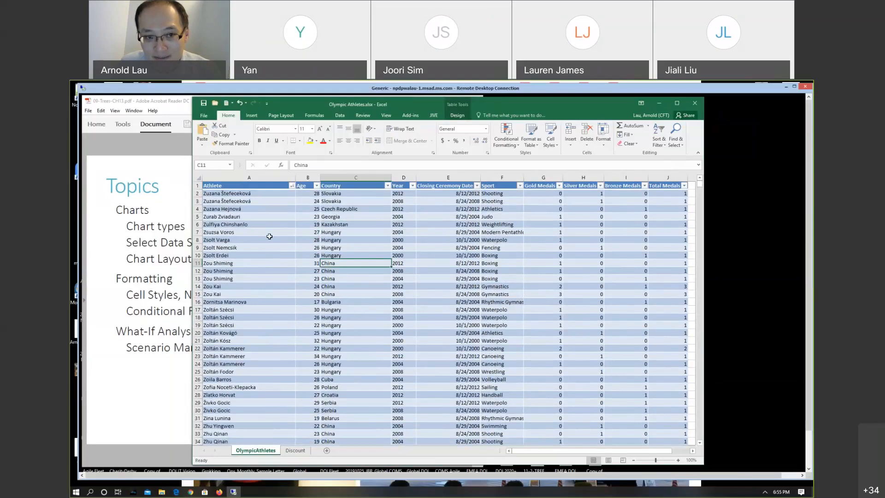
{"action": "scroll", "coordinate": [266, 238], "scroll_direction": "down", "scroll_amount": 7}
{"action": "scroll", "coordinate": [268, 239], "scroll_direction": "down", "scroll_amount": 12}
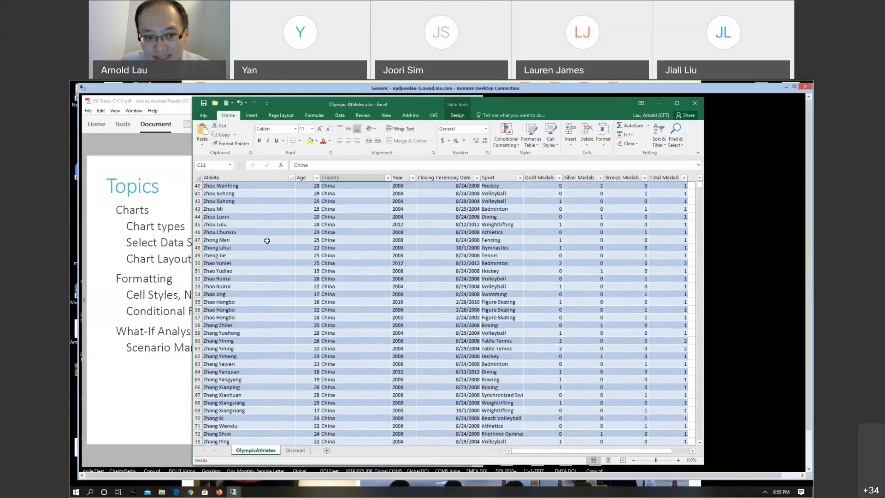
{"action": "scroll", "coordinate": [269, 236], "scroll_direction": "up", "scroll_amount": 8}
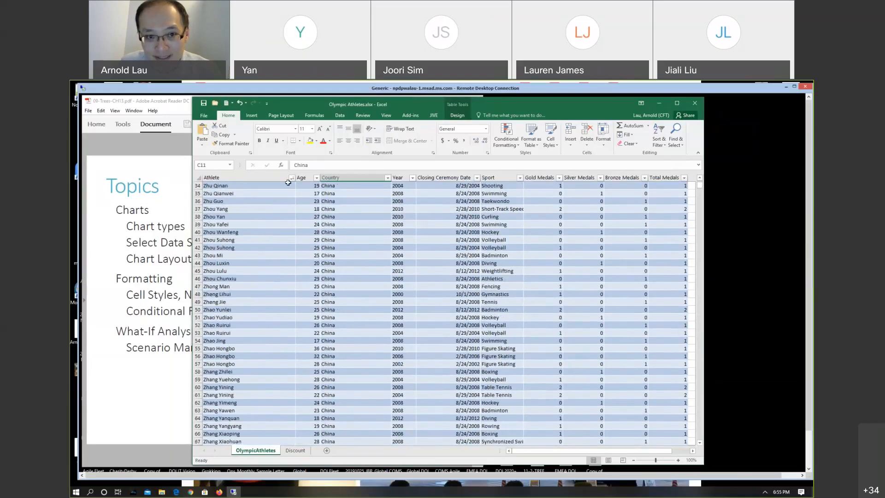
Step: Sort the Athlete column back to A to Z and delete rows 8615 to 8619, which have no athlete name
{"action": "left_click", "coordinate": [291, 178]}
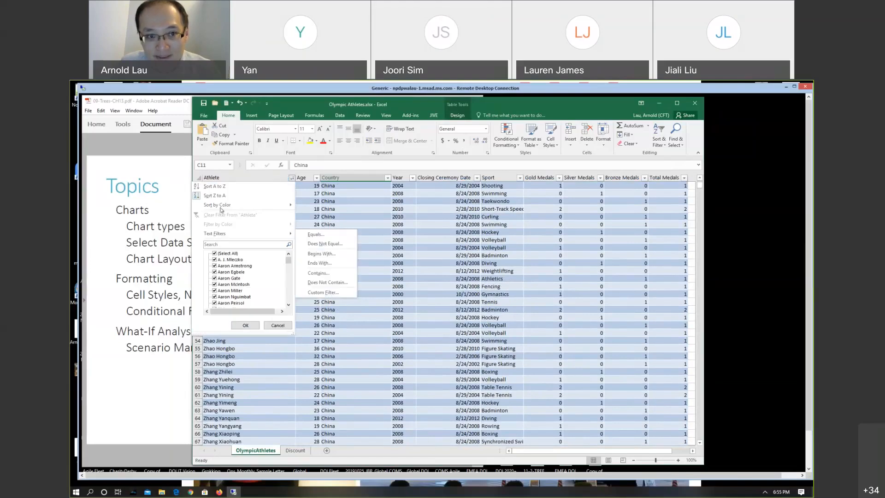
{"action": "left_click", "coordinate": [220, 185]}
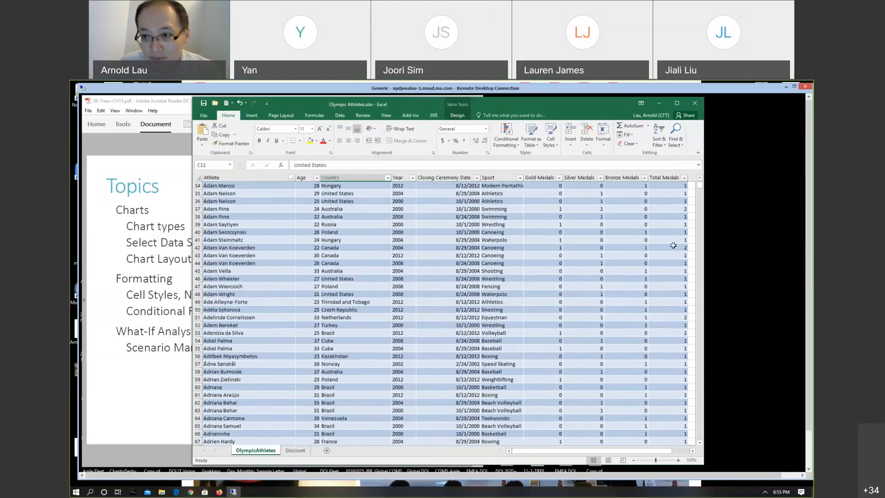
{"action": "left_click_drag", "start_coordinate": [699, 185], "coordinate": [692, 454]}
{"action": "scroll", "coordinate": [380, 378], "scroll_direction": "down", "scroll_amount": 2}
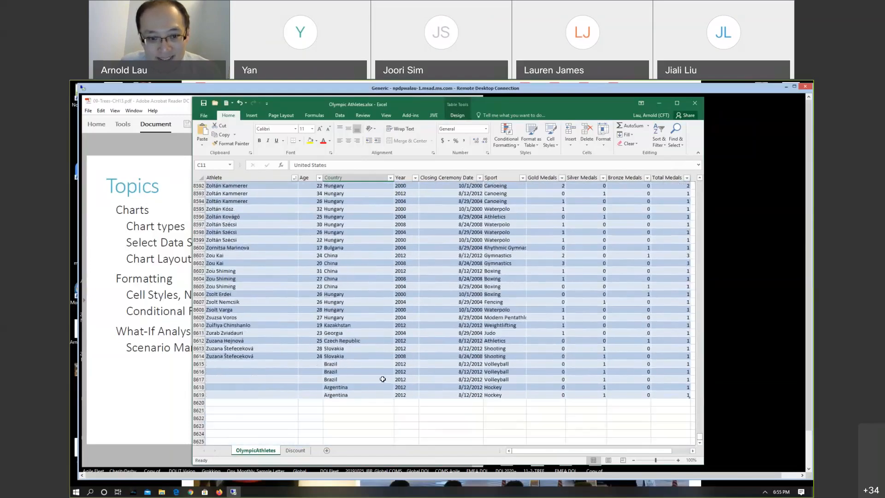
{"action": "left_click_drag", "start_coordinate": [198, 363], "coordinate": [200, 395]}
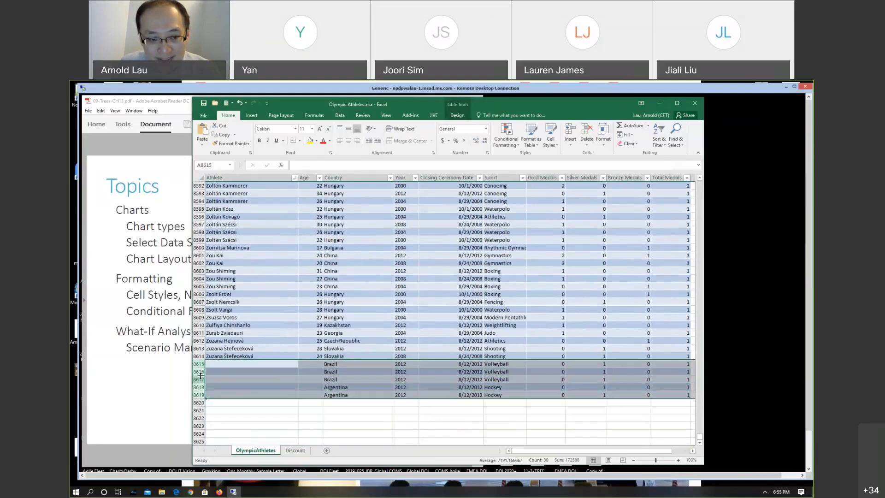
{"action": "right_click", "coordinate": [200, 375]}
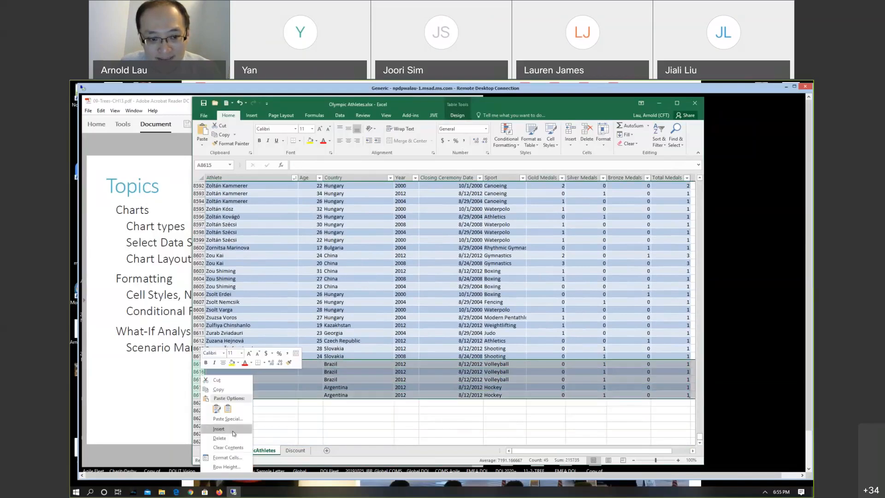
{"action": "left_click", "coordinate": [220, 437]}
{"action": "left_click", "coordinate": [361, 417]}
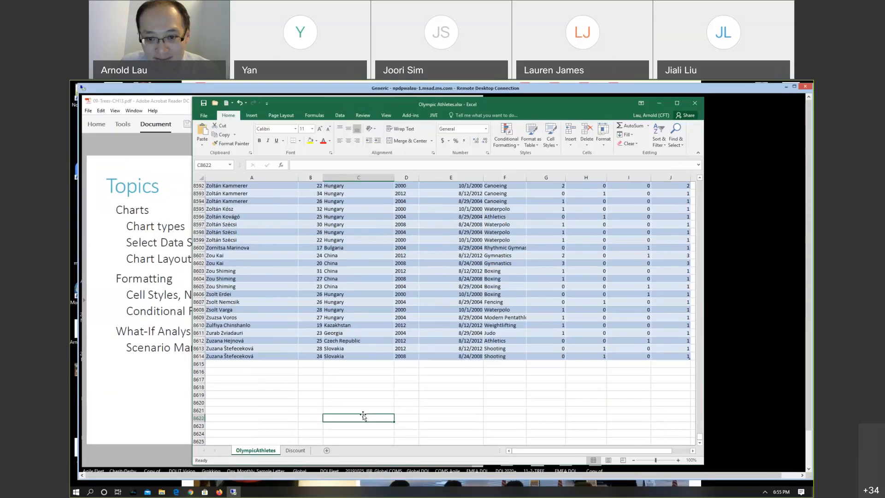
Step: Create a PivotTable from the Olympics table on a new worksheet
{"action": "scroll", "coordinate": [397, 393], "scroll_direction": "up", "scroll_amount": 4}
{"action": "scroll", "coordinate": [576, 356], "scroll_direction": "up", "scroll_amount": 15}
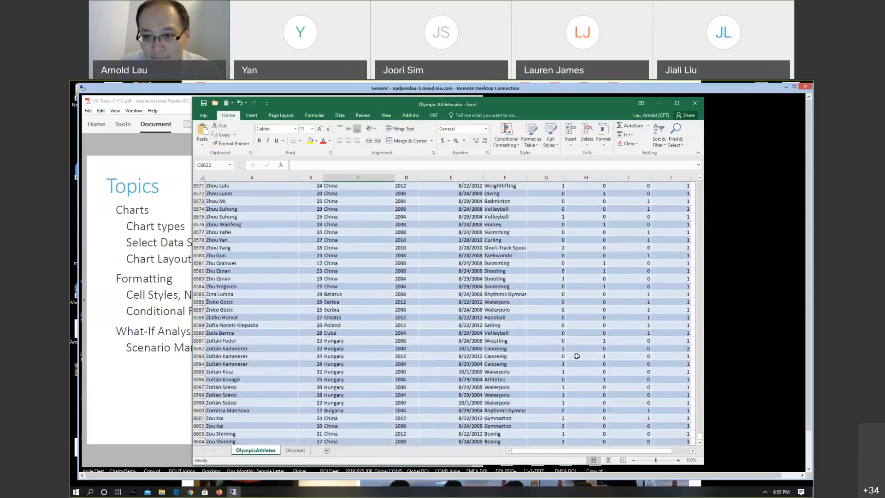
{"action": "left_click_drag", "start_coordinate": [700, 437], "coordinate": [707, 175]}
{"action": "left_click", "coordinate": [341, 308]}
{"action": "left_click", "coordinate": [253, 257]}
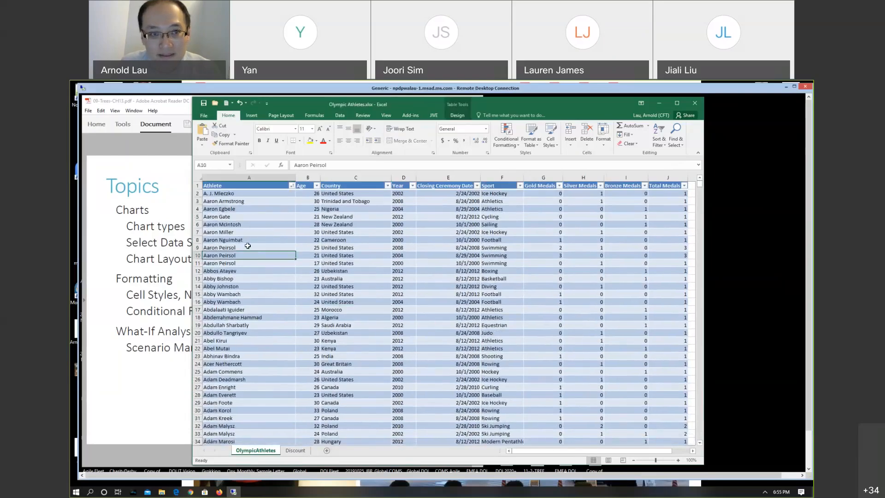
{"action": "left_click", "coordinate": [253, 116]}
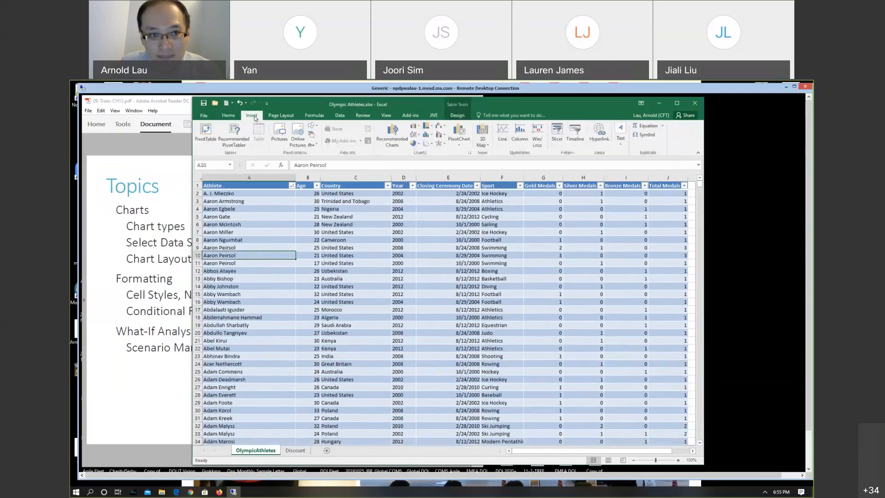
{"action": "left_click", "coordinate": [205, 133]}
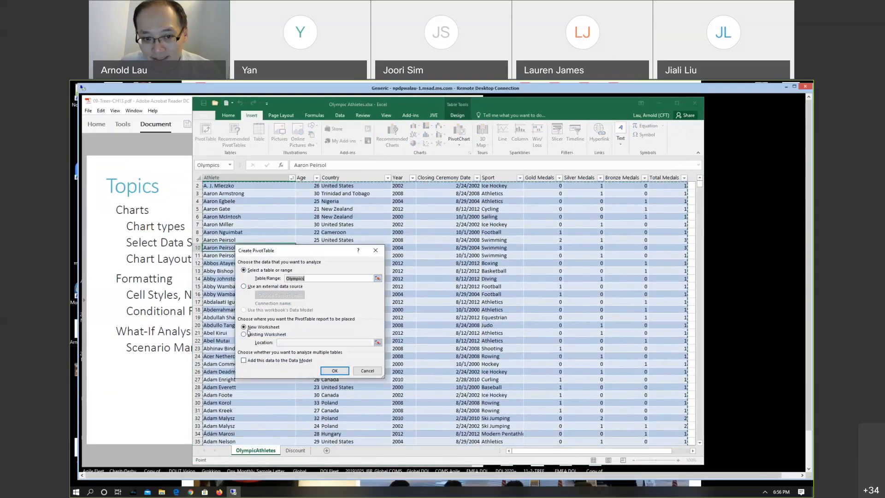
{"action": "left_click", "coordinate": [331, 370]}
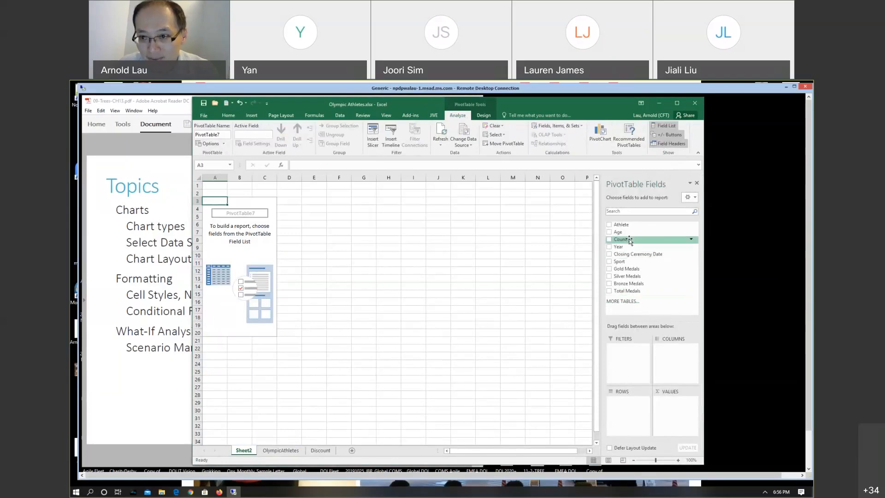
Step: Lay out the PivotTable with Country as rows, Year as the report filter and Sport as columns
{"action": "left_click_drag", "start_coordinate": [630, 239], "coordinate": [621, 414]}
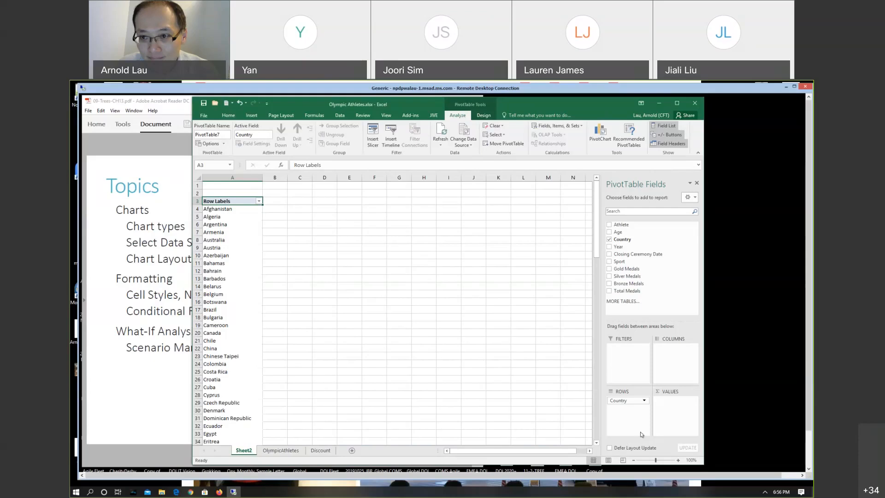
{"action": "left_click_drag", "start_coordinate": [619, 247], "coordinate": [621, 365]}
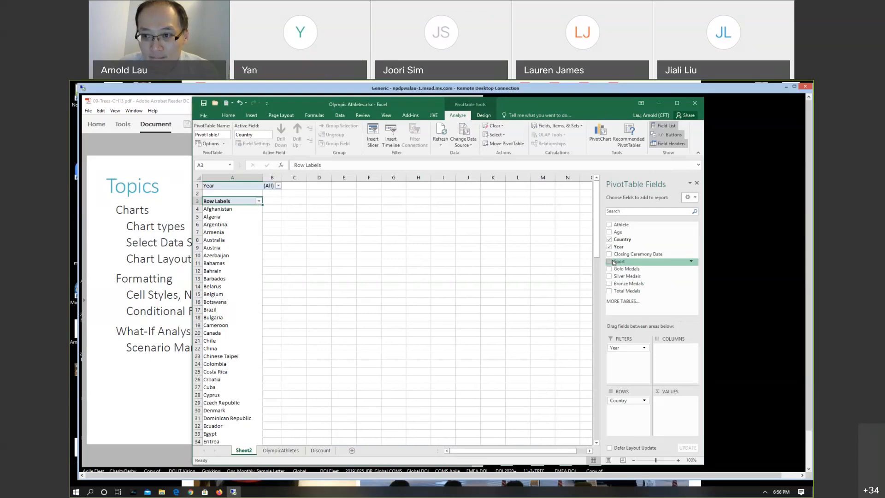
{"action": "left_click_drag", "start_coordinate": [617, 262], "coordinate": [670, 357]}
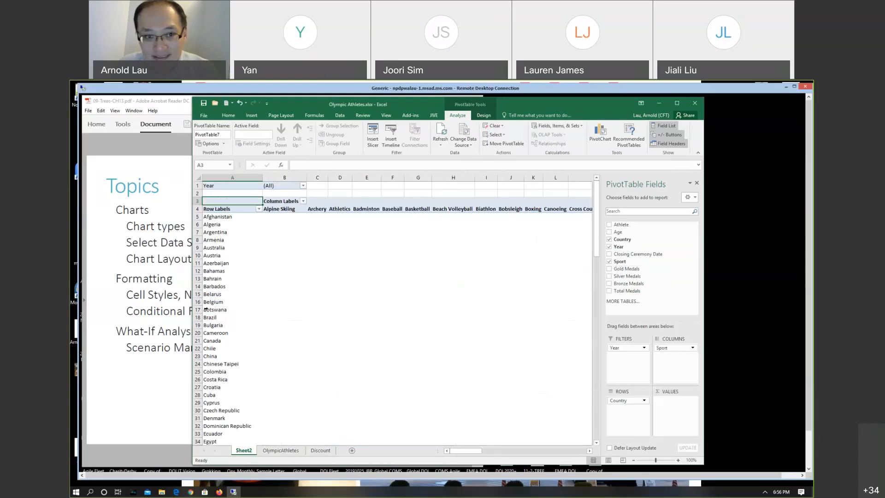
{"action": "scroll", "coordinate": [223, 282], "scroll_direction": "down", "scroll_amount": 7}
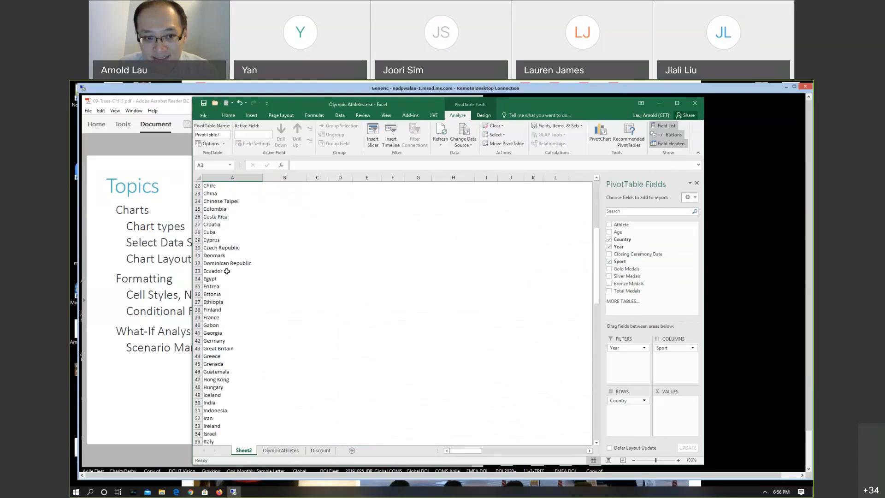
Step: Add the Gold Medals field to the PivotTable as its summed values
{"action": "scroll", "coordinate": [227, 271], "scroll_direction": "up", "scroll_amount": 7}
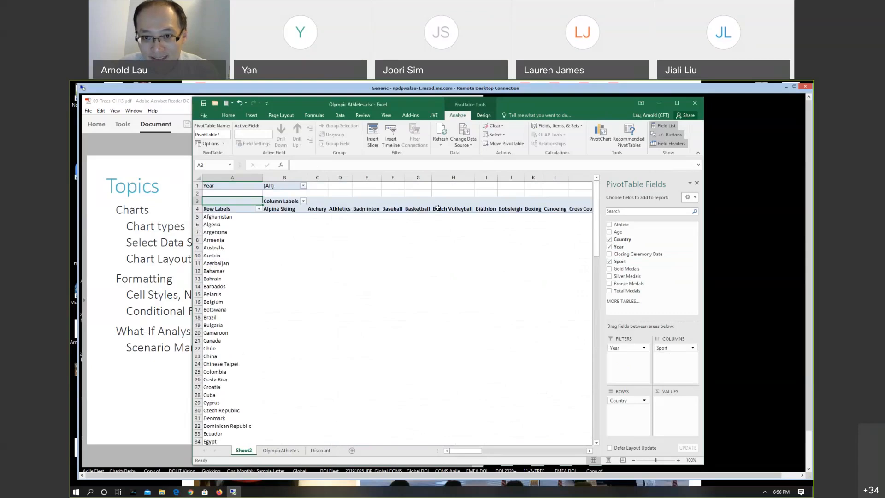
{"action": "left_click_drag", "start_coordinate": [475, 450], "coordinate": [428, 445]}
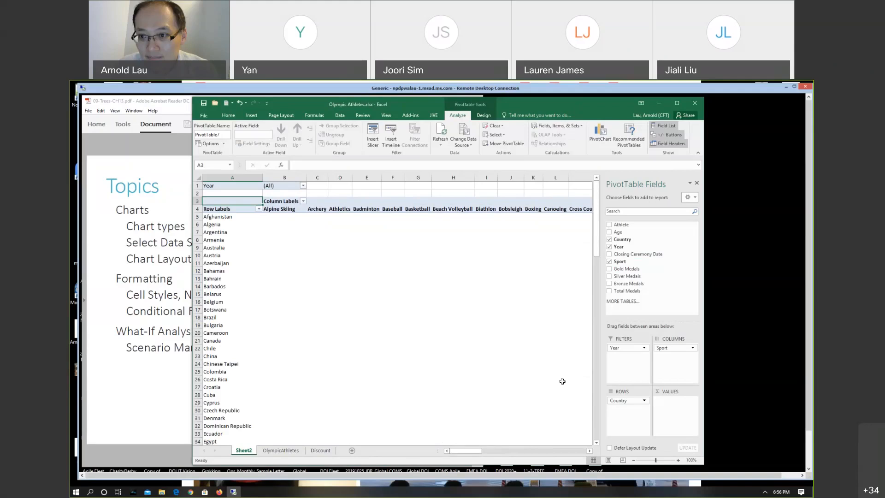
{"action": "left_click_drag", "start_coordinate": [627, 269], "coordinate": [660, 408]}
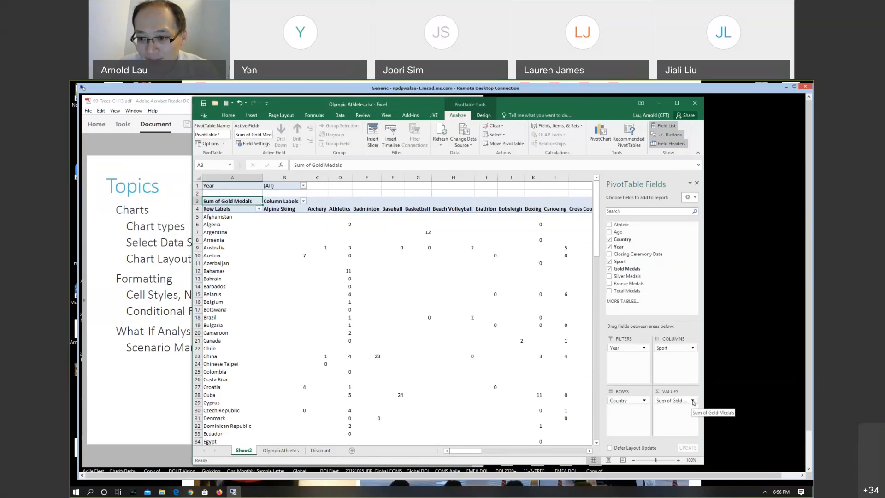
Step: Change the Gold Medals value field to summarise by Count instead of Sum
{"action": "left_click", "coordinate": [693, 400]}
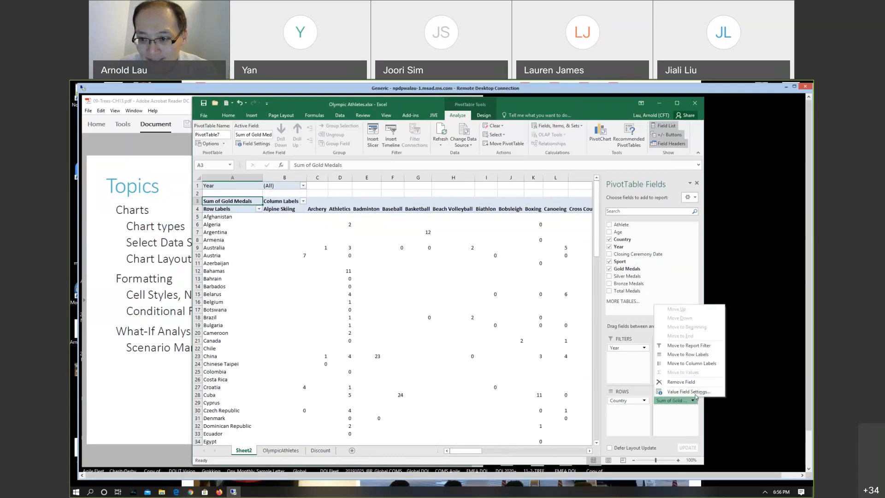
{"action": "left_click", "coordinate": [695, 392]}
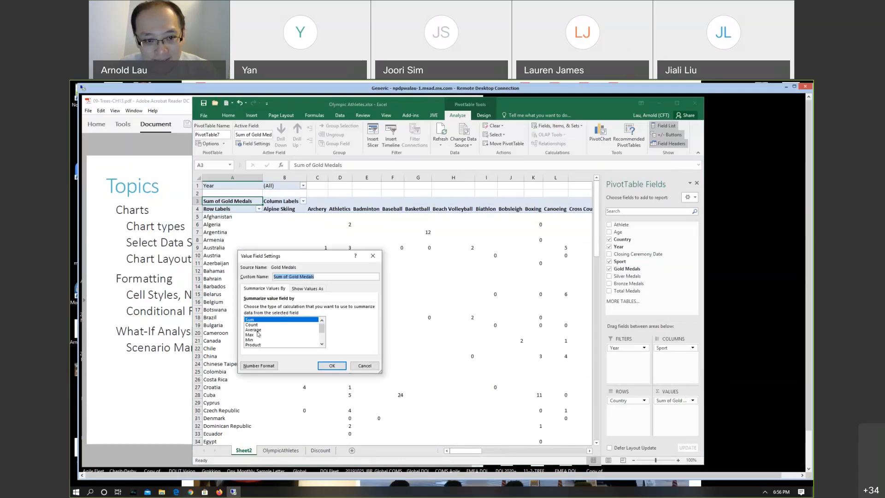
{"action": "left_click", "coordinate": [253, 325]}
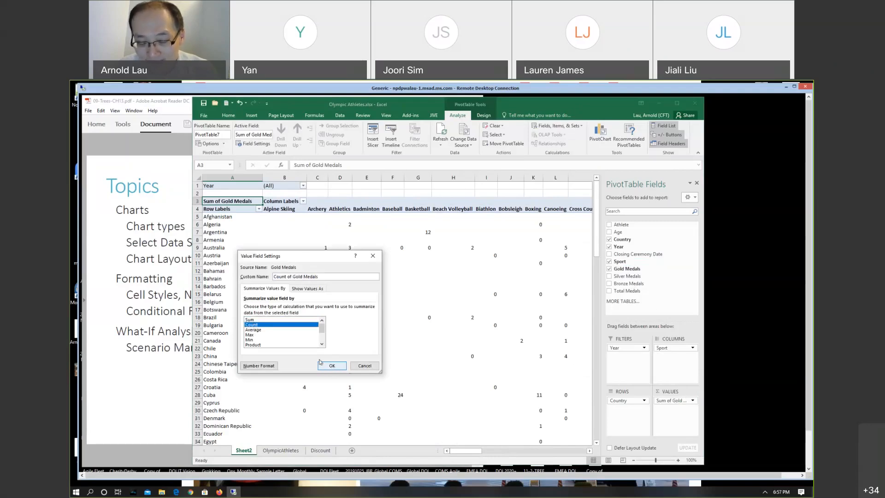
{"action": "left_click", "coordinate": [331, 366]}
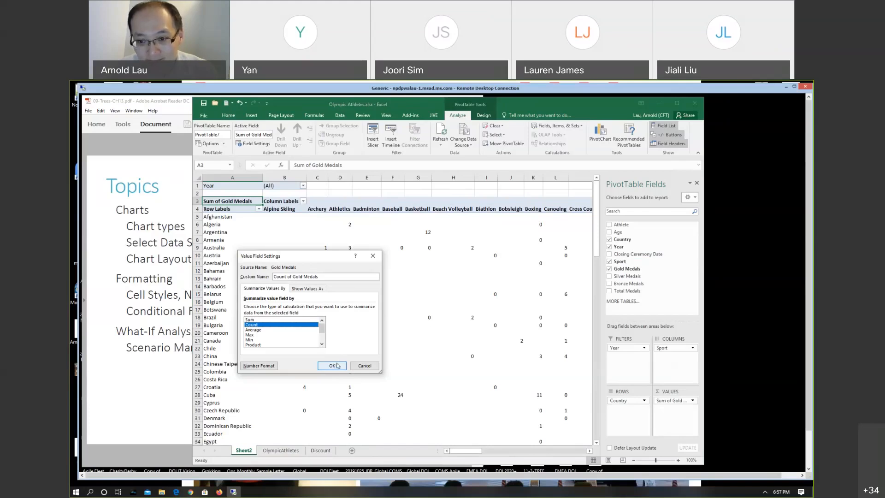
{"action": "left_click", "coordinate": [338, 365]}
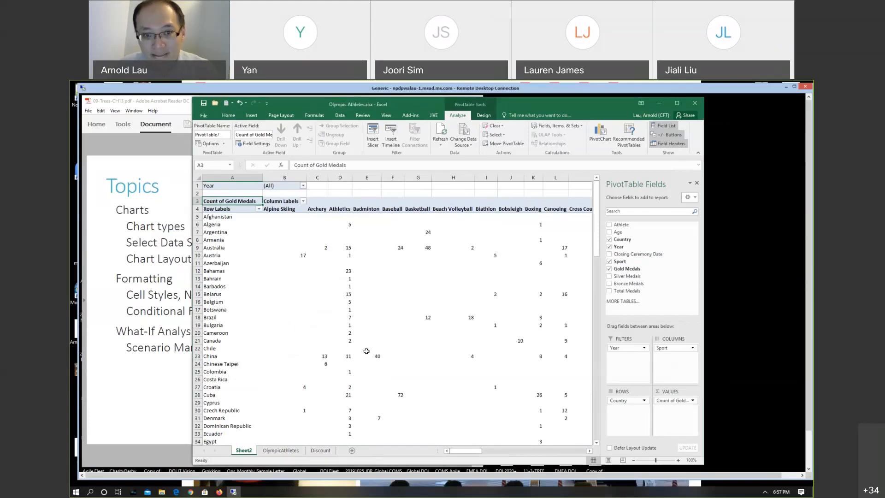
Step: Filter the PivotTable's Year report filter to 2012
{"action": "left_click", "coordinate": [303, 190]}
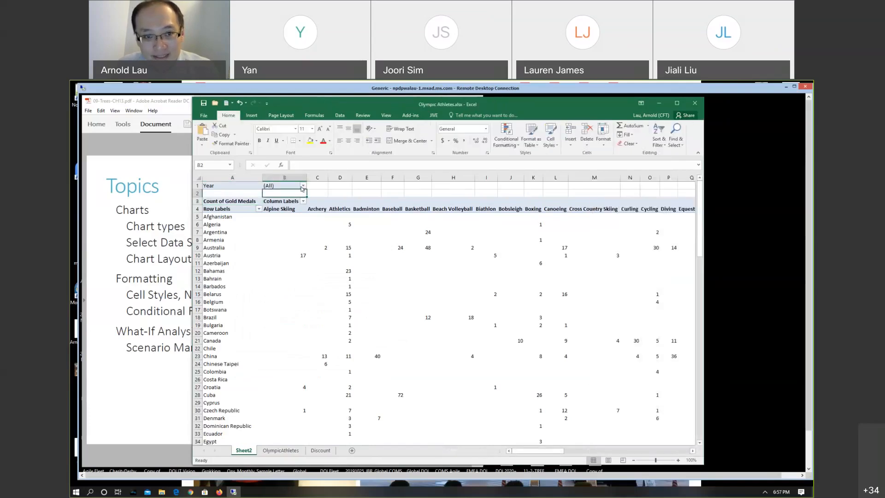
{"action": "left_click", "coordinate": [303, 186]}
{"action": "left_click", "coordinate": [229, 247]}
{"action": "left_click", "coordinate": [256, 283]}
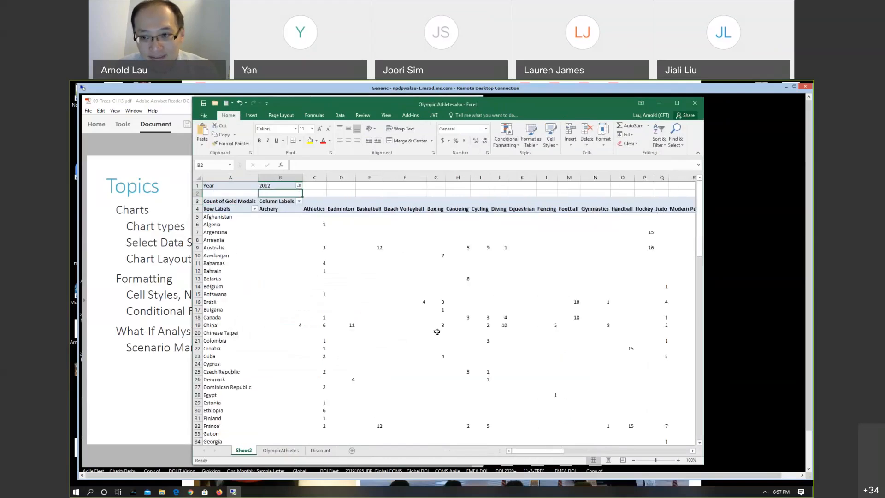
Step: Look through the 2012 counts by country, then follow the Afghanistan row across the sports to the Taekwondo column
{"action": "scroll", "coordinate": [482, 339], "scroll_direction": "down", "scroll_amount": 13}
{"action": "scroll", "coordinate": [482, 339], "scroll_direction": "down", "scroll_amount": 4}
{"action": "scroll", "coordinate": [480, 331], "scroll_direction": "up", "scroll_amount": 15}
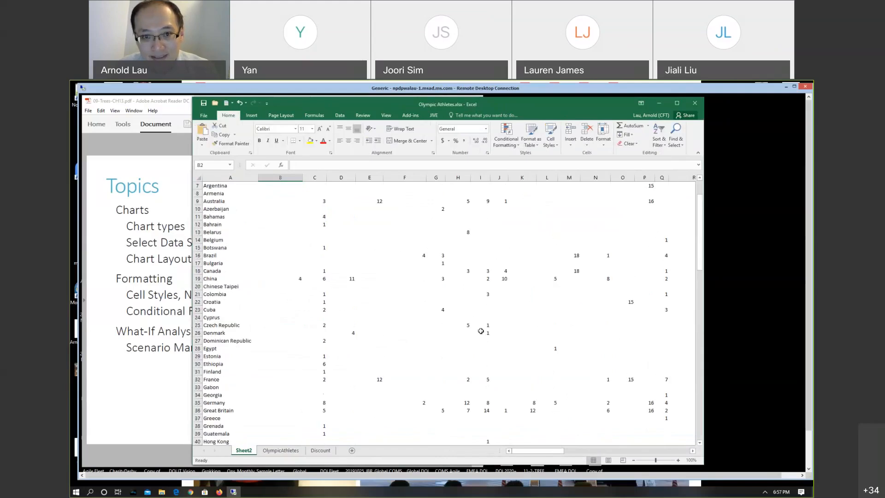
{"action": "scroll", "coordinate": [480, 331], "scroll_direction": "up", "scroll_amount": 2}
{"action": "left_click_drag", "start_coordinate": [534, 452], "coordinate": [465, 432]}
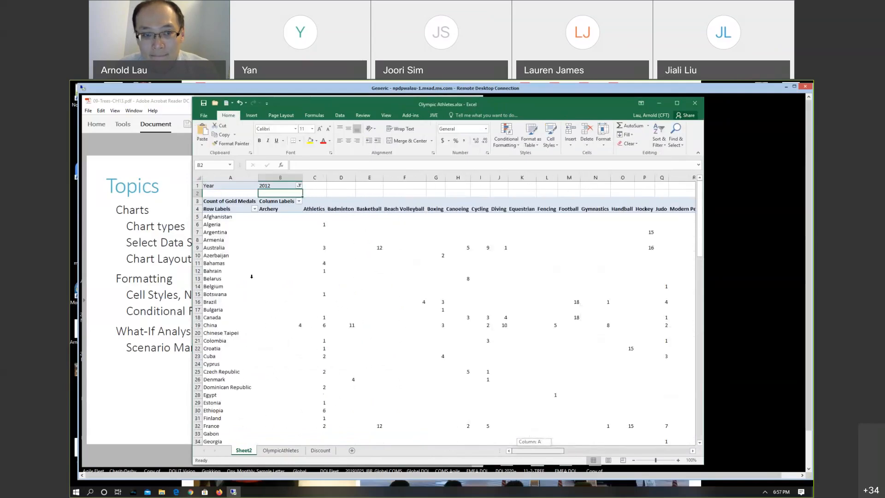
{"action": "left_click", "coordinate": [239, 218]}
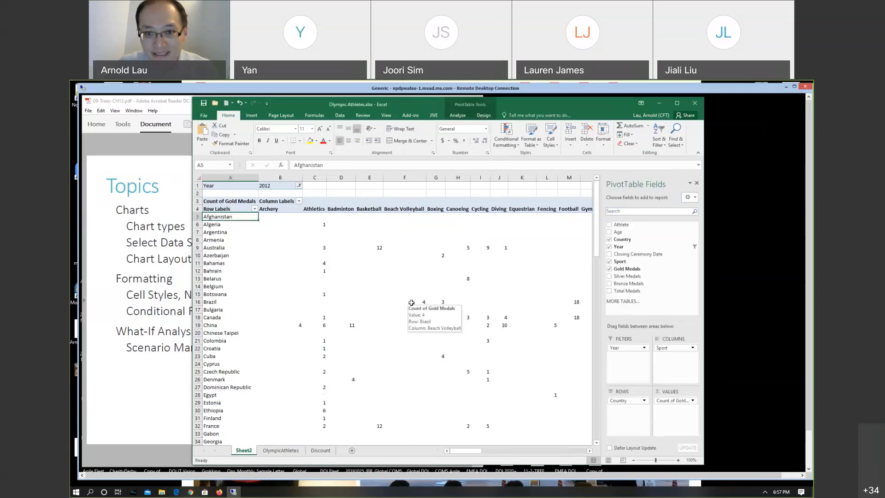
{"action": "key", "text": "Right"}
{"action": "key", "text": "Right"}
{"action": "key", "text": "Right"}
{"action": "key", "text": "Right"}
{"action": "key", "text": "Right"}
{"action": "key", "text": "Right"}
{"action": "key", "text": "Right"}
{"action": "key", "text": "Right"}
{"action": "key", "text": "Right"}
{"action": "key", "text": "Right"}
{"action": "key", "text": "Right"}
{"action": "key", "text": "Right"}
{"action": "key", "text": "Right"}
{"action": "key", "text": "Right"}
{"action": "key", "text": "Right"}
{"action": "key", "text": "Right"}
{"action": "key", "text": "Right"}
{"action": "key", "text": "Right"}
{"action": "key", "text": "Right"}
{"action": "key", "text": "Right"}
{"action": "key", "text": "Right"}
{"action": "key", "text": "Right"}
{"action": "key", "text": "Right"}
{"action": "key", "text": "Right"}
{"action": "key", "text": "Right"}
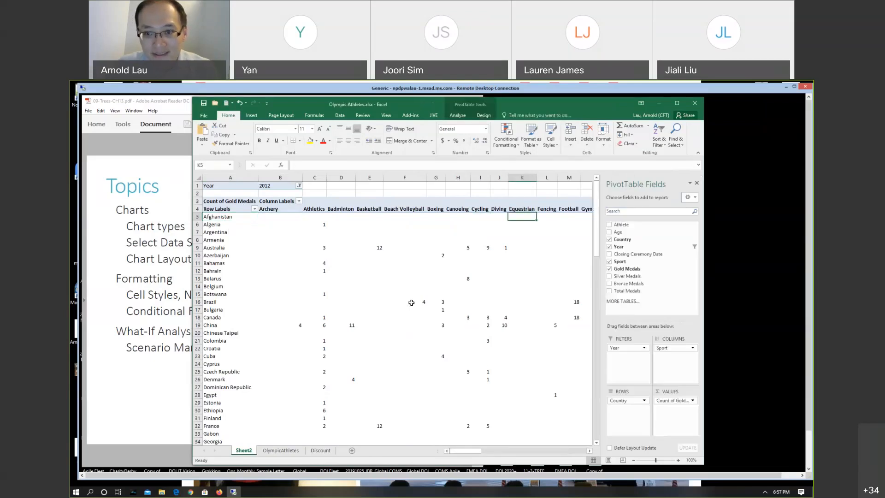
{"action": "scroll", "coordinate": [412, 302], "scroll_direction": "right", "scroll_amount": 4}
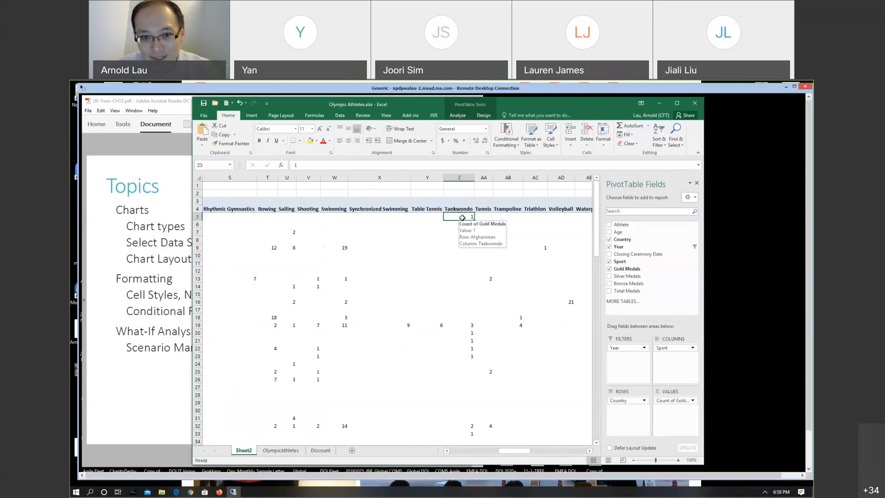
Step: Drill down into Australia's Swimming count for 2012 to list its underlying athlete records on a new sheet
{"action": "left_click_drag", "start_coordinate": [502, 450], "coordinate": [486, 452]}
{"action": "left_click", "coordinate": [474, 245]}
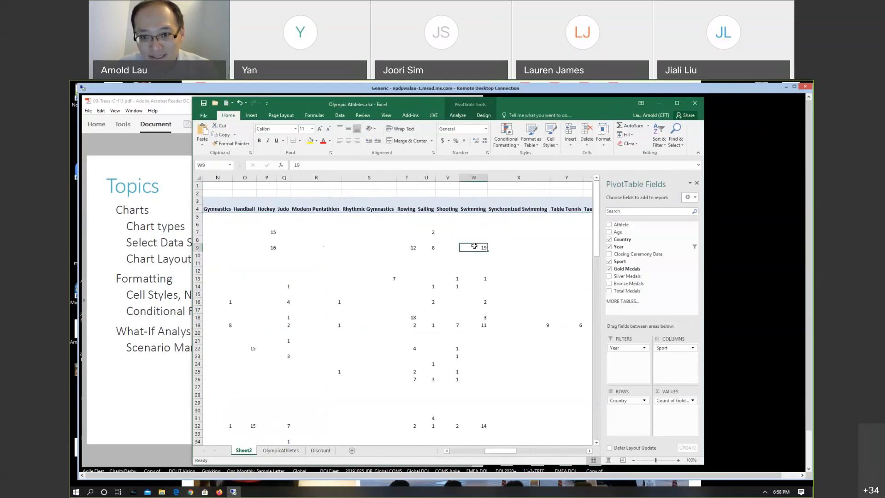
{"action": "mouse_move", "coordinate": [472, 249]}
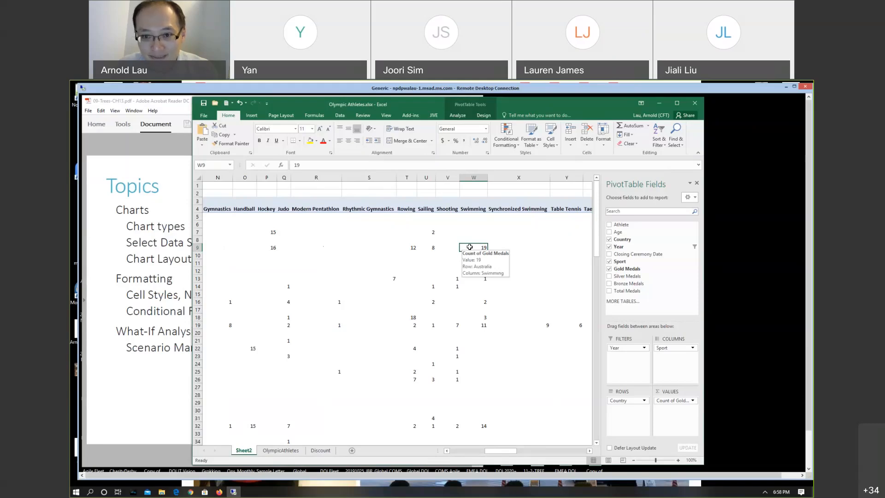
{"action": "double_click", "coordinate": [469, 247]}
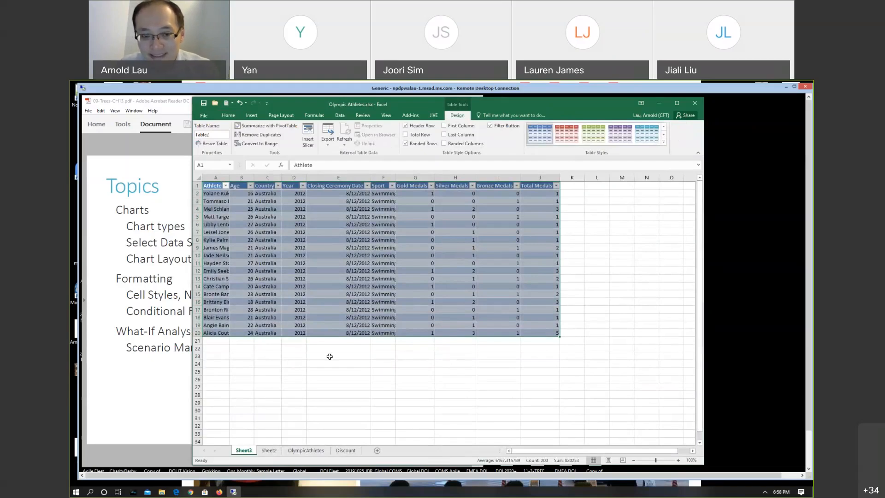
{"action": "left_click", "coordinate": [346, 364]}
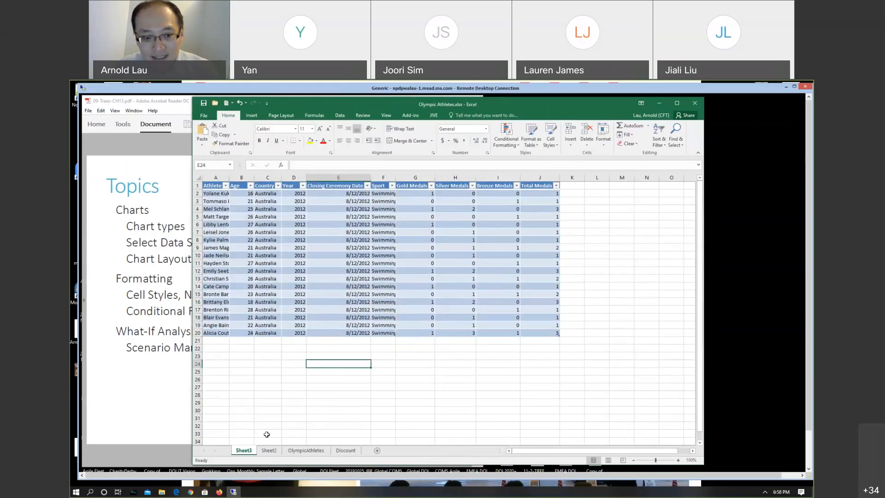
Step: Delete the drill-down sheet of Australian swimmers and return to the start of the PivotTable
{"action": "right_click", "coordinate": [246, 453]}
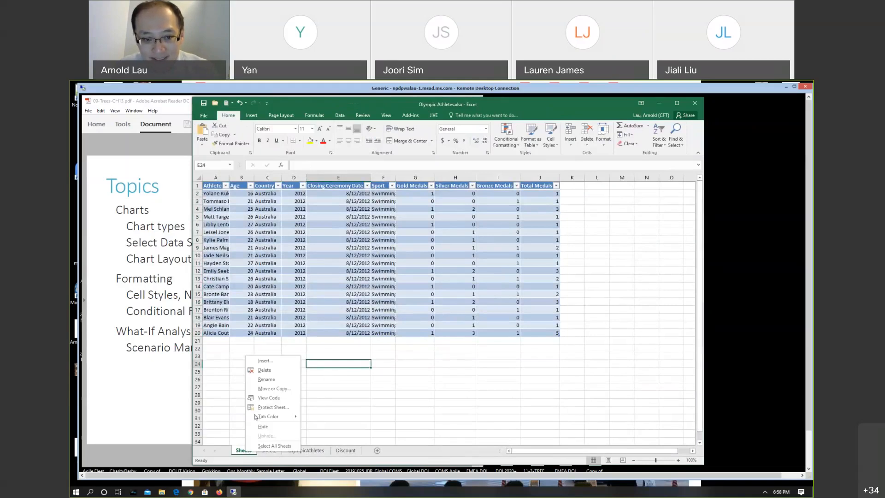
{"action": "left_click", "coordinate": [276, 371]}
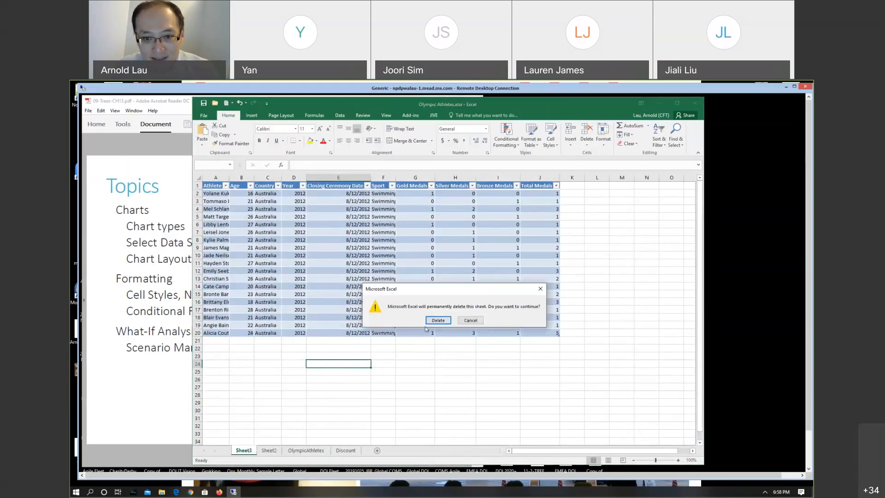
{"action": "left_click", "coordinate": [437, 320]}
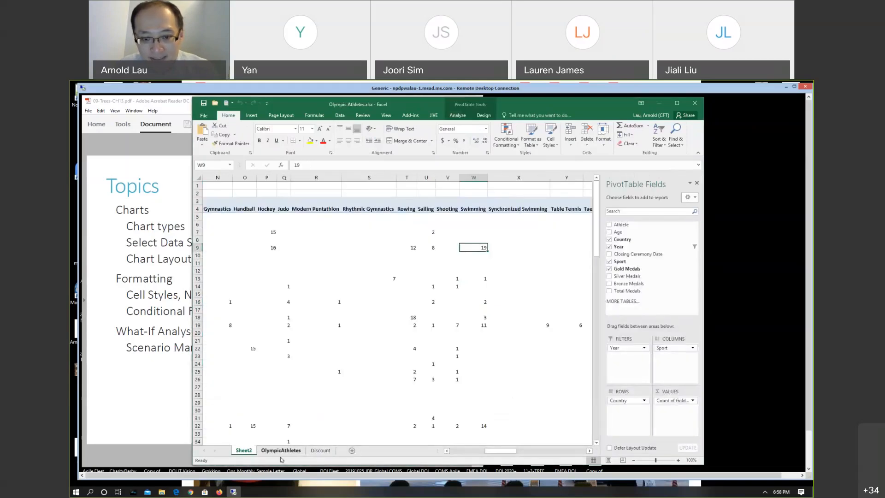
{"action": "left_click_drag", "start_coordinate": [494, 452], "coordinate": [407, 459]}
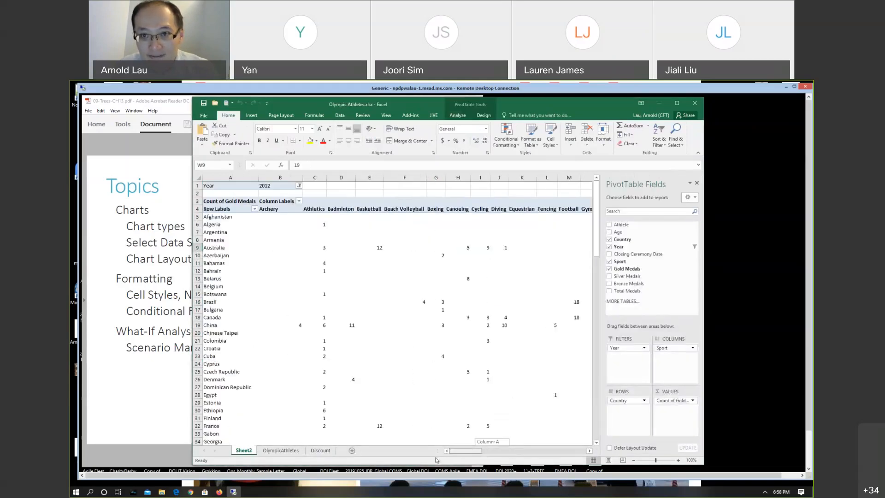
Step: Insert a clustered column PivotChart from the PivotTable and enlarge it to about 6.43 by 9.1 inches
{"action": "left_click", "coordinate": [378, 342]}
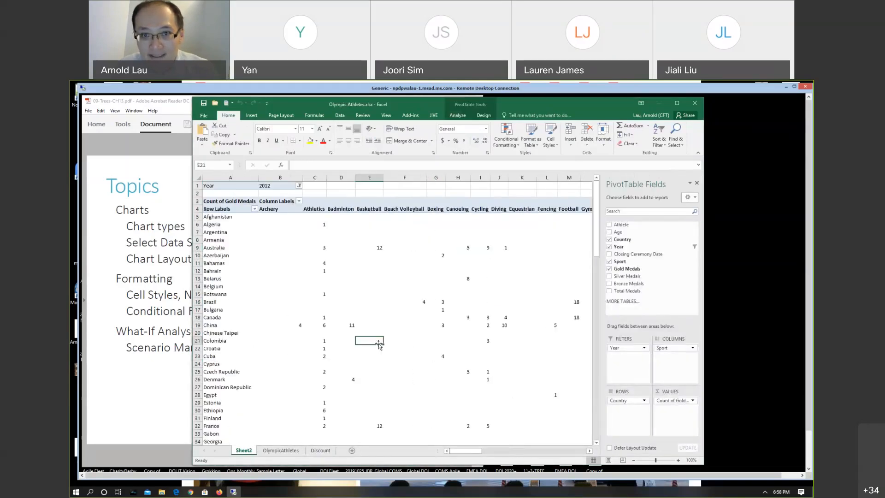
{"action": "left_click", "coordinate": [392, 278]}
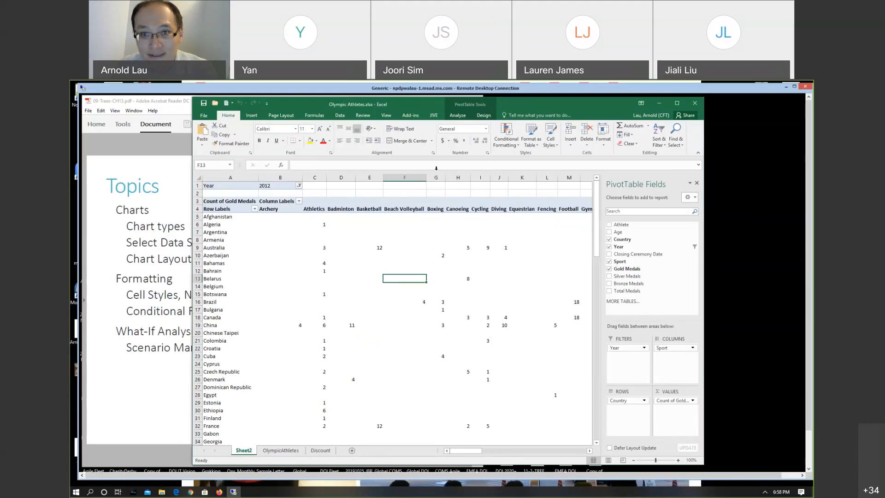
{"action": "left_click", "coordinate": [460, 115]}
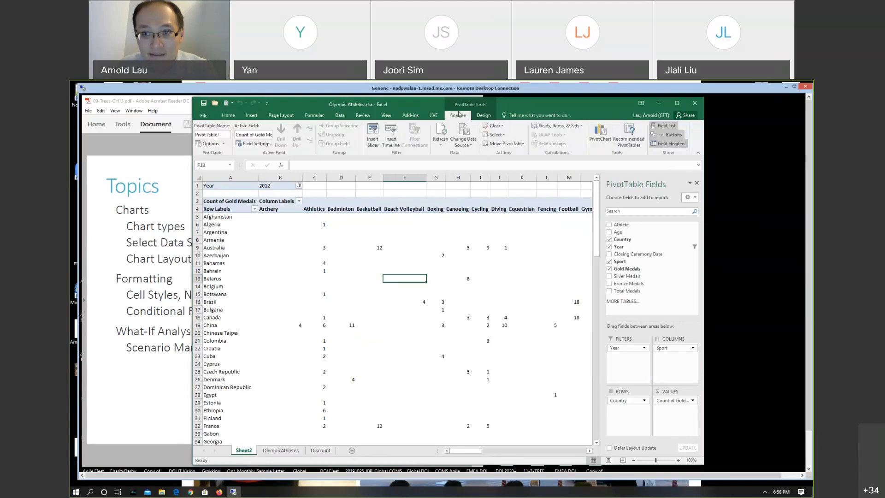
{"action": "left_click", "coordinate": [600, 135]}
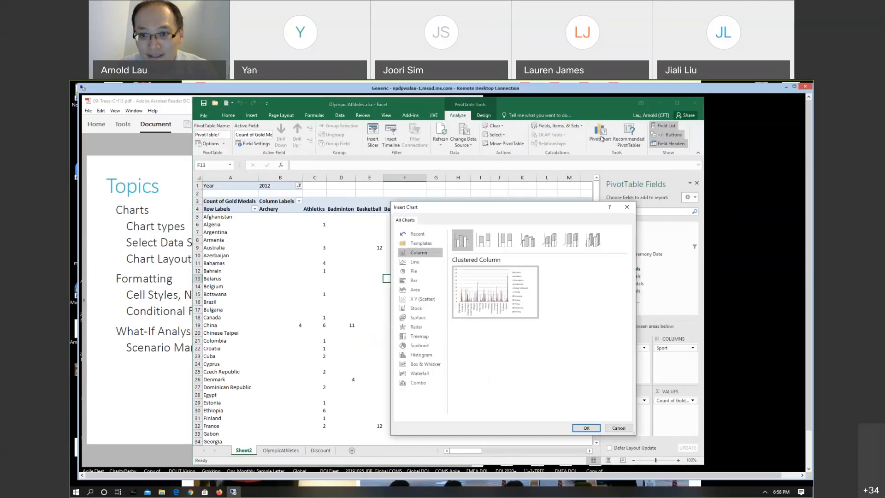
{"action": "mouse_move", "coordinate": [494, 303]}
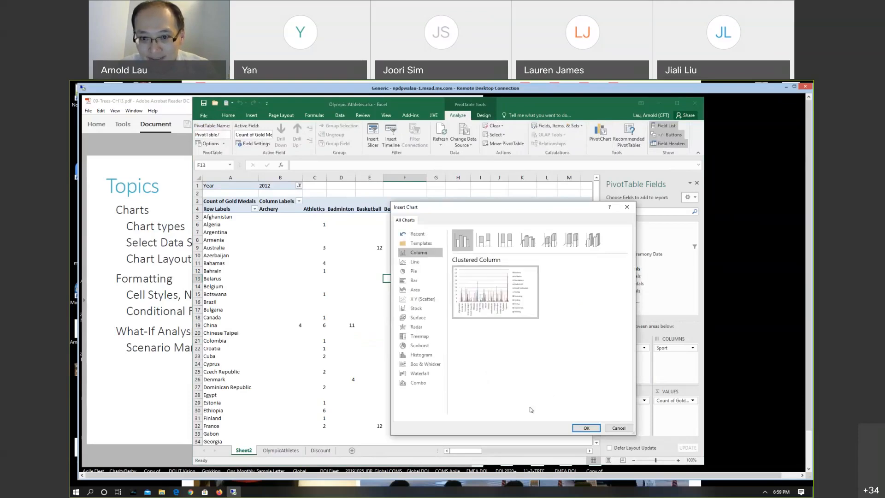
{"action": "left_click", "coordinate": [585, 428]}
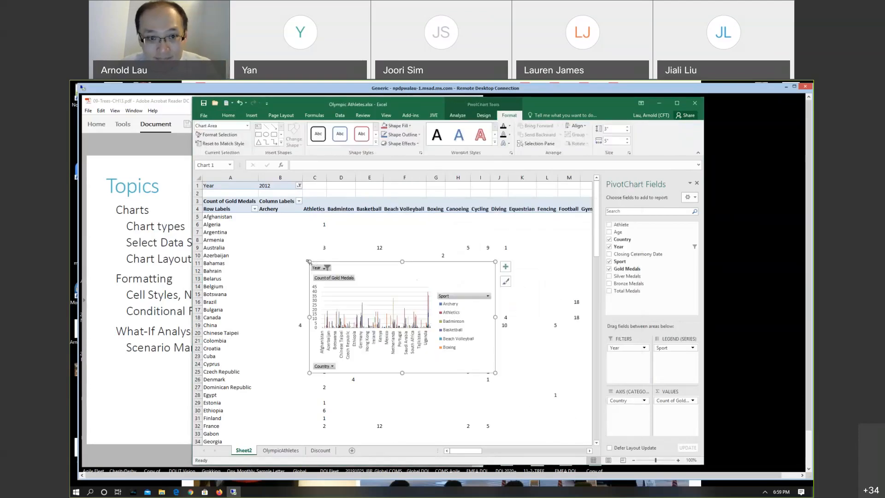
{"action": "left_click_drag", "start_coordinate": [309, 261], "coordinate": [243, 197]}
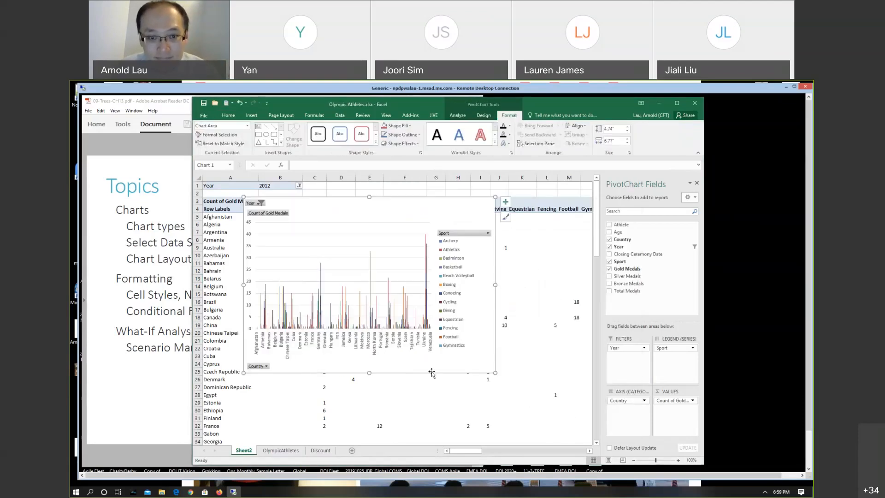
{"action": "left_click_drag", "start_coordinate": [492, 373], "coordinate": [580, 435]}
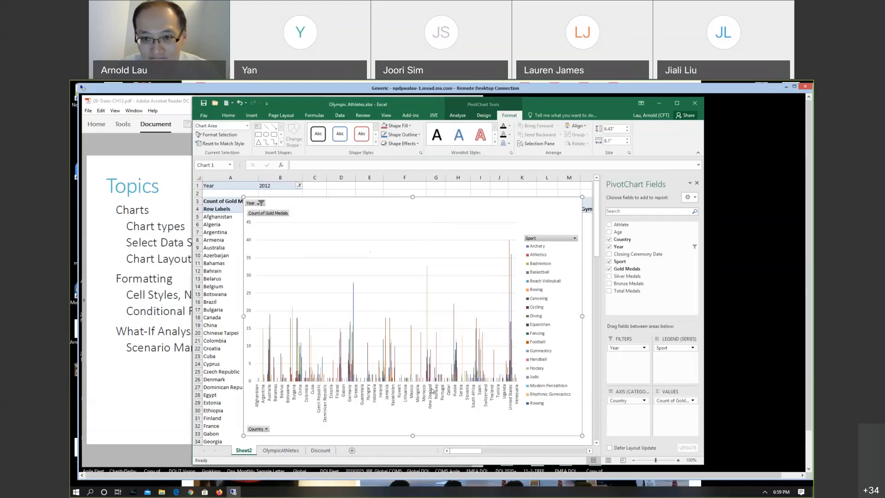
Step: Hide the PivotChart field list and the chart area formatting options, and delete the PivotChart
{"action": "double_click", "coordinate": [408, 213]}
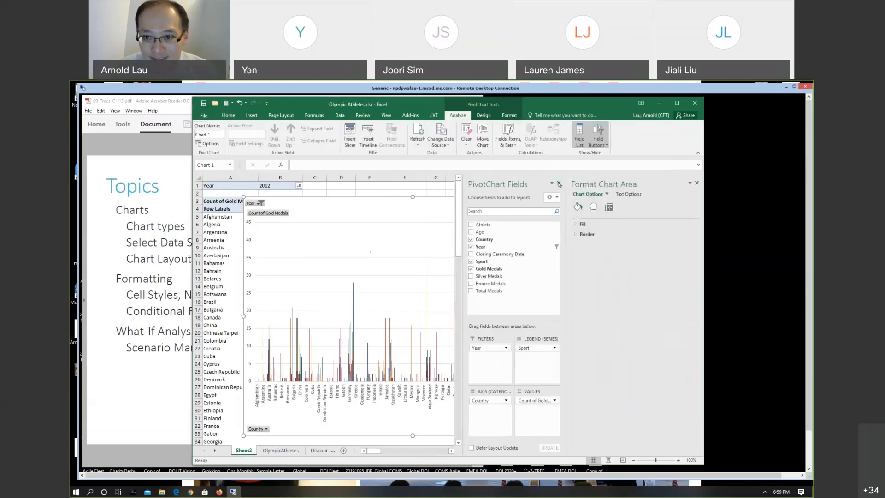
{"action": "left_click", "coordinate": [558, 184]}
{"action": "left_click", "coordinate": [697, 183]}
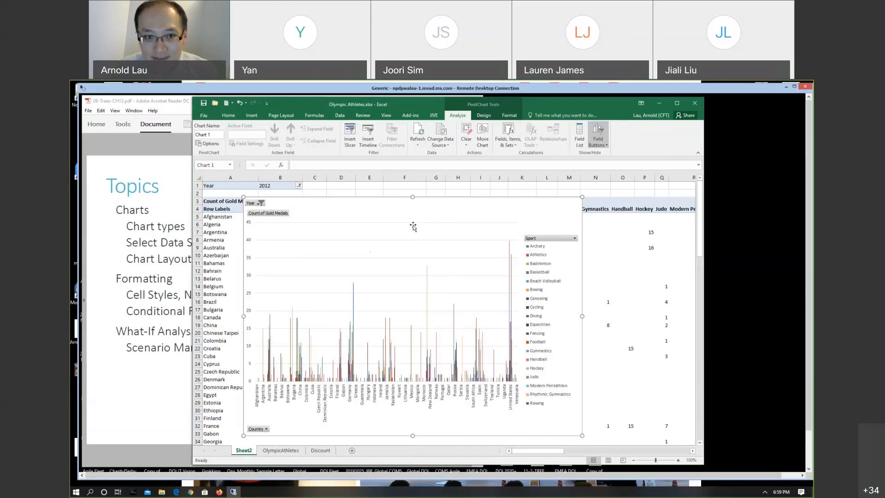
{"action": "key", "text": "Delete"}
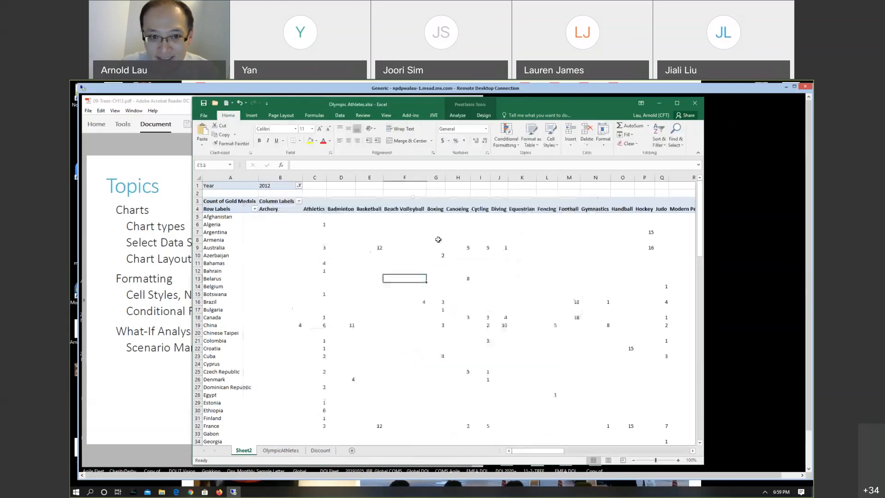
{"action": "left_click", "coordinate": [455, 371]}
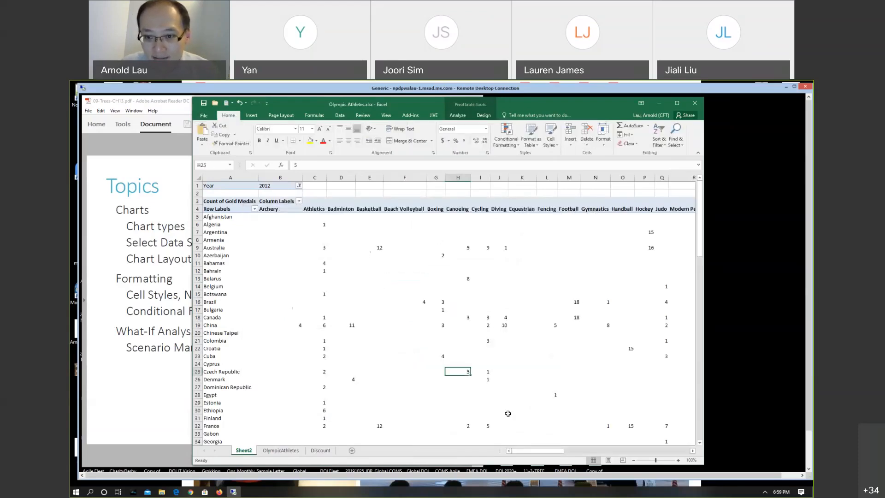
{"action": "mouse_move", "coordinate": [537, 450]}
{"action": "left_mouse_down"}
{"action": "mouse_move", "coordinate": [655, 450]}
{"action": "mouse_move", "coordinate": [537, 450]}
{"action": "left_mouse_up"}
{"action": "left_click", "coordinate": [436, 317]}
{"action": "left_click", "coordinate": [257, 314]}
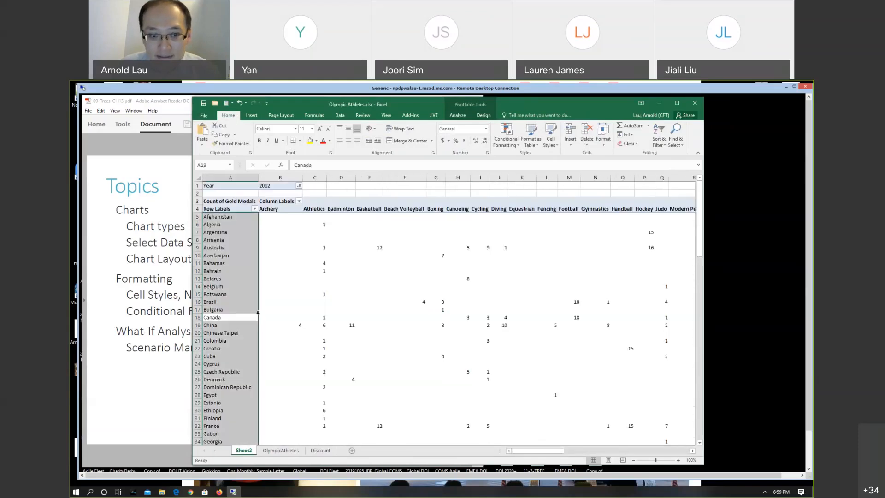
{"action": "left_click", "coordinate": [297, 356]}
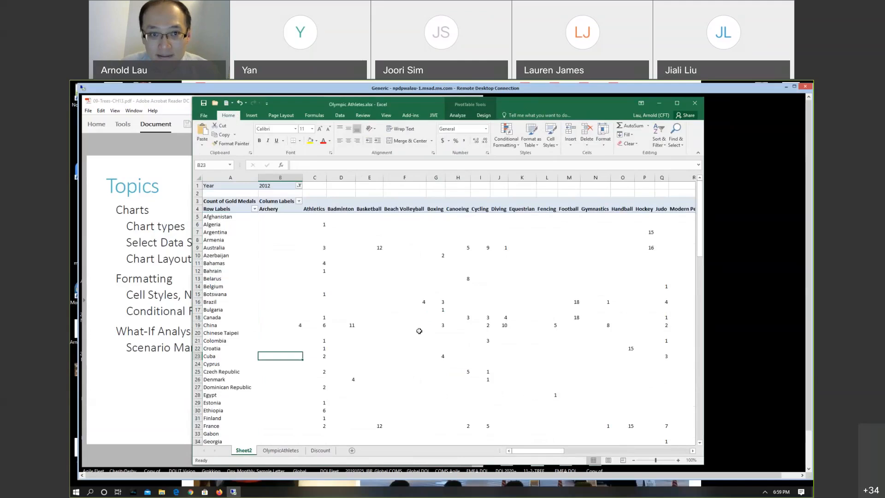
{"action": "scroll", "coordinate": [417, 332], "scroll_direction": "down", "scroll_amount": 2}
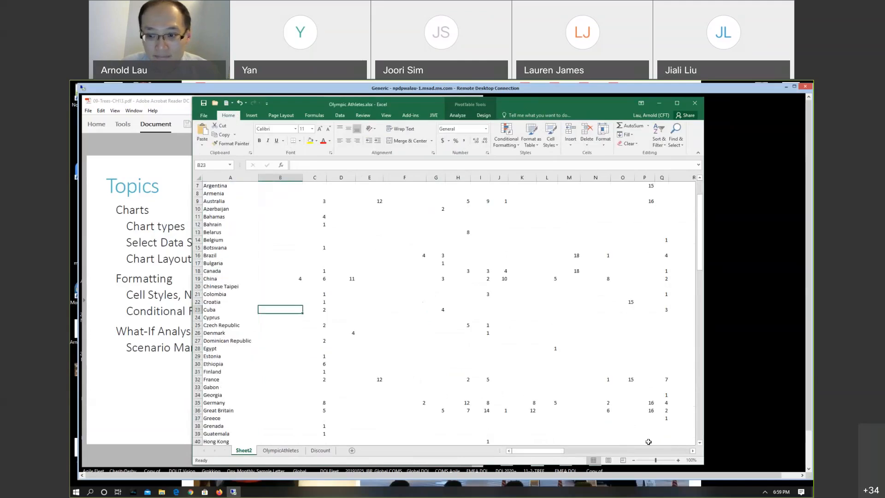
{"action": "left_click_drag", "start_coordinate": [701, 462], "coordinate": [717, 464]}
{"action": "left_click", "coordinate": [475, 324]}
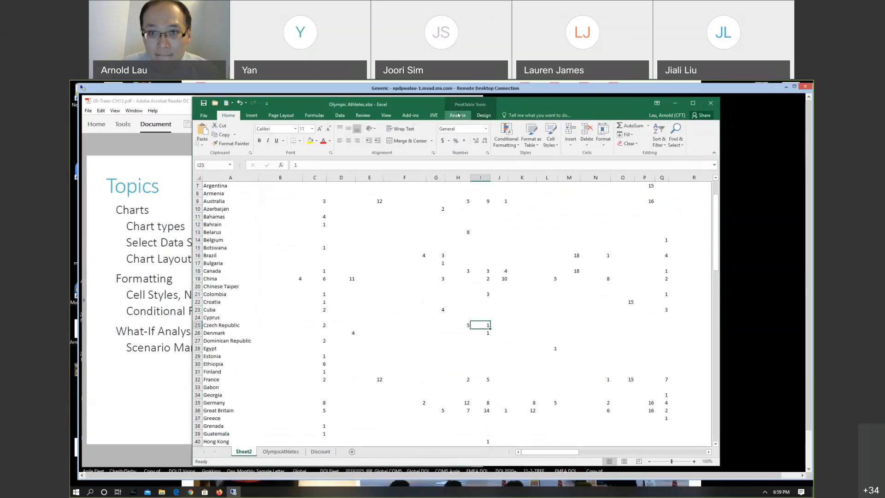
{"action": "left_click", "coordinate": [458, 115]}
{"action": "left_click", "coordinate": [487, 117]}
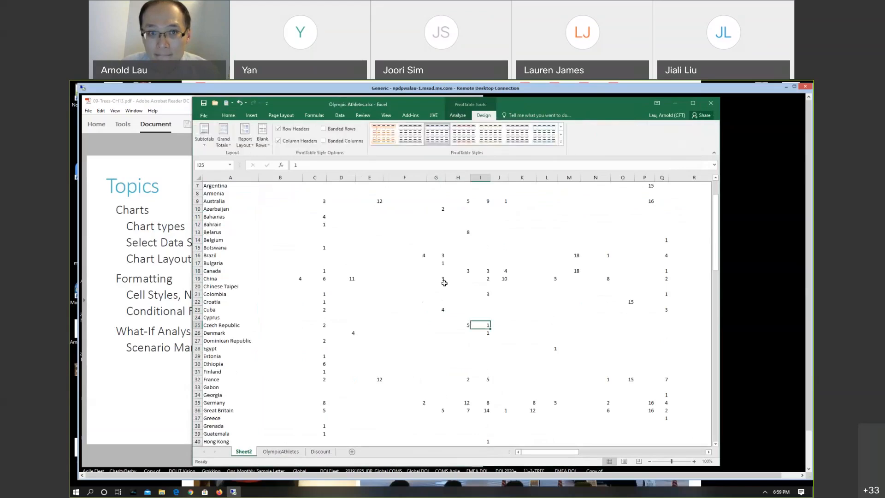
{"action": "left_click", "coordinate": [442, 286]}
{"action": "left_click", "coordinate": [399, 297]}
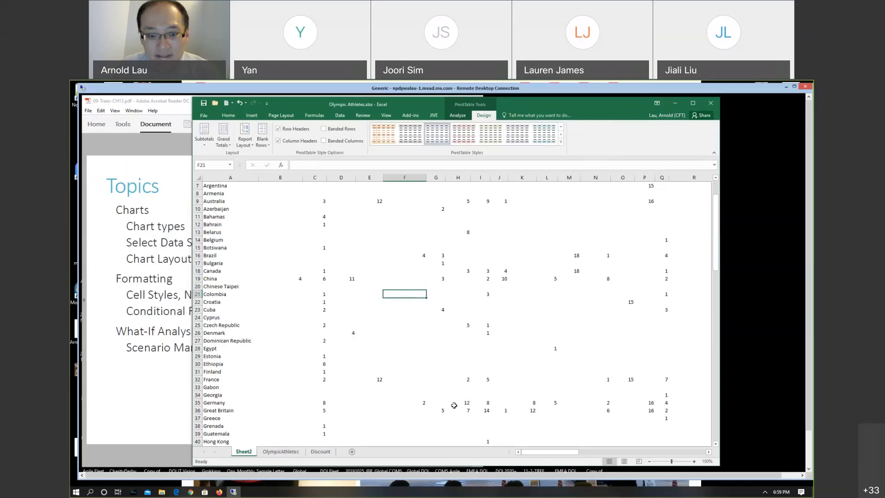
{"action": "left_click", "coordinate": [296, 454]}
{"action": "left_click", "coordinate": [245, 453]}
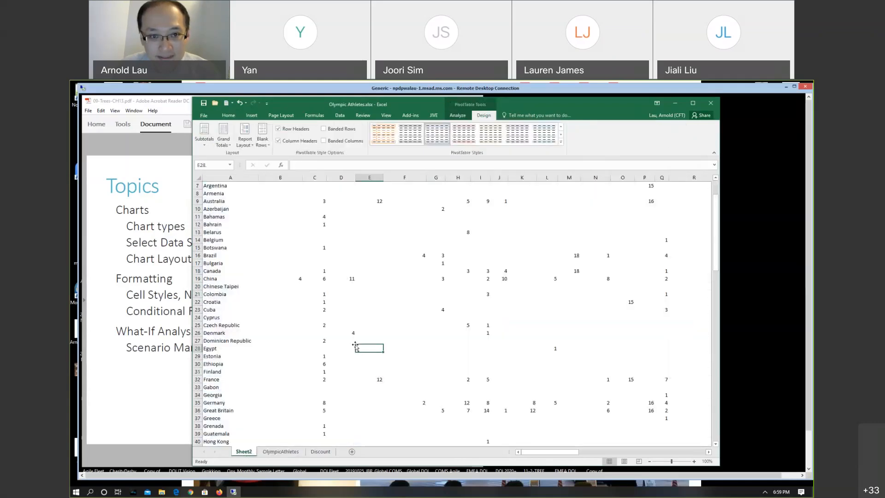
{"action": "key", "text": "Down"}
{"action": "key", "text": "Down"}
{"action": "key", "text": "Down"}
{"action": "key", "text": "Down"}
{"action": "key", "text": "Down"}
{"action": "key", "text": "Down"}
{"action": "key", "text": "Down"}
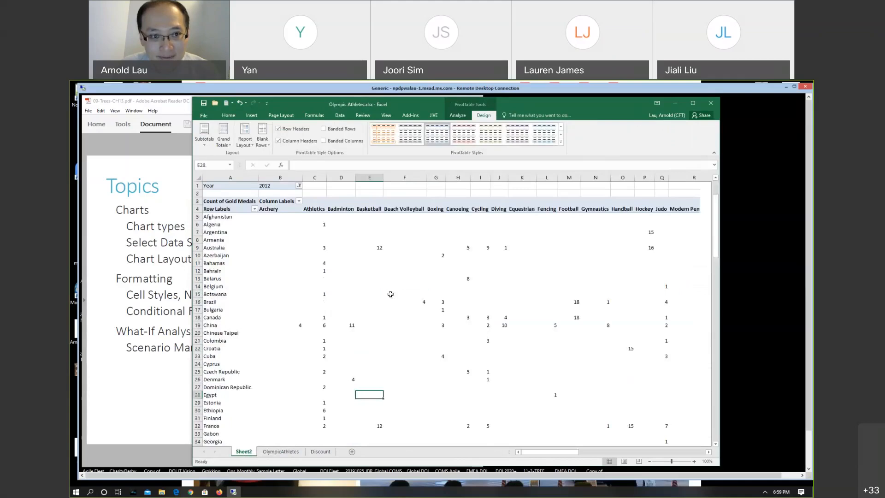
{"action": "left_click", "coordinate": [236, 210]}
{"action": "left_click_drag", "start_coordinate": [550, 454], "coordinate": [282, 311]}
{"action": "left_click", "coordinate": [282, 311]}
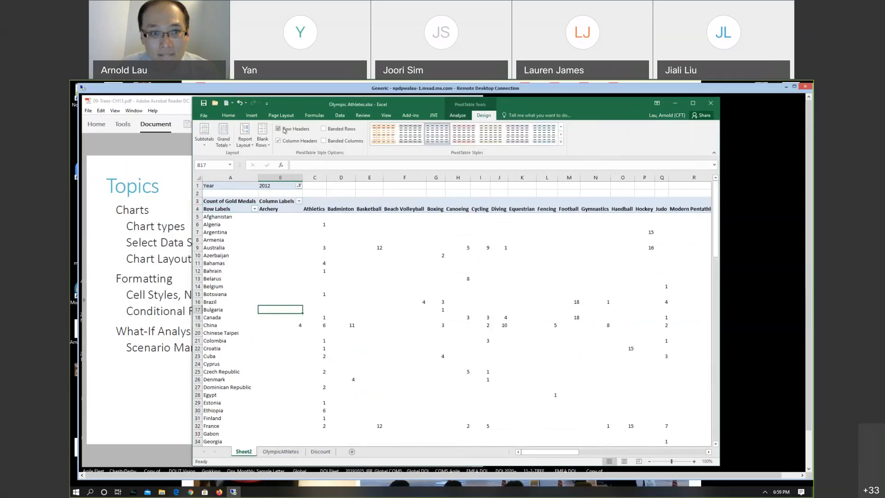
Step: Show the PivotTable field list and remove the Sport field from the columns area
{"action": "left_click", "coordinate": [459, 116]}
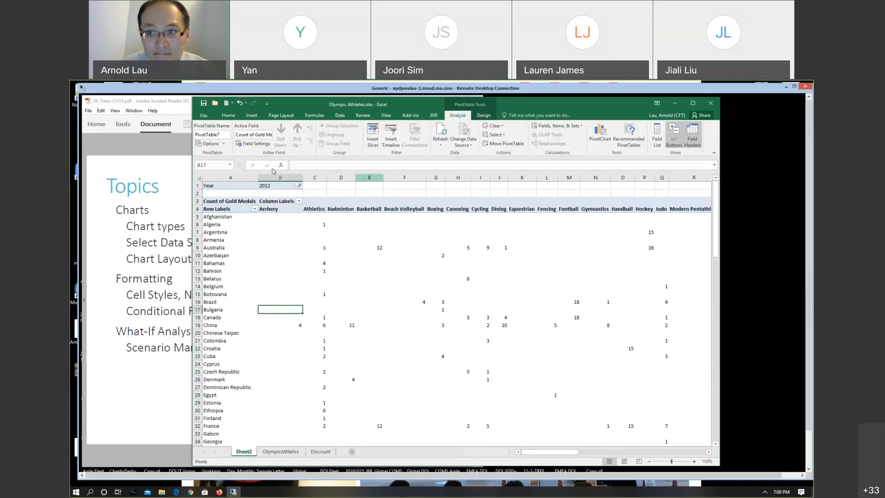
{"action": "left_click", "coordinate": [656, 134]}
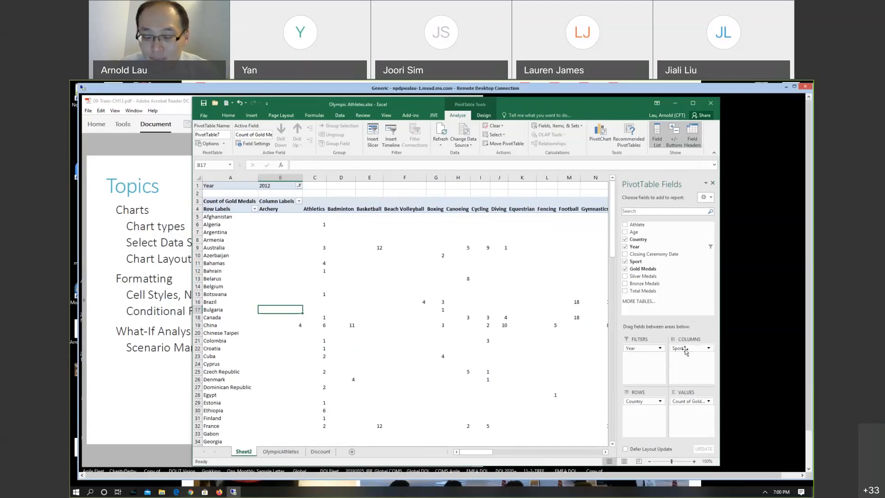
{"action": "left_click_drag", "start_coordinate": [685, 350], "coordinate": [577, 359]}
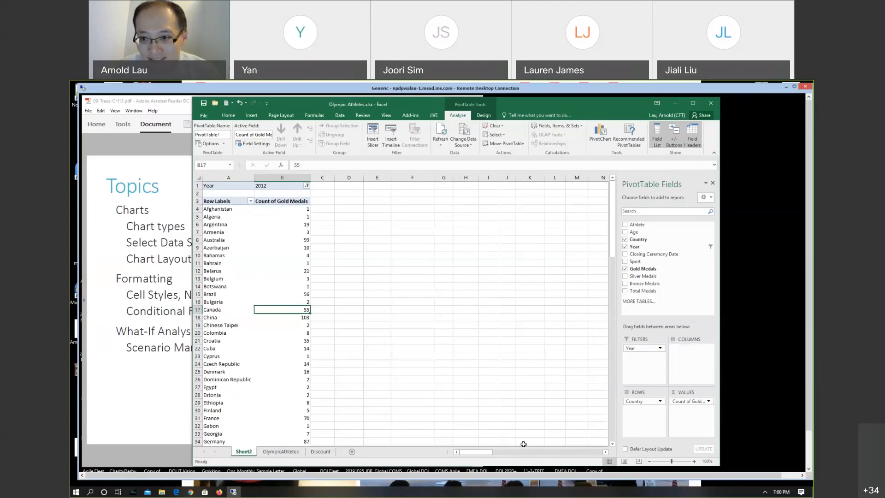
Step: Insert a clustered column PivotChart of the gold medal counts by country and enlarge it to about 6.22 by 8.95 inches
{"action": "left_click", "coordinate": [598, 136]}
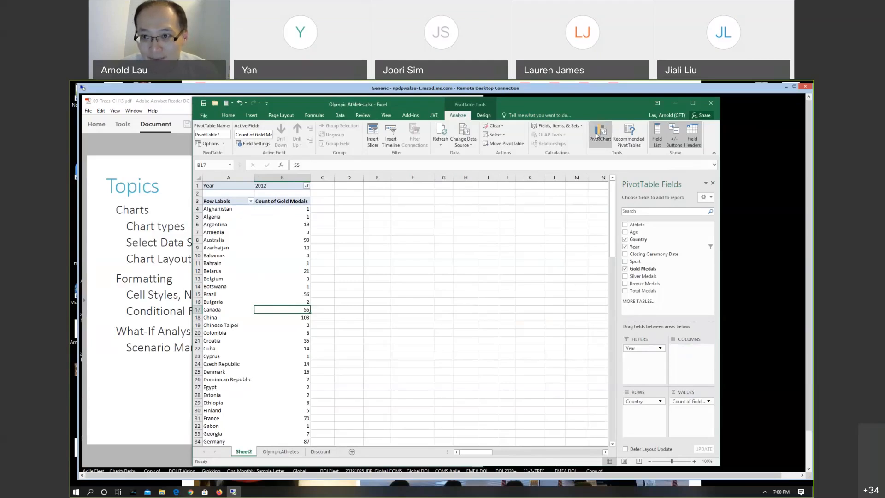
{"action": "left_click", "coordinate": [586, 428]}
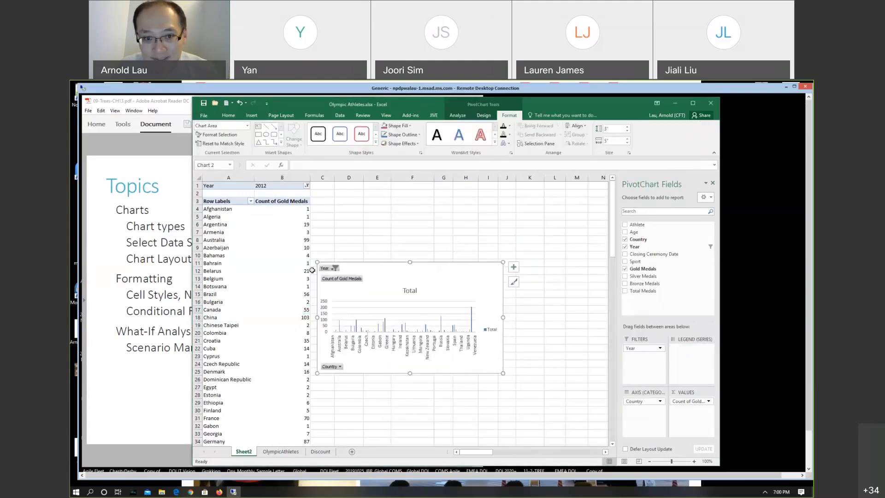
{"action": "left_click_drag", "start_coordinate": [317, 263], "coordinate": [252, 203]}
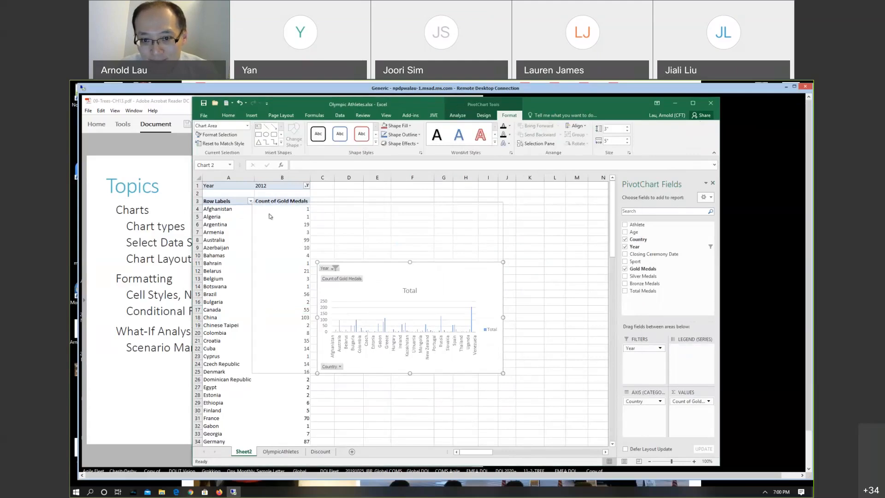
{"action": "left_click_drag", "start_coordinate": [502, 372], "coordinate": [586, 432]}
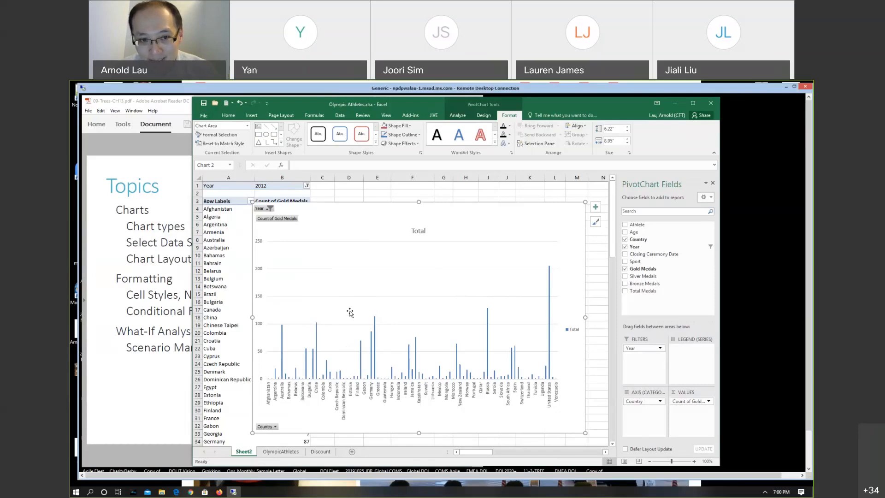
Step: Open the PivotChart's data source selection and examine its legend series and category axis labels
{"action": "right_click", "coordinate": [360, 252]}
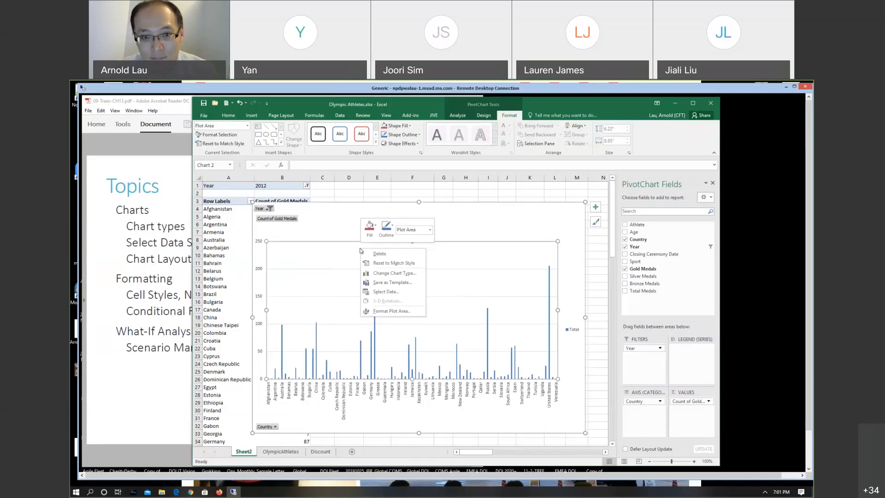
{"action": "key", "text": "Escape"}
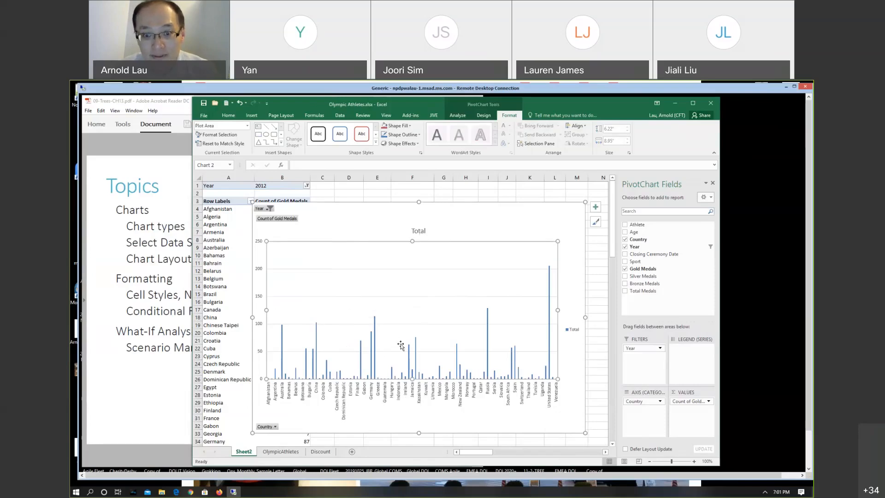
{"action": "left_click", "coordinate": [491, 118]}
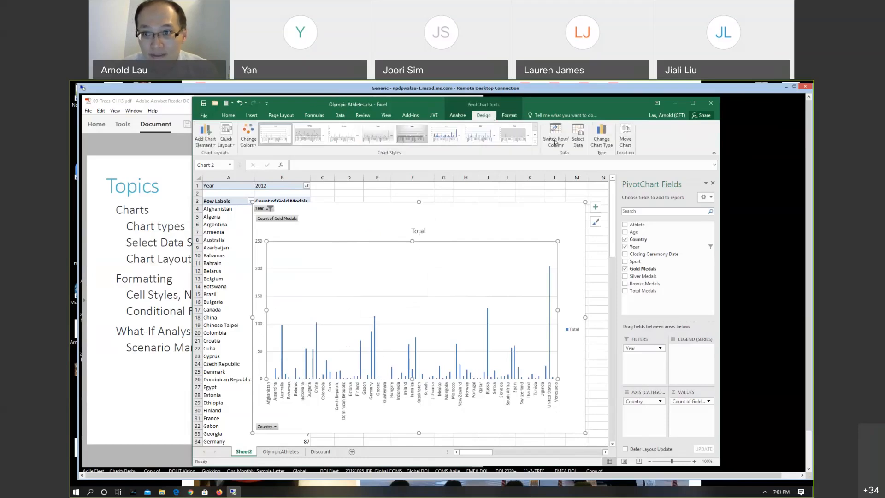
{"action": "left_click", "coordinate": [576, 135]}
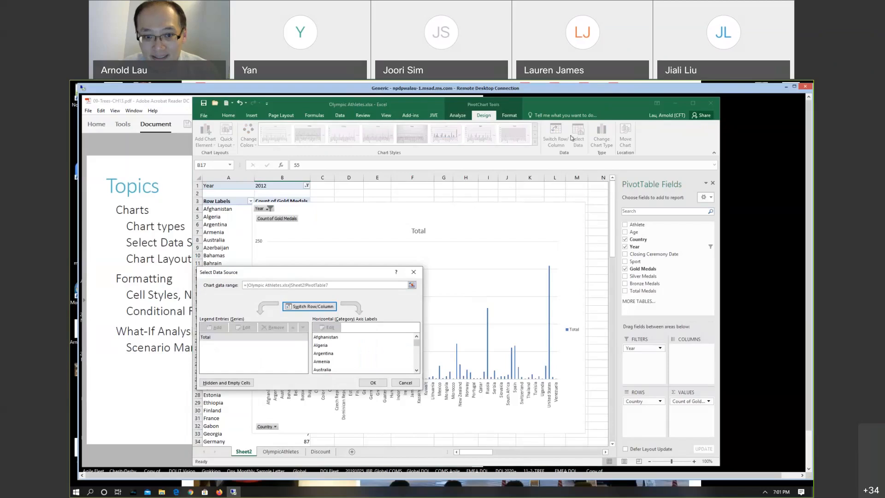
{"action": "left_click_drag", "start_coordinate": [260, 274], "coordinate": [326, 264]}
{"action": "left_click", "coordinate": [408, 328]}
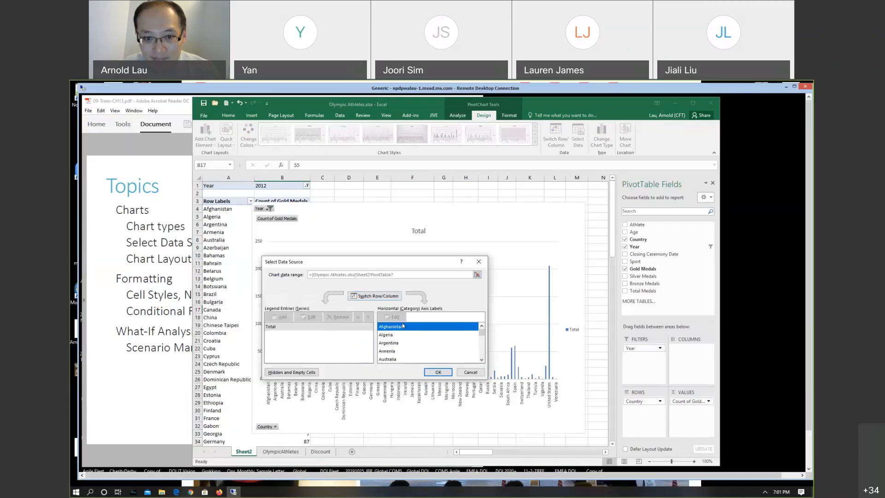
{"action": "left_click", "coordinate": [395, 335]}
{"action": "left_click", "coordinate": [394, 345]}
{"action": "left_click", "coordinate": [390, 352]}
{"action": "left_click", "coordinate": [393, 344]}
{"action": "left_click", "coordinate": [277, 341]}
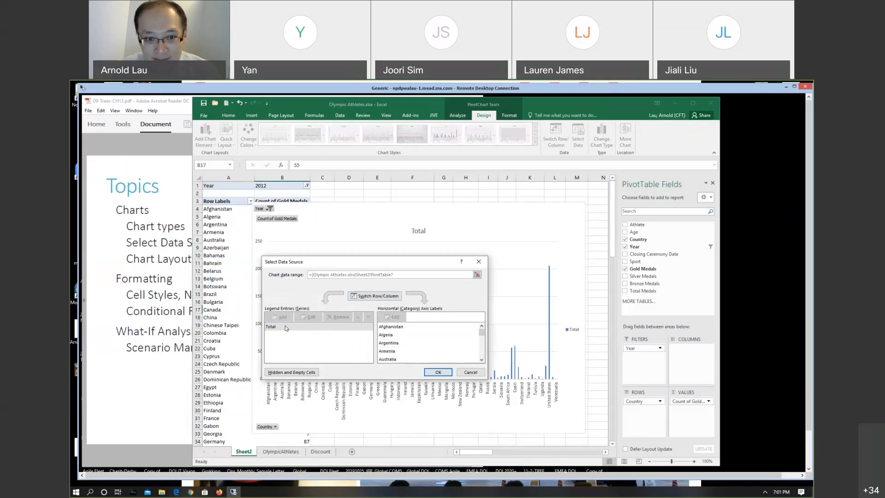
{"action": "left_click", "coordinate": [397, 344]}
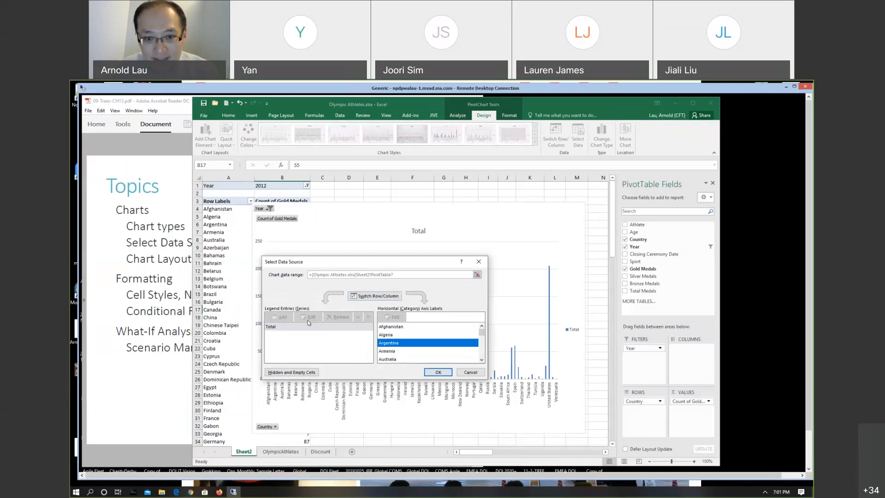
{"action": "left_click", "coordinate": [384, 334]}
{"action": "left_click", "coordinate": [389, 327]}
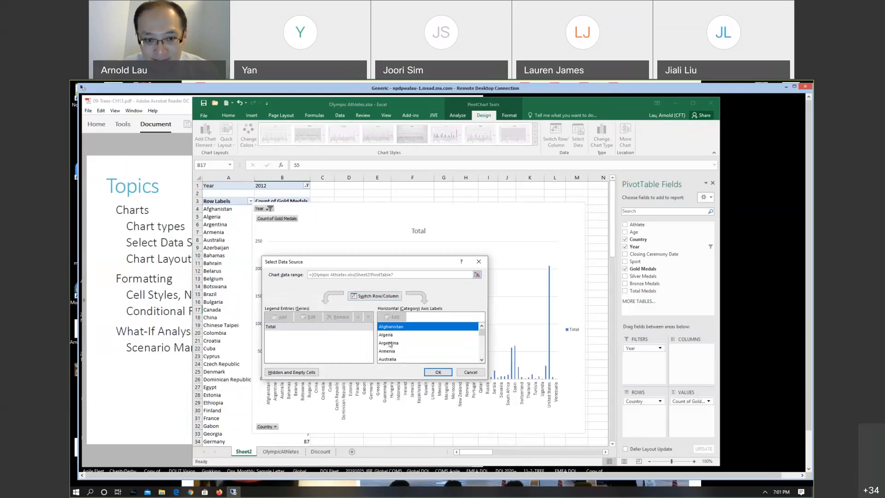
Step: Switch the PivotChart's rows and columns so the countries become the legend series, and shift the chart slightly down
{"action": "left_click", "coordinate": [377, 297]}
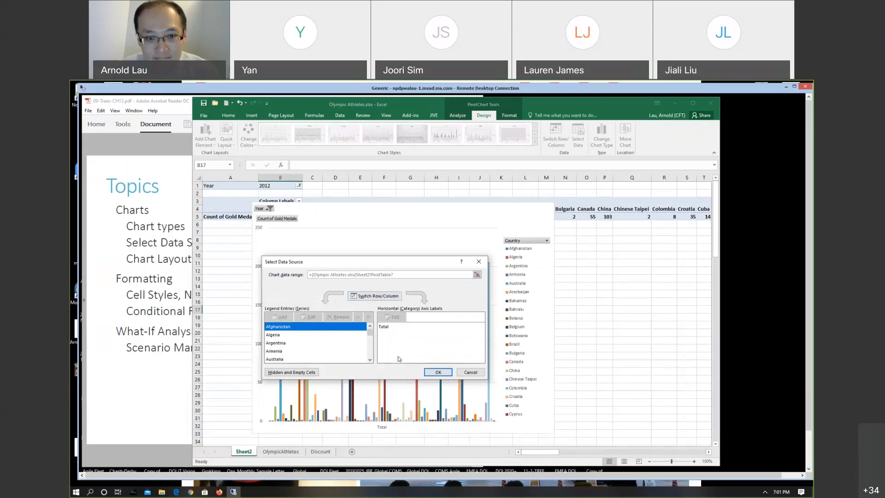
{"action": "left_click", "coordinate": [340, 351]}
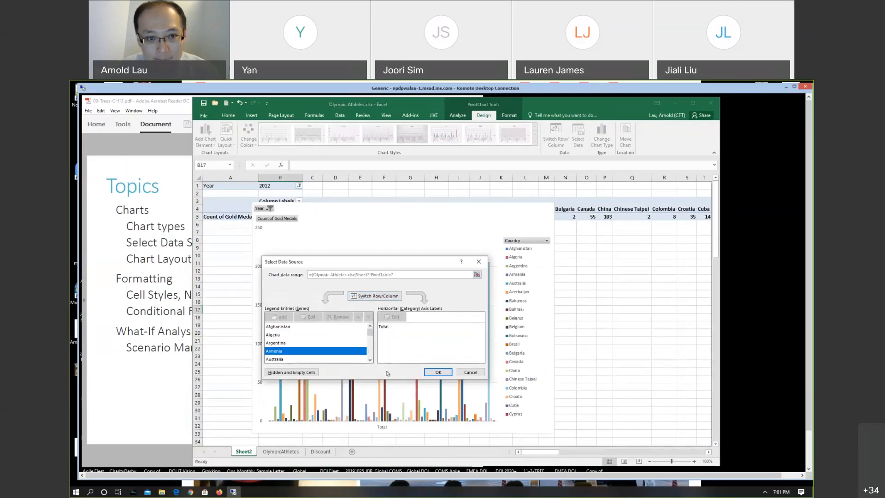
{"action": "left_click", "coordinate": [437, 372]}
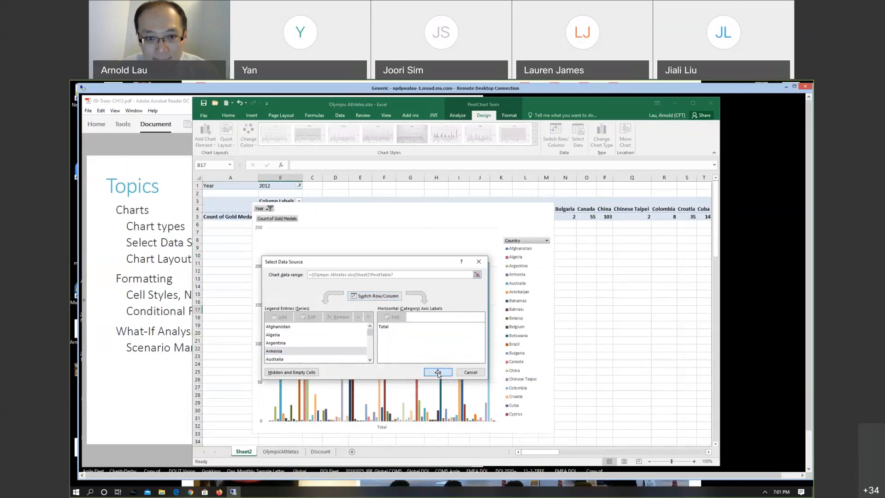
{"action": "left_click_drag", "start_coordinate": [372, 214], "coordinate": [368, 225]}
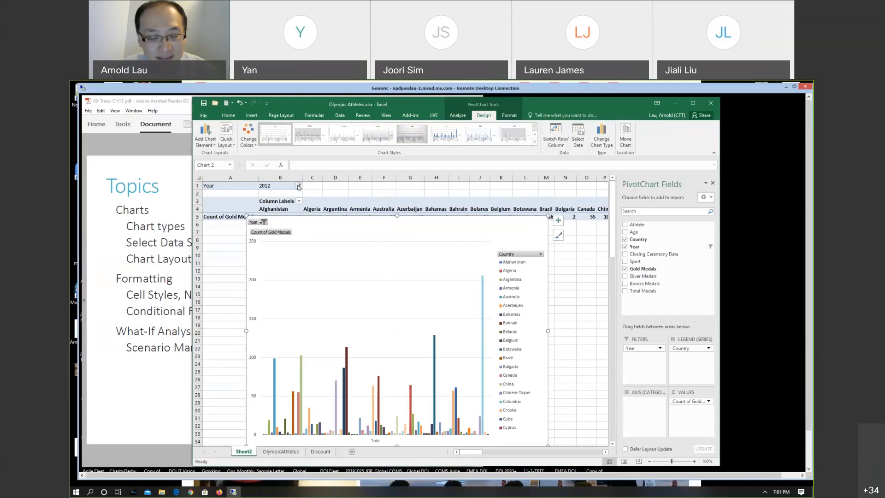
Step: Filter the PivotTable and its chart by Year to show only 2006
{"action": "left_click", "coordinate": [299, 185]}
{"action": "left_click", "coordinate": [225, 228]}
{"action": "left_click", "coordinate": [252, 283]}
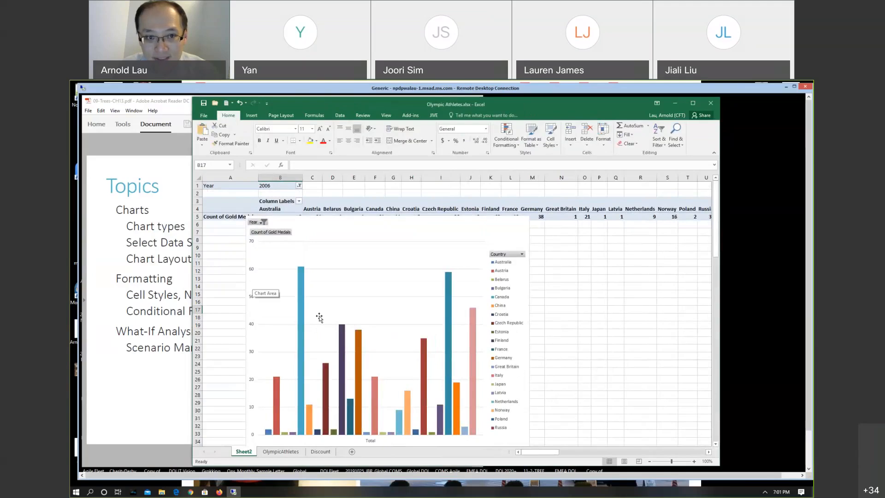
Step: Switch the PivotChart's rows and columns back through its data source selection, putting the countries on the category axis
{"action": "left_click", "coordinate": [378, 279]}
{"action": "left_click", "coordinate": [578, 133]}
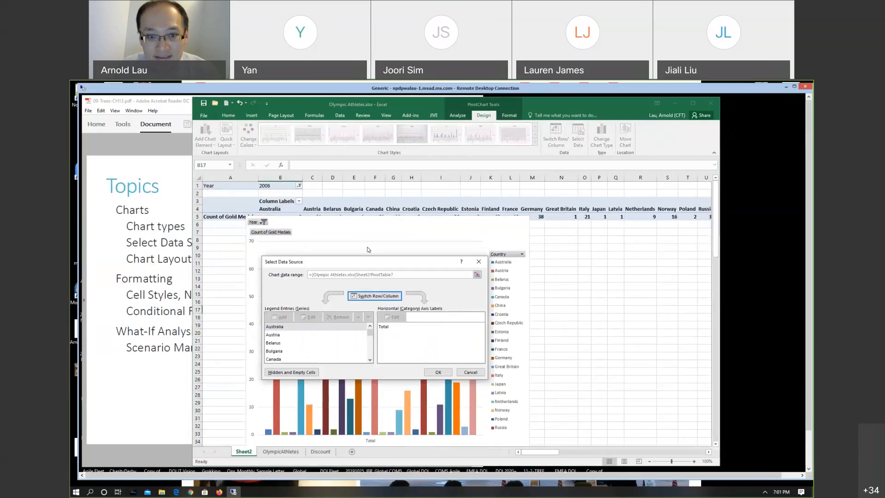
{"action": "left_click", "coordinate": [375, 298]}
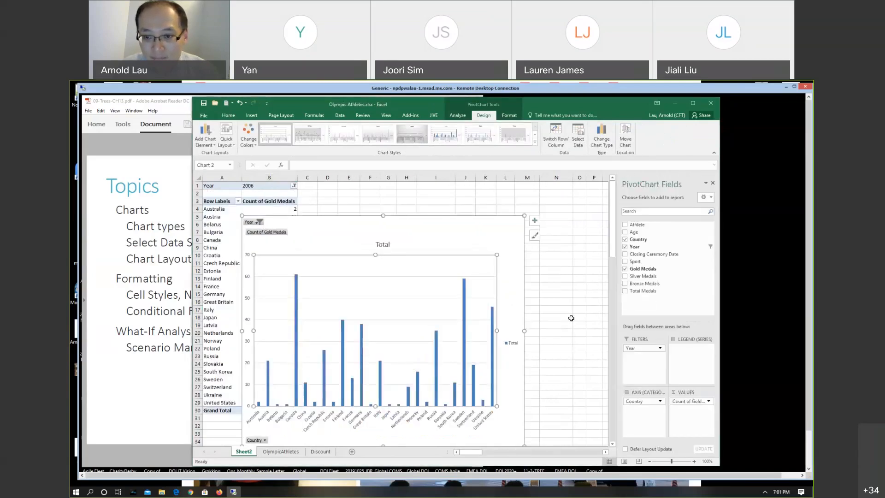
Step: Move the PivotChart beside the PivotTable so it uncovers the country counts, and switch to the Topics page in Acrobat Reader
{"action": "left_click", "coordinate": [555, 317]}
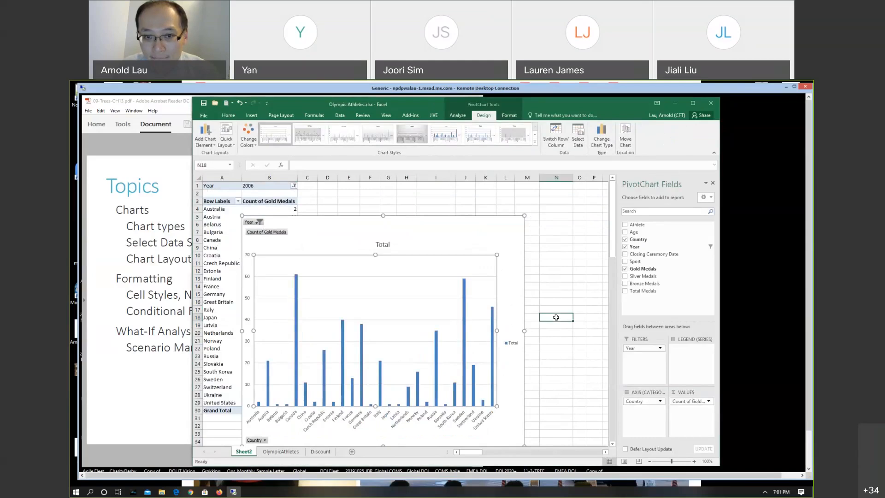
{"action": "left_click", "coordinate": [549, 396]}
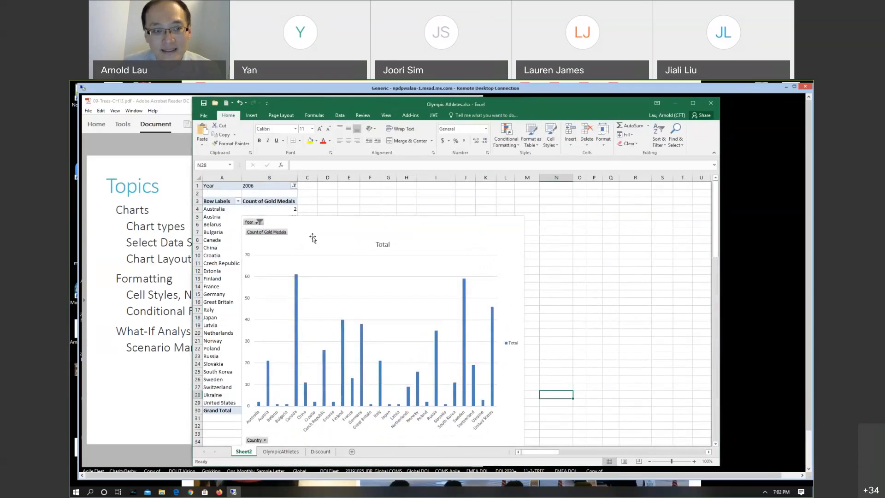
{"action": "left_click_drag", "start_coordinate": [312, 233], "coordinate": [370, 226]}
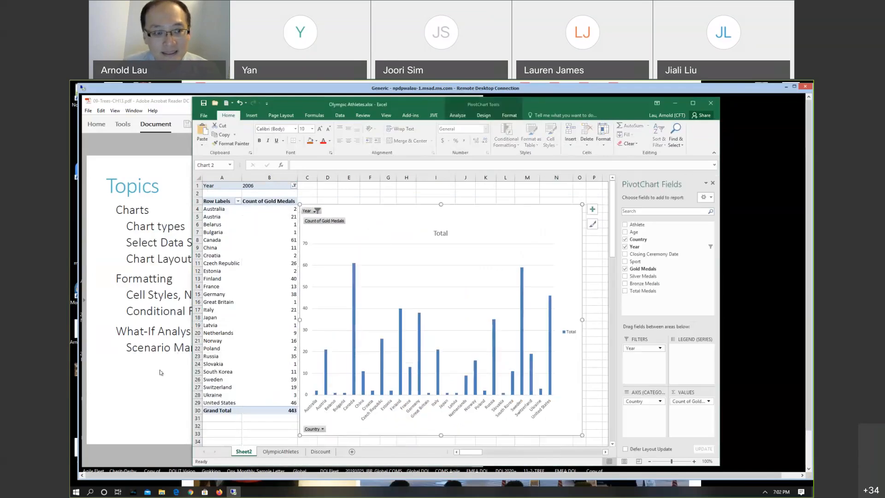
{"action": "left_click", "coordinate": [161, 372]}
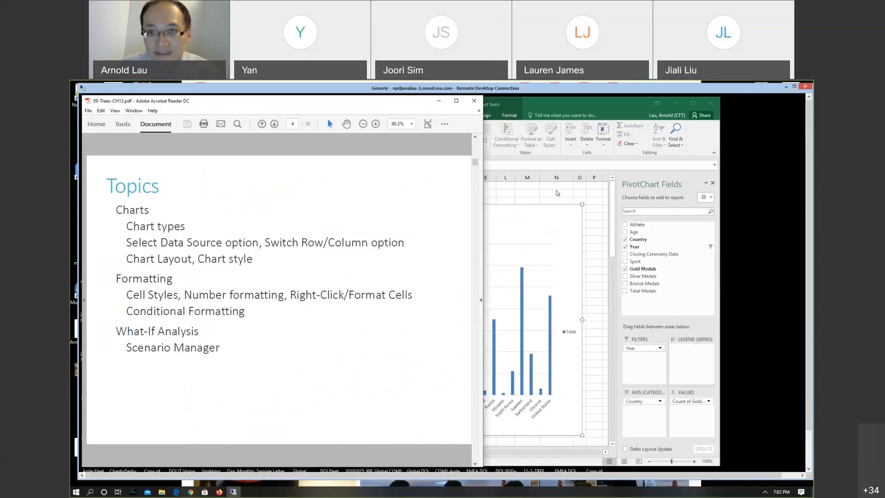
Step: Filter the table on the OlympicAthletes sheet by Country to show only Afghanistan and Algeria
{"action": "left_click", "coordinate": [557, 189]}
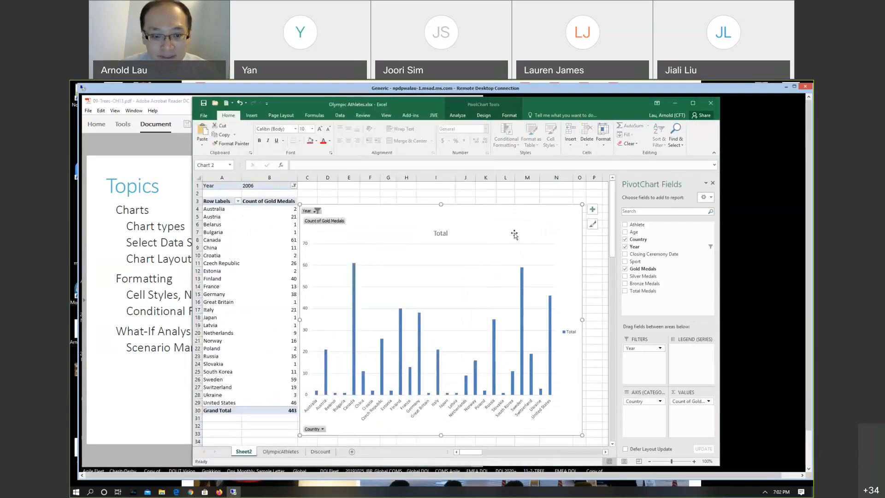
{"action": "left_click", "coordinate": [281, 451]}
{"action": "scroll", "coordinate": [477, 303], "scroll_direction": "up", "scroll_amount": 1}
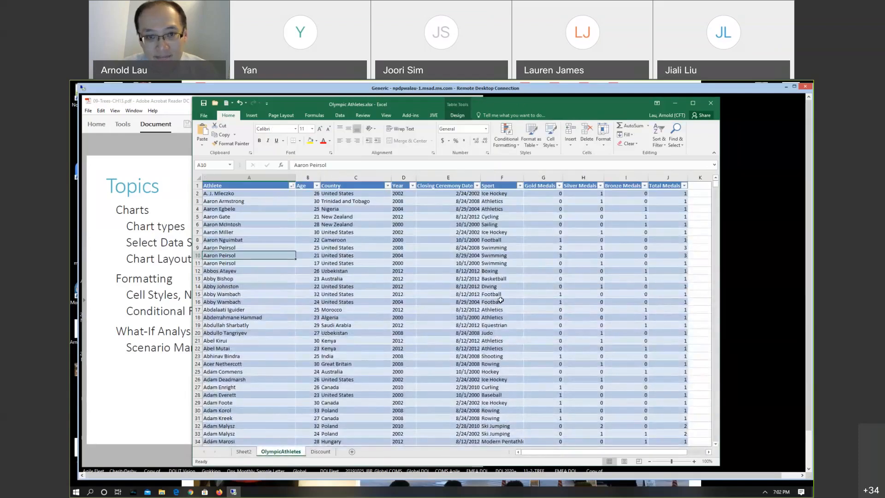
{"action": "left_click", "coordinate": [387, 186]}
{"action": "left_click", "coordinate": [321, 261]}
{"action": "left_click", "coordinate": [321, 261]}
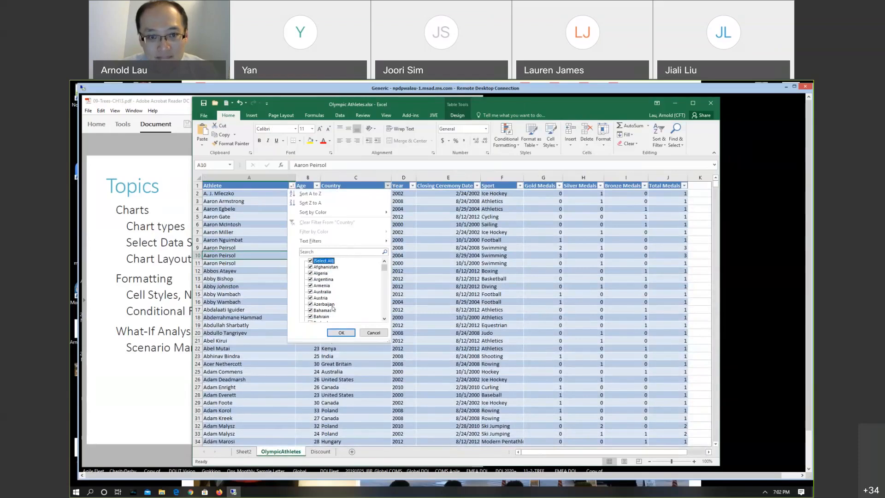
{"action": "left_click", "coordinate": [322, 261]}
{"action": "left_click", "coordinate": [325, 267]}
{"action": "left_click", "coordinate": [320, 273]}
{"action": "left_click", "coordinate": [341, 332]}
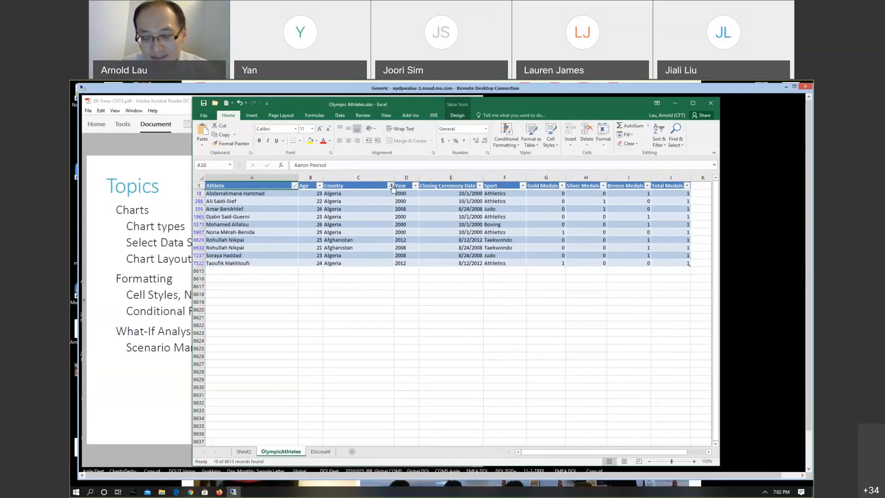
Step: Compare the filtered athlete table with the PivotTable sheet, and restore all countries in the table's Country filter
{"action": "left_click", "coordinate": [244, 452]}
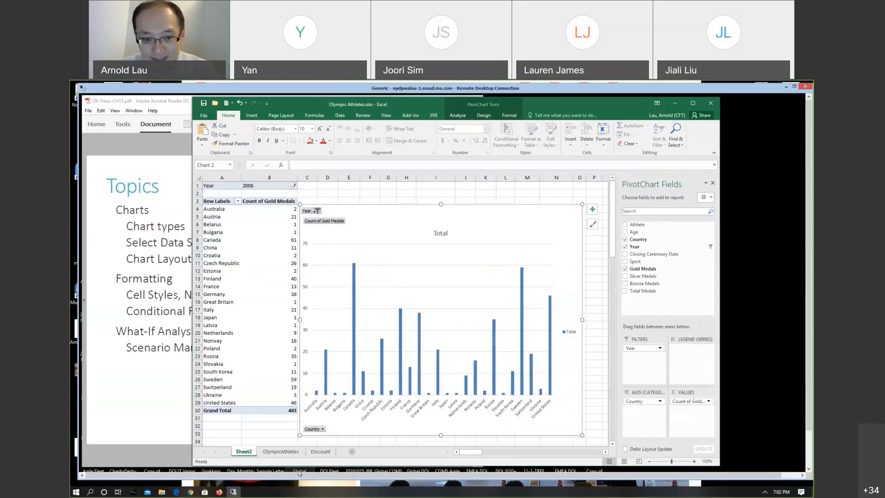
{"action": "left_click", "coordinate": [281, 452]}
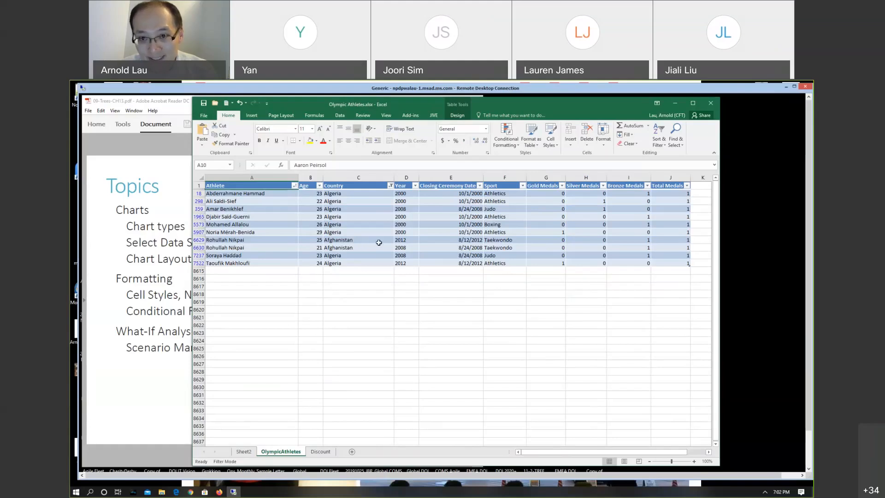
{"action": "scroll", "coordinate": [384, 248], "scroll_direction": "down", "scroll_amount": 2}
{"action": "scroll", "coordinate": [384, 248], "scroll_direction": "up", "scroll_amount": 2}
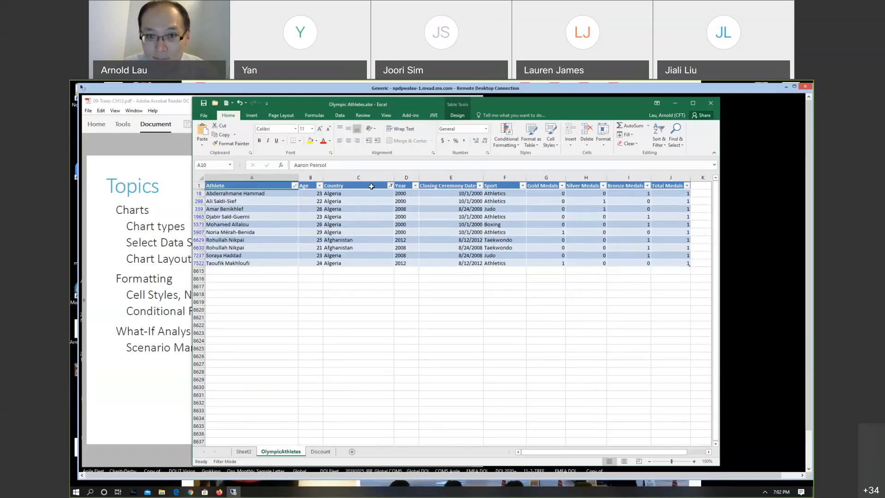
{"action": "left_click", "coordinate": [390, 185]}
{"action": "left_click", "coordinate": [313, 261]}
{"action": "left_click", "coordinate": [344, 332]}
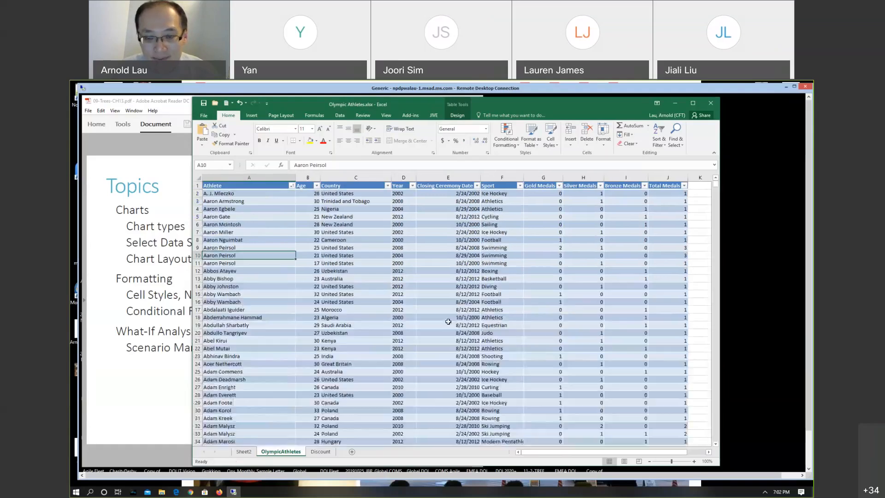
Step: Drill down into Australia's Count of Gold Medals in the Sheet2 PivotTable to list its source records on a new sheet
{"action": "left_click", "coordinate": [242, 452]}
{"action": "left_click", "coordinate": [447, 272]}
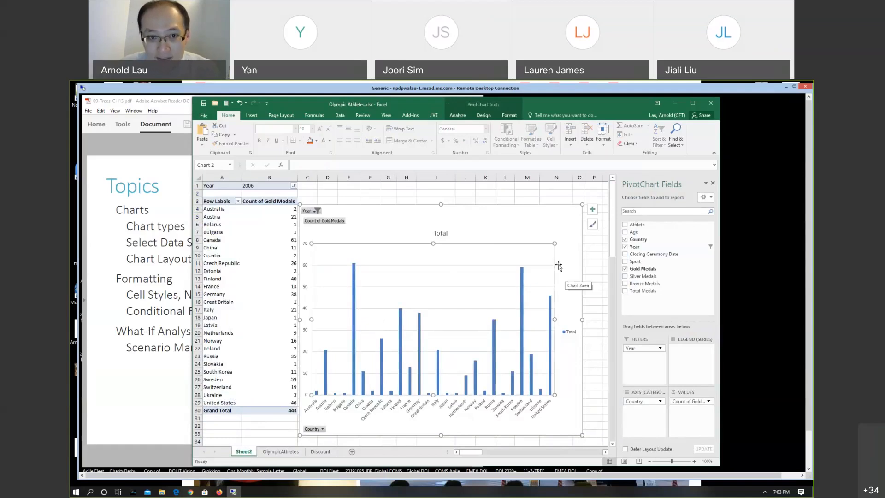
{"action": "left_click", "coordinate": [352, 219]}
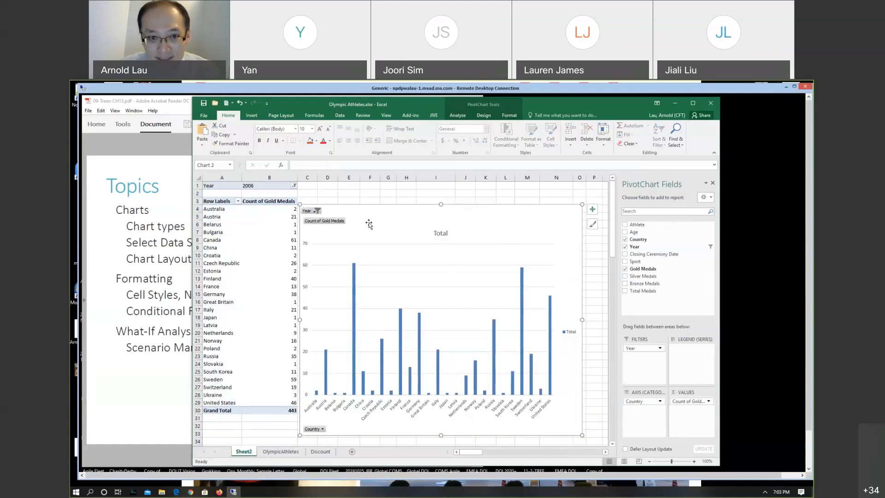
{"action": "left_click", "coordinate": [274, 210]}
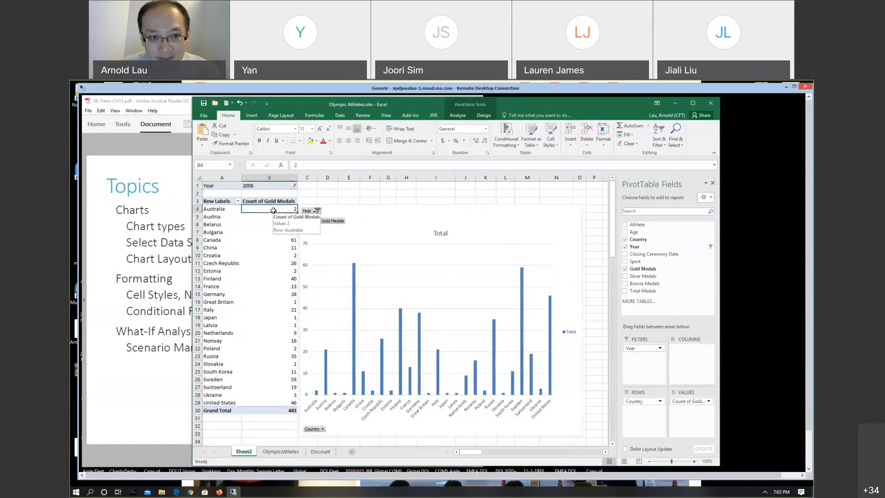
{"action": "double_click", "coordinate": [274, 211]}
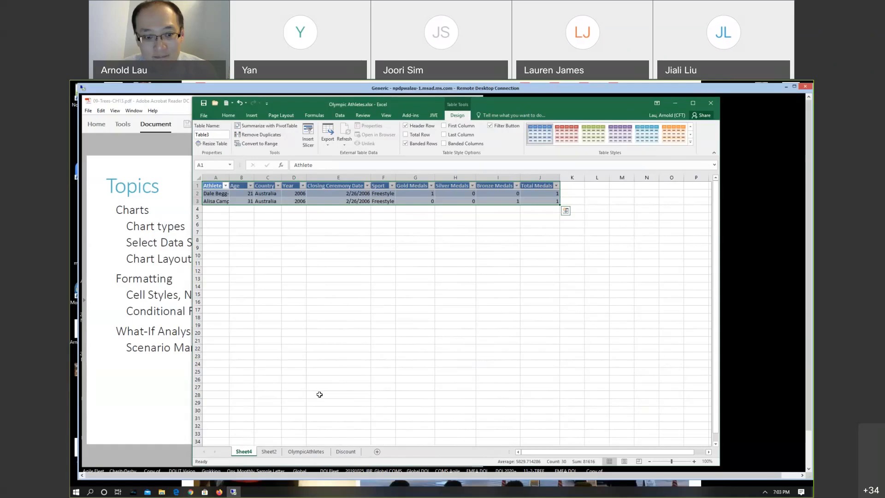
Step: Delete the drill-down sheet that lists Australia's source records
{"action": "right_click", "coordinate": [244, 450]}
{"action": "left_click", "coordinate": [263, 368]}
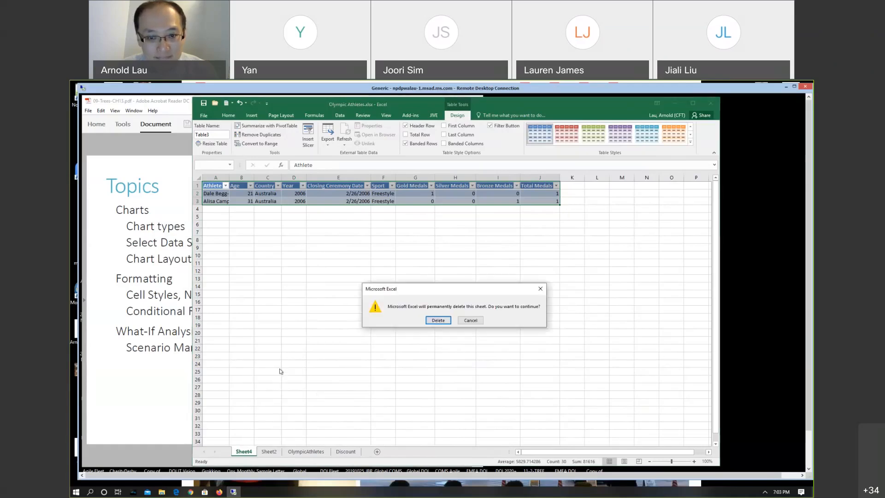
{"action": "left_click", "coordinate": [438, 321]}
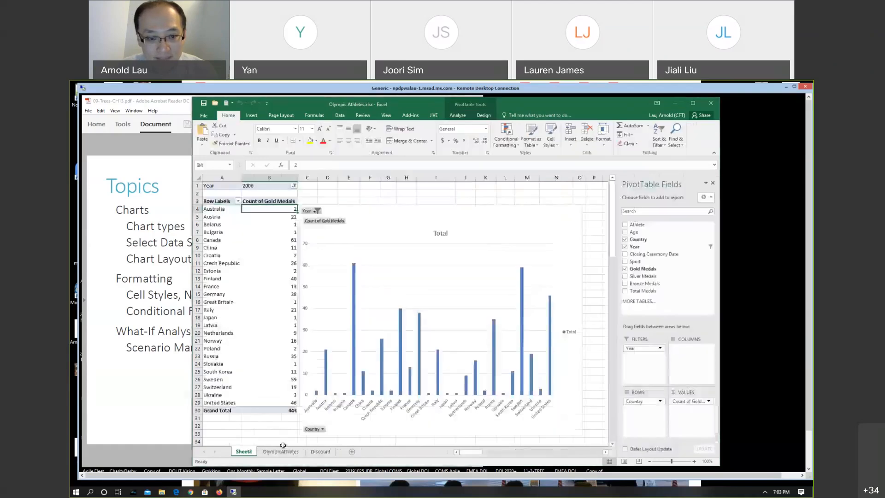
Step: Review the Topics page in Acrobat Reader and return to the Olympic Athletes workbook in Excel
{"action": "left_click", "coordinate": [161, 375]}
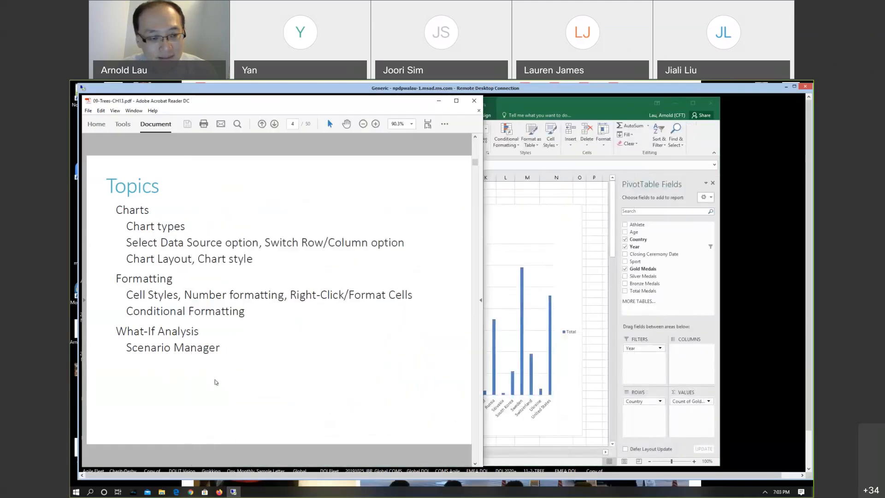
{"action": "scroll", "coordinate": [216, 382], "scroll_direction": "up", "scroll_amount": 1}
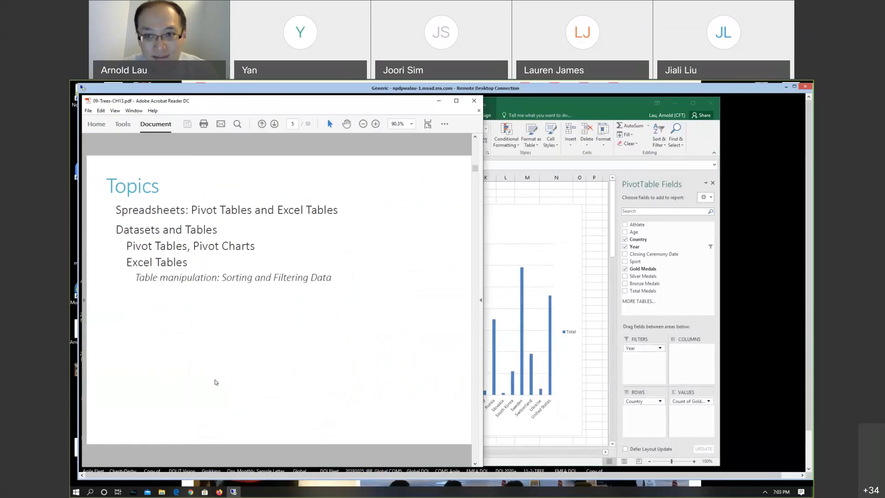
{"action": "scroll", "coordinate": [216, 382], "scroll_direction": "down", "scroll_amount": 1}
{"action": "left_click", "coordinate": [544, 189]}
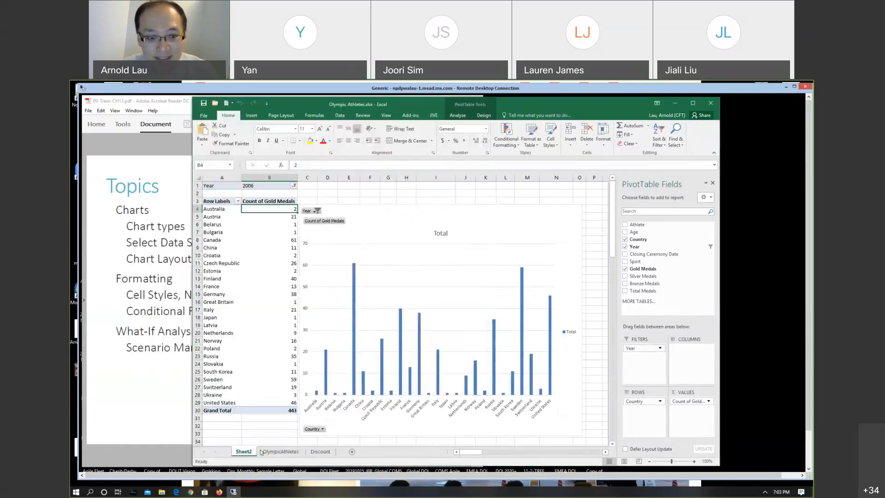
Step: Add a Greater Than 5 conditional format with Light Red Fill with Dark Red Text to cell J2 on the OlympicAthletes sheet
{"action": "left_click", "coordinate": [279, 452]}
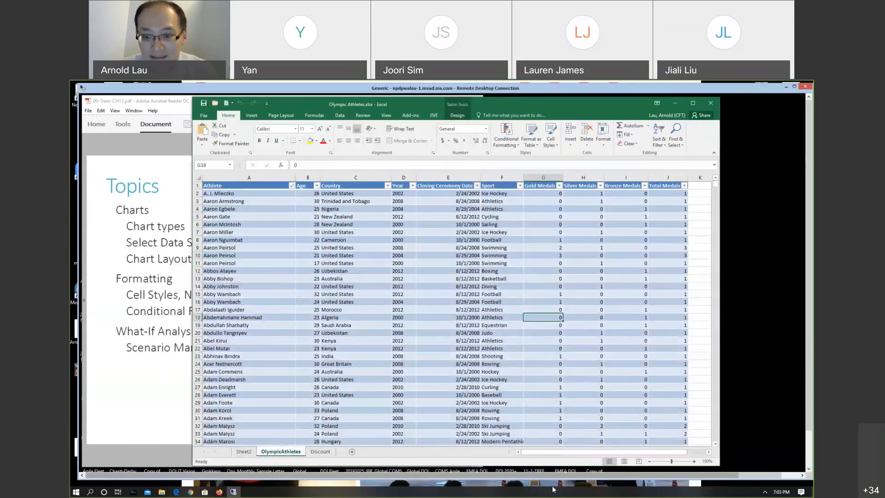
{"action": "left_click_drag", "start_coordinate": [541, 452], "coordinate": [555, 452]}
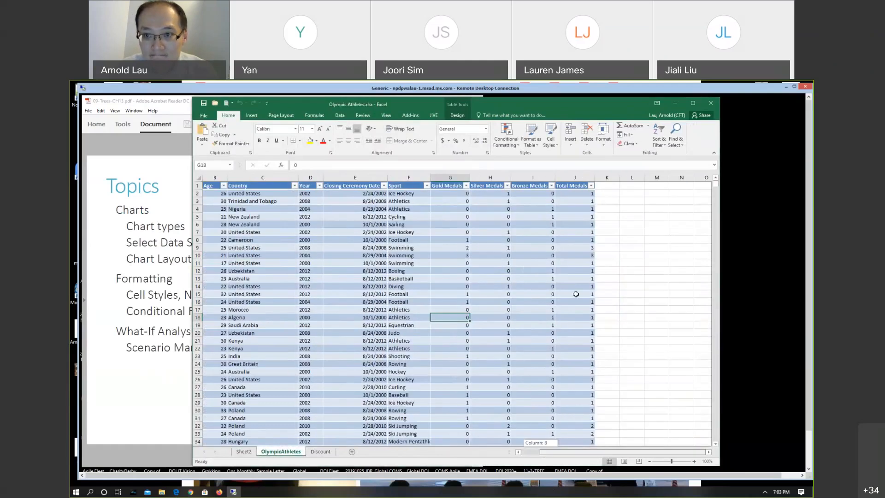
{"action": "left_click", "coordinate": [579, 193]}
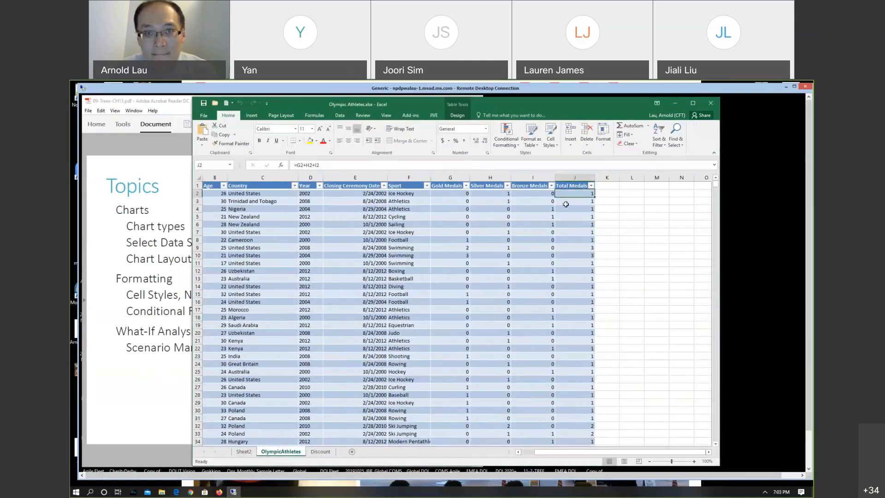
{"action": "left_click", "coordinate": [250, 116]}
{"action": "left_click", "coordinate": [228, 116]}
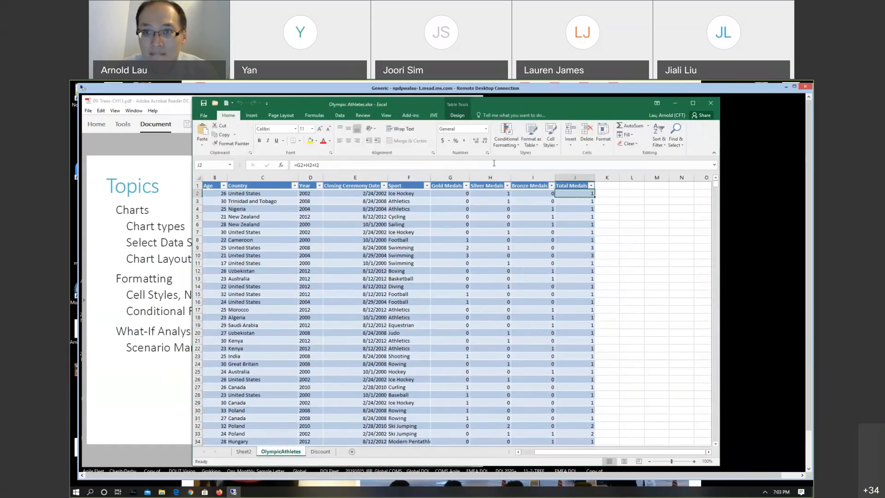
{"action": "left_click", "coordinate": [506, 129]}
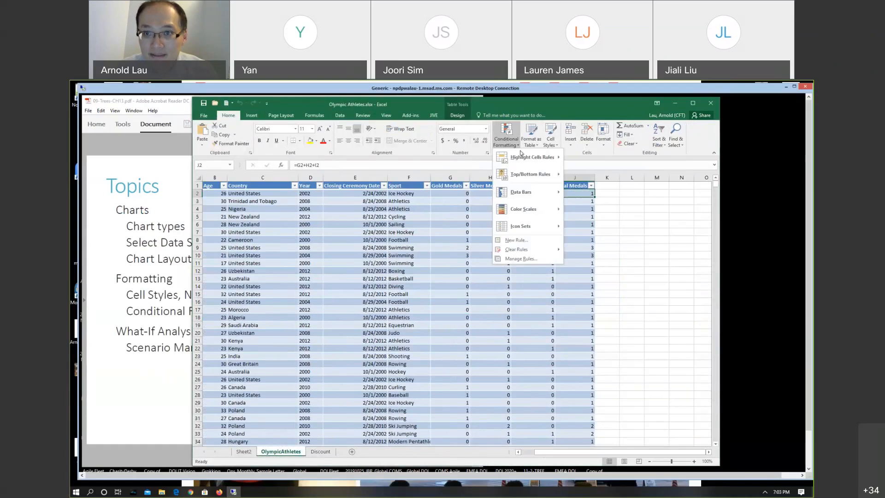
{"action": "mouse_move", "coordinate": [524, 159]}
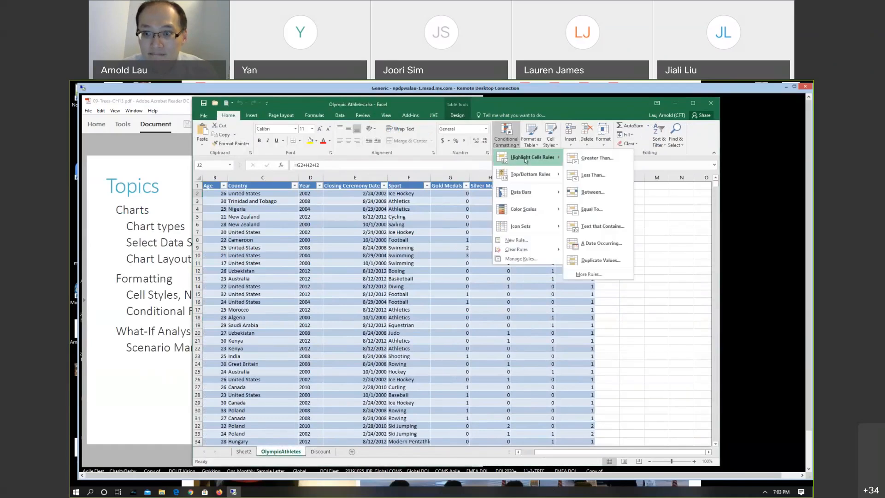
{"action": "left_click", "coordinate": [600, 158]}
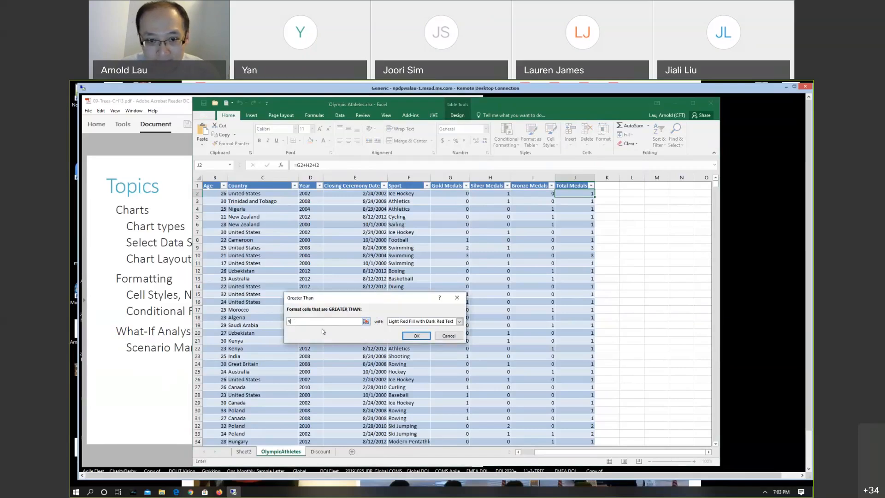
{"action": "left_click", "coordinate": [409, 336]}
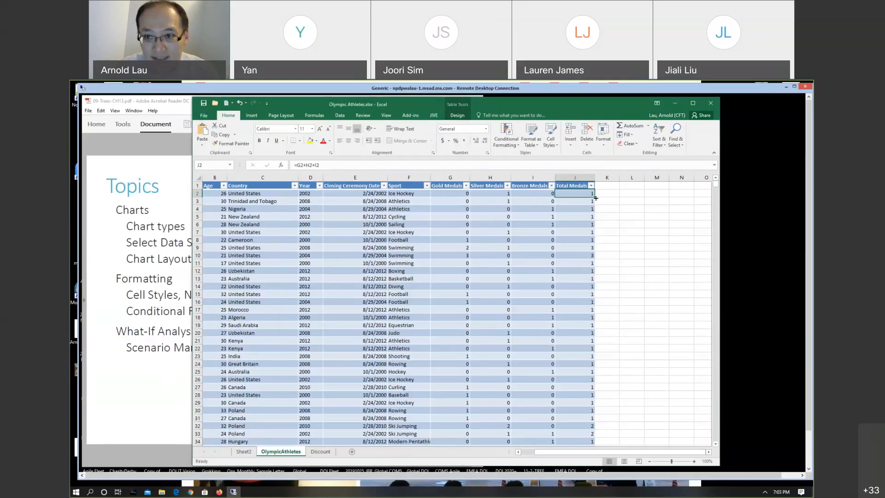
Step: Fill cell J2 with its conditional format down the Total Medals column to row 451
{"action": "left_click_drag", "start_coordinate": [593, 196], "coordinate": [613, 456]}
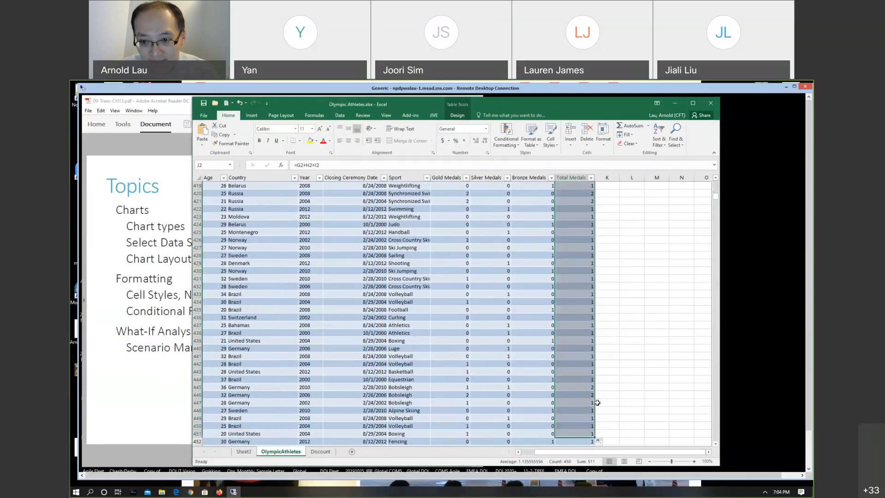
{"action": "left_click", "coordinate": [620, 378]}
Step: Look through the Total Medals column for highlighted values and inspect the total in row 211
{"action": "scroll", "coordinate": [623, 372], "scroll_direction": "up", "scroll_amount": 20}
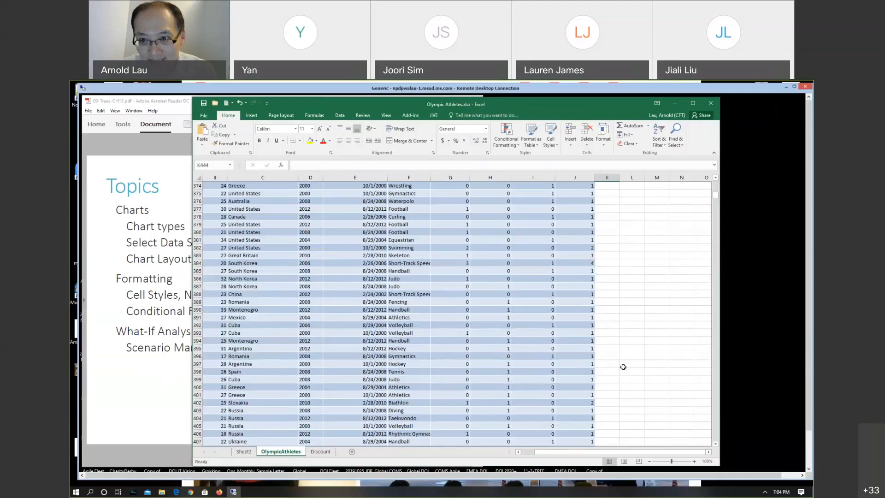
{"action": "scroll", "coordinate": [622, 365], "scroll_direction": "up", "scroll_amount": 20}
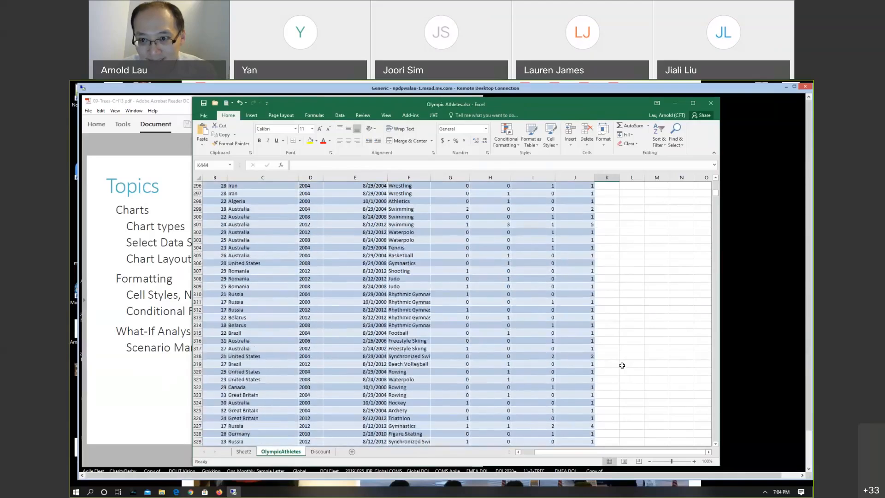
{"action": "scroll", "coordinate": [620, 359], "scroll_direction": "up", "scroll_amount": 20}
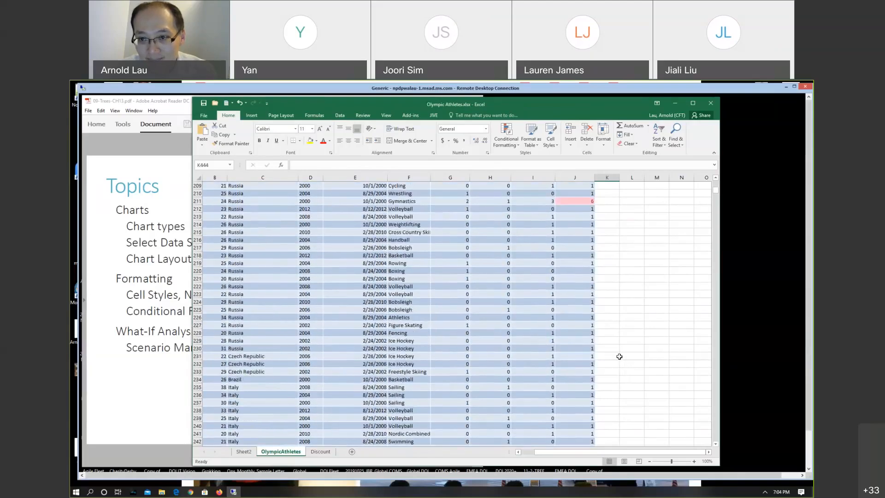
{"action": "scroll", "coordinate": [599, 341], "scroll_direction": "down", "scroll_amount": 3}
{"action": "left_click", "coordinate": [576, 294]}
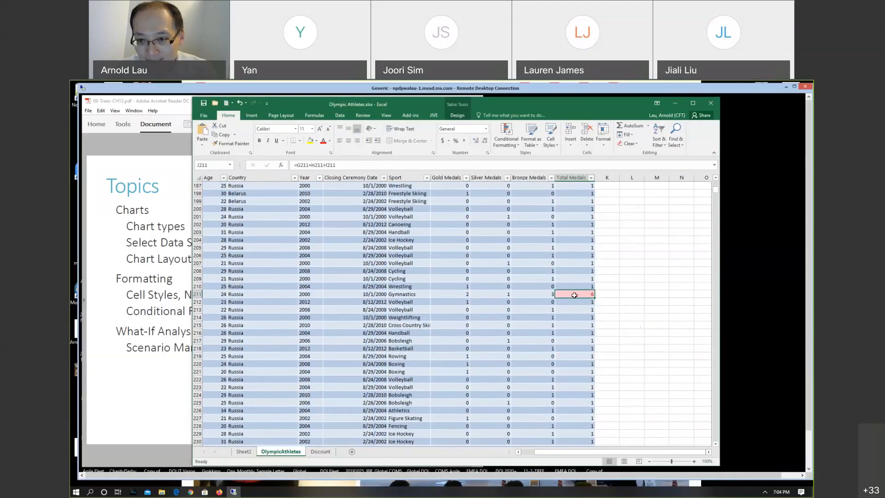
{"action": "scroll", "coordinate": [576, 300], "scroll_direction": "down", "scroll_amount": 15}
{"action": "scroll", "coordinate": [585, 314], "scroll_direction": "up", "scroll_amount": 19}
{"action": "scroll", "coordinate": [585, 315], "scroll_direction": "up", "scroll_amount": 20}
{"action": "scroll", "coordinate": [569, 270], "scroll_direction": "up", "scroll_amount": 20}
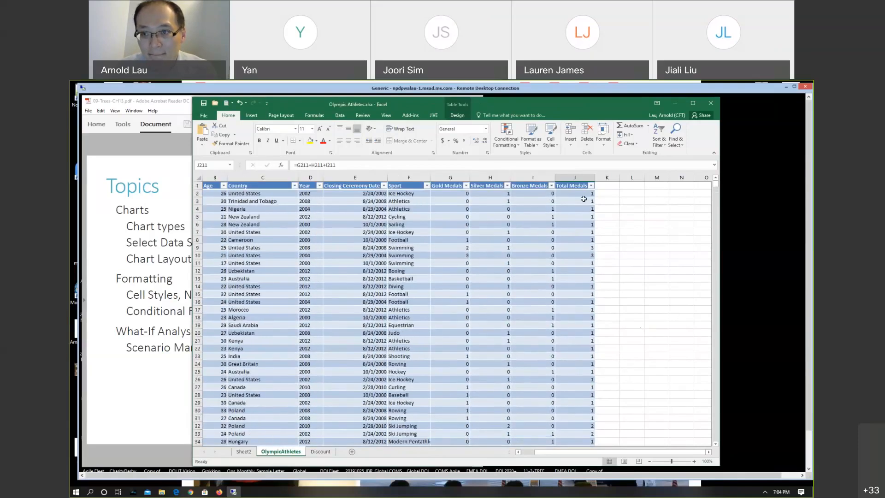
Step: Review the Highlight Cells Rules offered for cell J2 and leave them without applying a new rule
{"action": "left_click", "coordinate": [586, 193]}
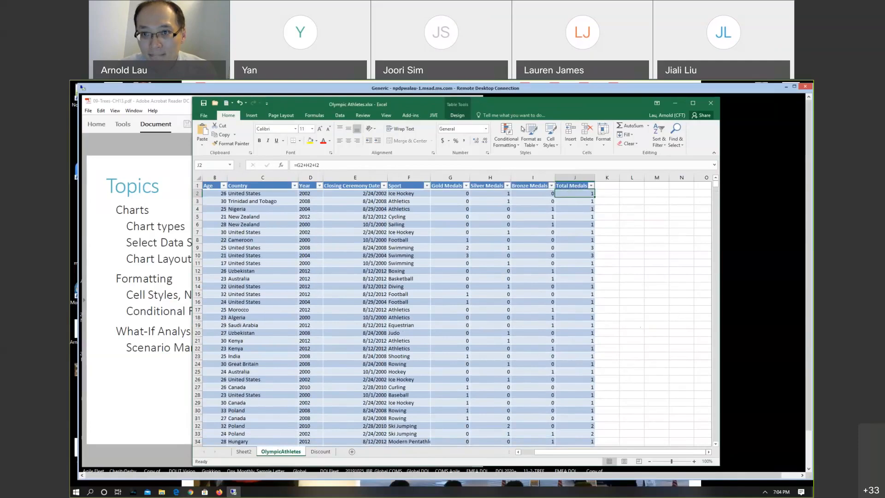
{"action": "left_click", "coordinate": [512, 143]}
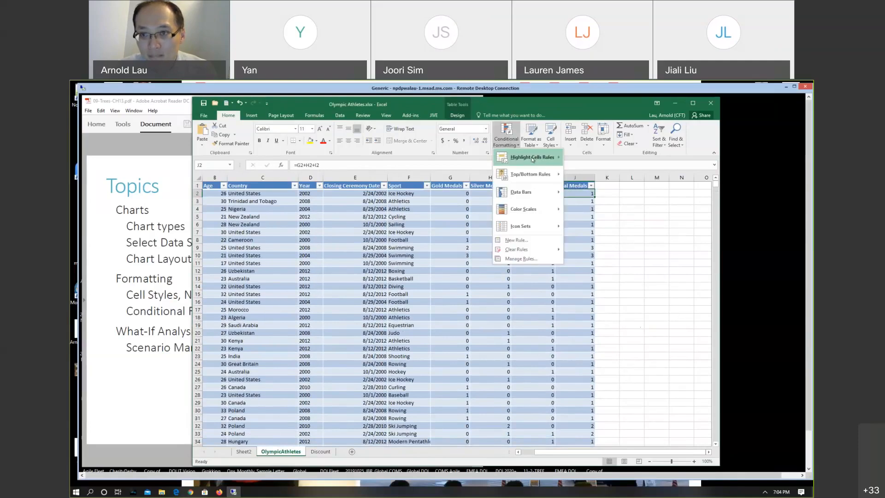
{"action": "mouse_move", "coordinate": [532, 158]}
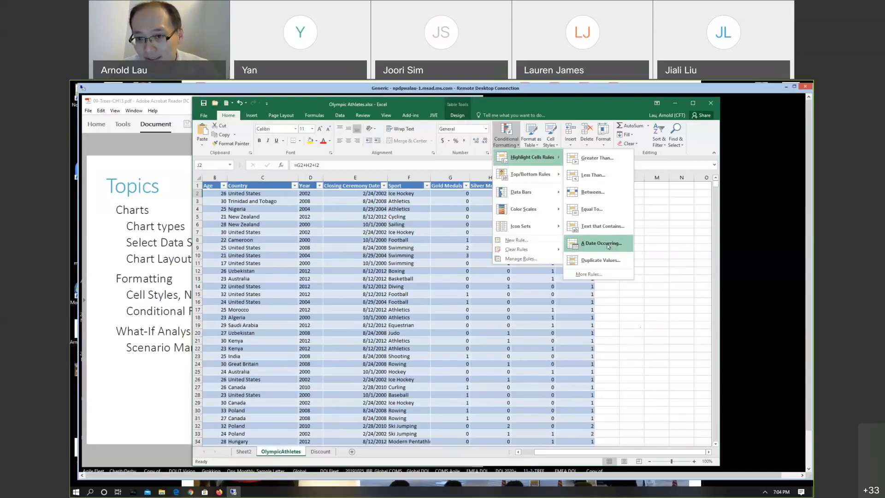
{"action": "left_click", "coordinate": [627, 314]}
{"action": "left_click", "coordinate": [631, 239]}
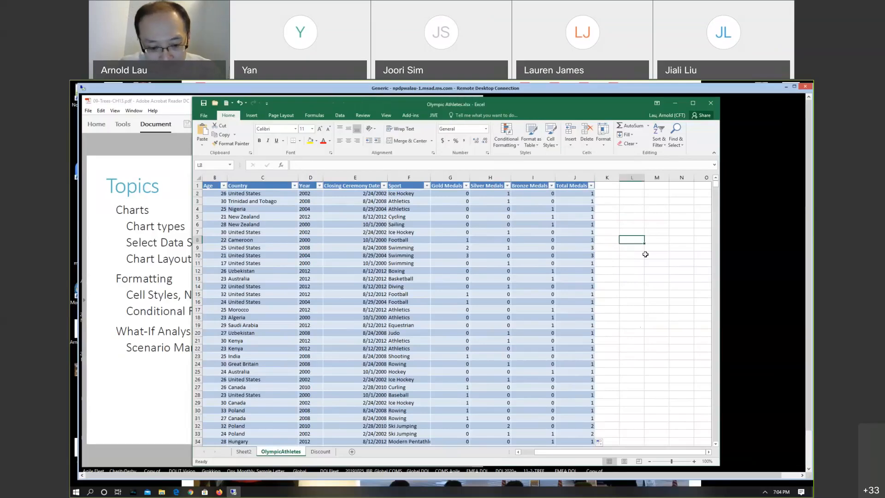
{"action": "type", "text": "="}
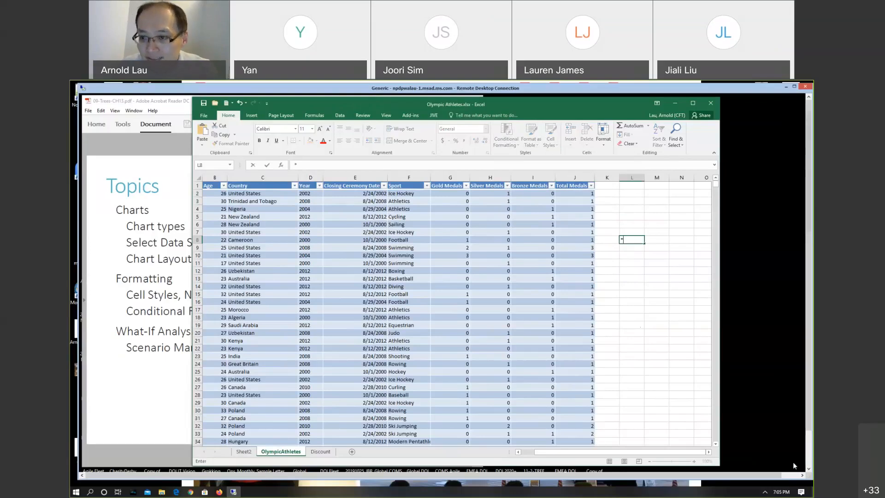
{"action": "key", "text": "BackSpace"}
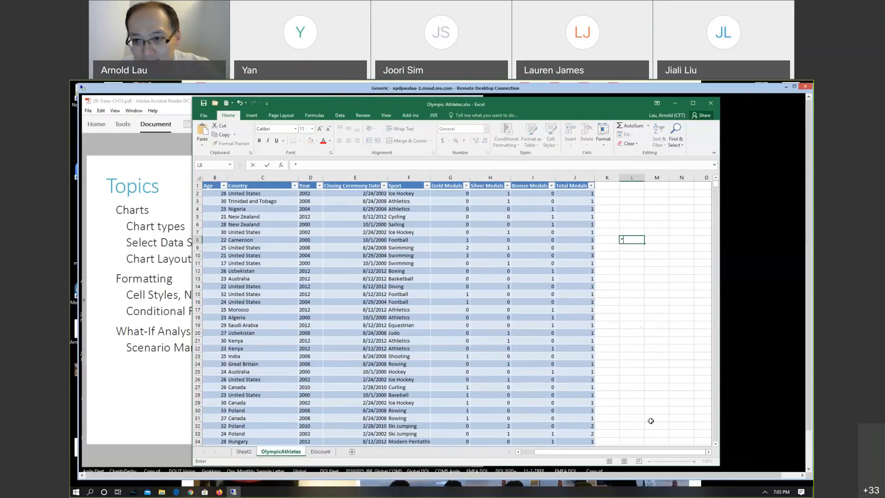
{"action": "left_click", "coordinate": [630, 341]}
{"action": "scroll", "coordinate": [622, 339], "scroll_direction": "down", "scroll_amount": 12}
{"action": "scroll", "coordinate": [621, 336], "scroll_direction": "down", "scroll_amount": 15}
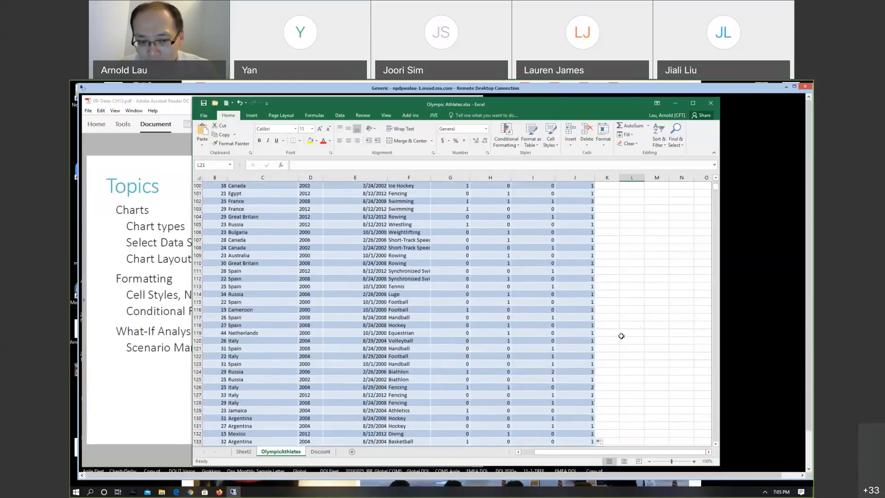
{"action": "scroll", "coordinate": [273, 358], "scroll_direction": "down", "scroll_amount": 9}
{"action": "scroll", "coordinate": [258, 354], "scroll_direction": "down", "scroll_amount": 6}
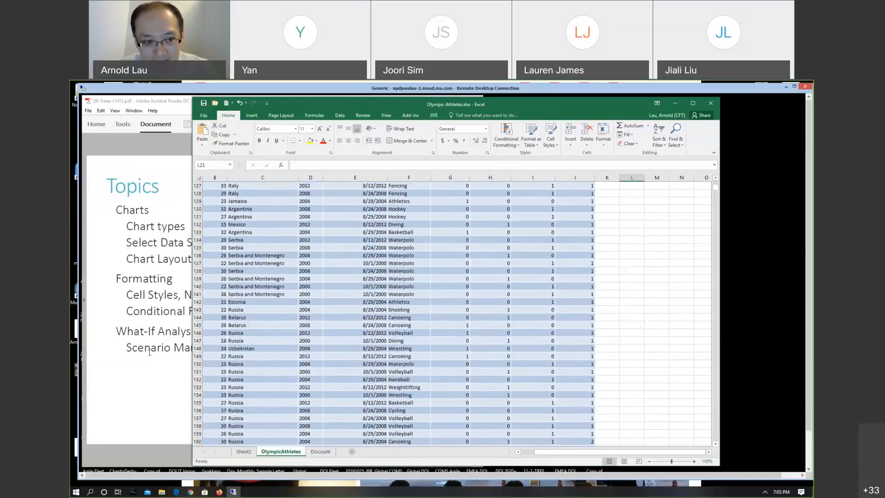
Step: Switch to the 09-Trees-CH13.pdf slides in Adobe Acrobat Reader, view the Why Use Excel? page and return to the Topics page 5
{"action": "left_click", "coordinate": [198, 361]}
{"action": "scroll", "coordinate": [199, 361], "scroll_direction": "down", "scroll_amount": 3}
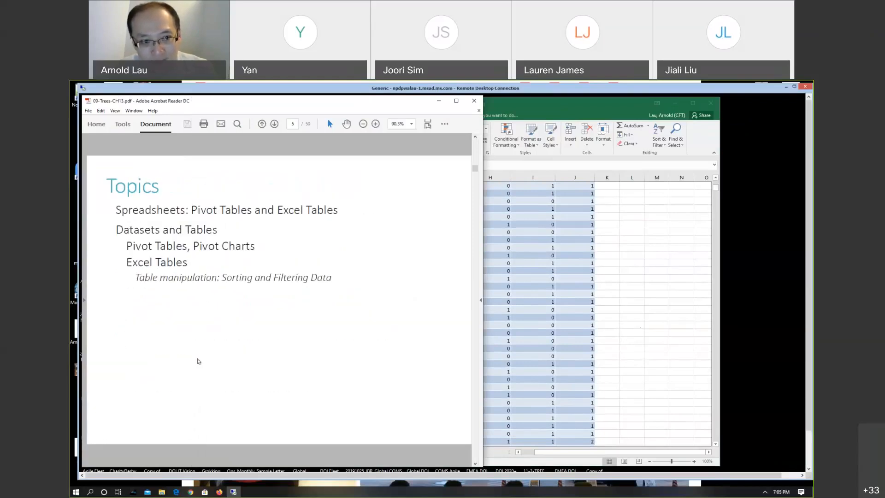
{"action": "scroll", "coordinate": [198, 359], "scroll_direction": "down", "scroll_amount": 1}
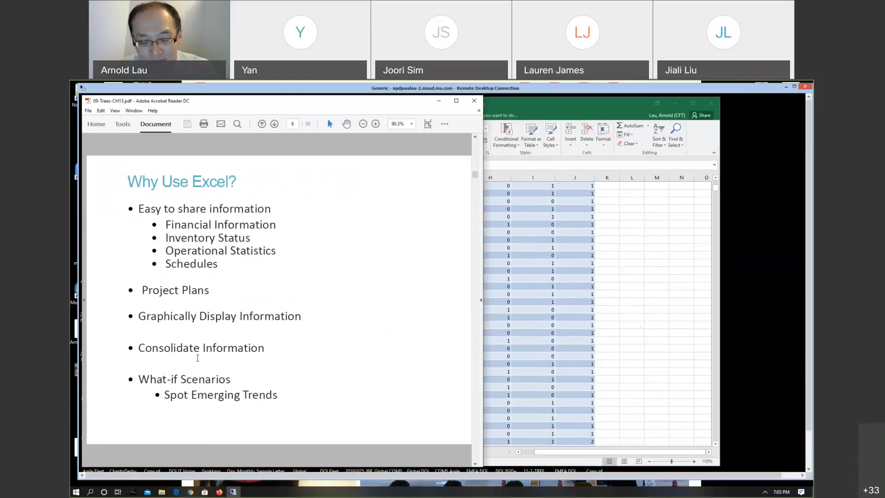
{"action": "scroll", "coordinate": [197, 359], "scroll_direction": "up", "scroll_amount": 1}
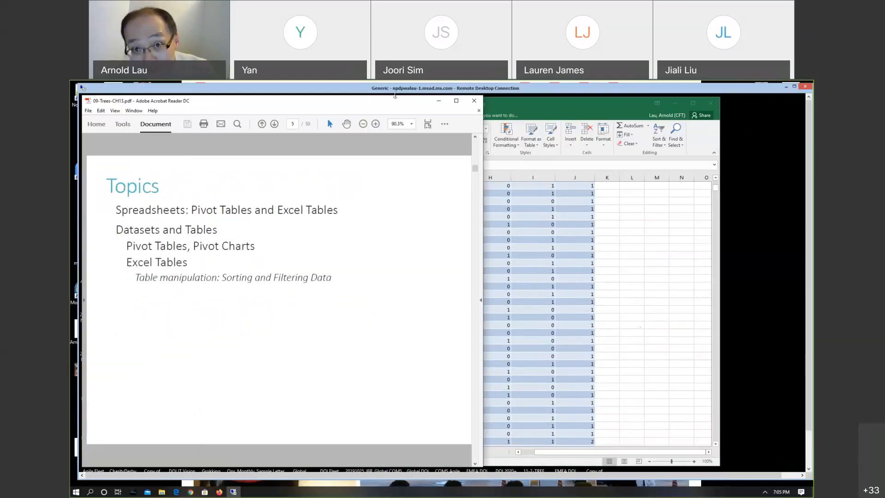